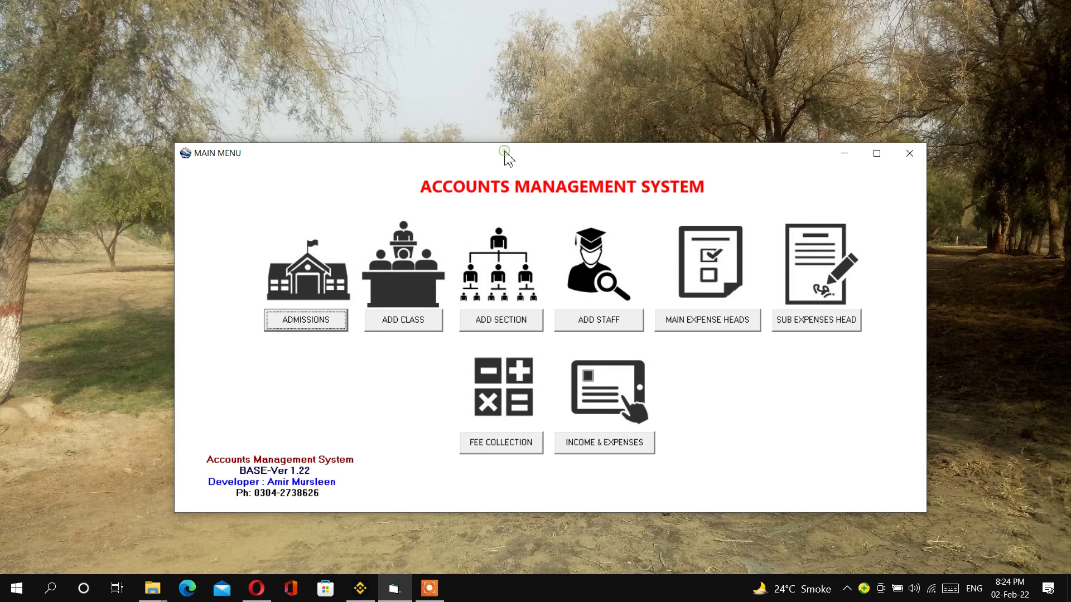
- Add the classes FSC-I and FSC-II in the Add Class form
drag(504, 151, 504, 150)
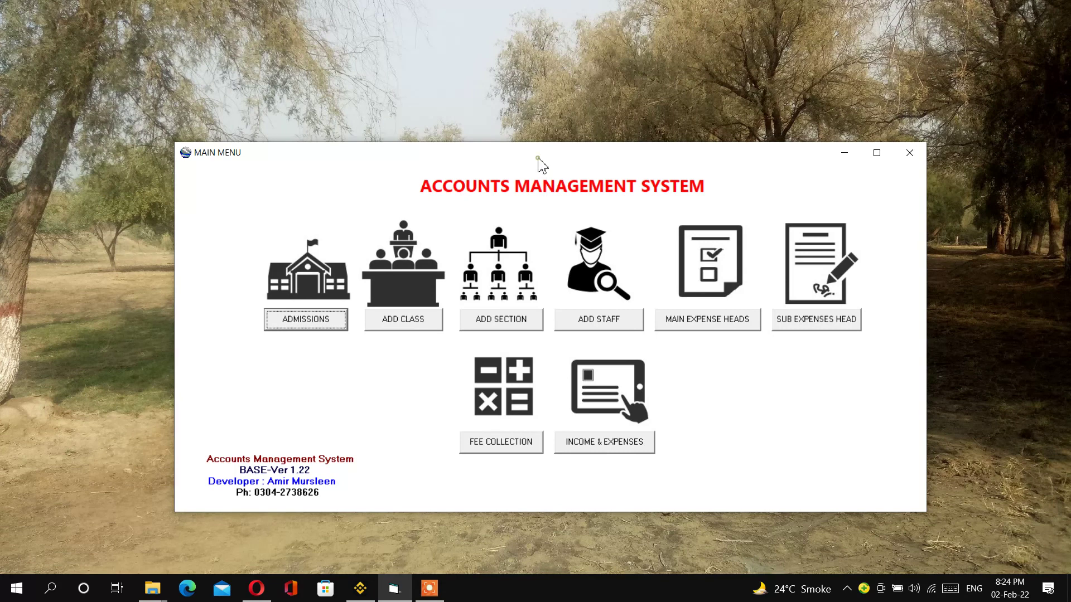
drag(538, 160, 547, 152)
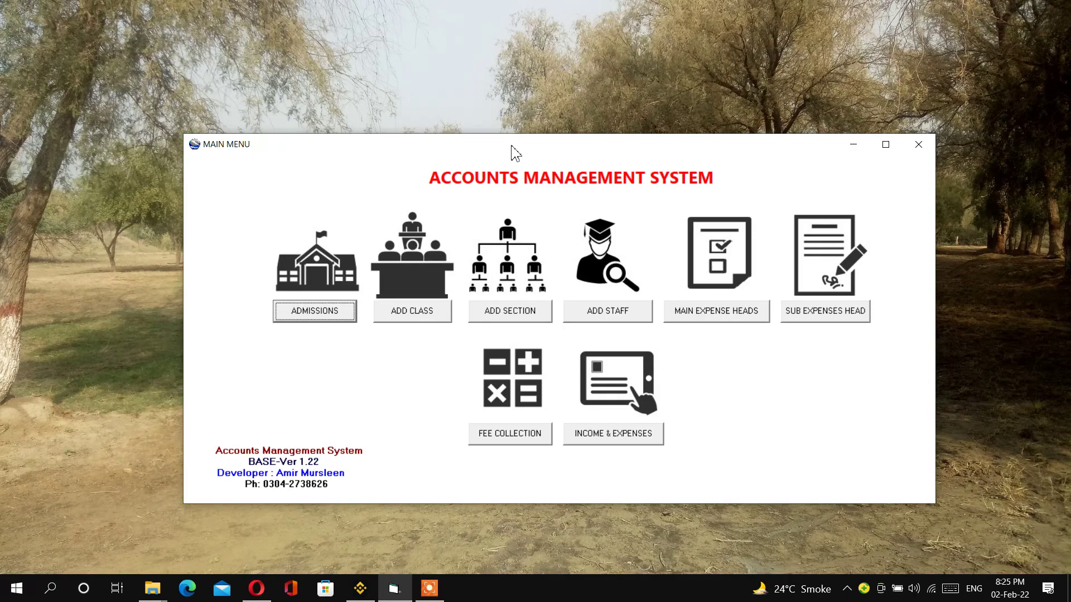
drag(512, 147, 494, 144)
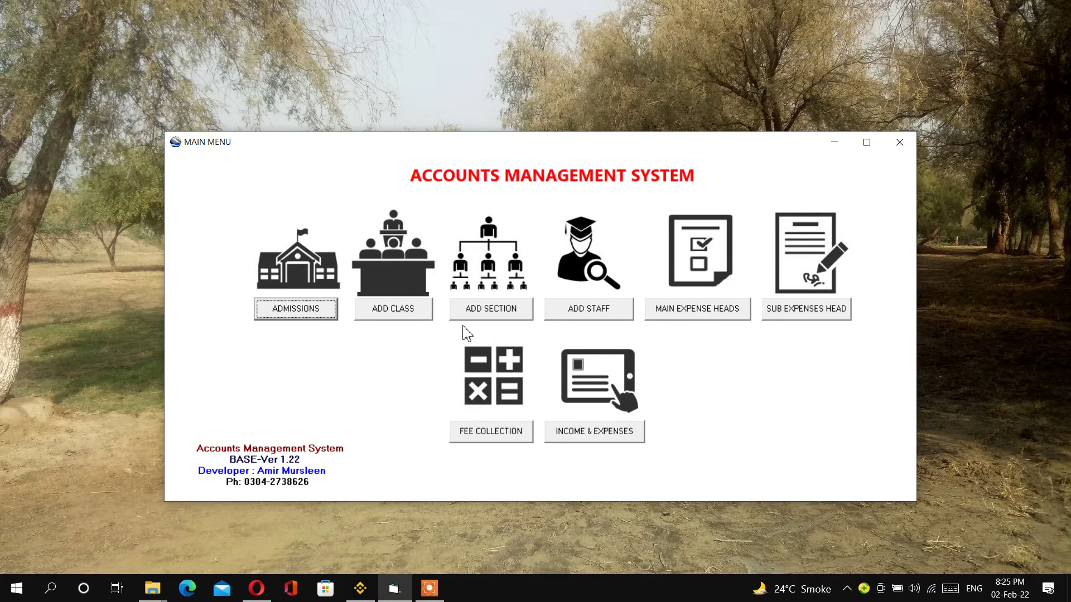
click(389, 317)
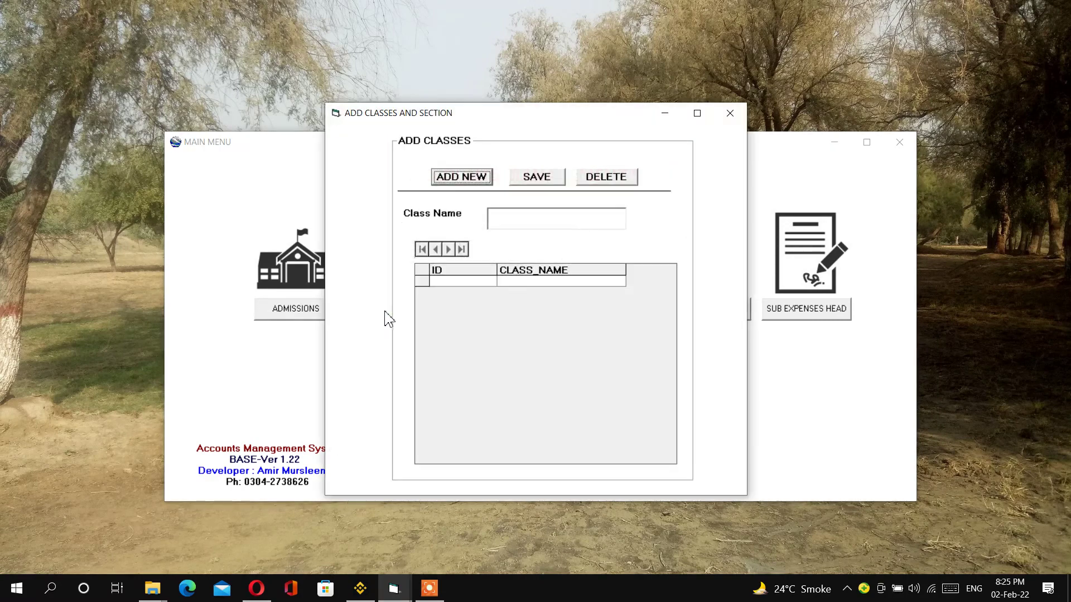
click(466, 180)
click(518, 227)
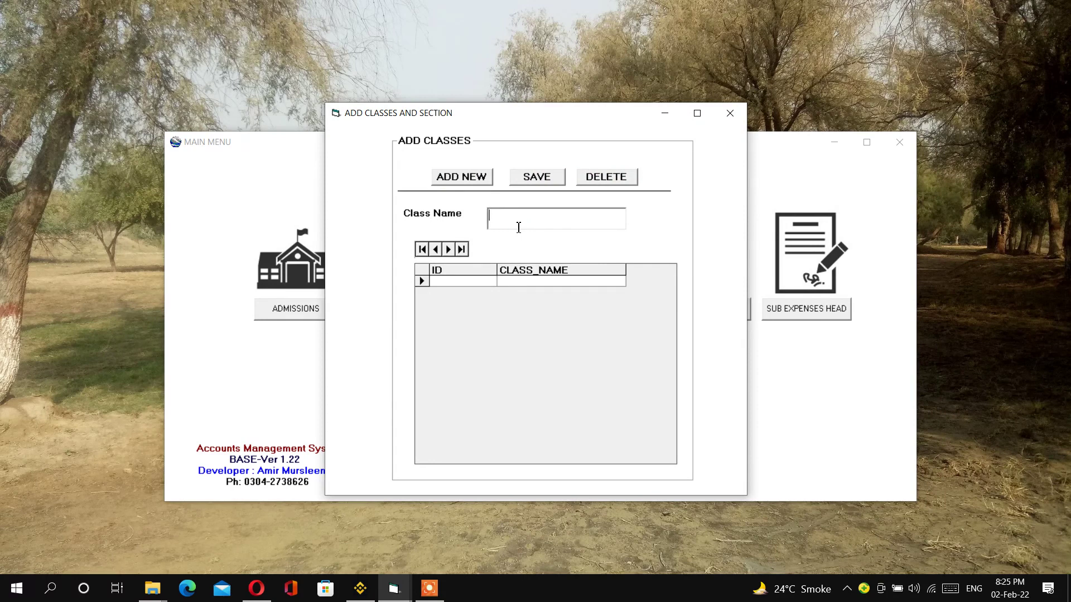
text(FSC-I)
click(535, 177)
click(460, 176)
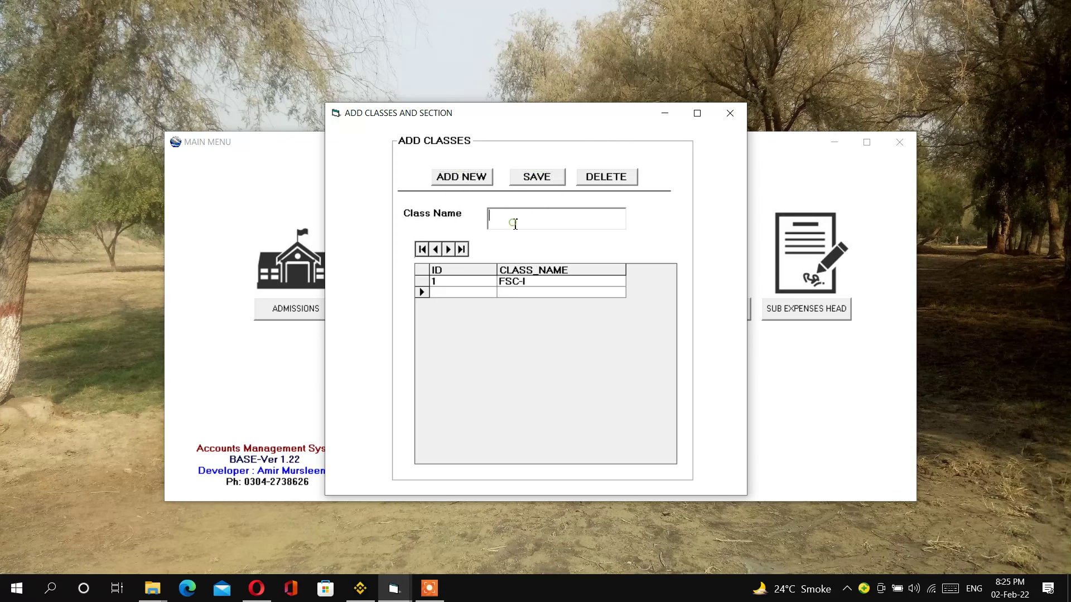
text(FSC-II)
click(536, 176)
- Add the classes 9TH and 10TH, then close the class window
click(462, 177)
click(512, 224)
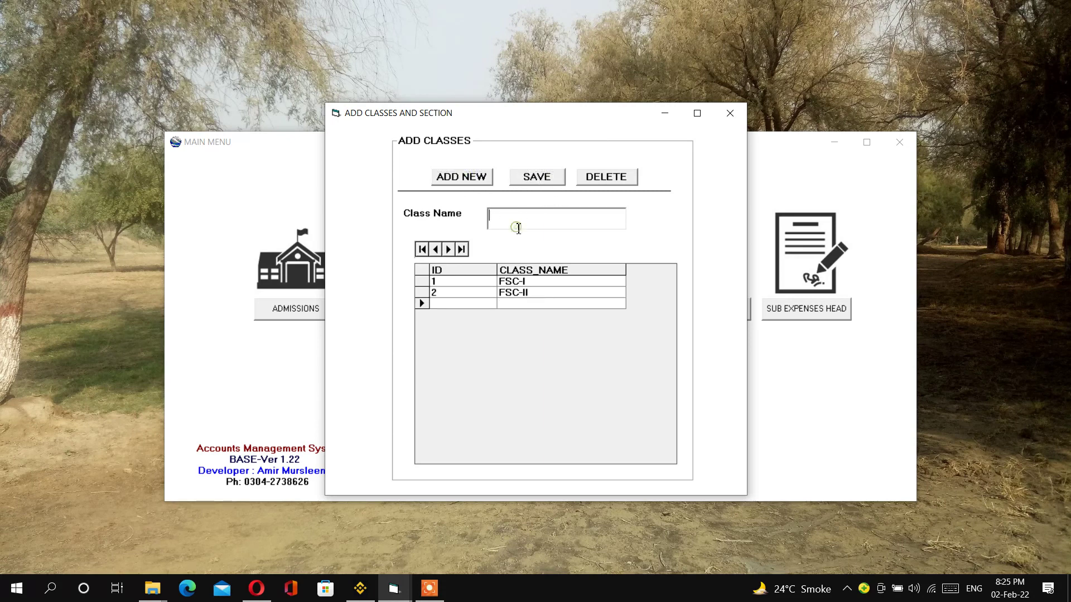
text(9TH)
click(539, 177)
click(474, 178)
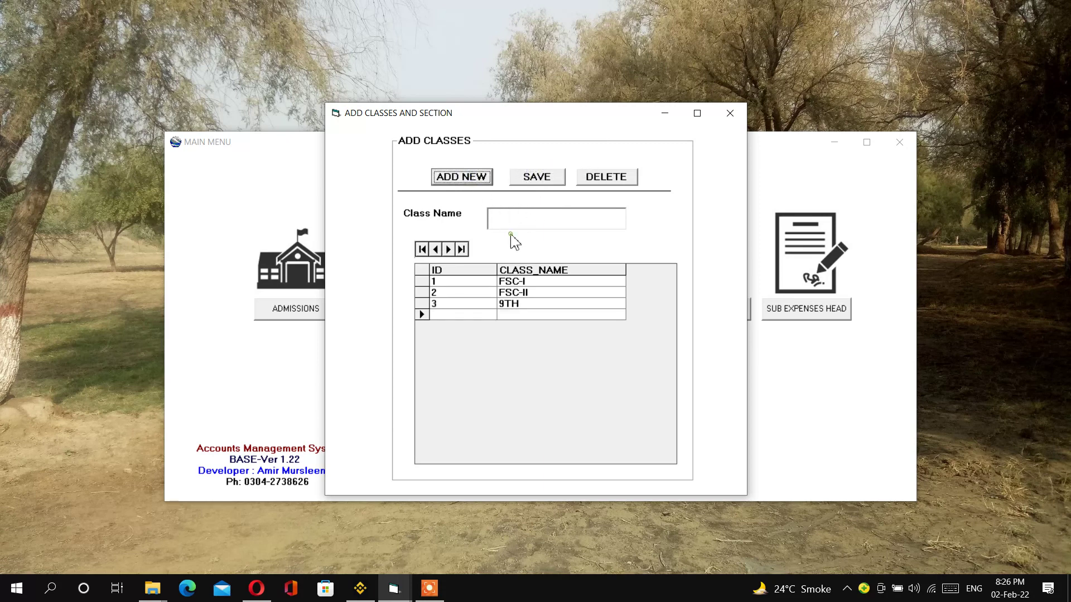
click(521, 216)
text(10TH)
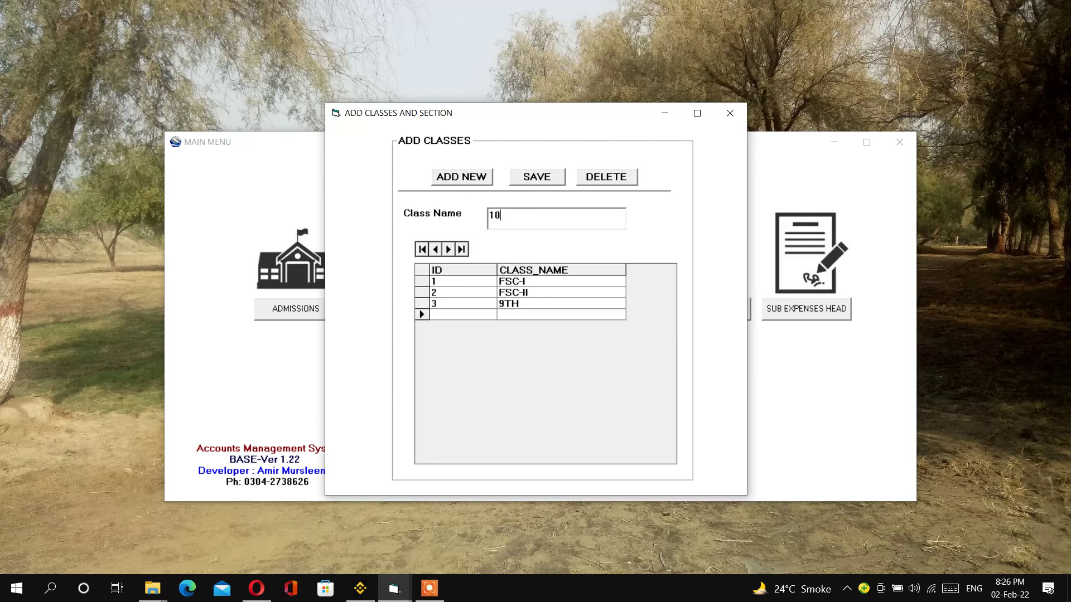
click(555, 178)
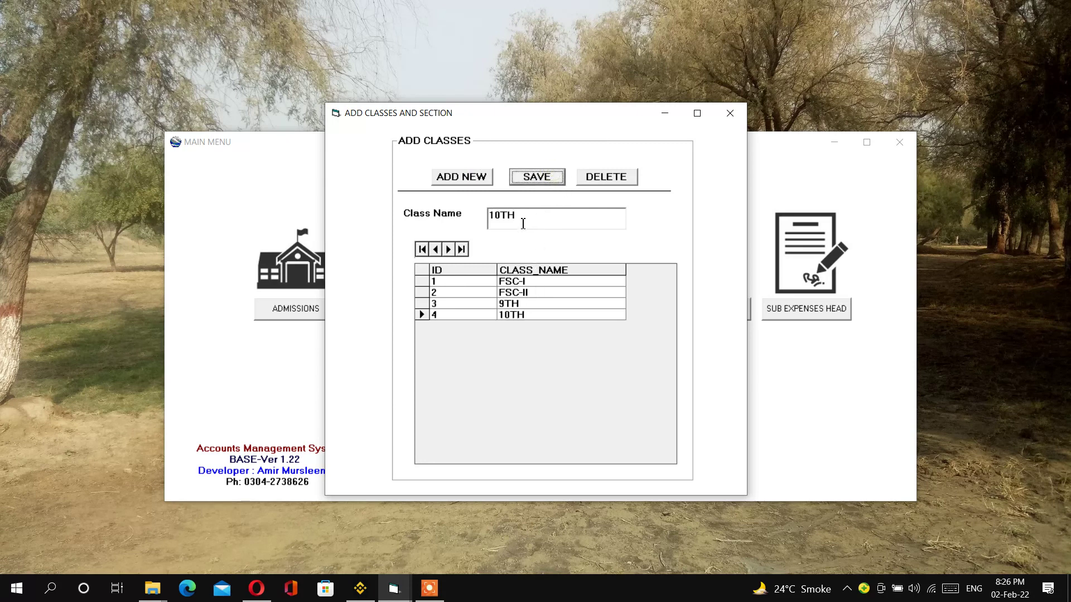
click(730, 114)
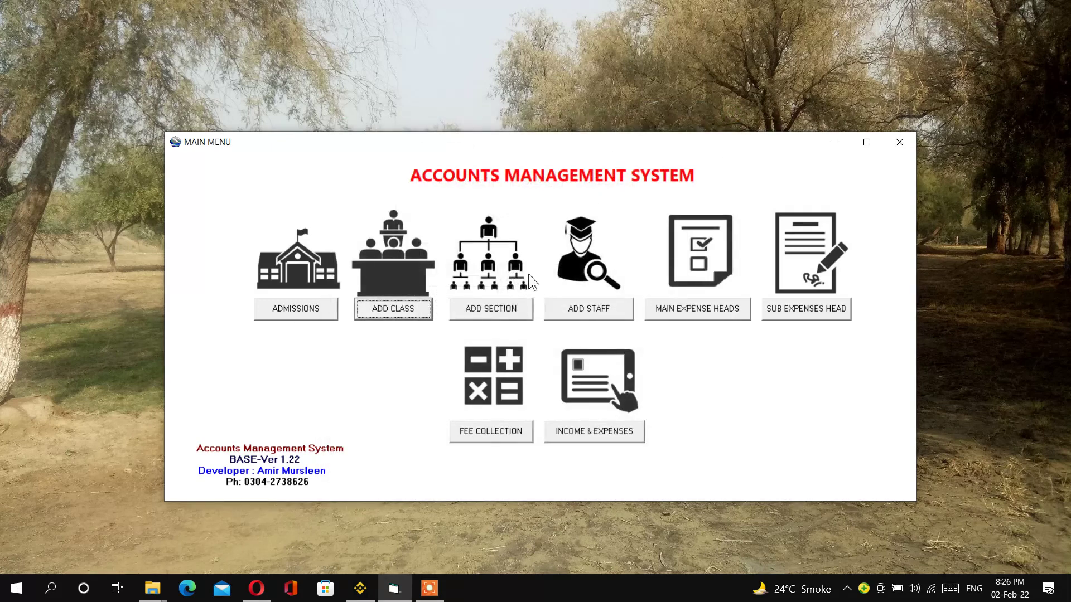
- Save section records A and B, then close the Add Section window
click(491, 308)
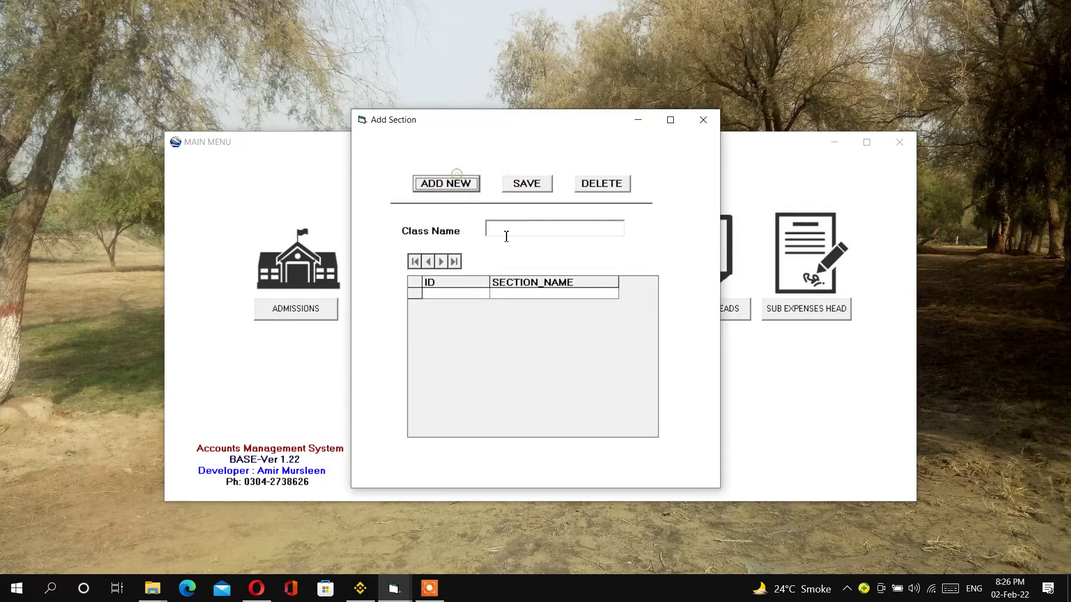
click(465, 186)
click(515, 227)
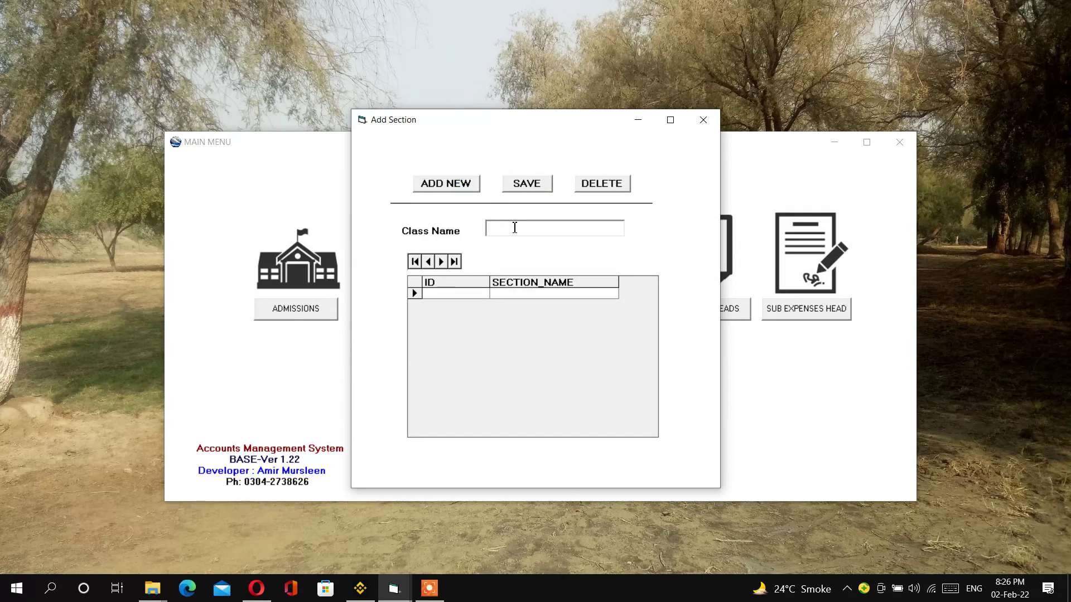
text(A)
click(515, 190)
click(456, 187)
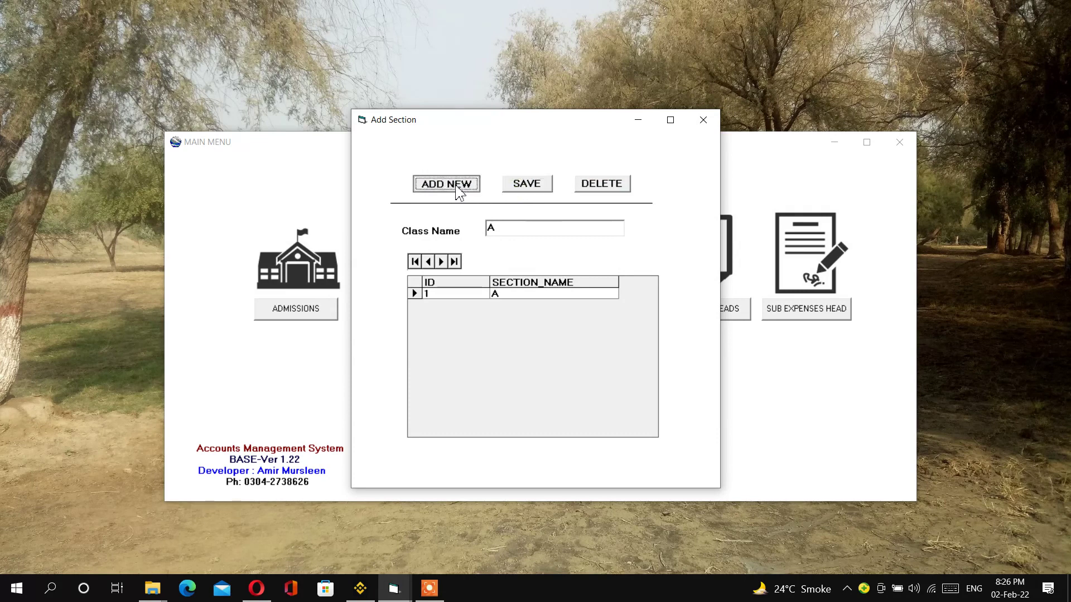
click(511, 227)
text(B)
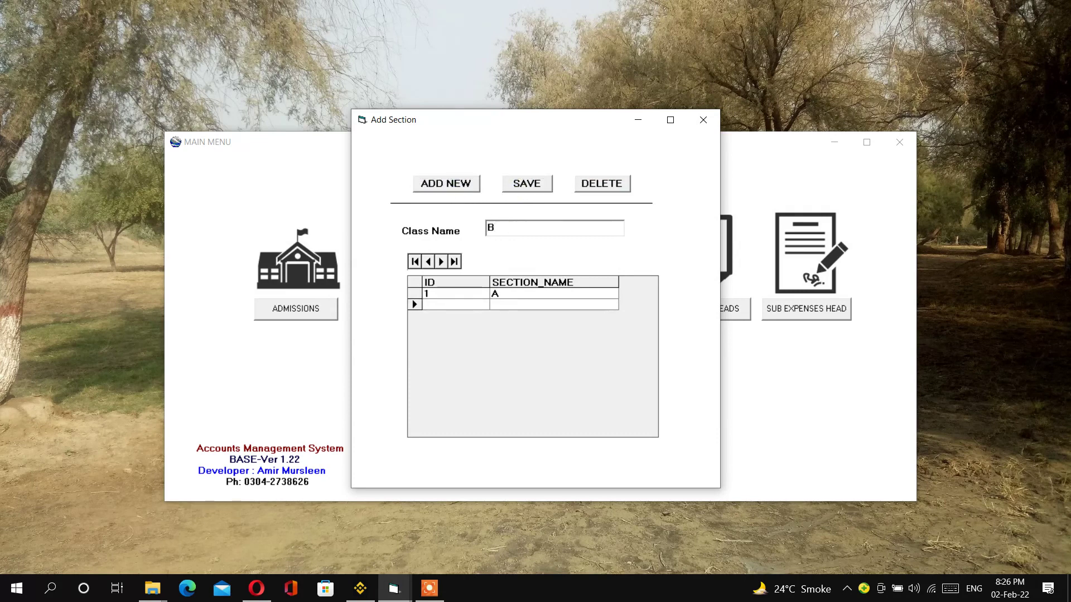
click(534, 185)
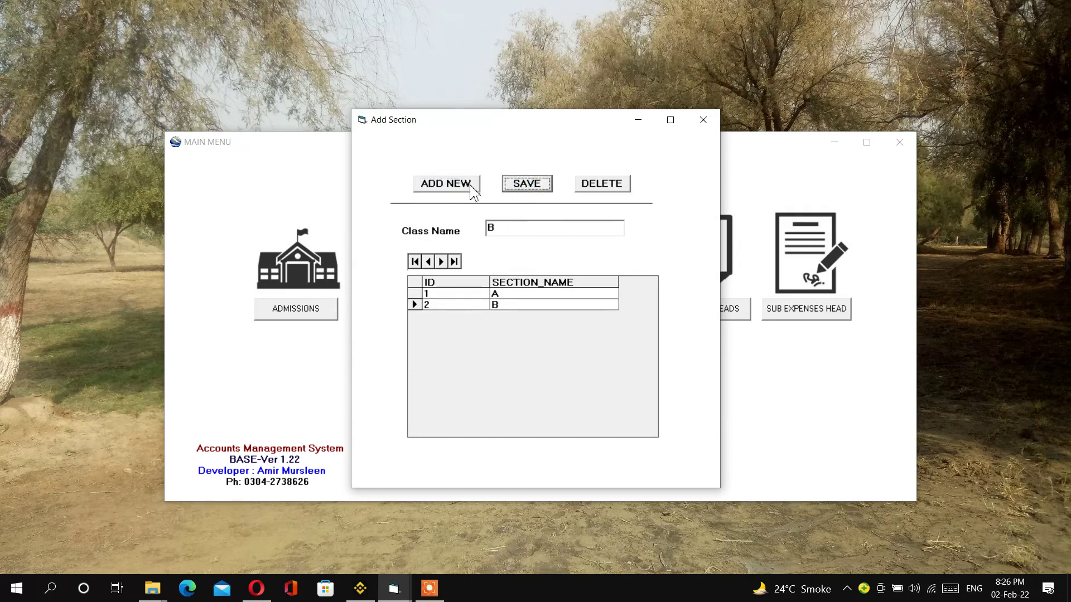
click(703, 120)
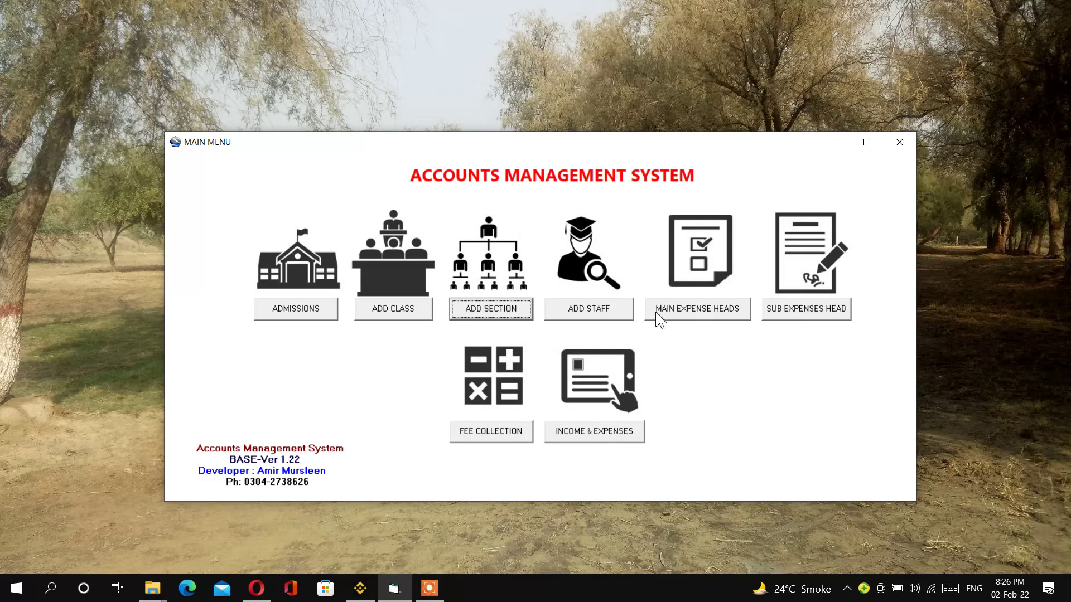
- Start a new staff record with the staff member's name, father's name and phone number
click(595, 316)
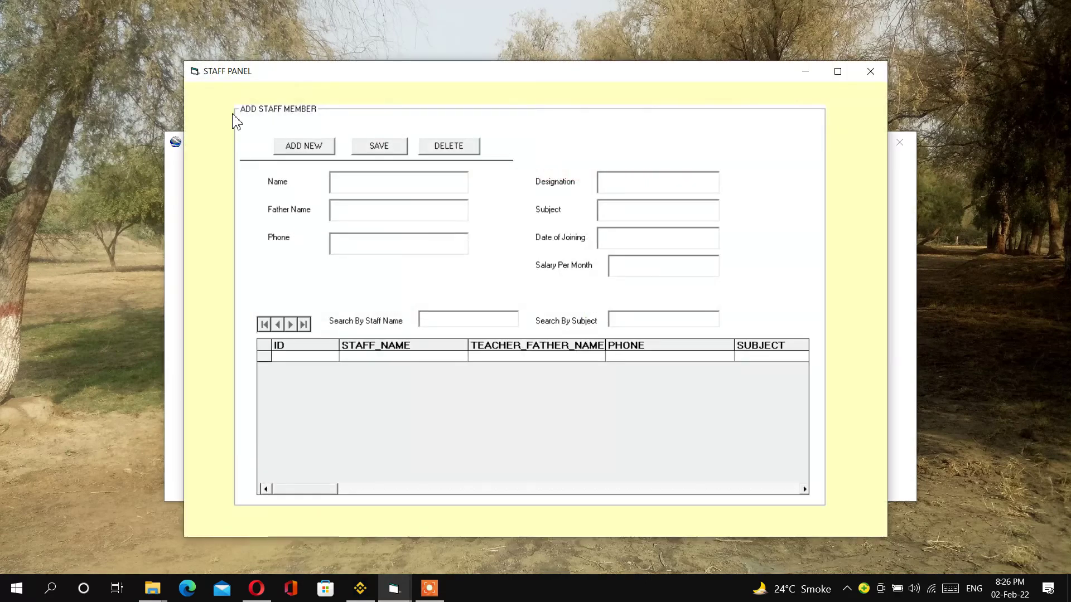
click(302, 146)
click(339, 188)
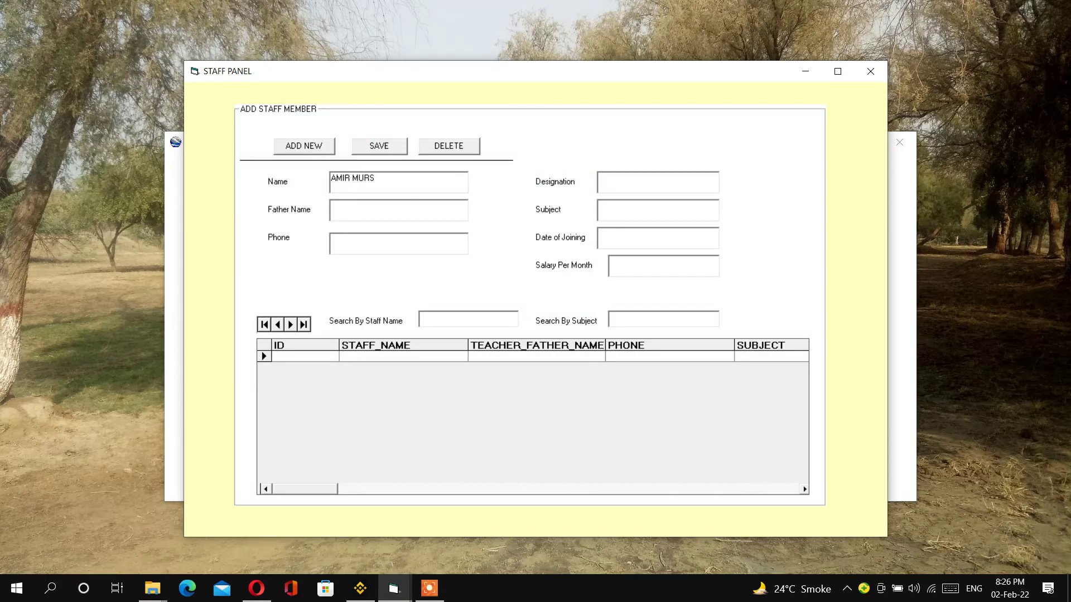
key(Tab)
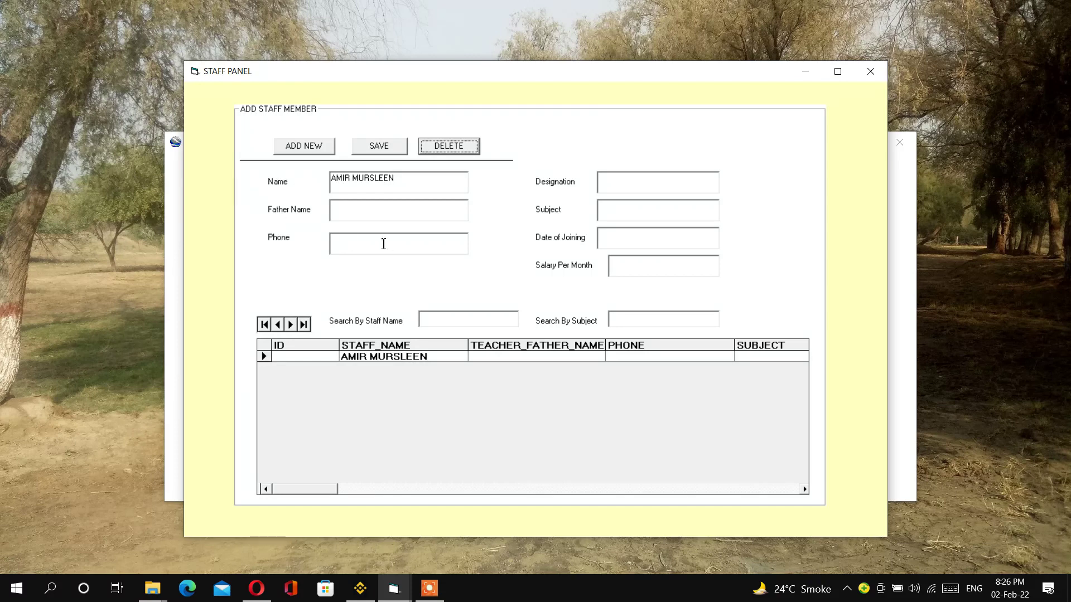
click(355, 206)
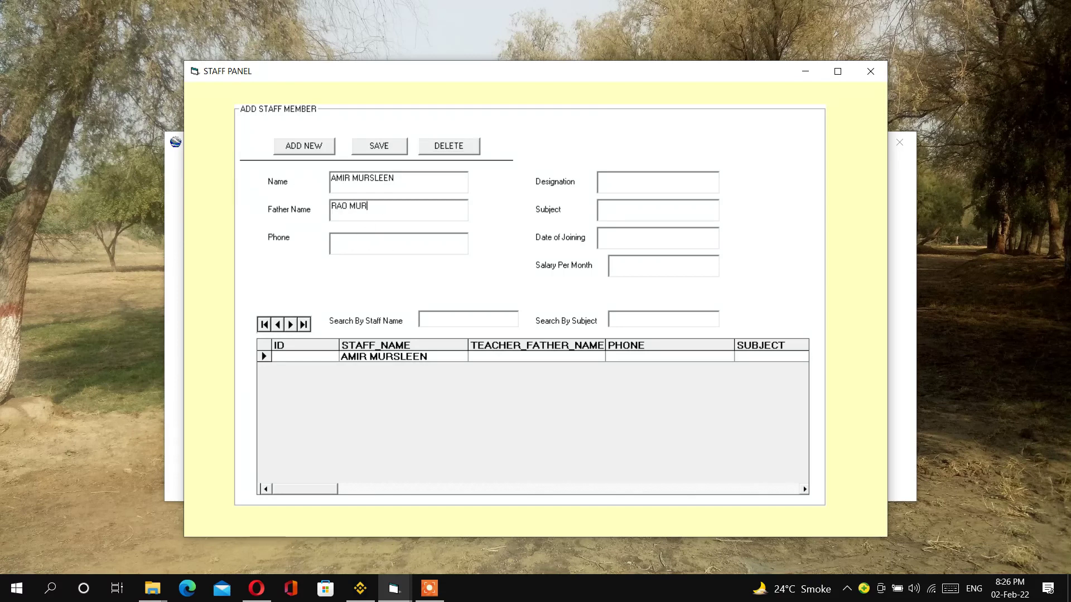
click(355, 243)
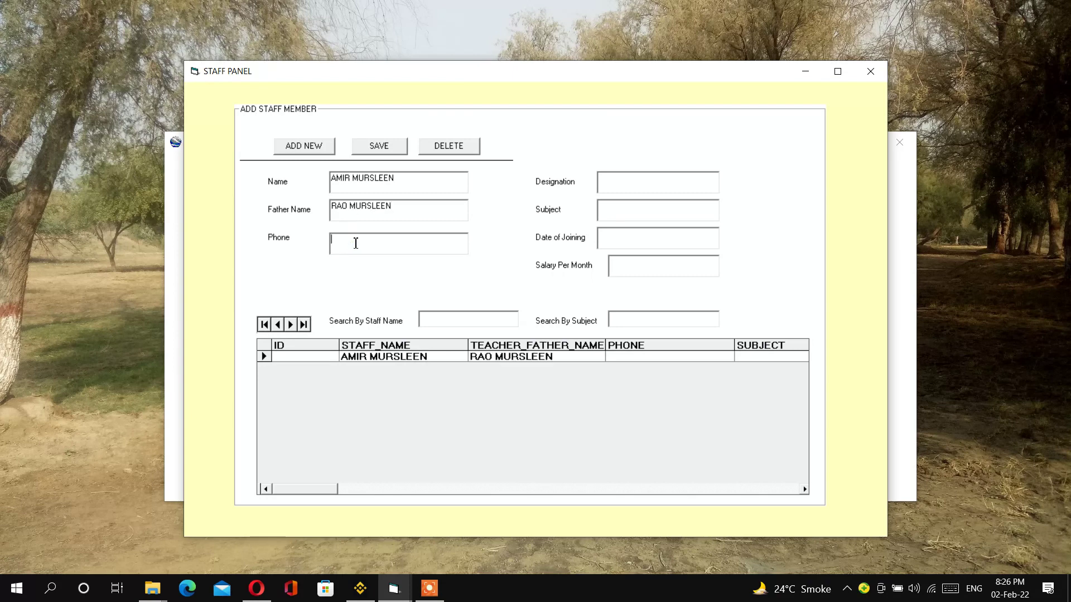
- Set designation LECTURER, subject COMPUTER, joining 28-11-2020, salary 10000; save and close
click(622, 187)
text(LECTURER)
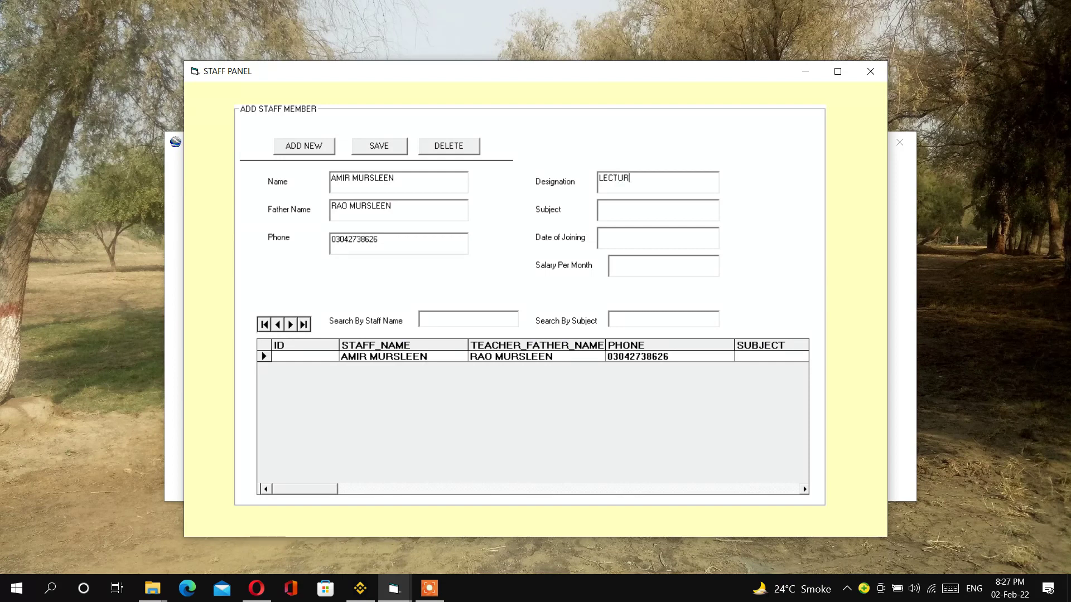
click(643, 212)
text(COMPUTER)
click(622, 242)
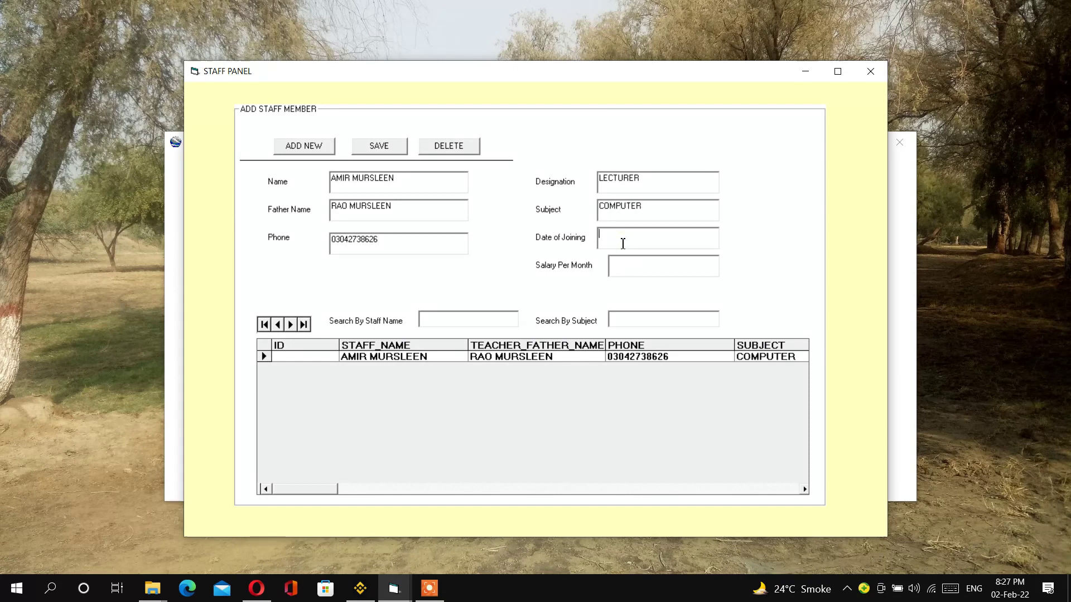
text(28-11-2020)
text(10000)
click(378, 147)
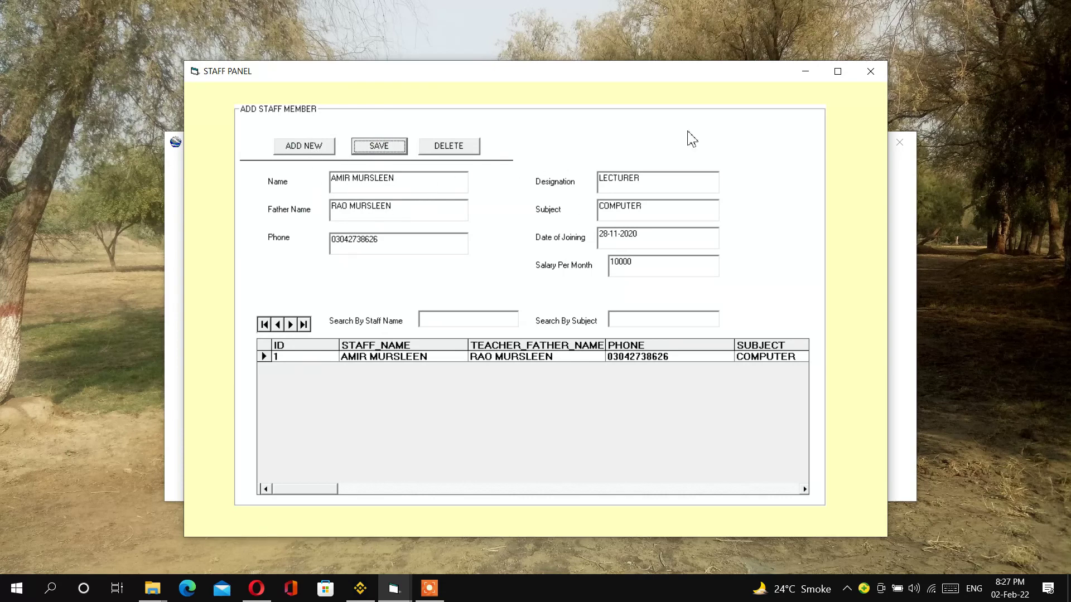
click(862, 73)
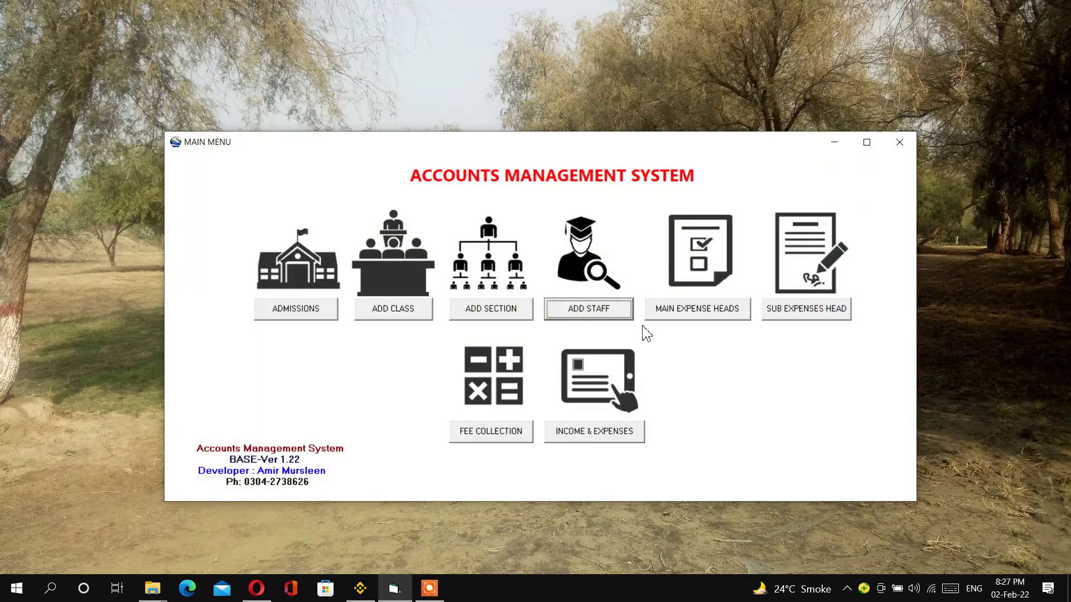
- Add main expense heads SALARY, PETTY CASH and RENT
click(685, 316)
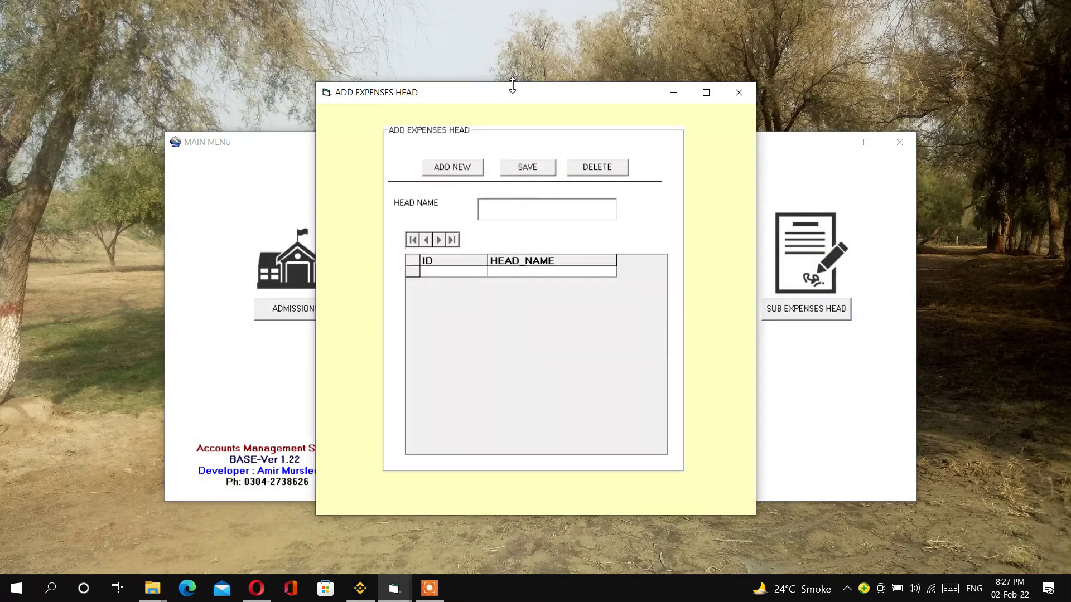
drag(511, 87, 496, 85)
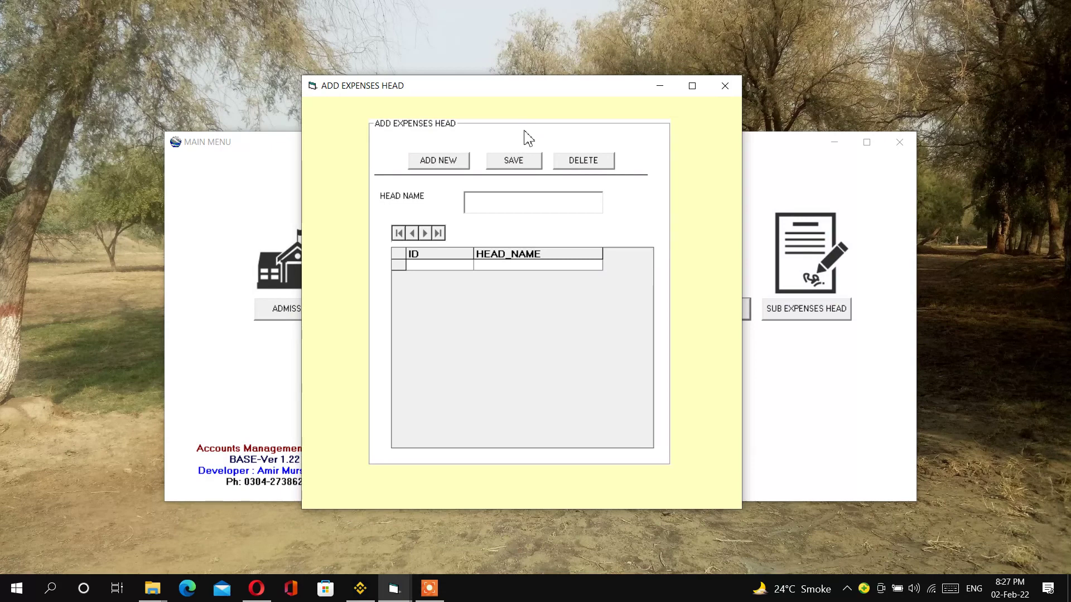
click(458, 162)
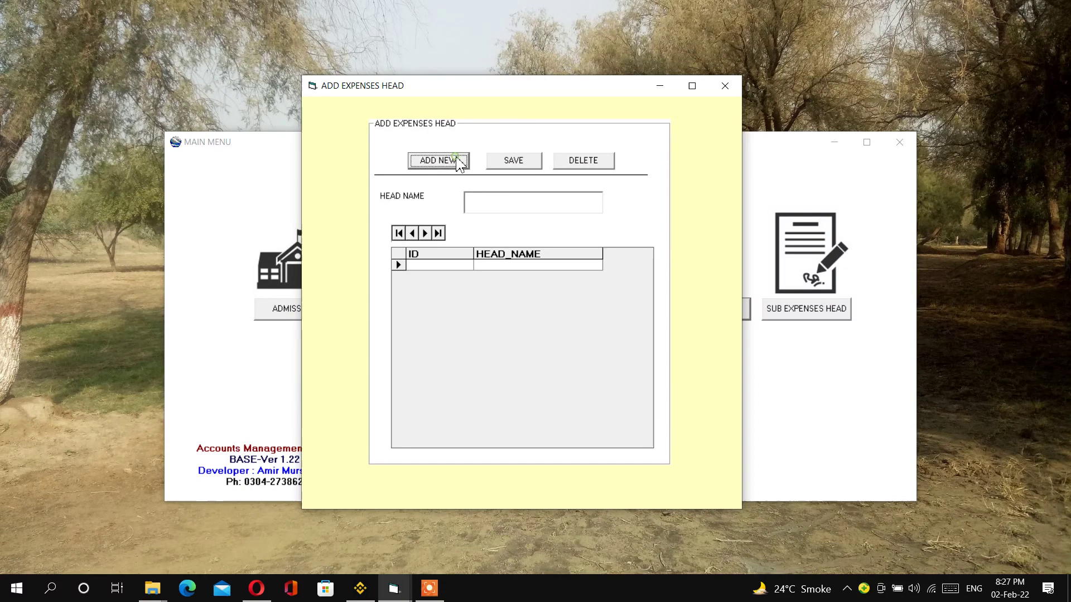
click(481, 200)
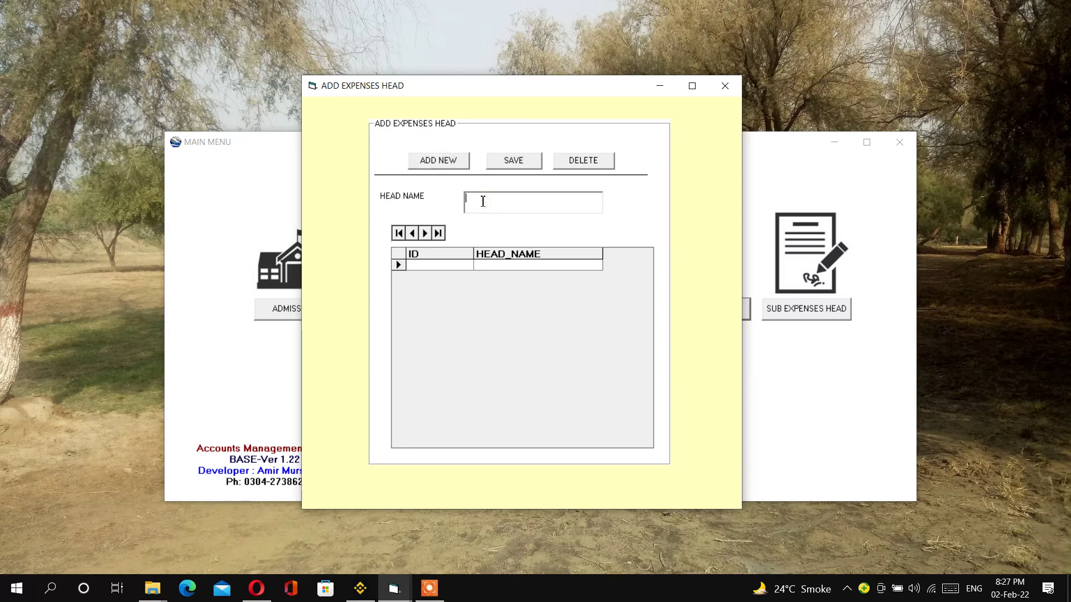
text(SALARY)
click(514, 161)
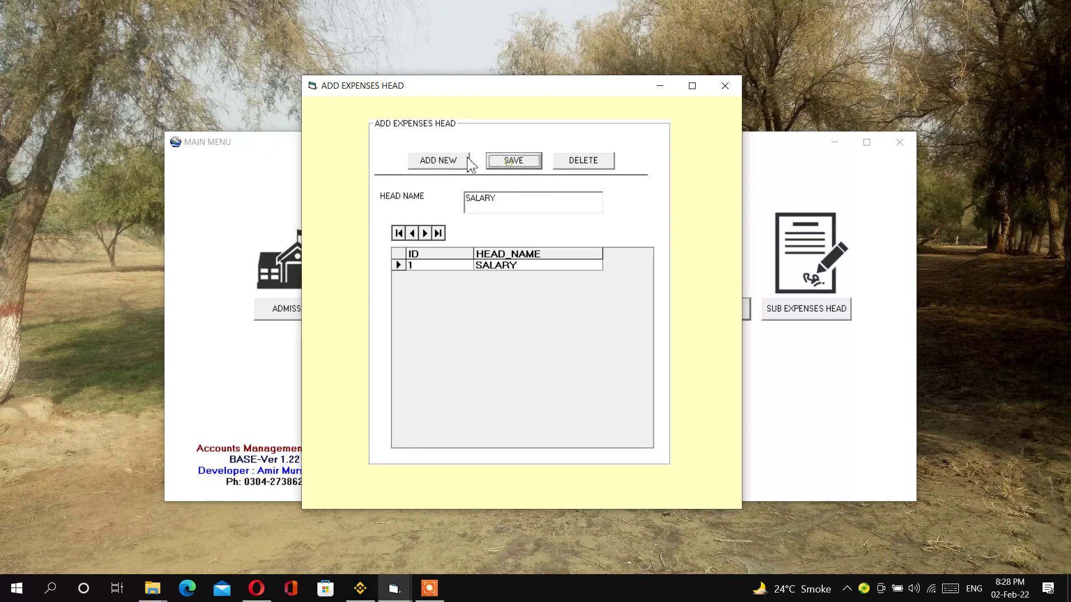
click(438, 161)
click(487, 204)
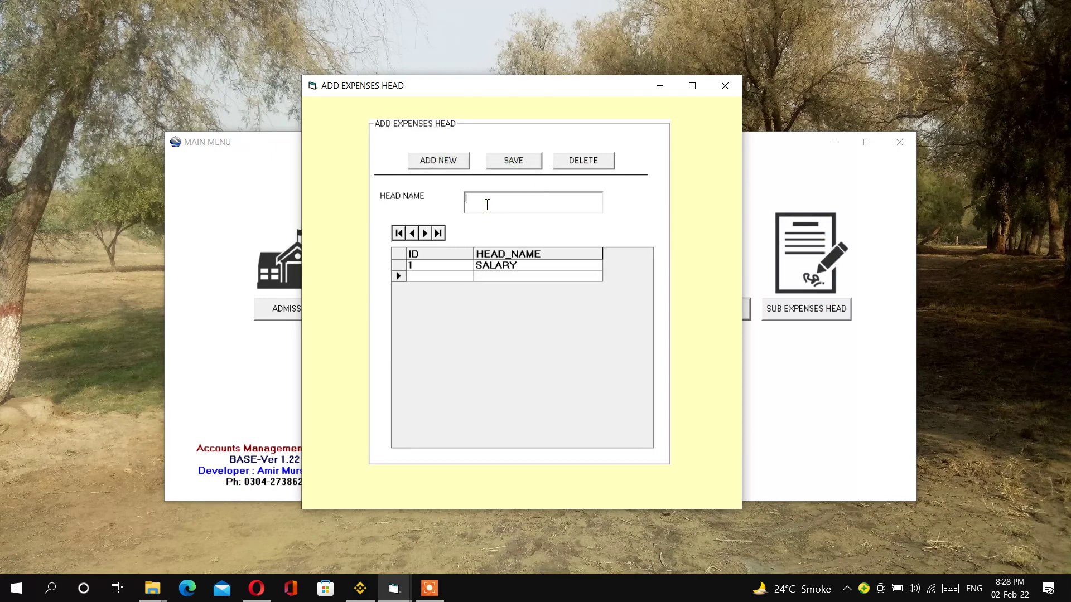
text(PETTY CASH)
click(514, 161)
click(438, 160)
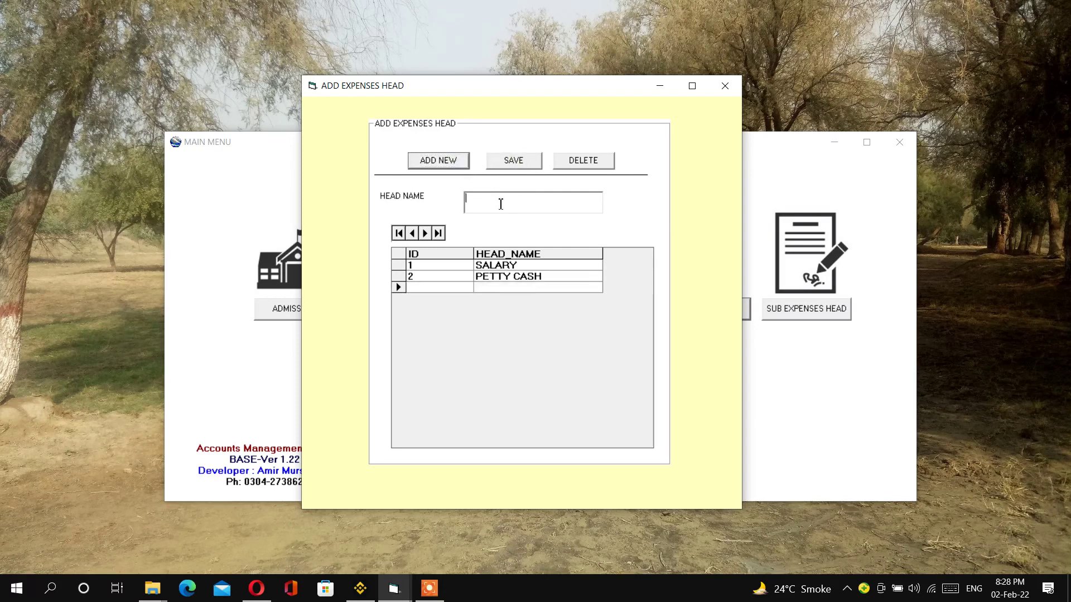
text(RENT)
click(518, 161)
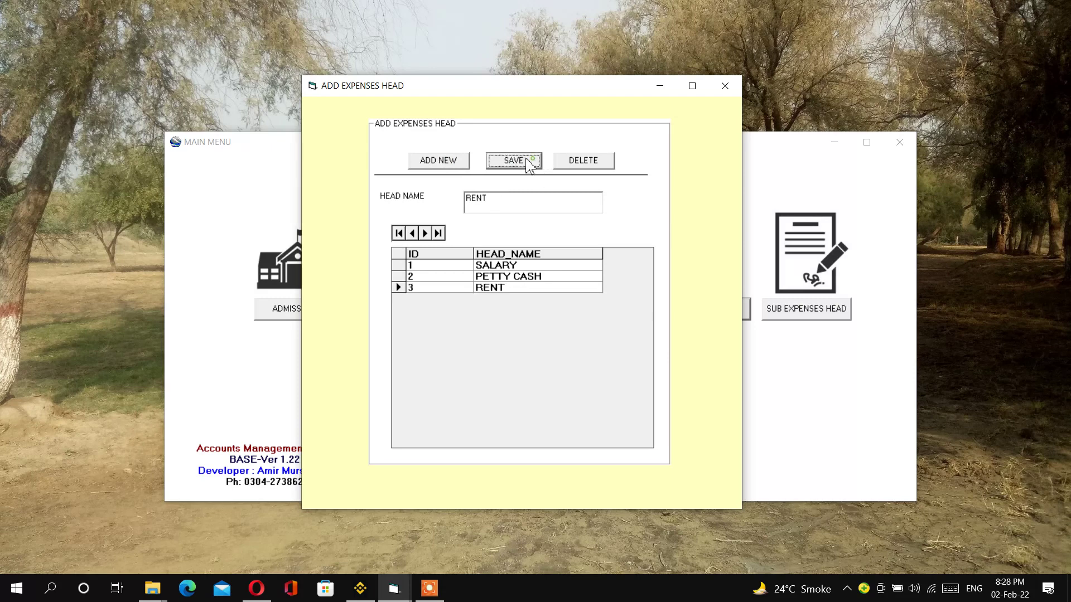
- Add expense heads ELECTRICITY BILL, EXTRA LECTURES and BONUS, then close the form
click(454, 160)
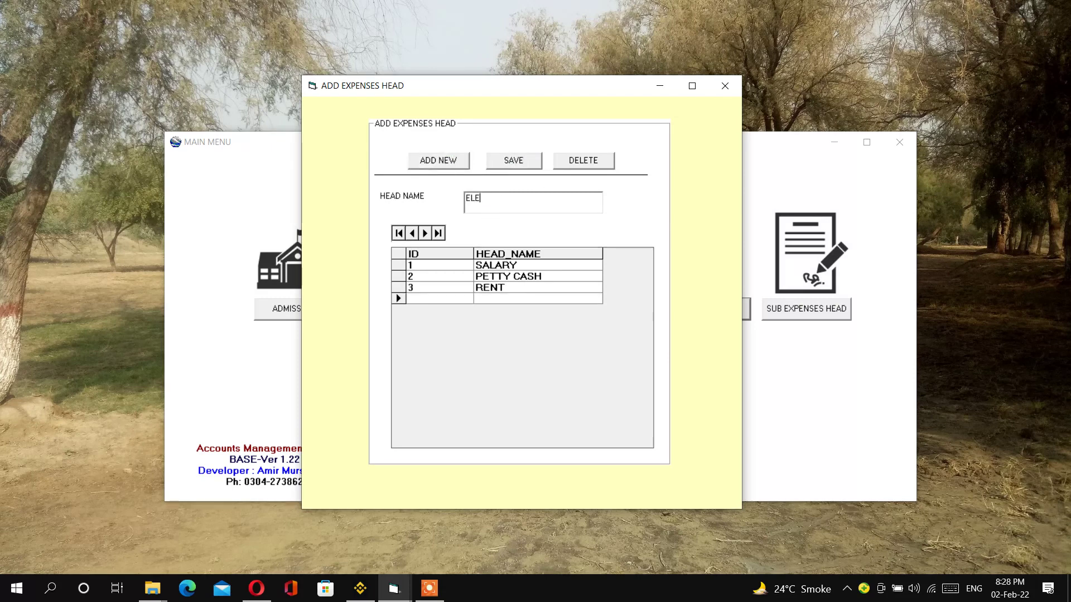
text(CTRICITY BIKL)
key(BackSpace)
key(BackSpace)
text(LL)
click(516, 160)
click(437, 161)
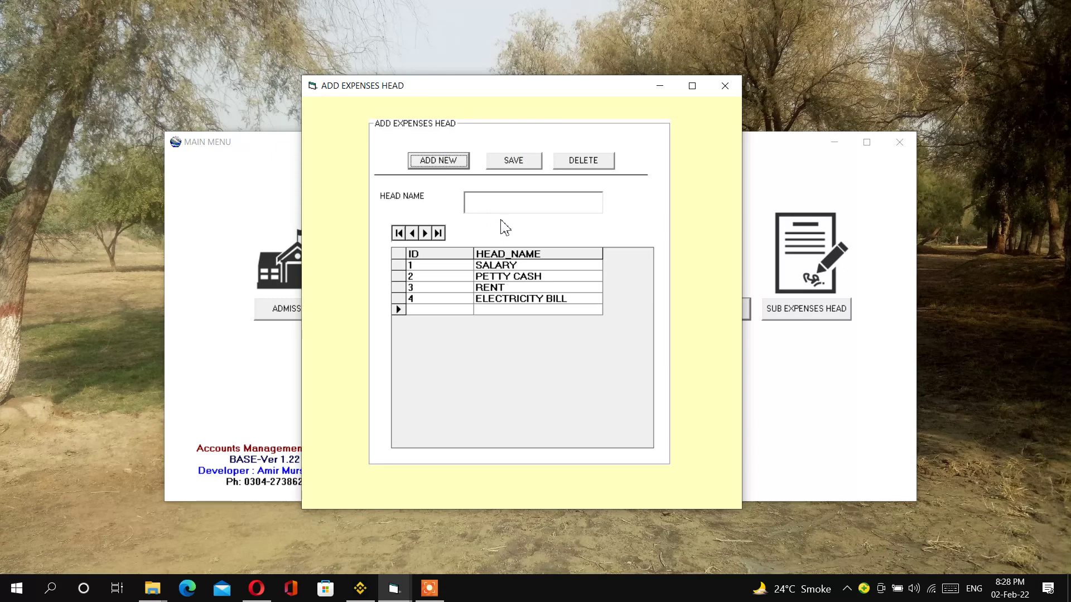
click(505, 207)
text(EXTRA )
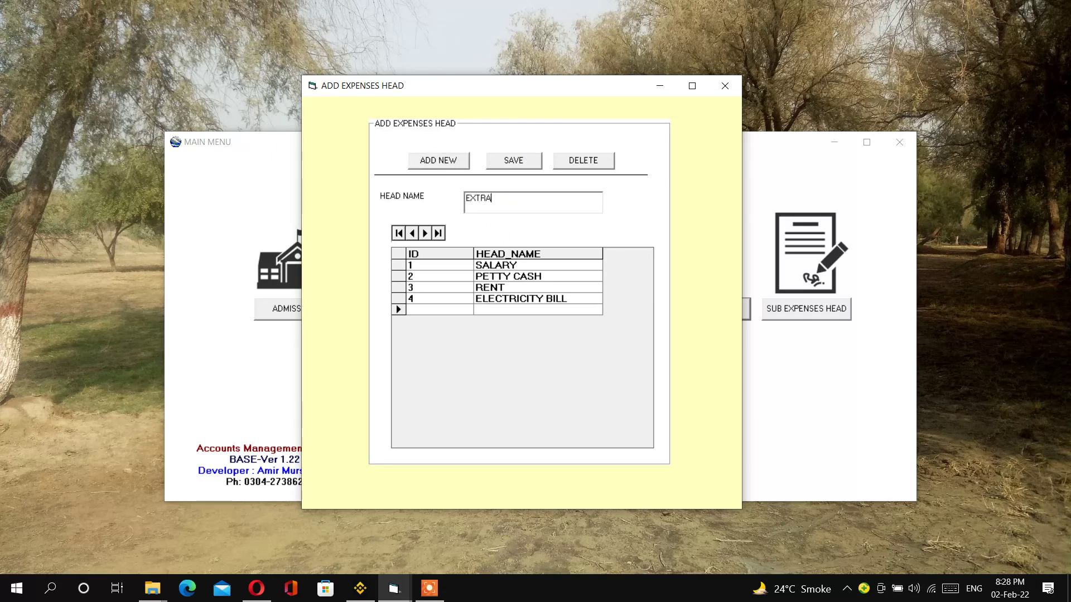
text(LECTURES)
click(510, 162)
click(454, 159)
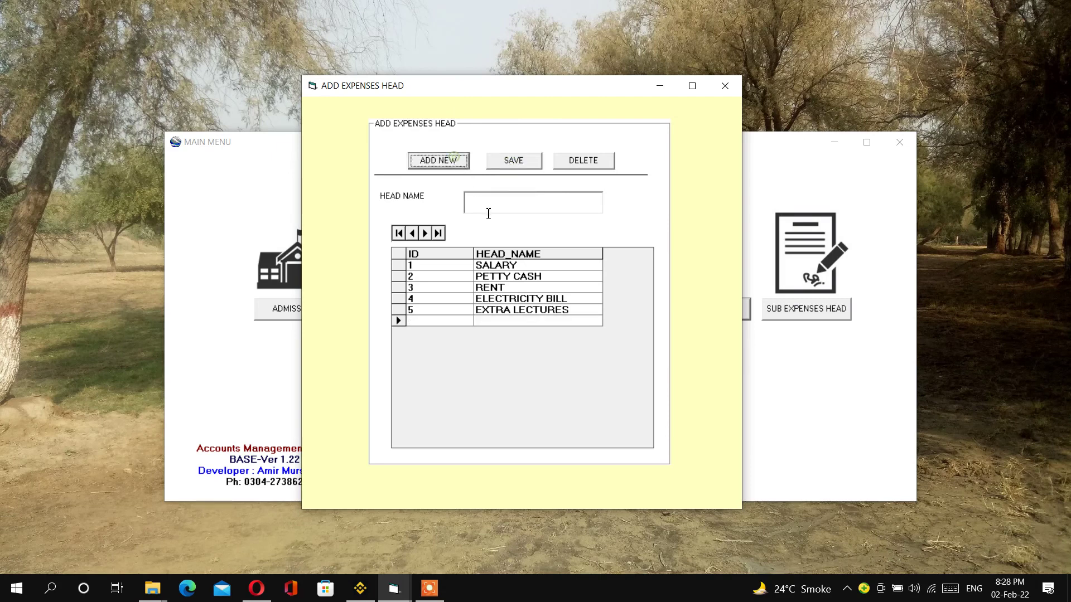
click(488, 212)
text(B)
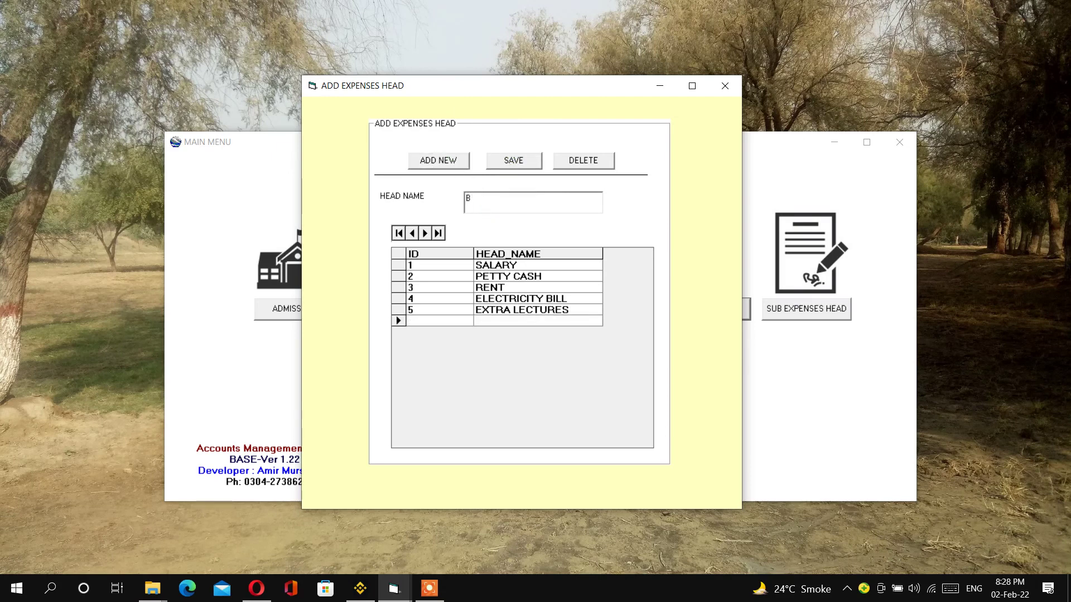
text(ONUS)
click(529, 165)
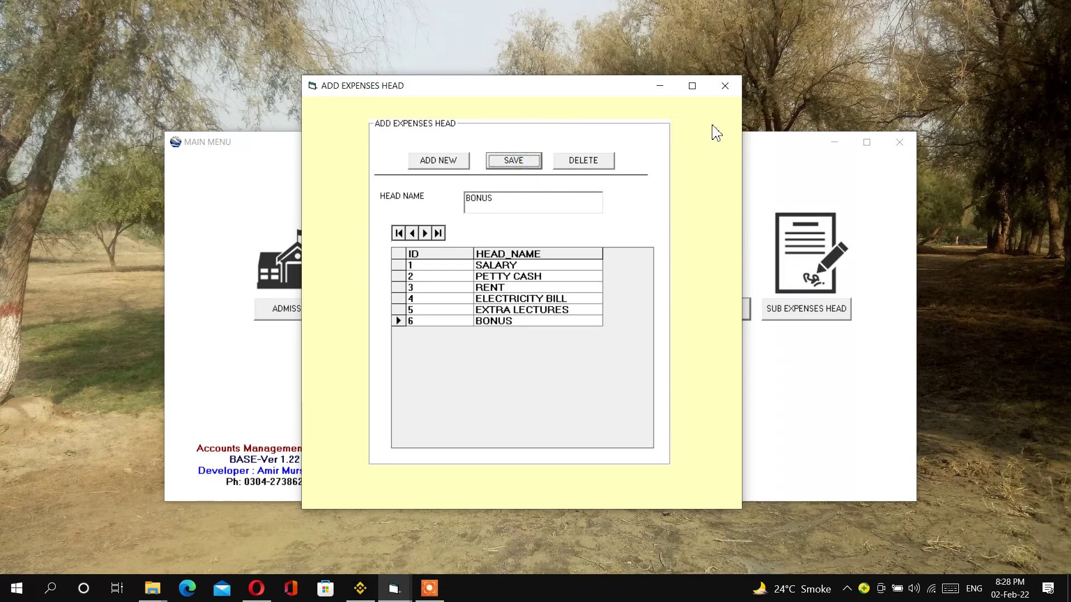
click(727, 91)
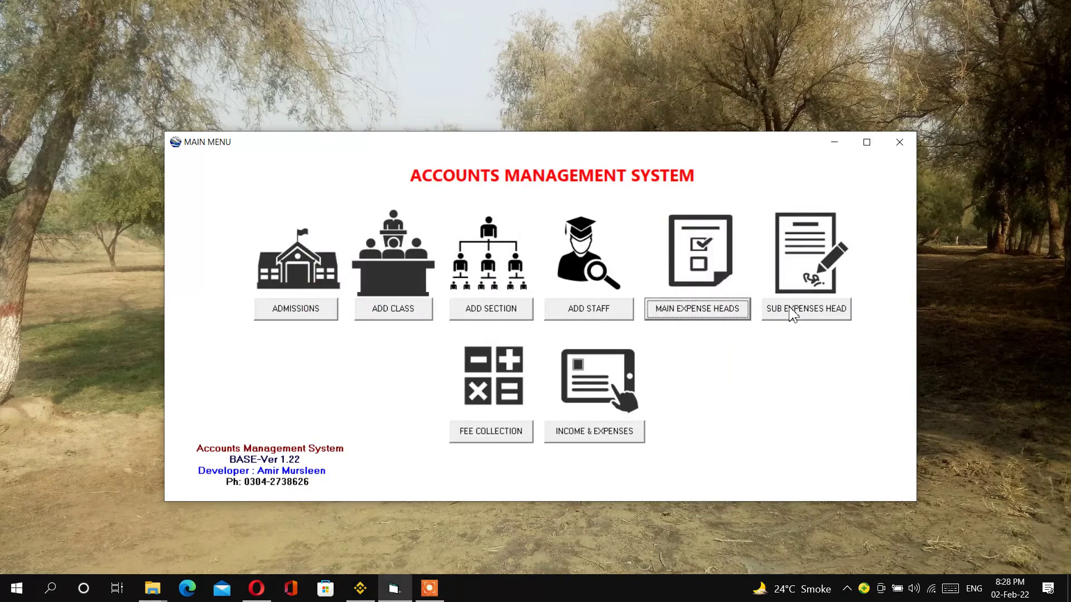
- Add sub expense heads TEA and STATIONERY
click(794, 314)
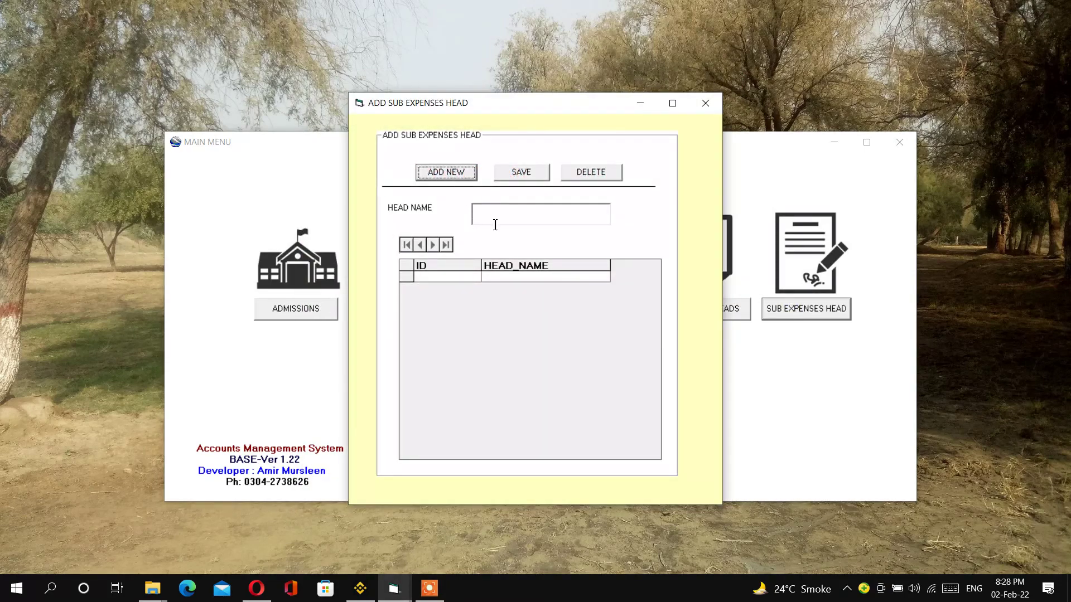
click(444, 173)
click(496, 219)
text(T)
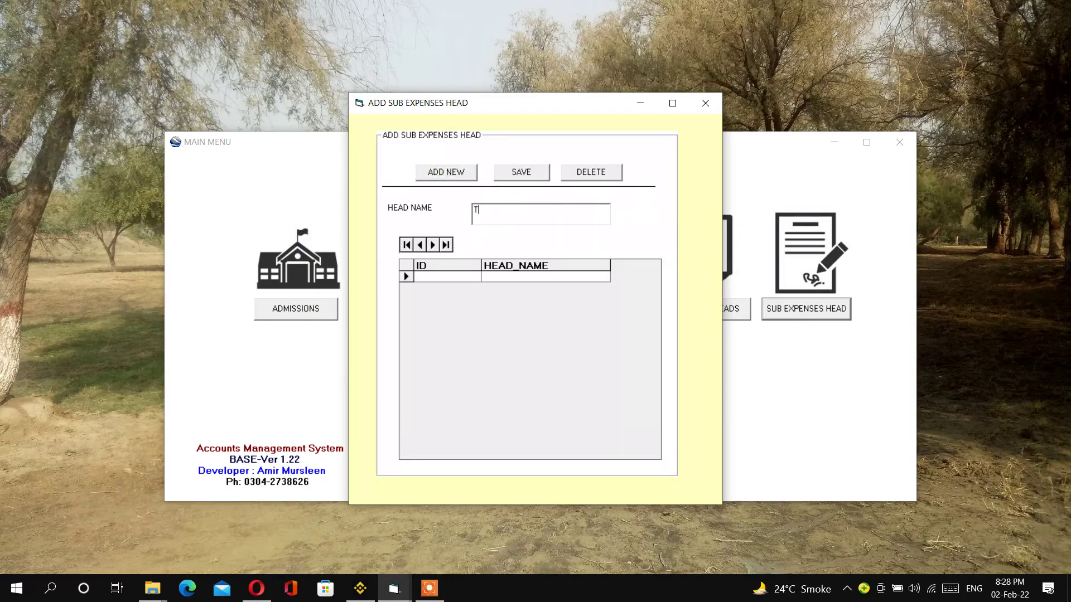
text(EA)
click(521, 179)
click(430, 179)
click(485, 221)
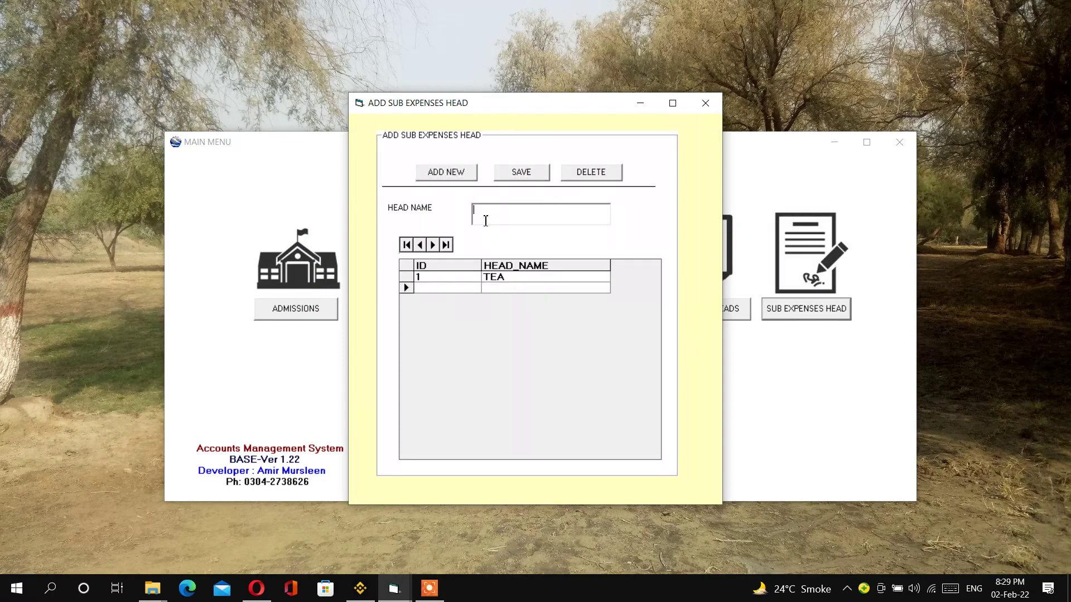
text(STATIONERY)
click(521, 172)
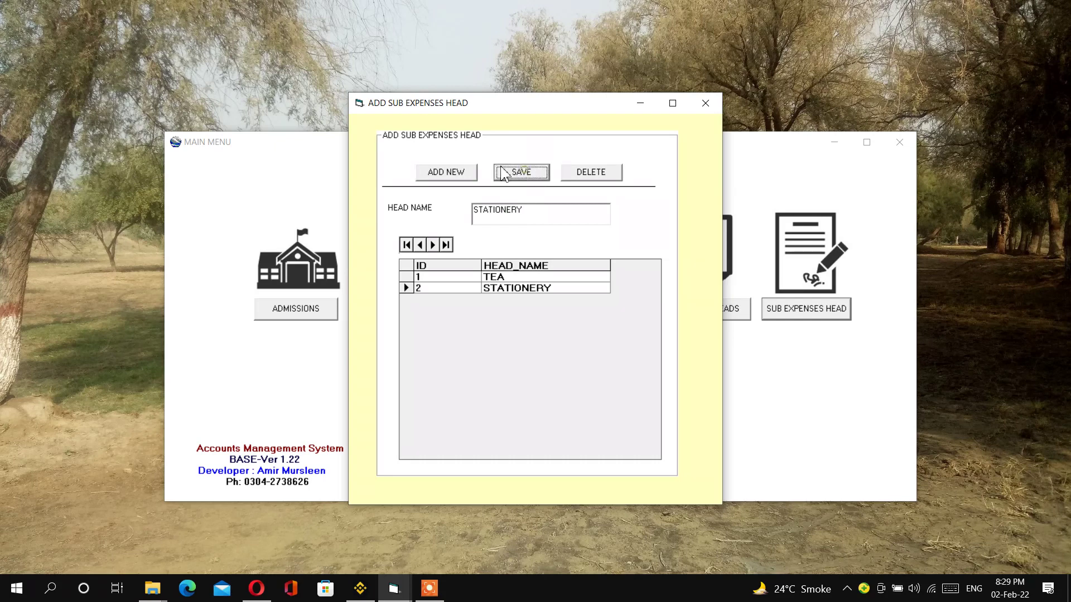
- Add sub expense heads EASYLOAD, PETROL and MAINTENANCE, then close the form
click(446, 171)
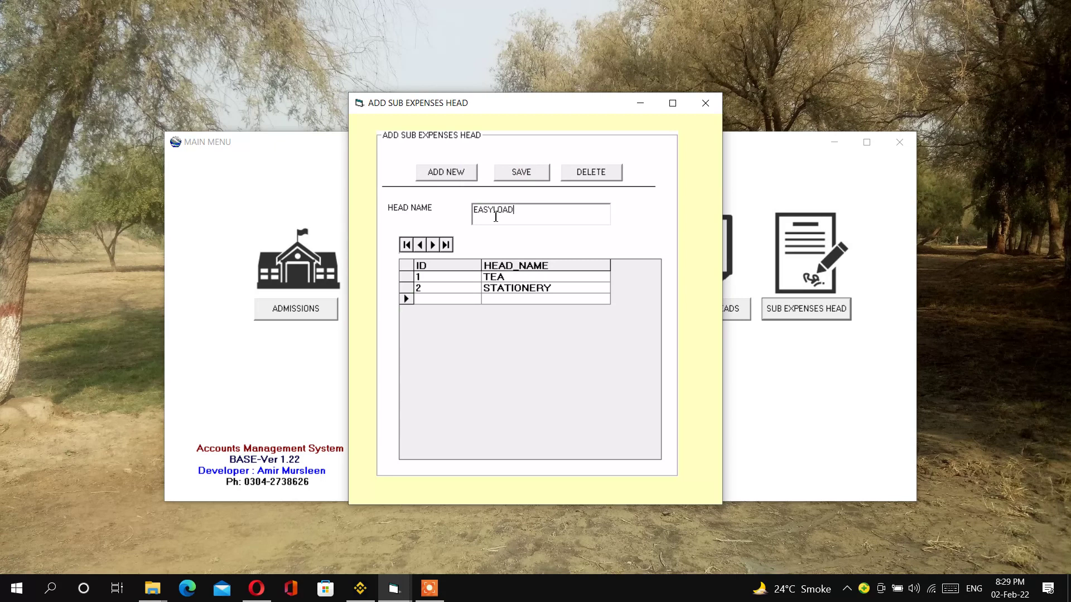
click(521, 172)
click(446, 172)
click(513, 222)
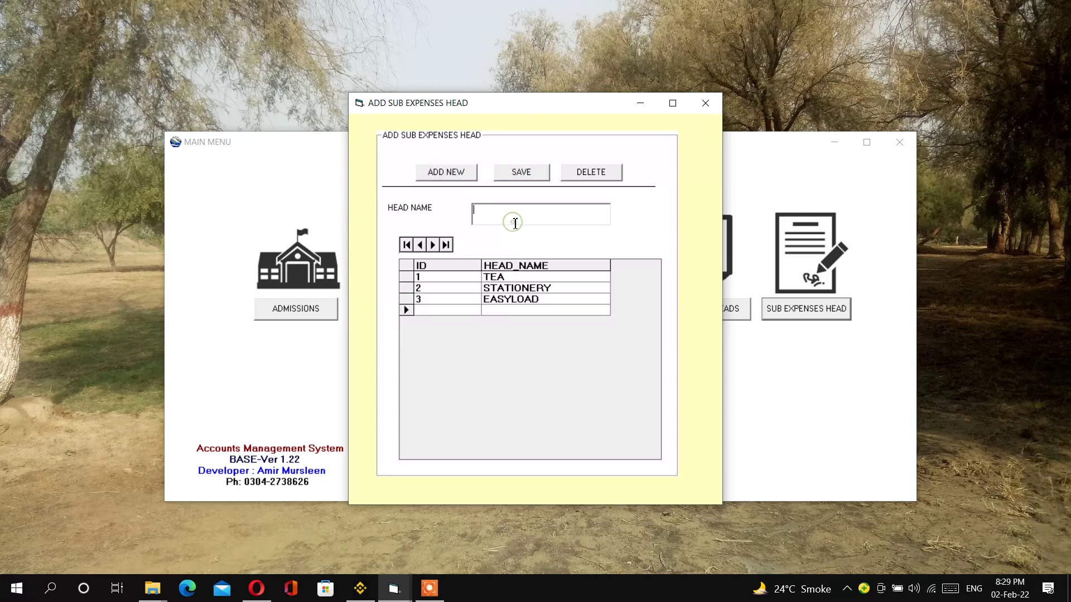
text(PETROL)
click(521, 172)
click(468, 174)
click(507, 209)
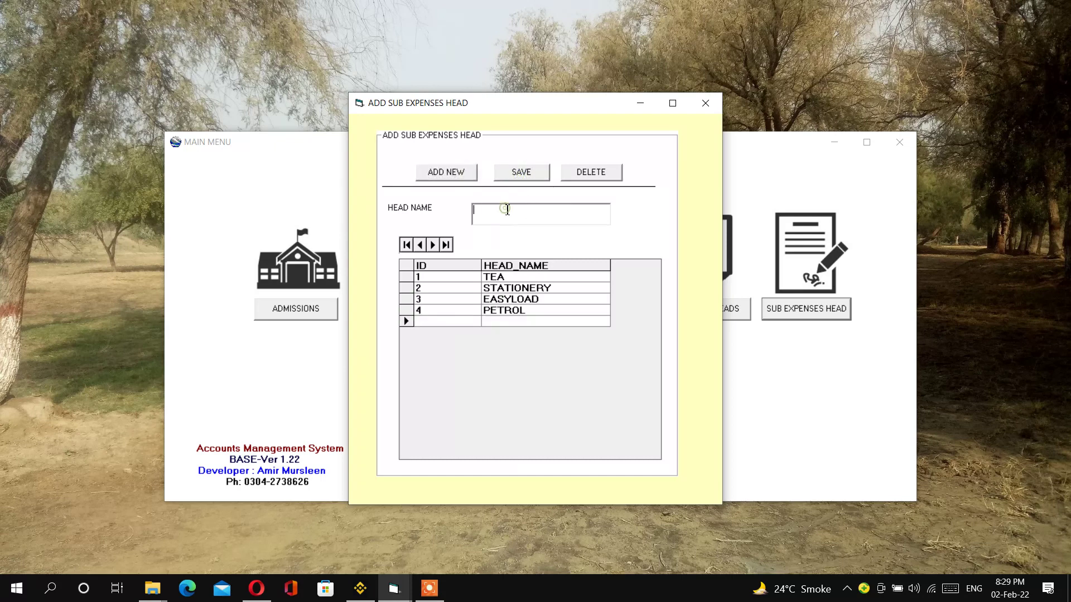
text(MAINTENANCE)
click(521, 173)
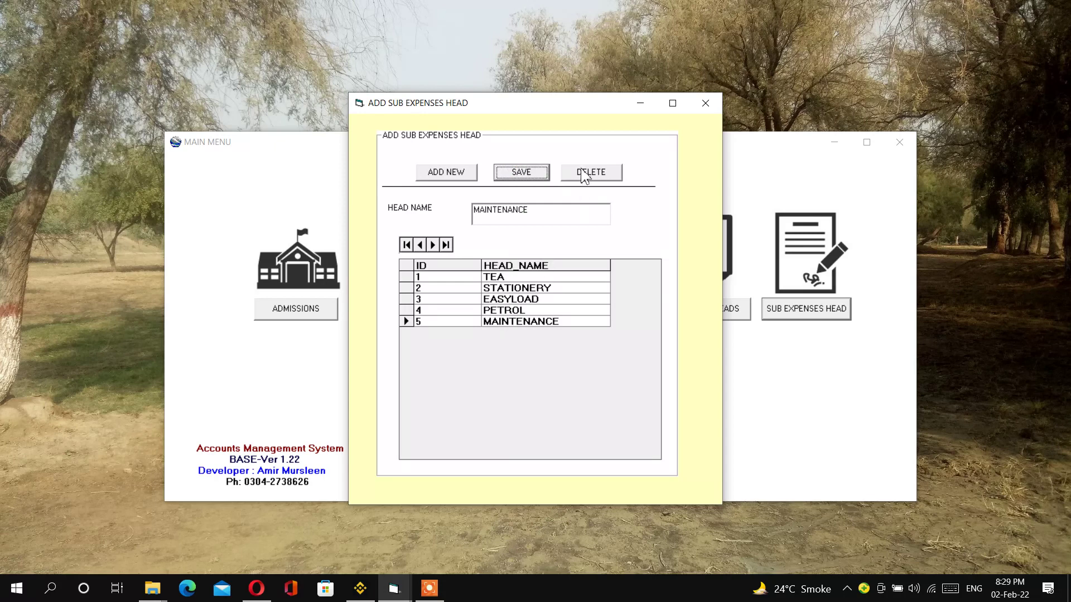
click(705, 103)
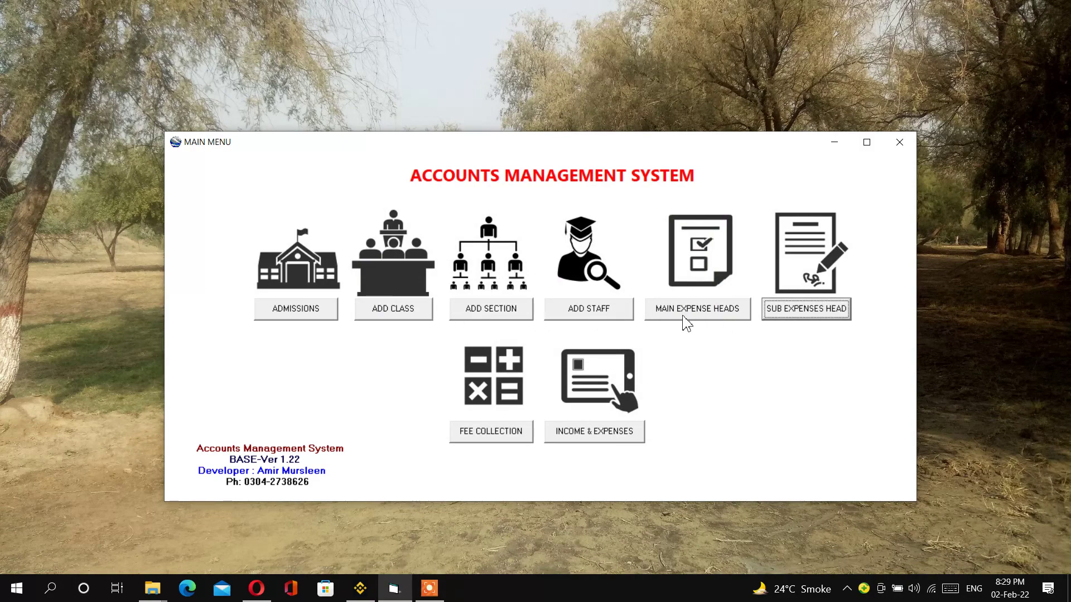
- Open the admission form and start a new admission record
click(299, 312)
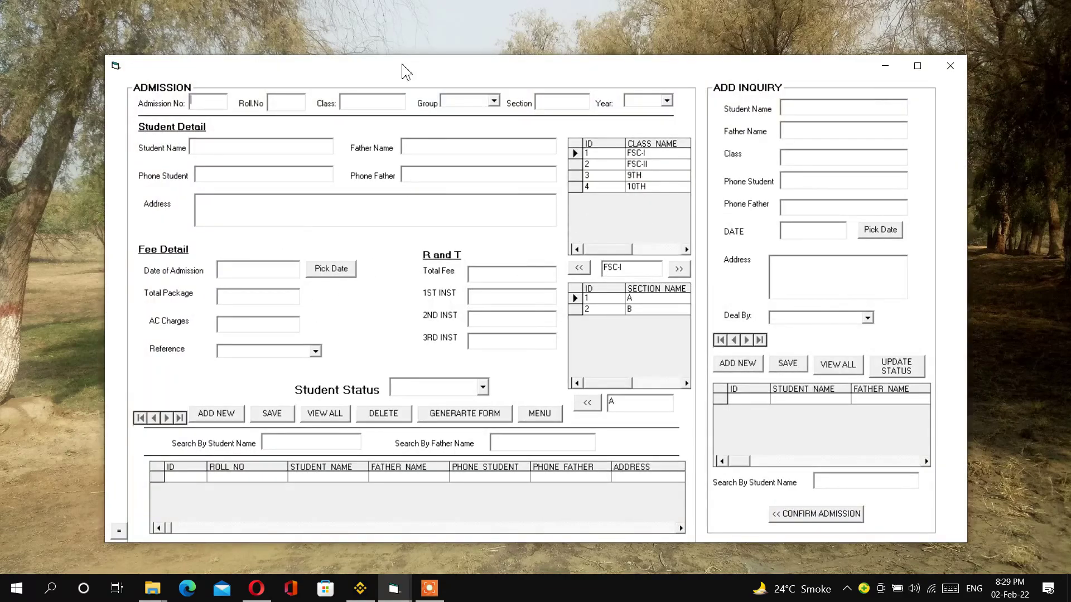
drag(421, 65, 409, 61)
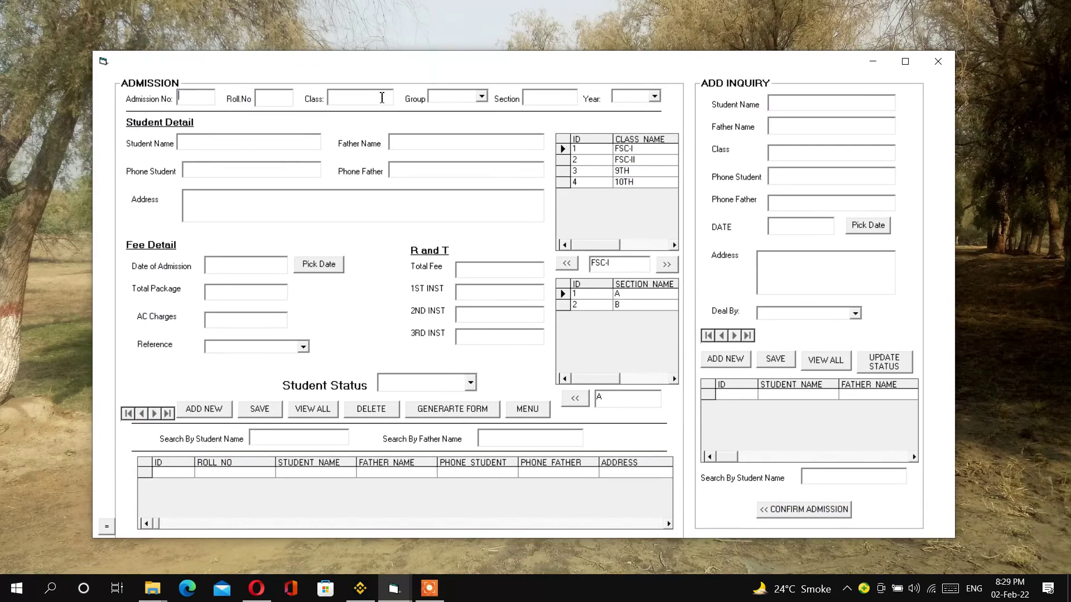
drag(393, 61, 402, 58)
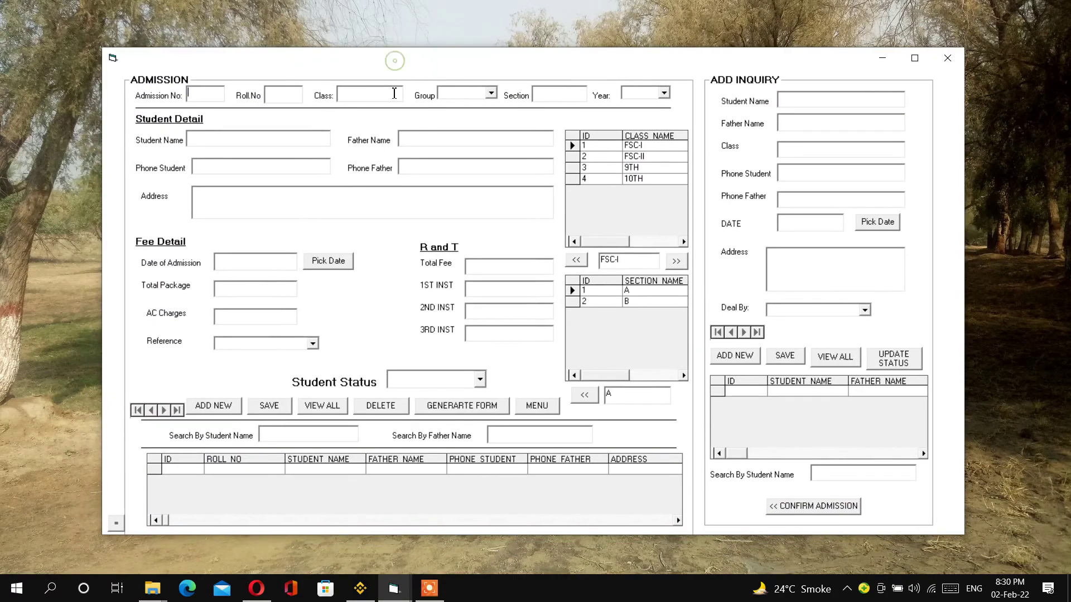
click(222, 406)
click(284, 94)
- Pick FSC-II from the class list and copy it into the Class field
click(575, 261)
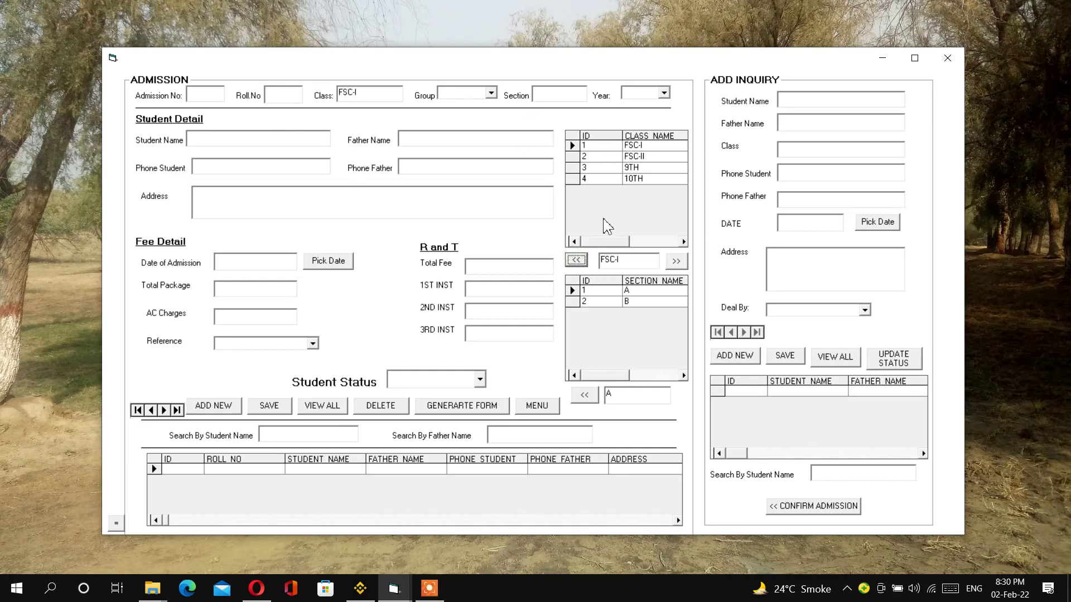
click(573, 157)
click(573, 168)
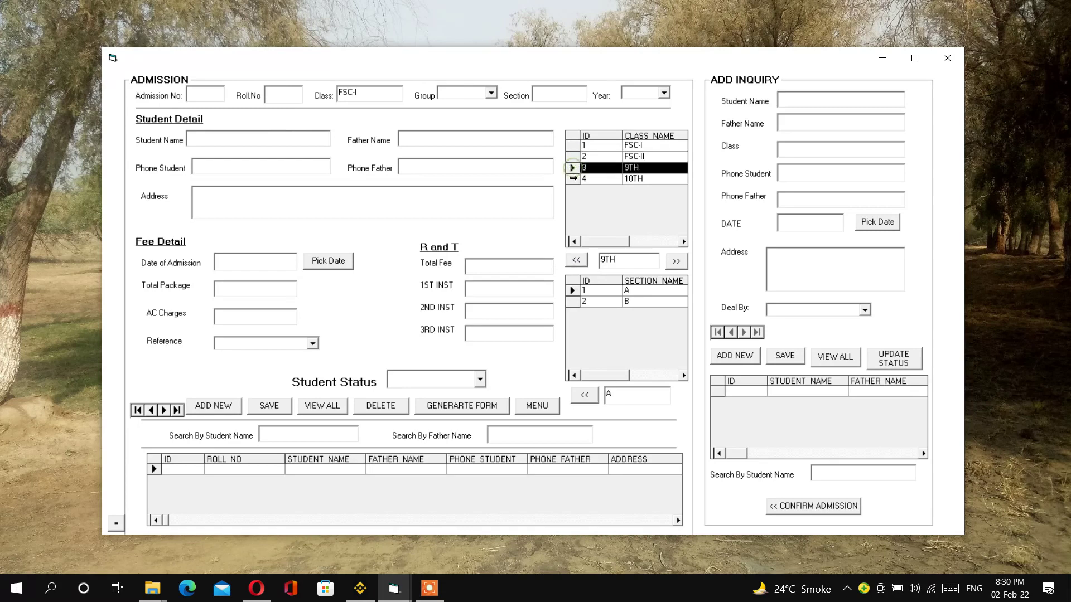
click(573, 178)
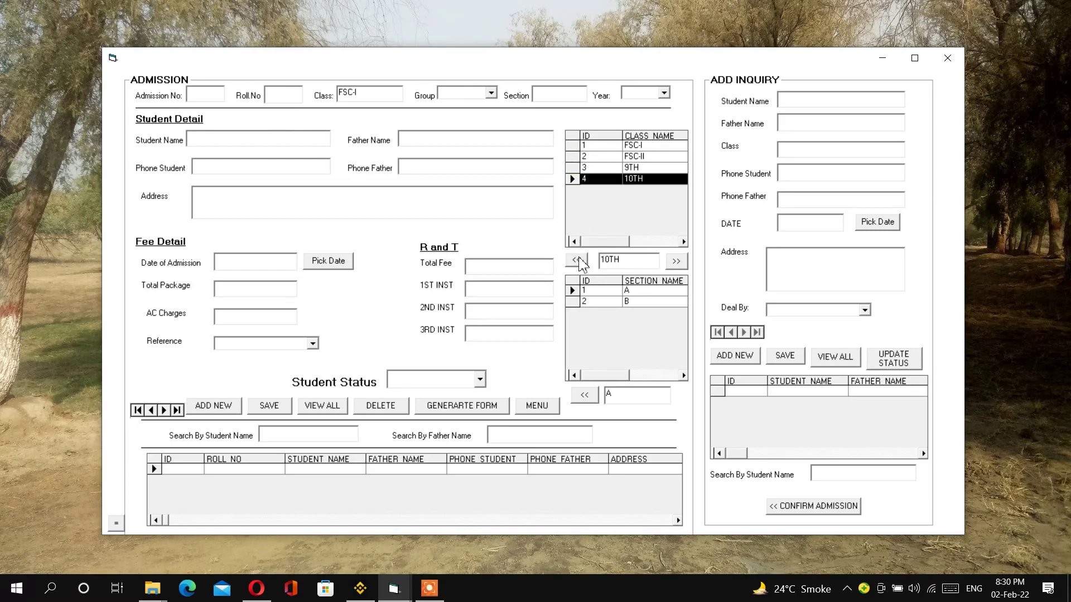
click(573, 146)
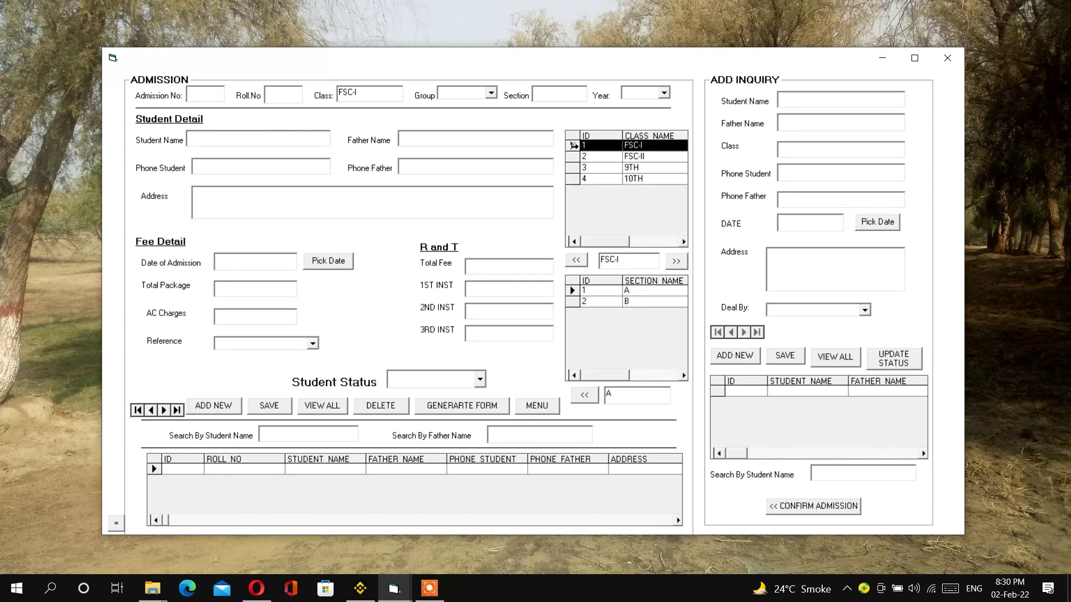
click(578, 260)
click(573, 155)
click(576, 260)
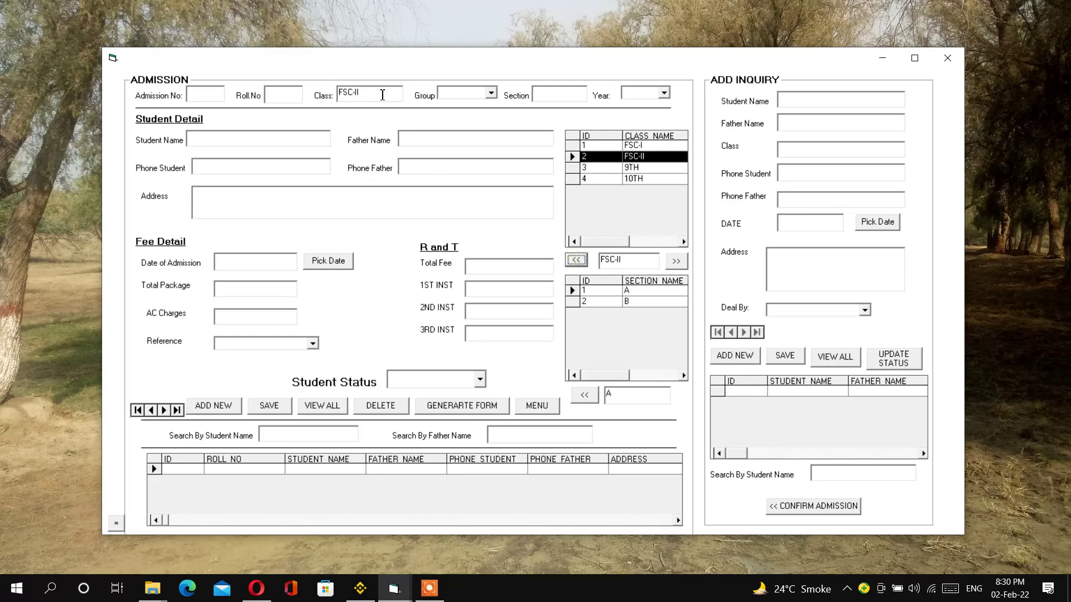
- Set the admission's group to Medical, section A and year 2022
click(491, 94)
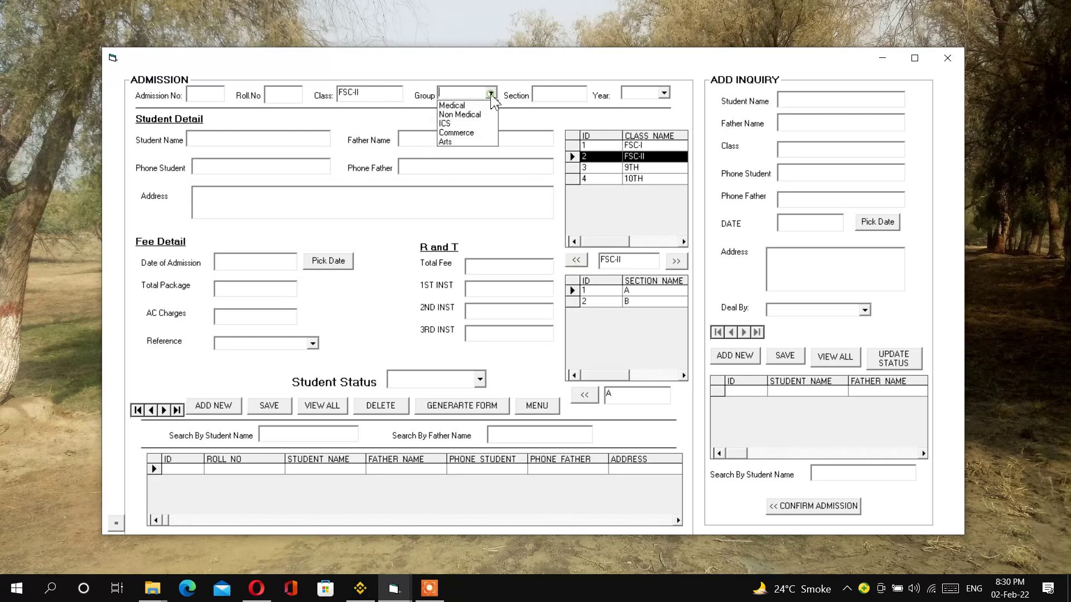
click(453, 106)
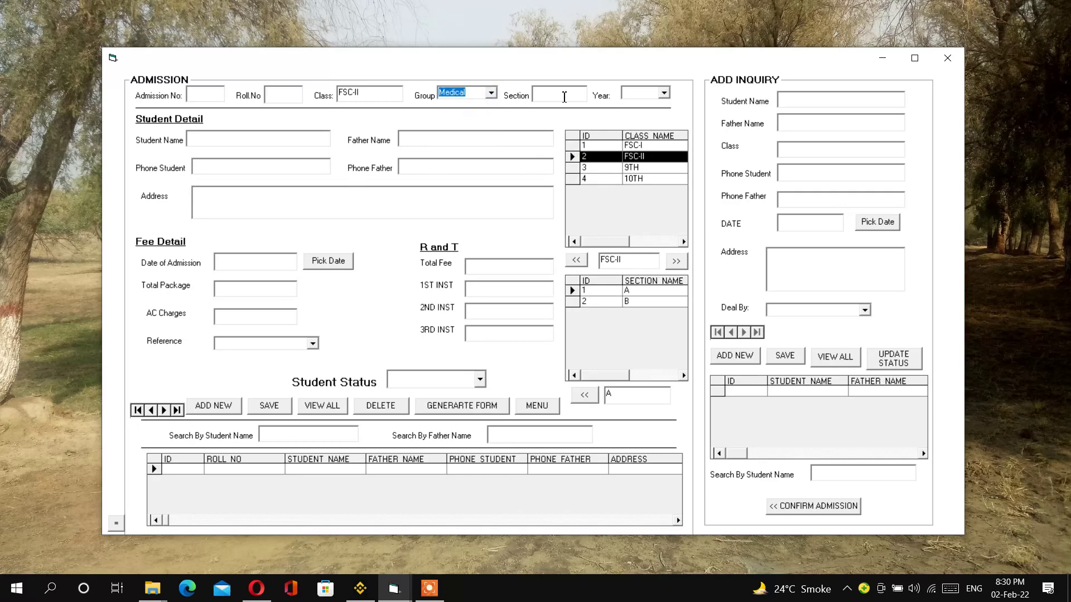
click(585, 395)
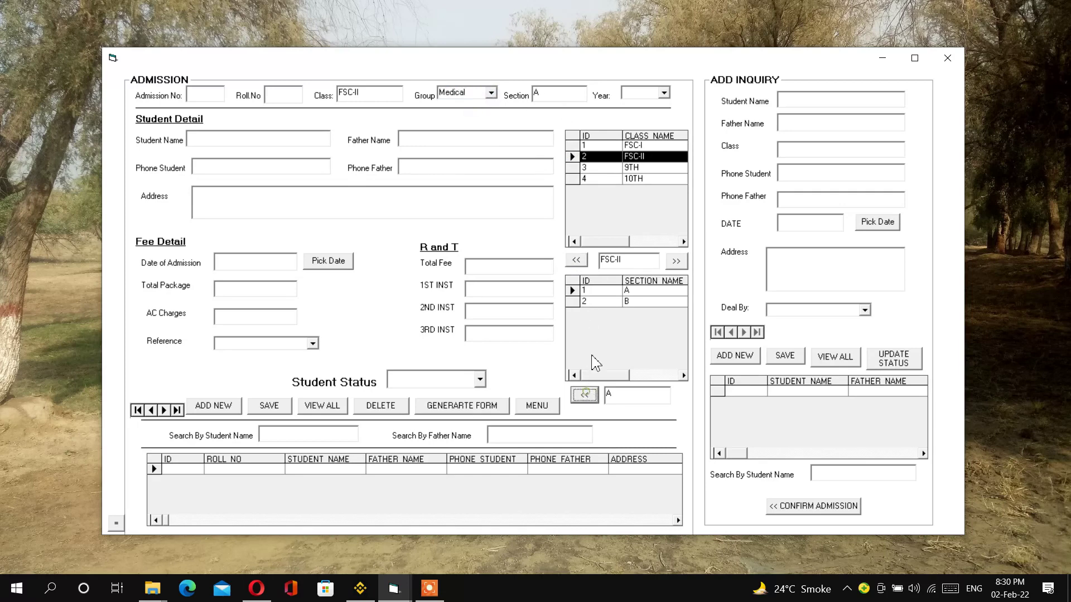
click(664, 92)
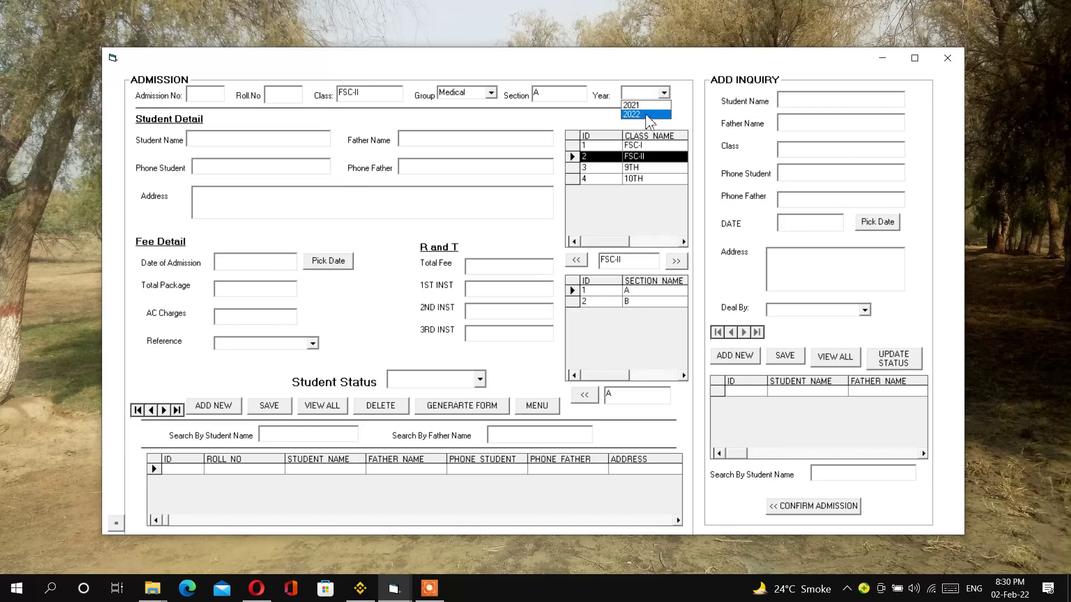
click(630, 120)
- Enter the student's and father's names, both phone numbers, address and today's admission date
click(270, 141)
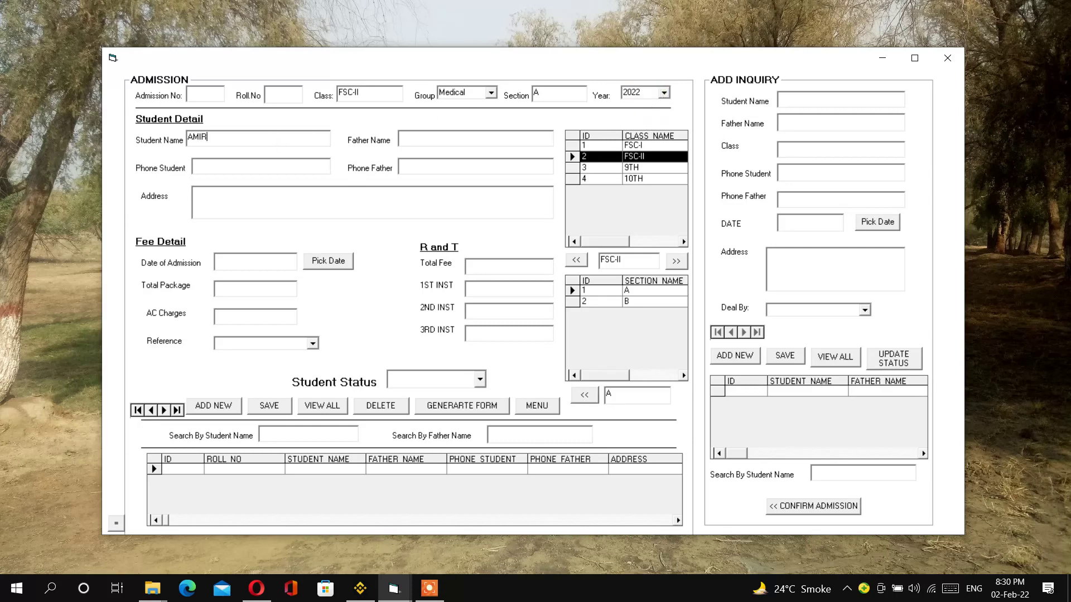
key(BackSpace)
key(BackSpace)
key(BackSpace)
key(Tab)
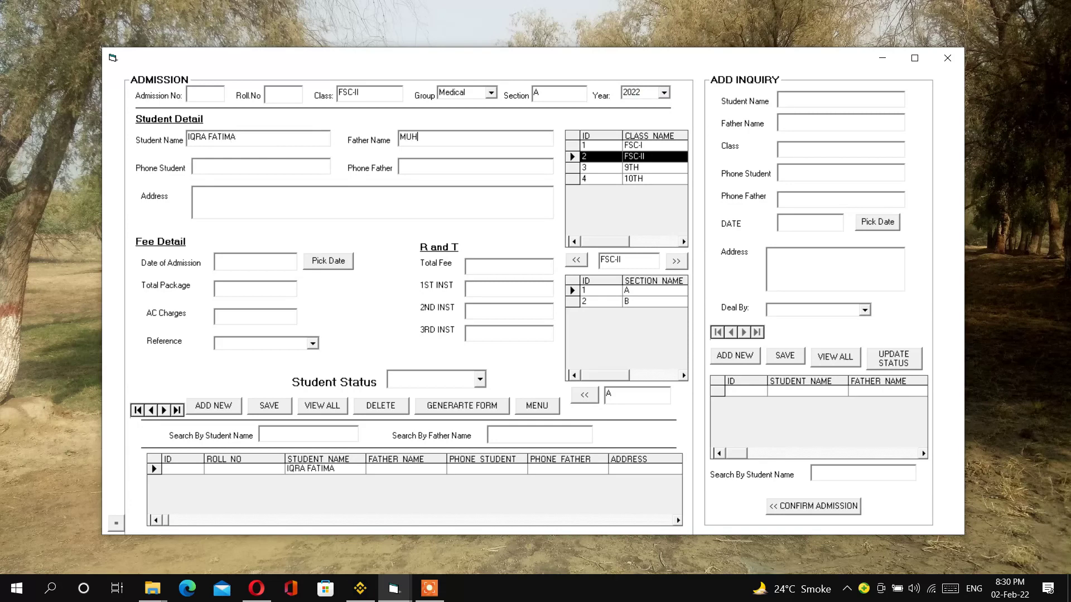
click(255, 173)
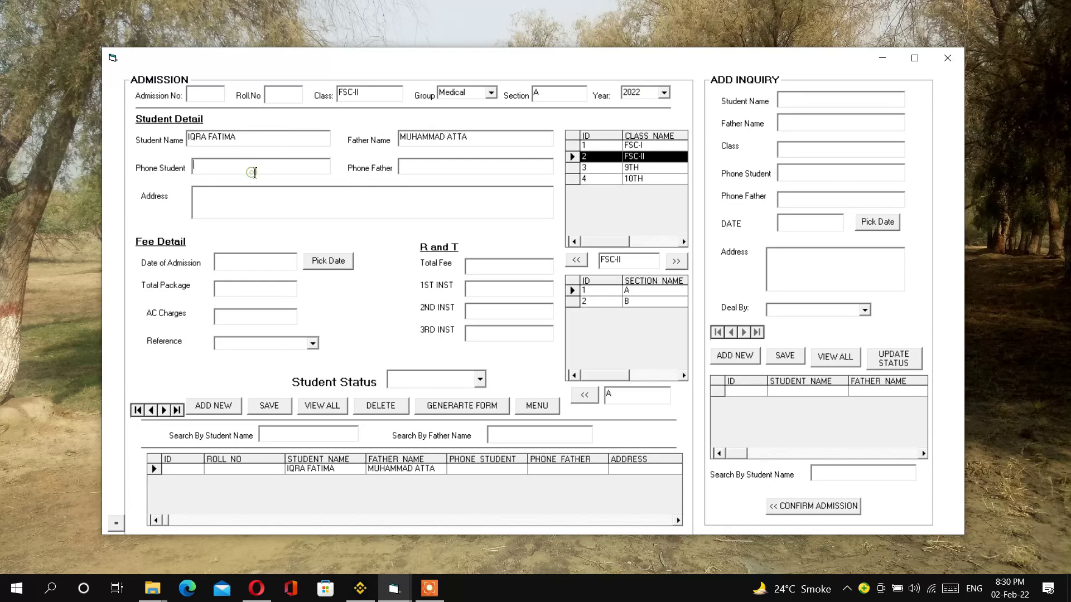
click(423, 167)
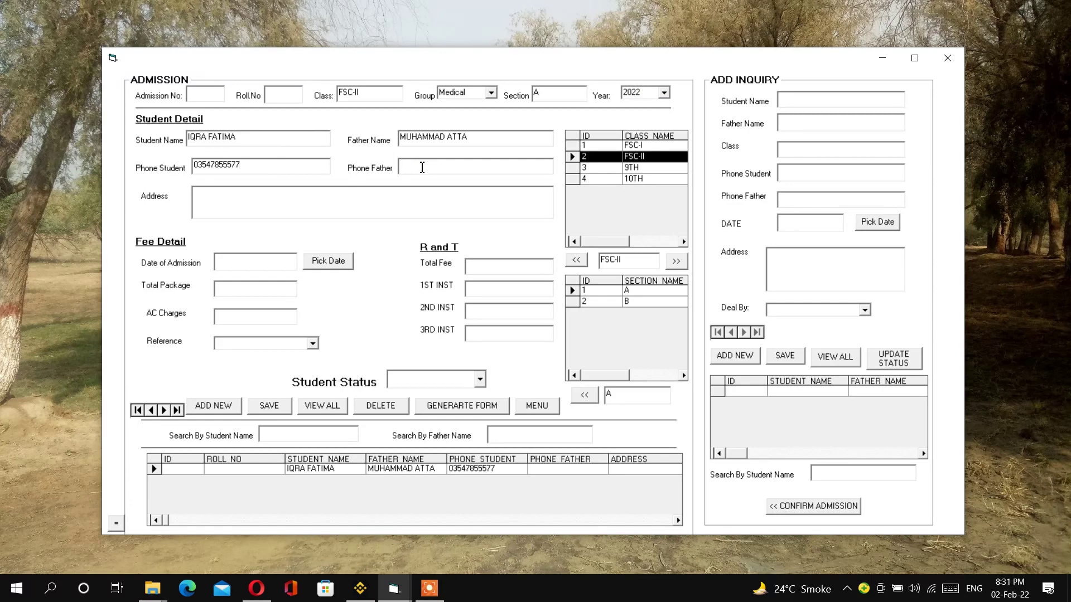
click(372, 196)
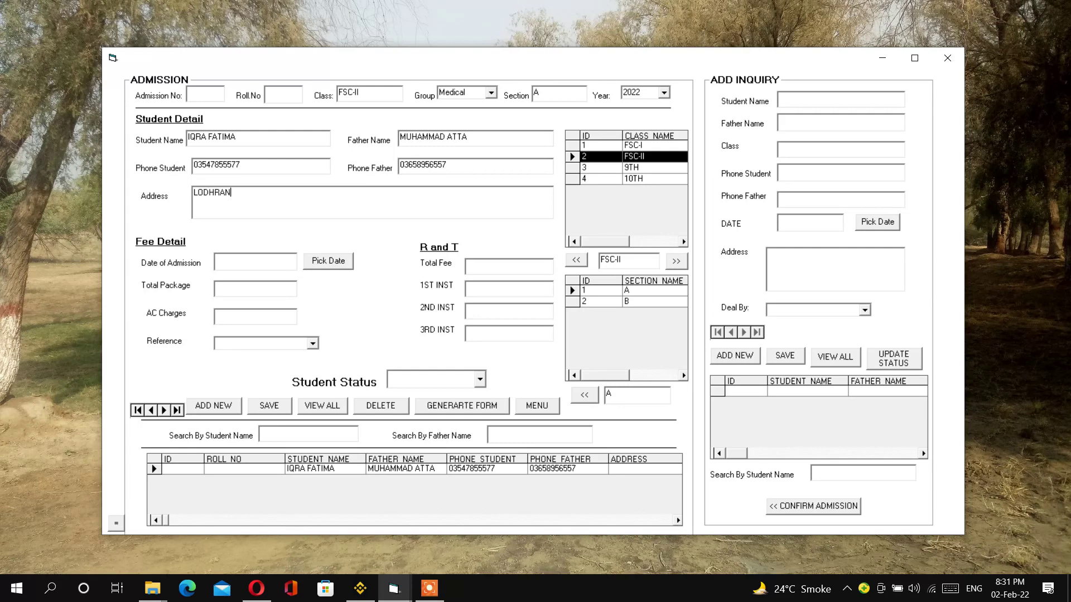
click(328, 267)
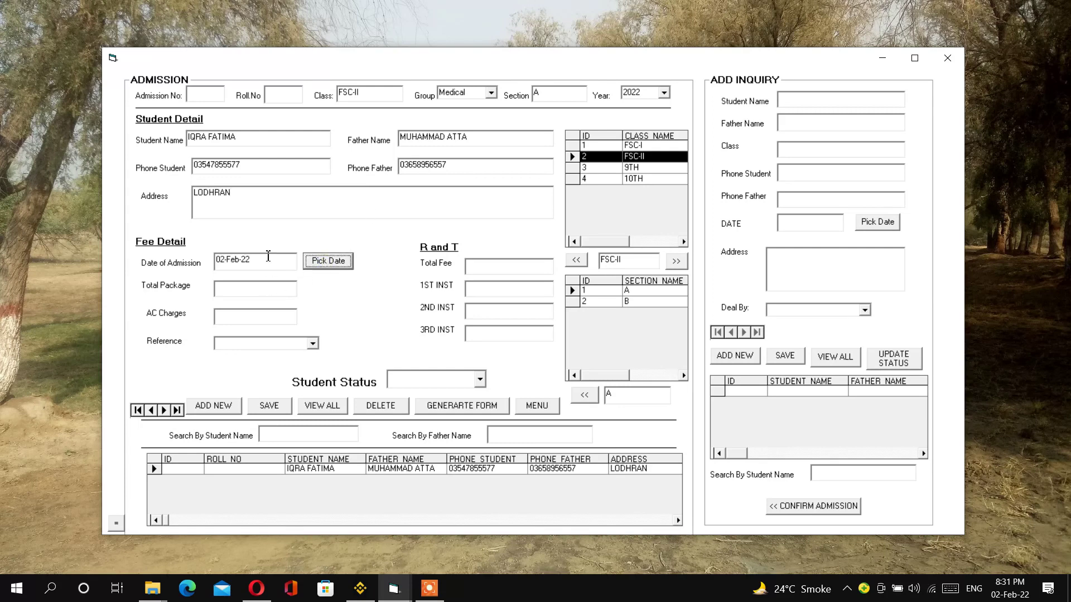
- Enter package 5000 and AC charges 500, choose the referring staff, set Active, and save
click(279, 287)
text(5000)
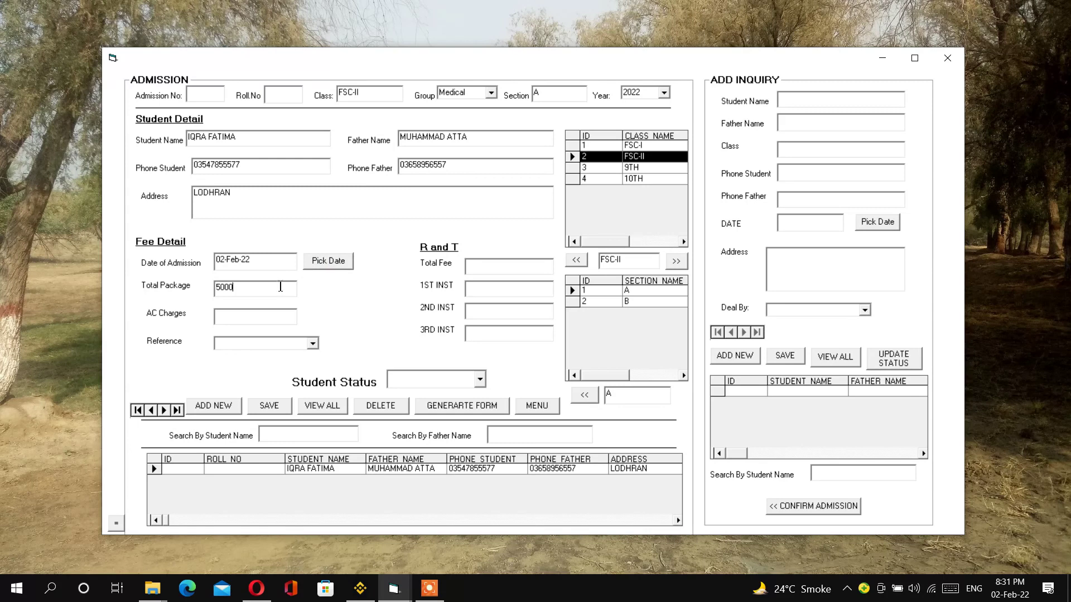
click(232, 322)
text(500)
click(313, 344)
click(313, 345)
click(313, 344)
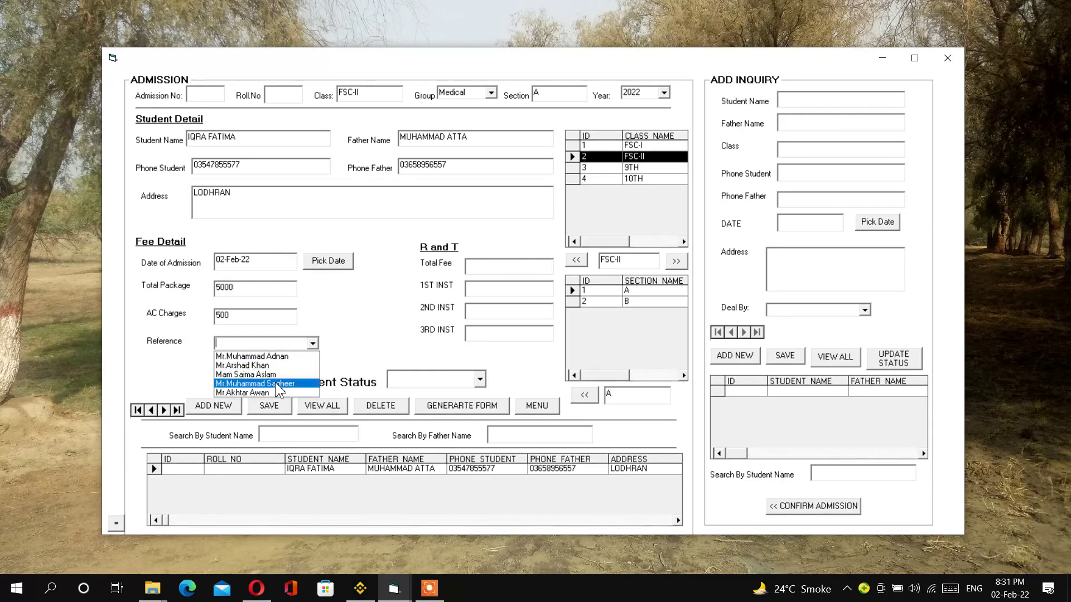
click(275, 384)
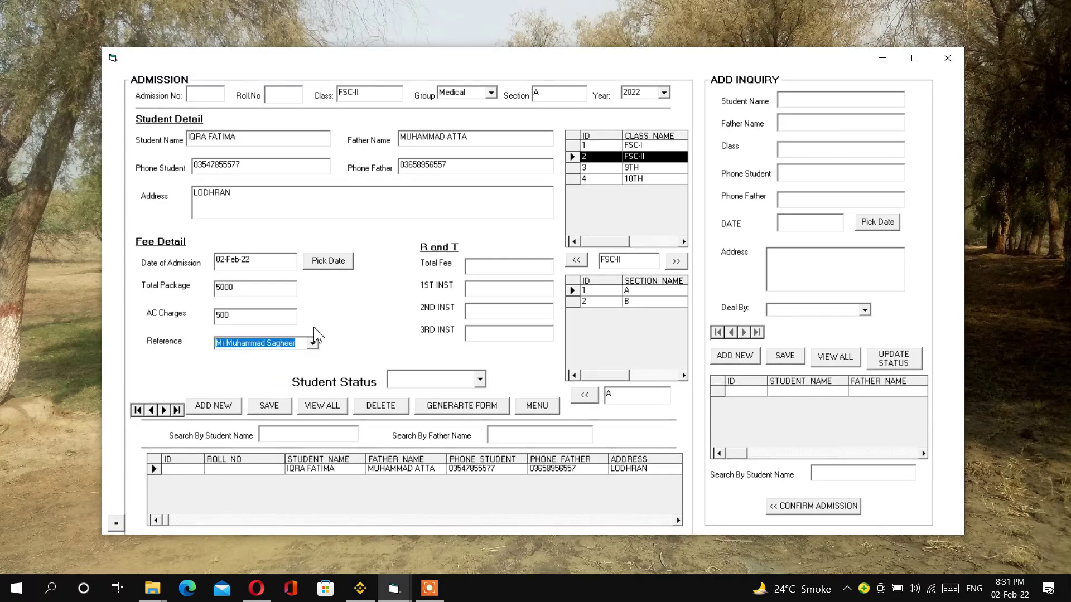
click(481, 385)
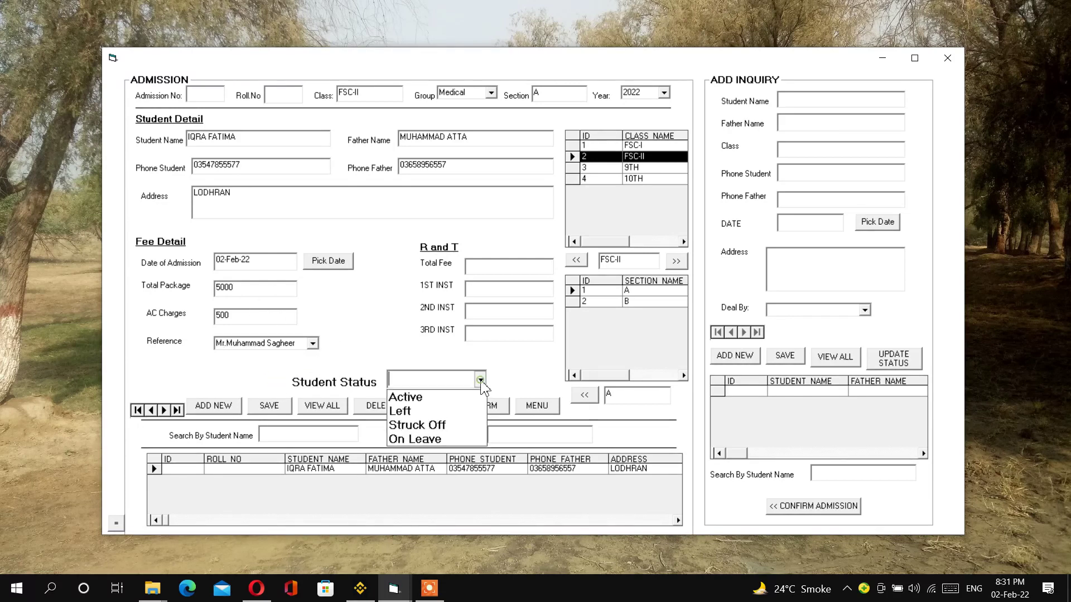
click(435, 397)
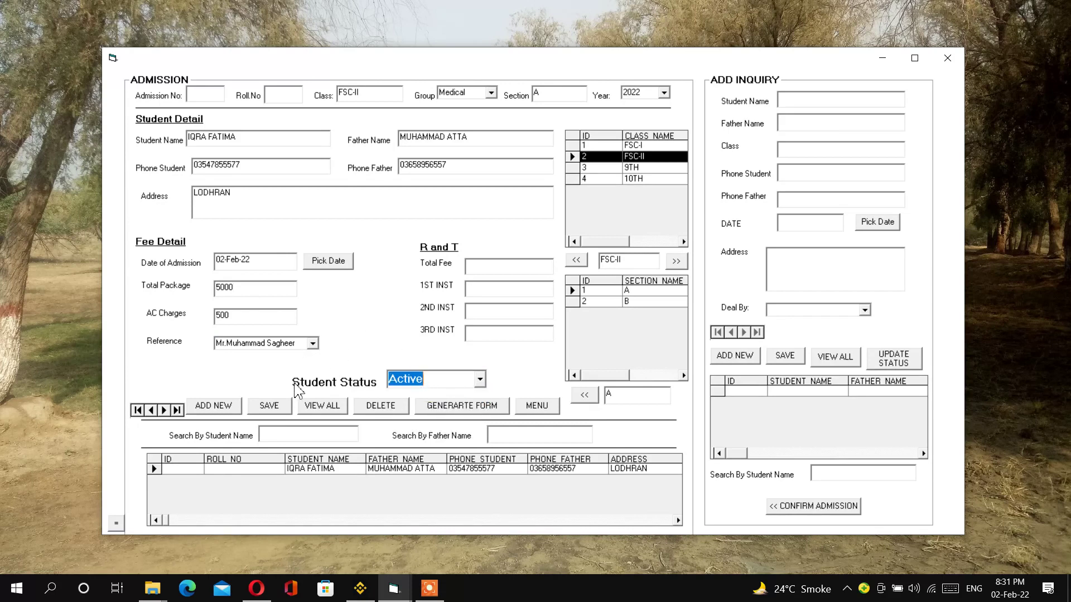
click(271, 408)
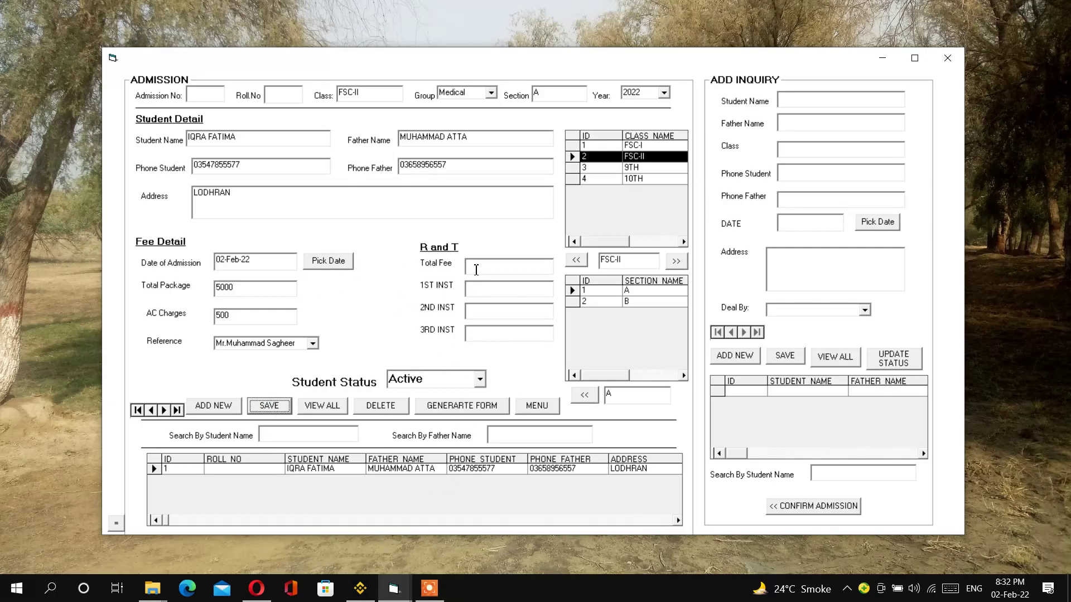
- Start a new inquiry record, entering the student and father phone numbers and the date
click(476, 270)
click(480, 332)
click(738, 359)
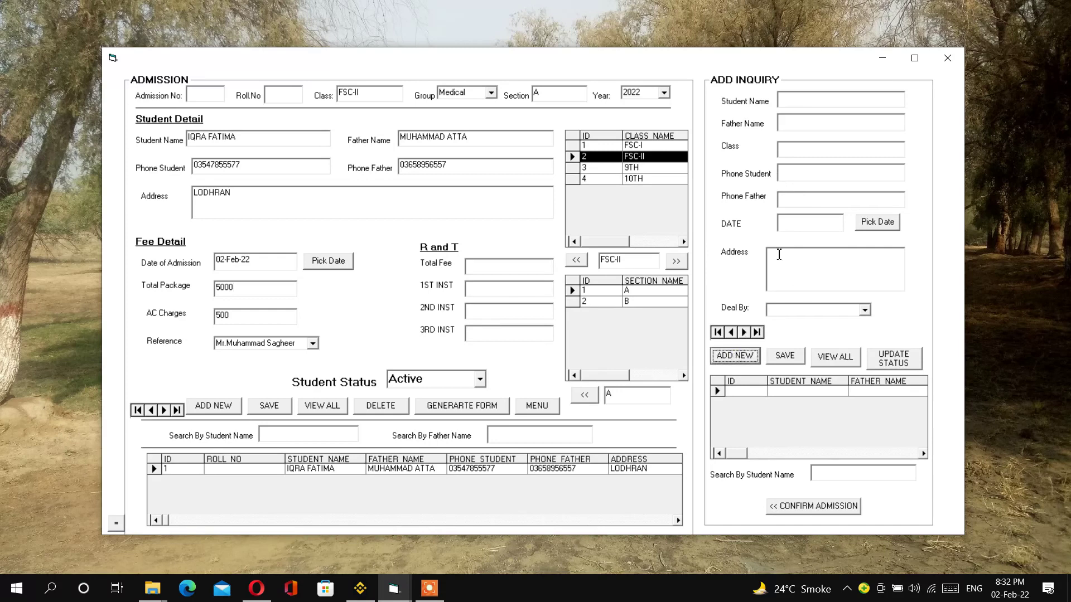
click(792, 176)
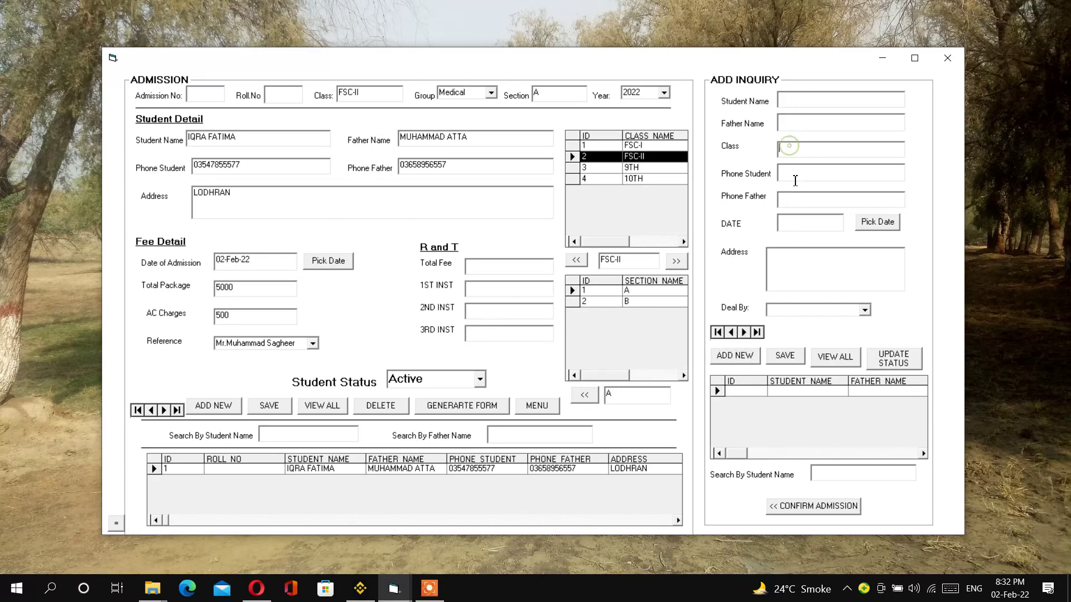
click(792, 199)
click(825, 220)
key(Tab)
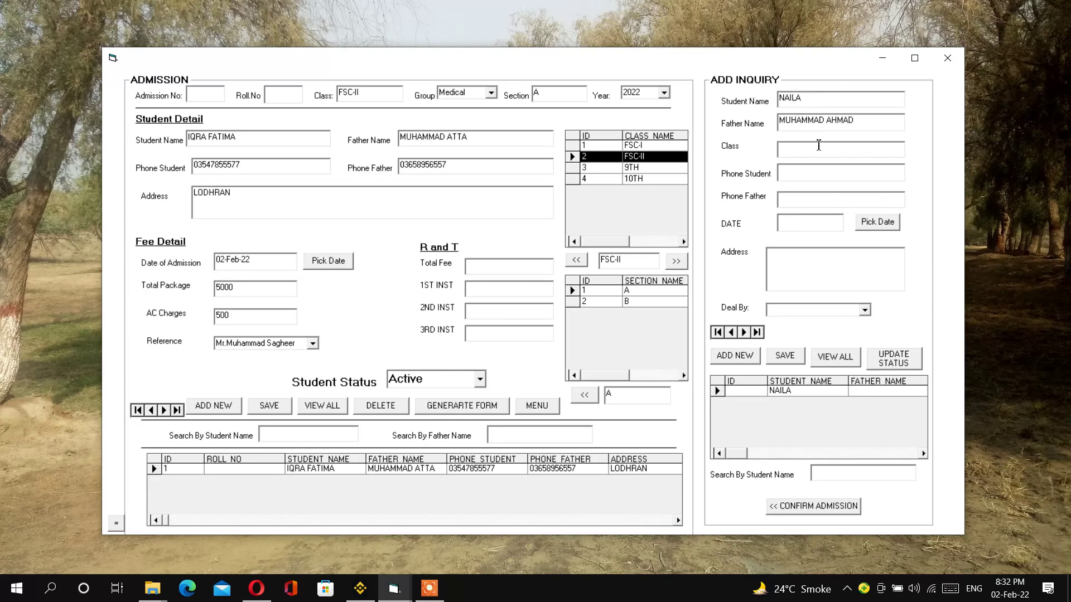
- Select class 9TH from the class list and copy it into the inquiry
click(575, 168)
click(572, 146)
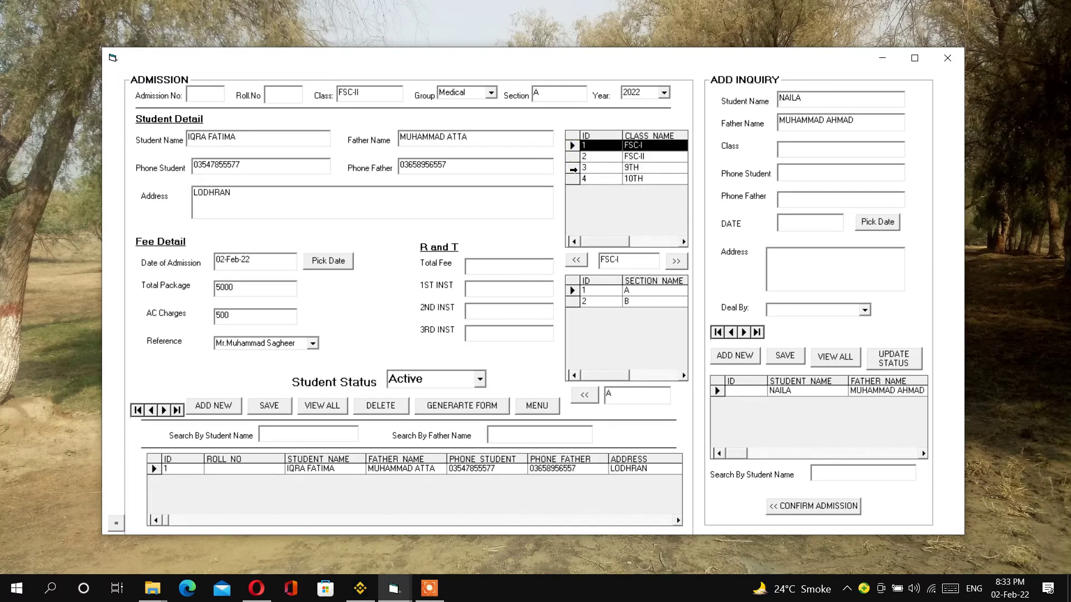
click(573, 168)
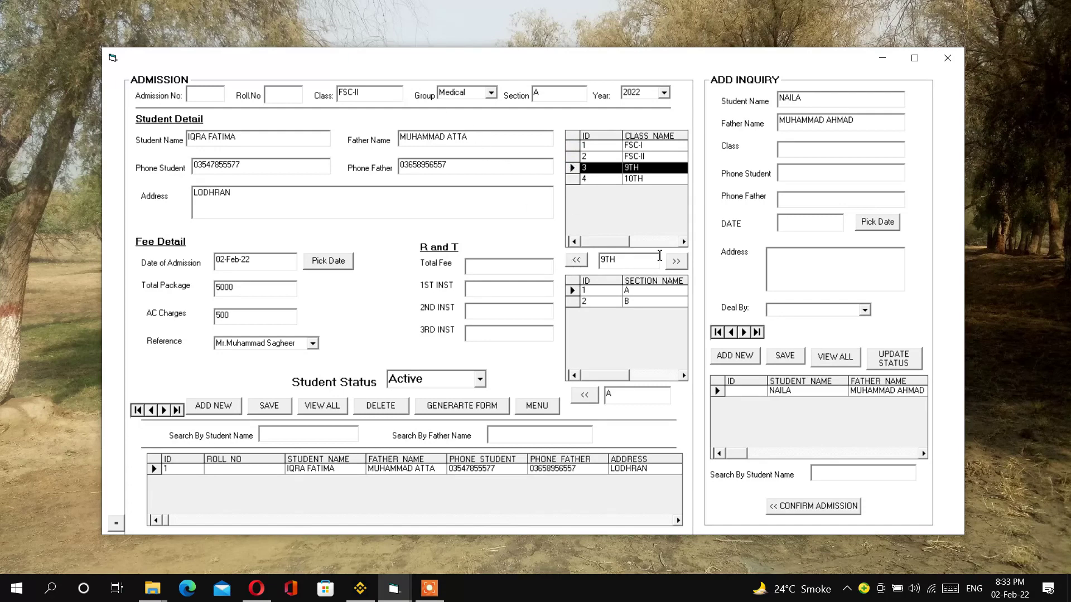
click(678, 263)
- Complete the phone, date 02-Feb-22, address and handling staff, then save inquiry ID 1
click(807, 172)
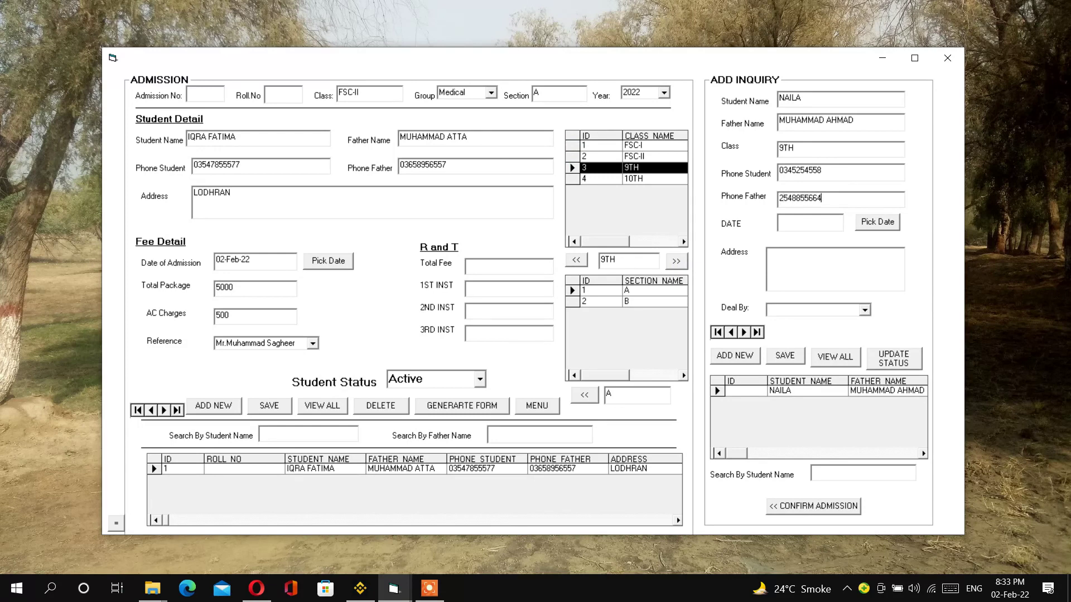
click(877, 222)
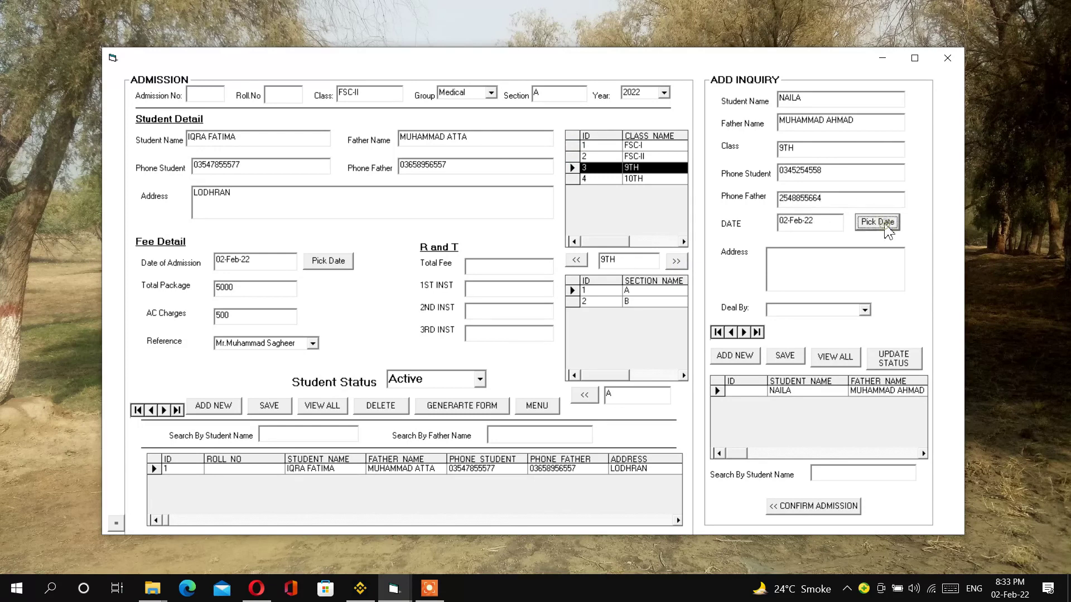
click(839, 258)
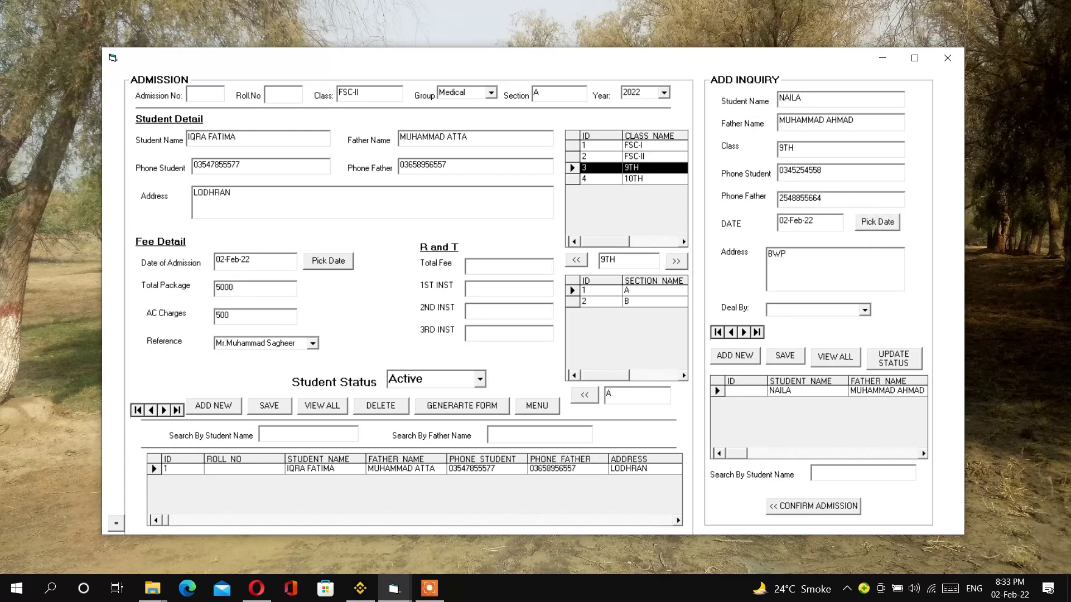
click(866, 311)
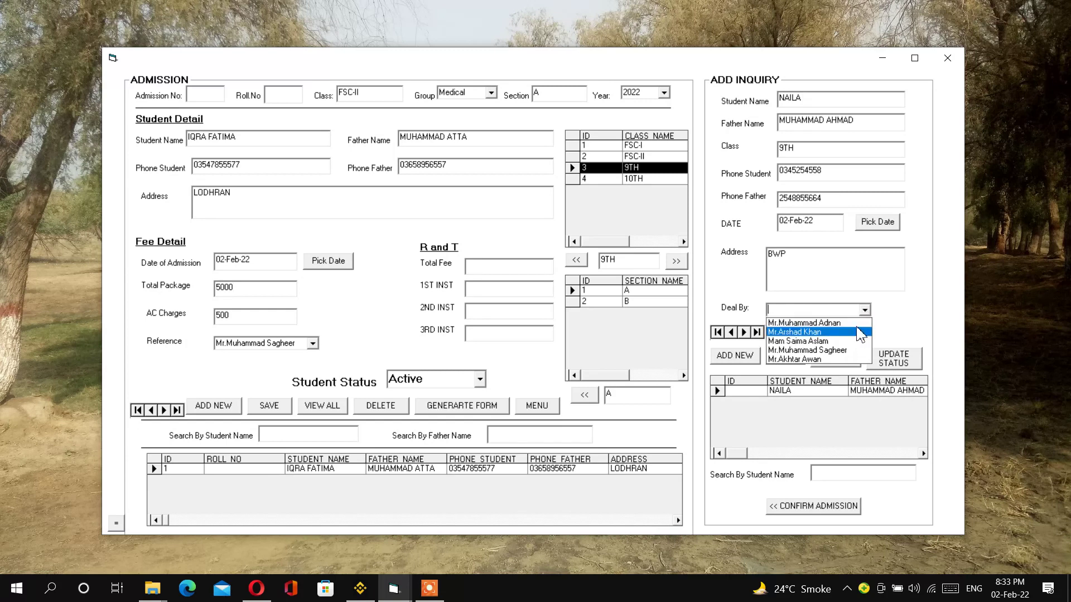
click(853, 331)
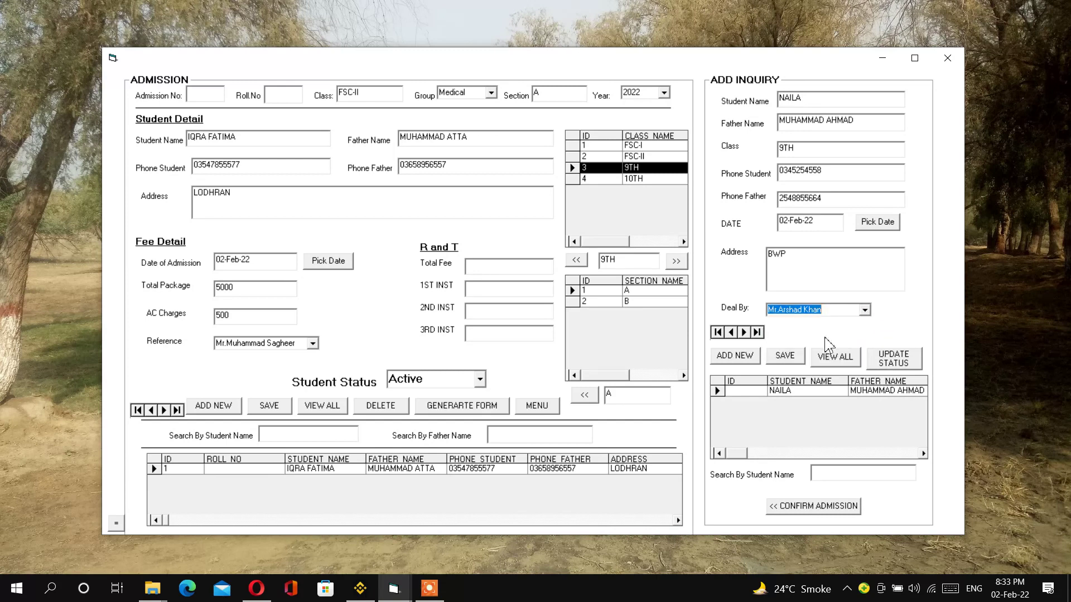
click(787, 357)
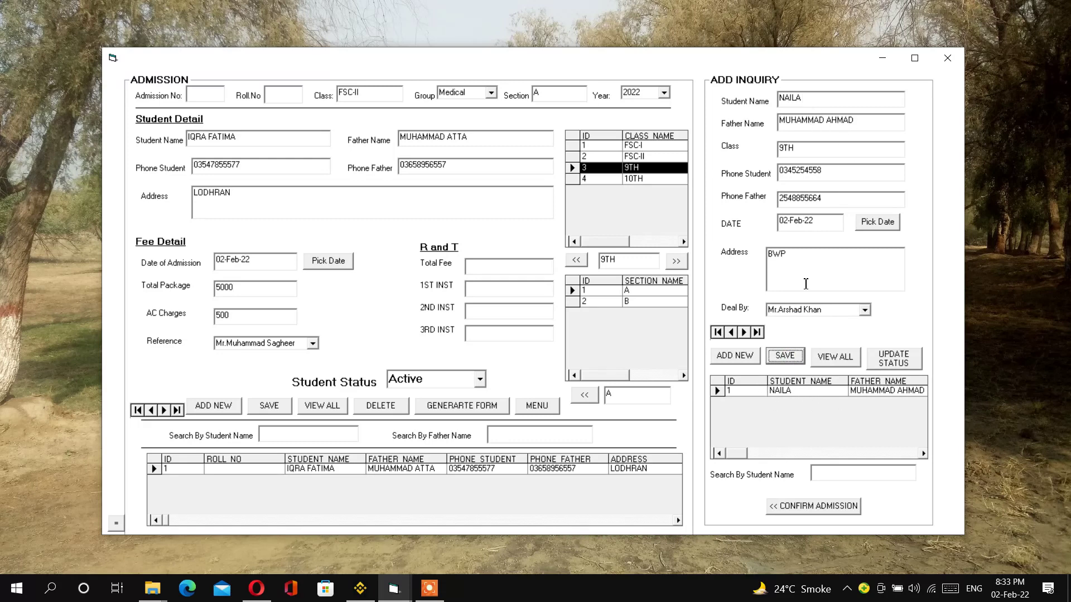
click(817, 473)
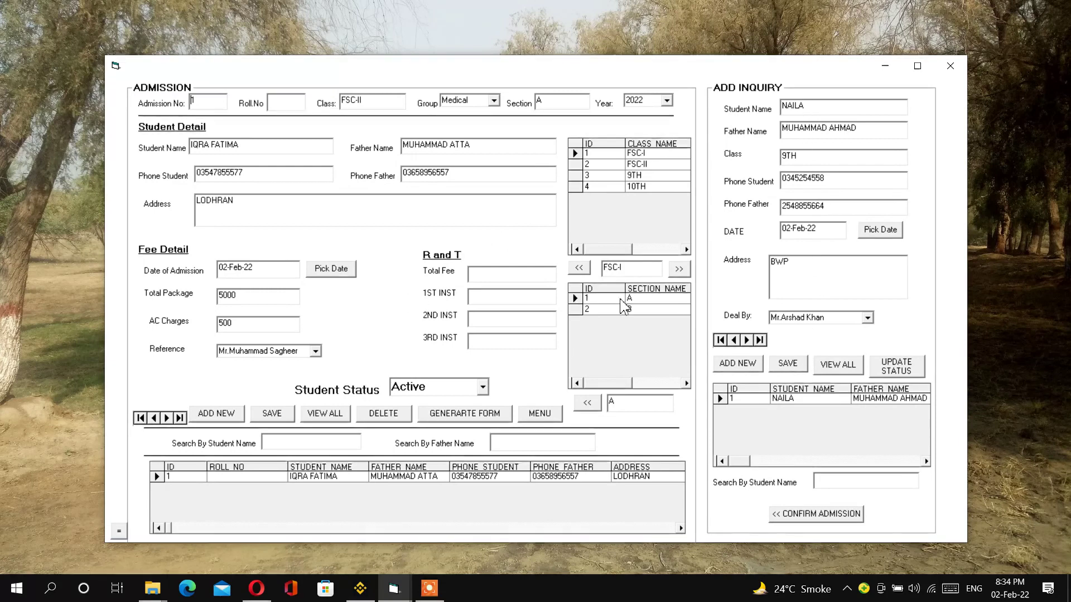
- Clear the admission form and confirm the inquiry as an admission with group Medical, section A
click(217, 416)
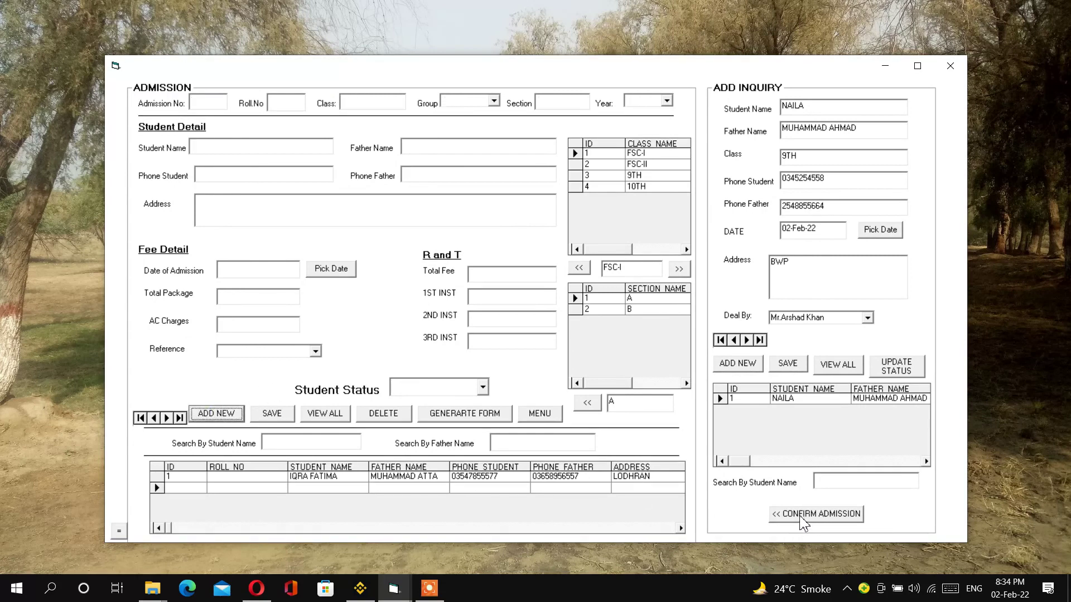
click(805, 514)
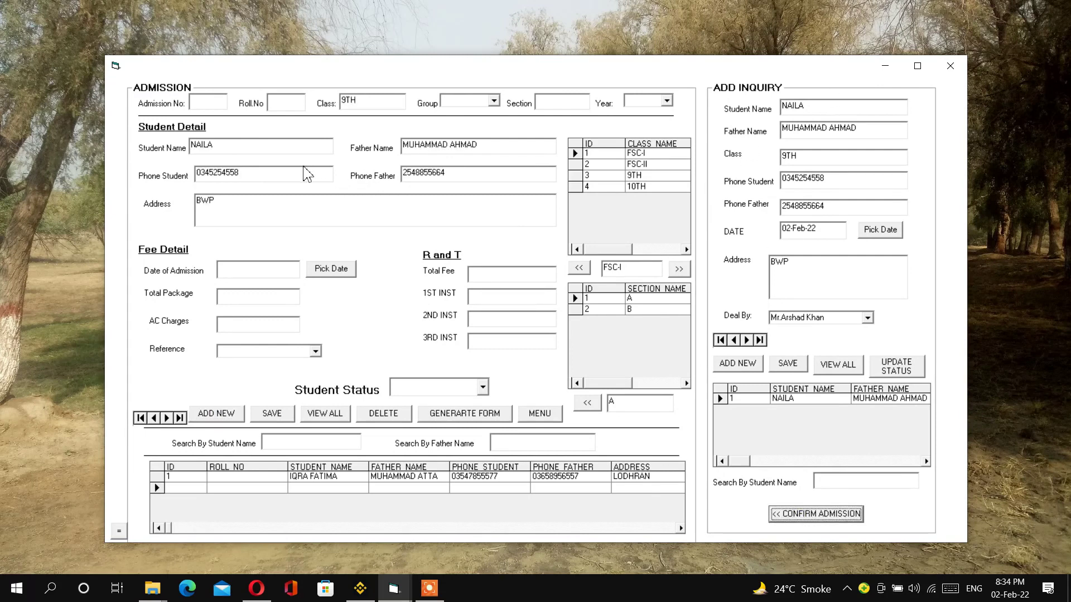
click(496, 104)
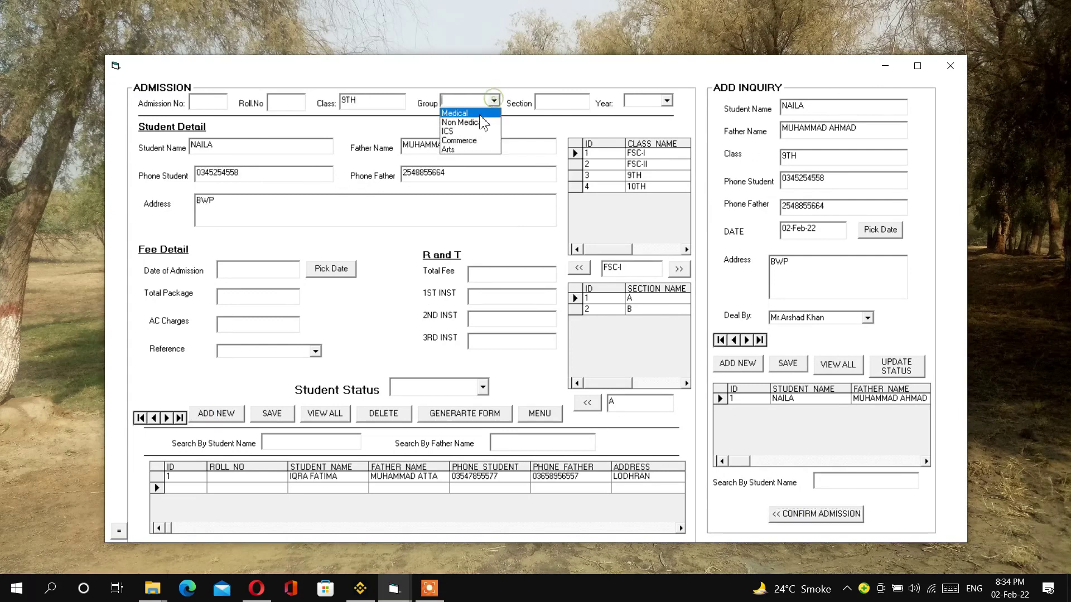
click(472, 112)
click(589, 103)
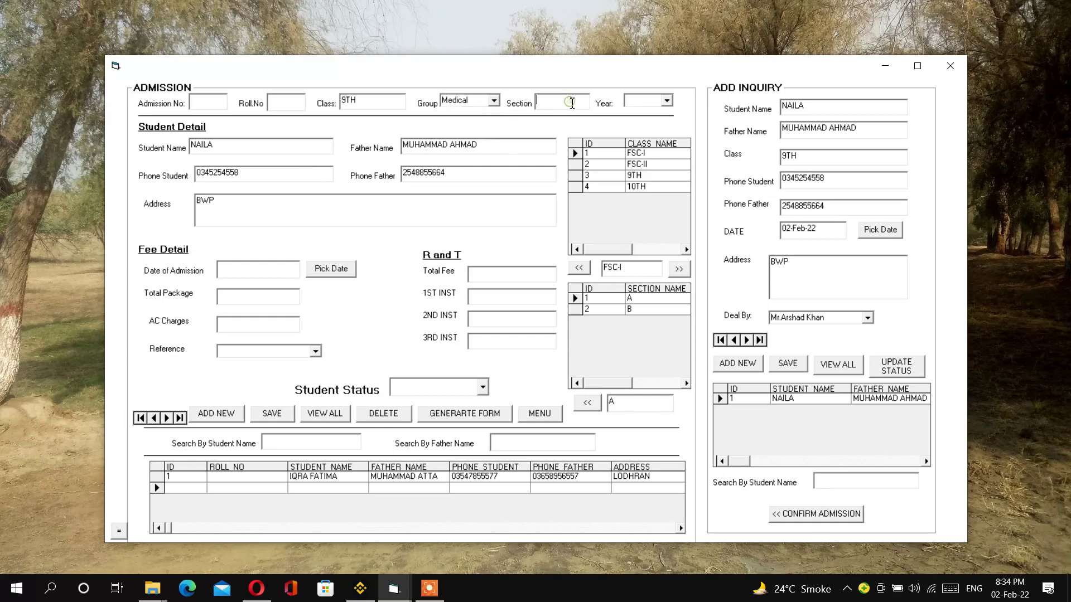
click(586, 401)
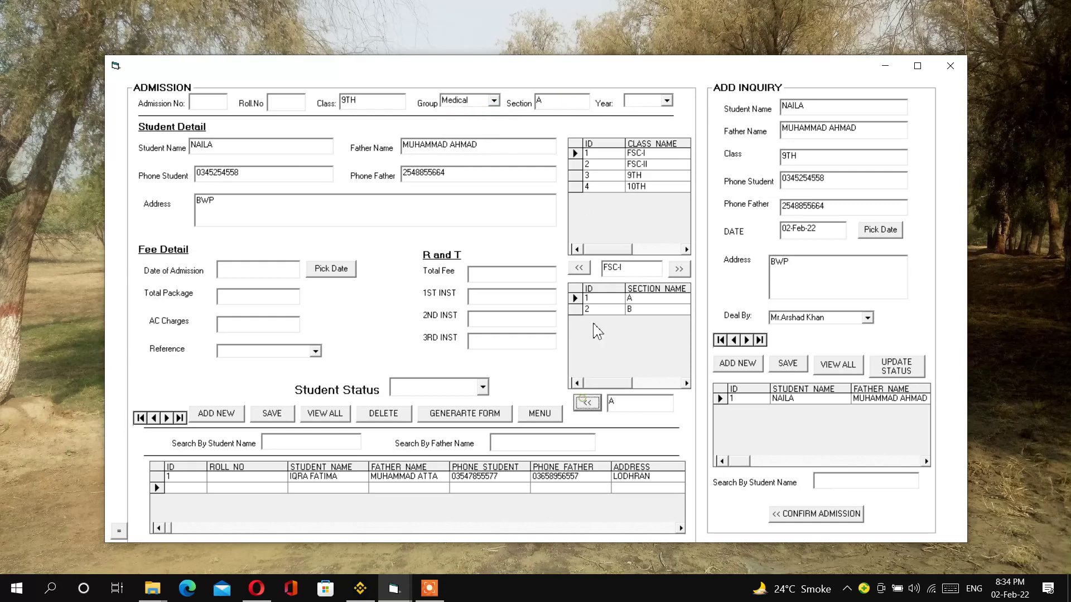
- Set year 2022, admission date 02-Feb-22, package 6000, AC charges 500, the inquiry's referrer, status Active
click(668, 100)
click(663, 123)
click(330, 270)
click(277, 299)
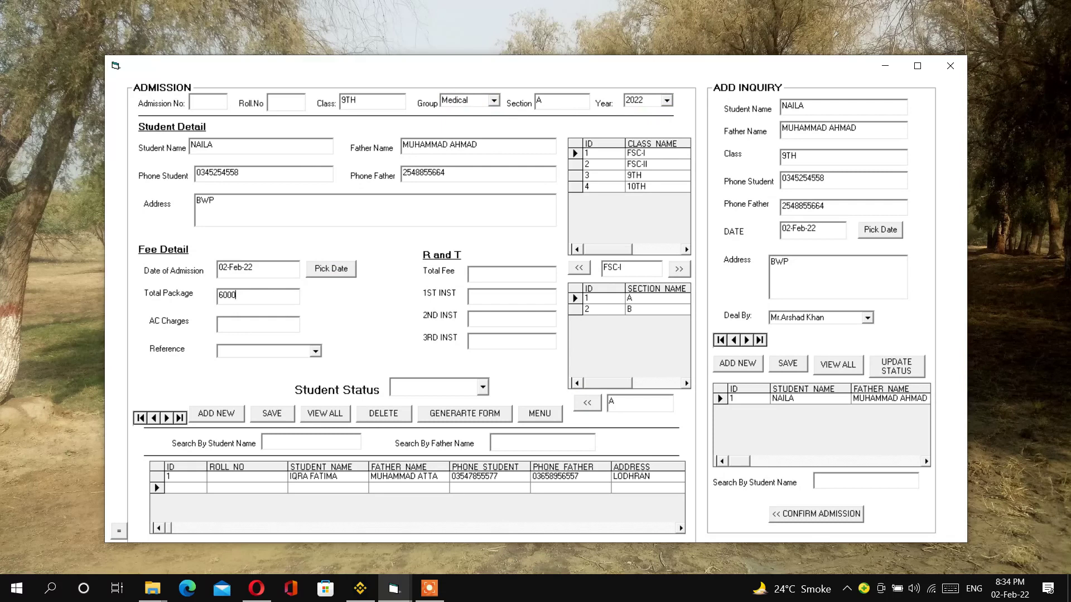
click(239, 323)
click(316, 353)
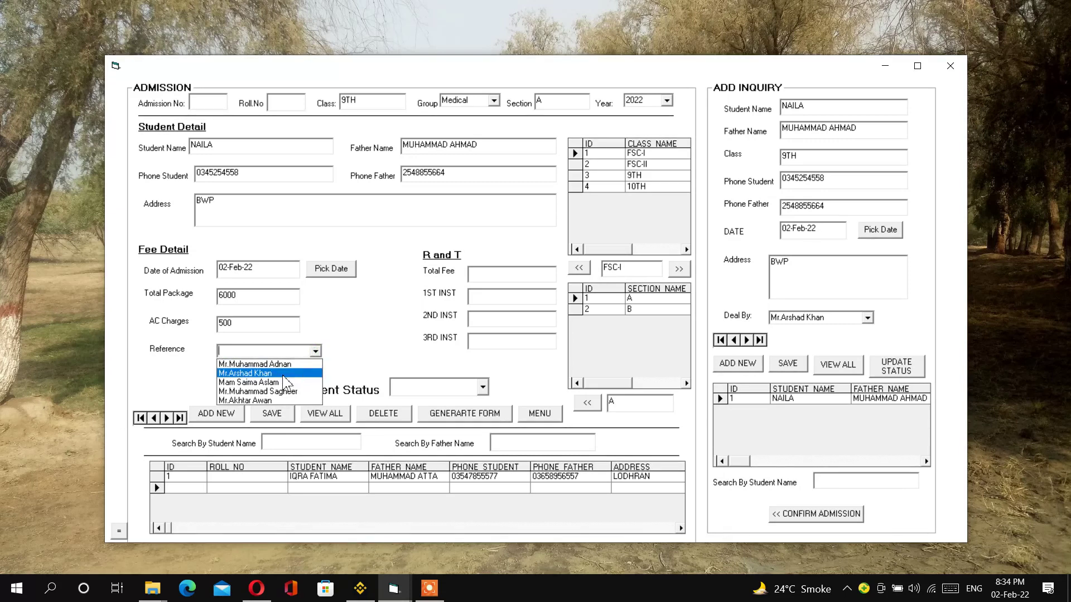
click(271, 374)
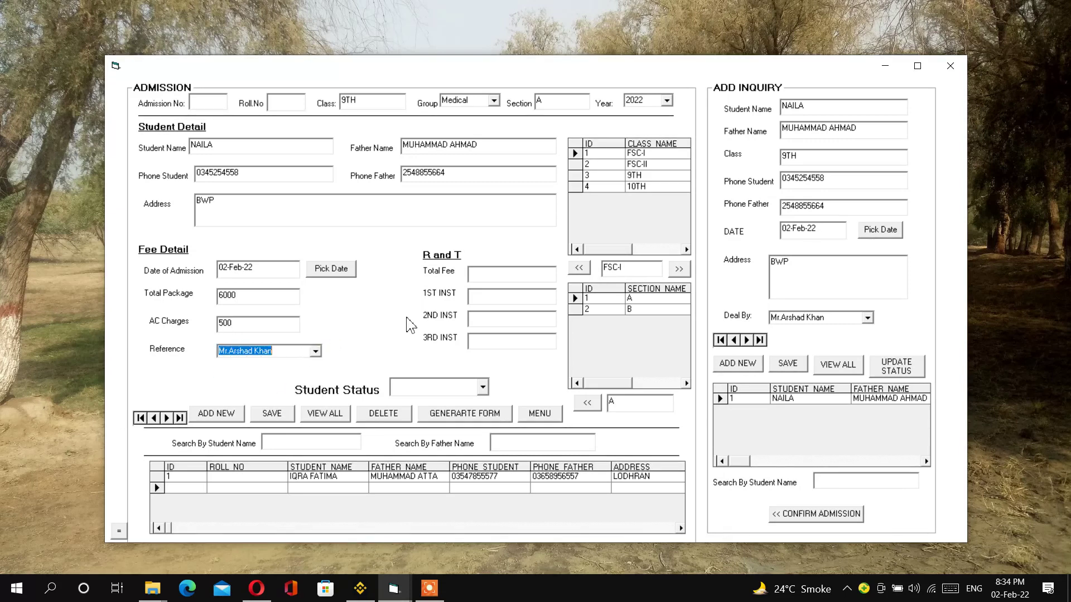
click(483, 387)
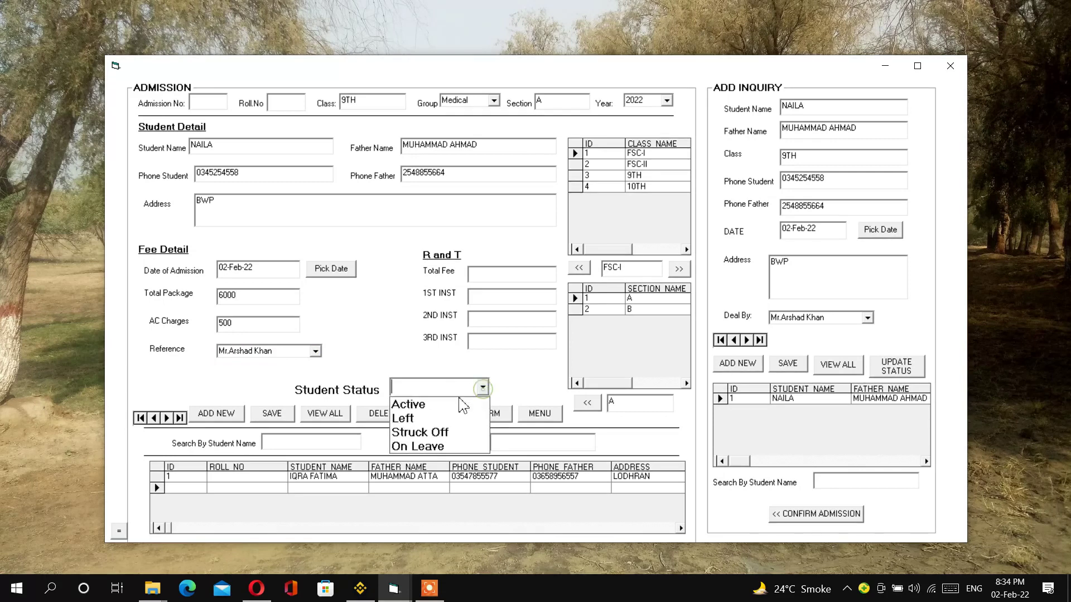
click(411, 402)
- Save the Active 9TH admission and close the Admission window
click(275, 415)
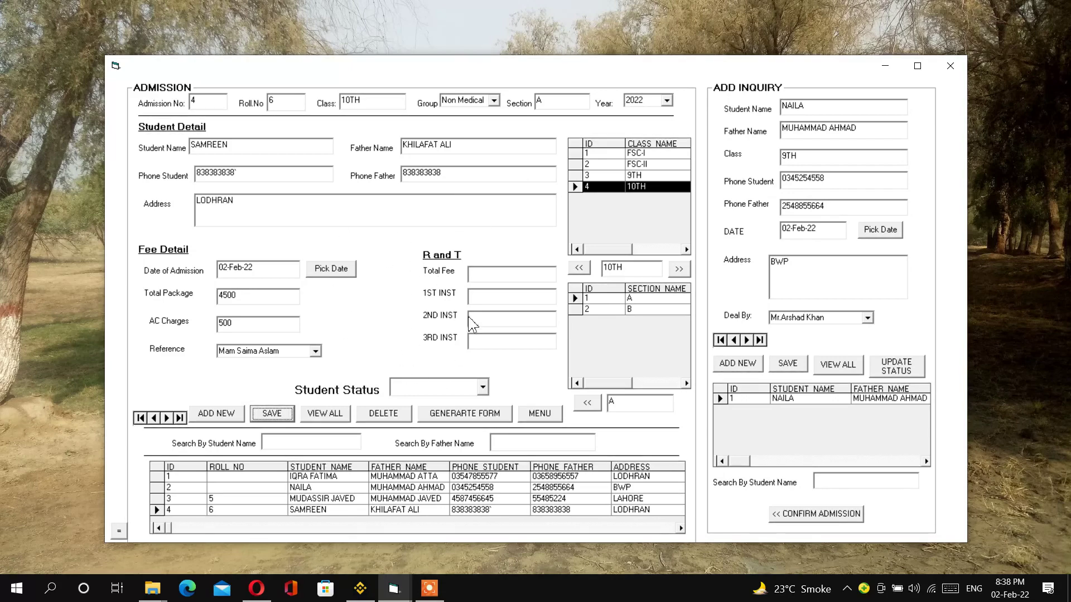
click(950, 66)
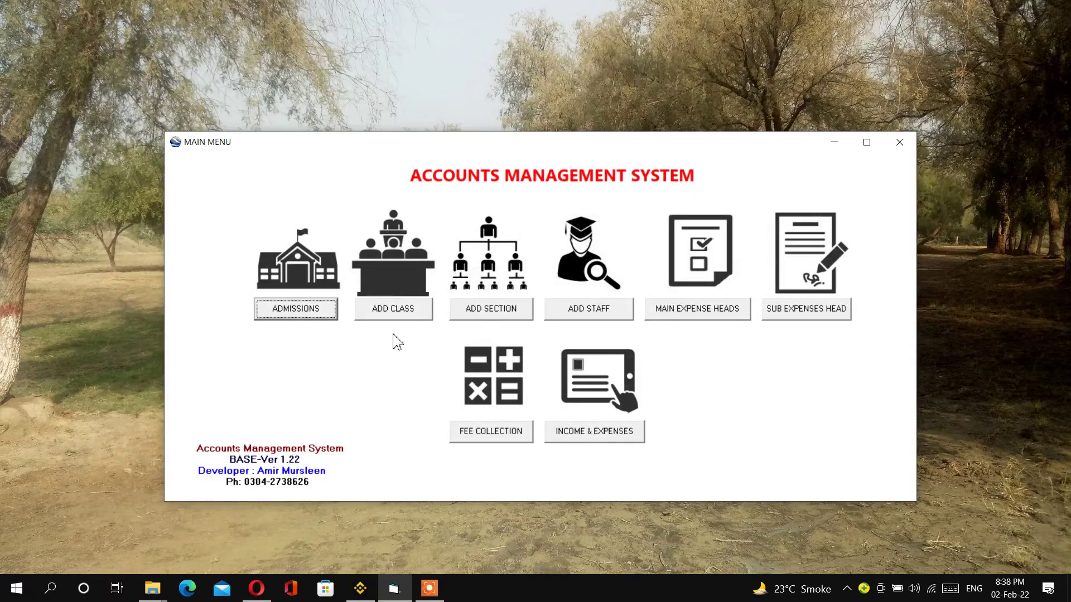
- Open FEB fee collection and search by student name to find the 10TH-class student with package 4500
click(476, 438)
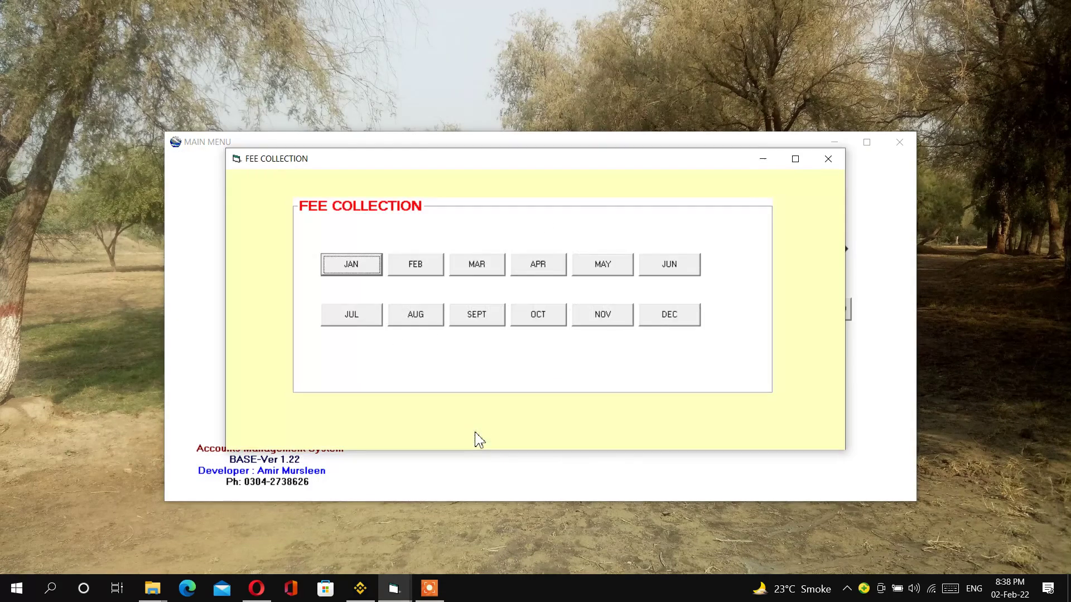
click(404, 273)
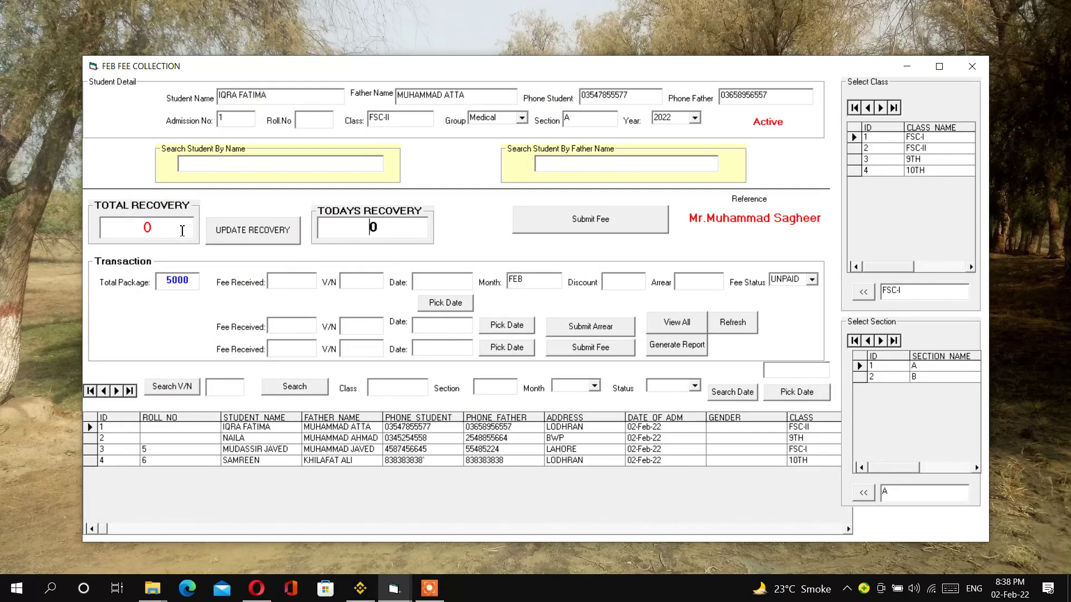
drag(357, 235, 379, 237)
click(270, 168)
text(SAMR)
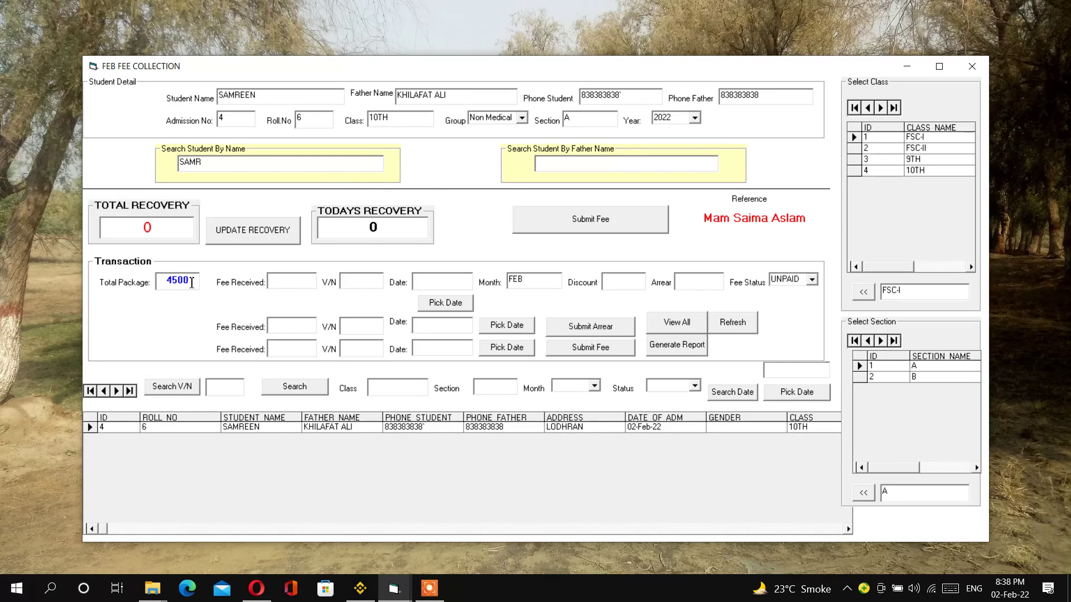
drag(193, 280, 155, 280)
- Submit a 4000 FEB fee, voucher 456, dated 02-Feb-22, discount 0, status PAID
click(284, 282)
text(4000)
click(366, 287)
click(456, 307)
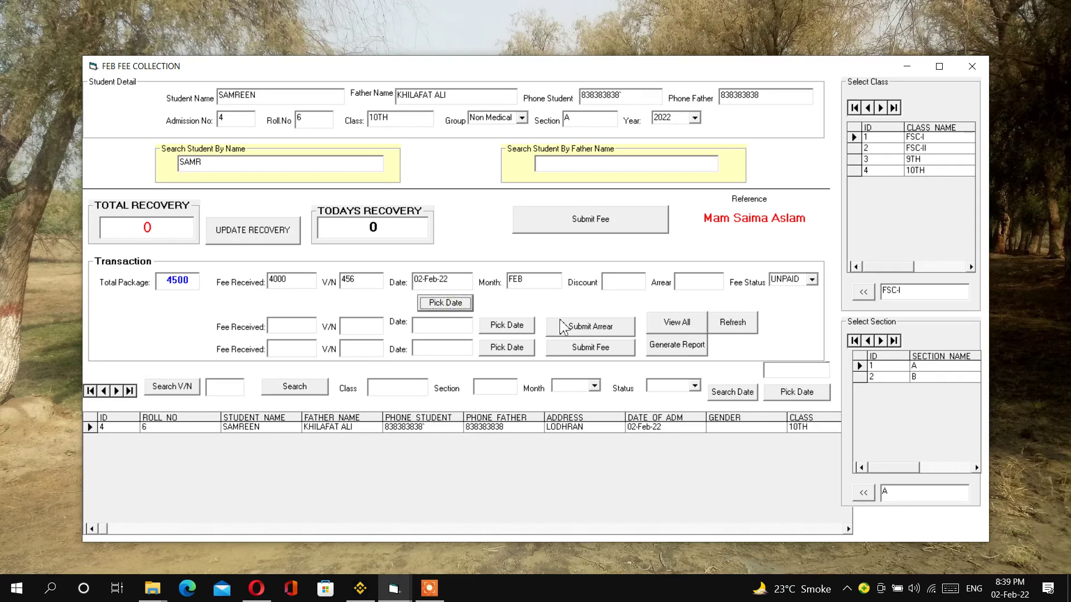
click(624, 289)
text(0)
click(812, 280)
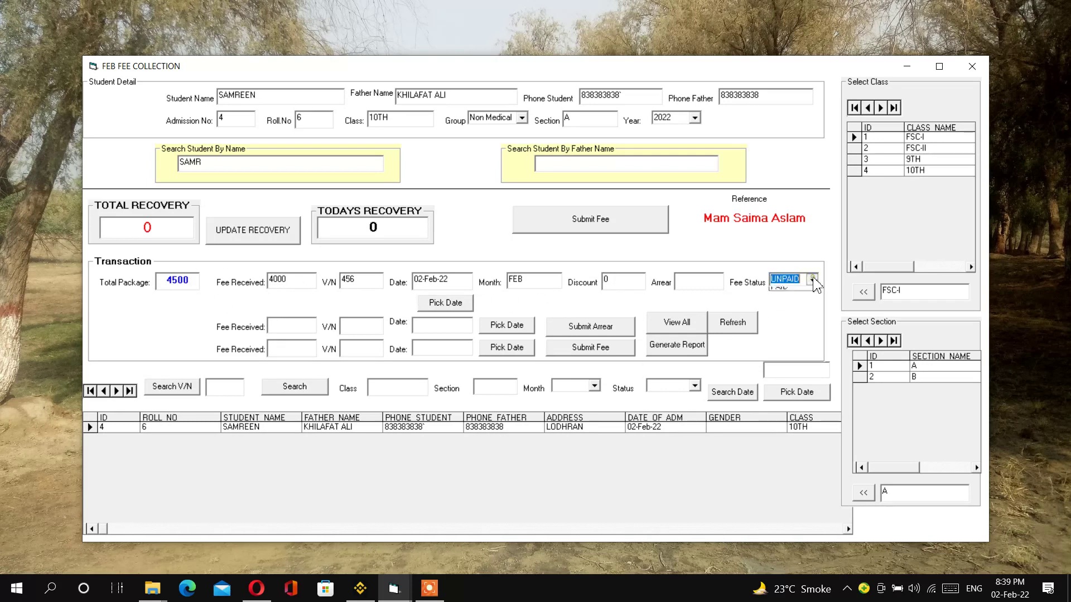
click(794, 290)
click(606, 224)
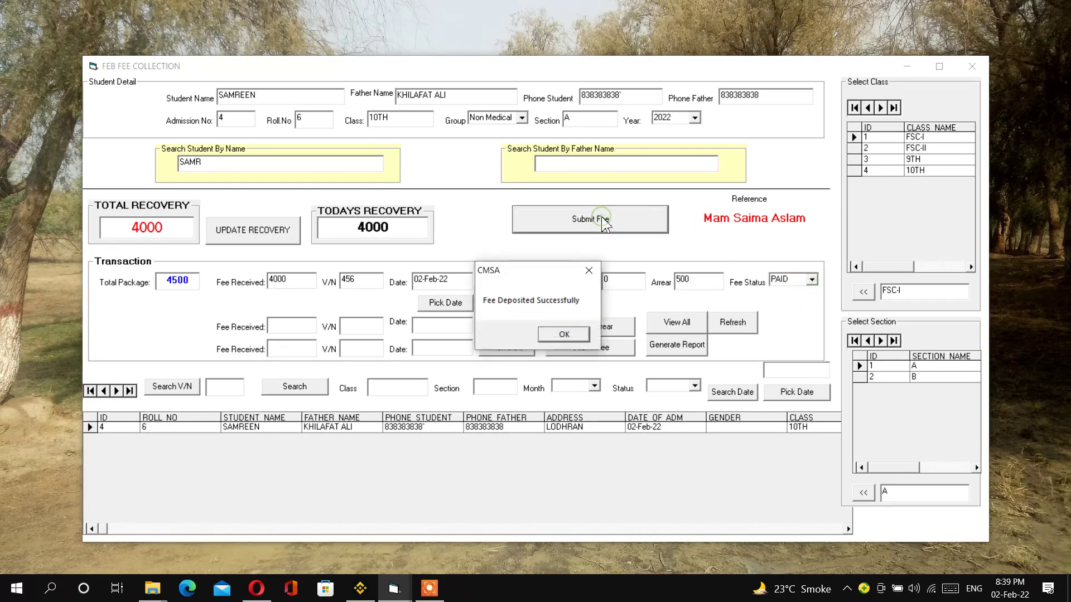
click(574, 336)
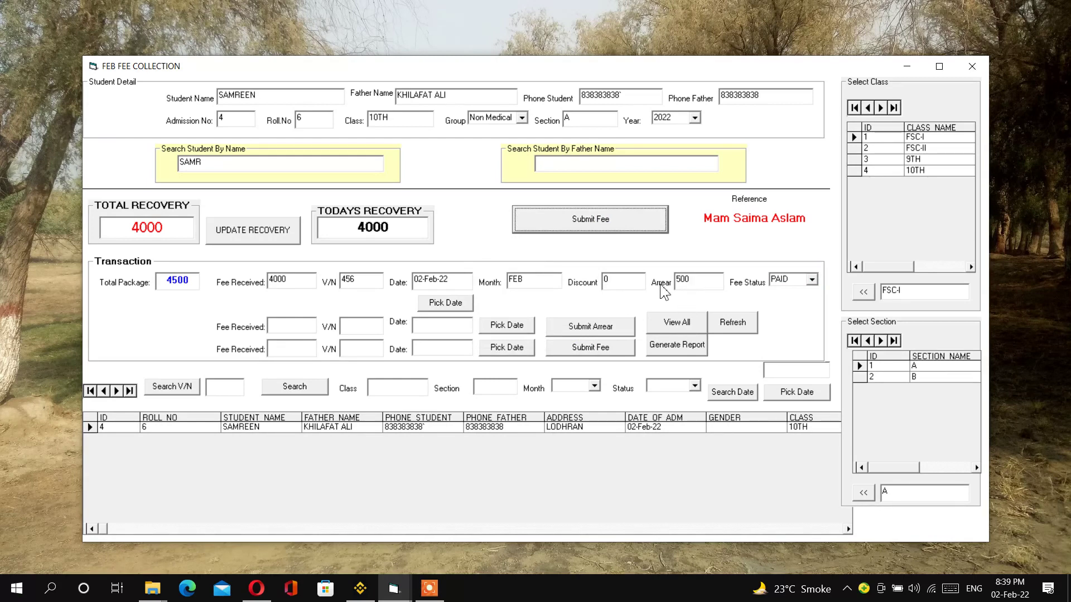
- Submit the 500 arrear with voucher 651 dated 02-Feb-22 and update recovery to 4500
click(301, 327)
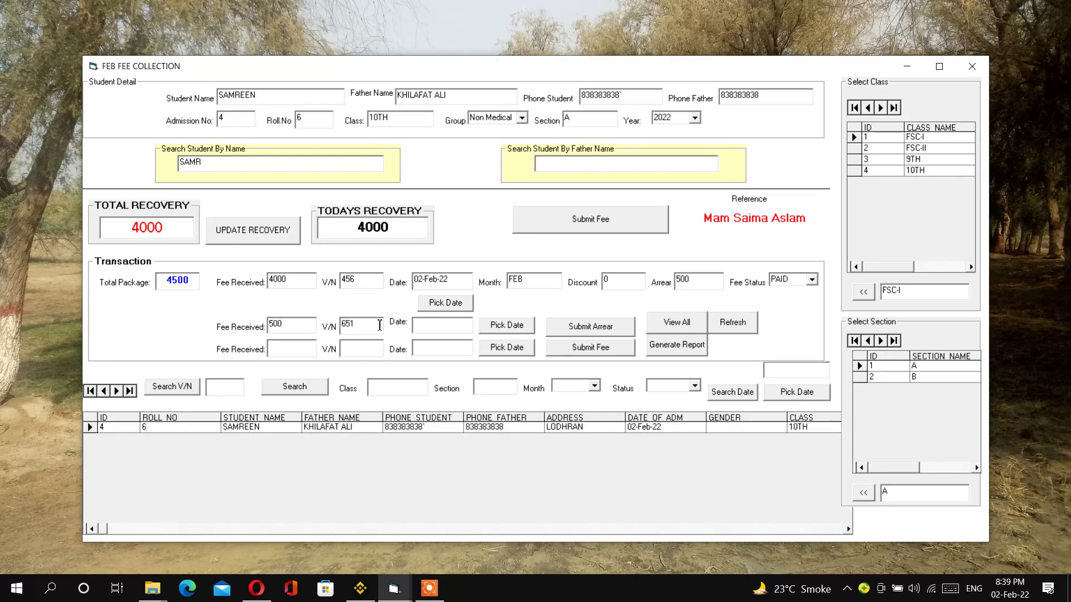
click(506, 327)
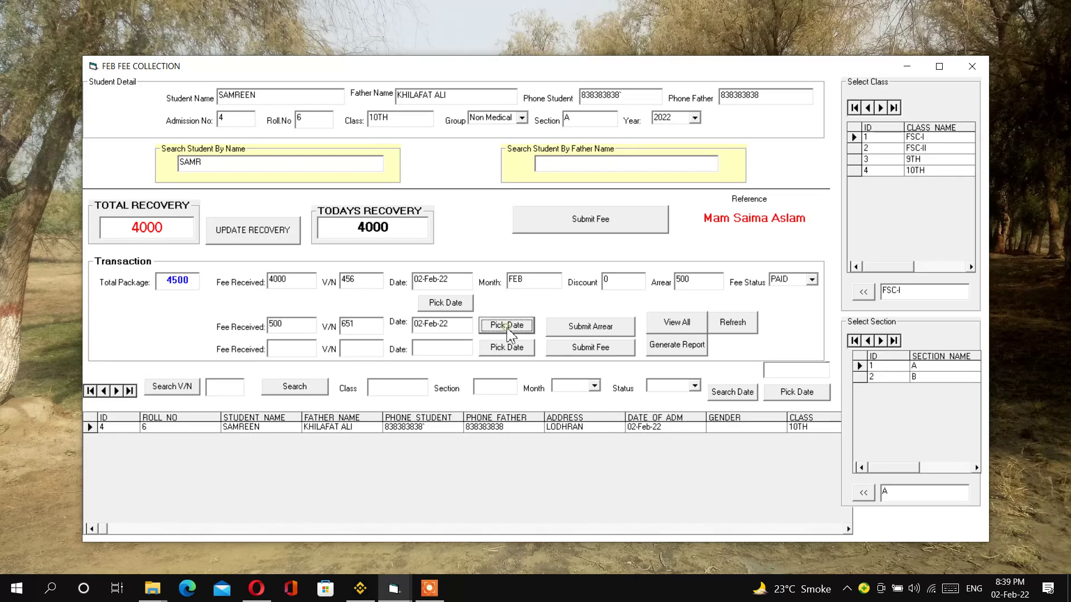
click(595, 335)
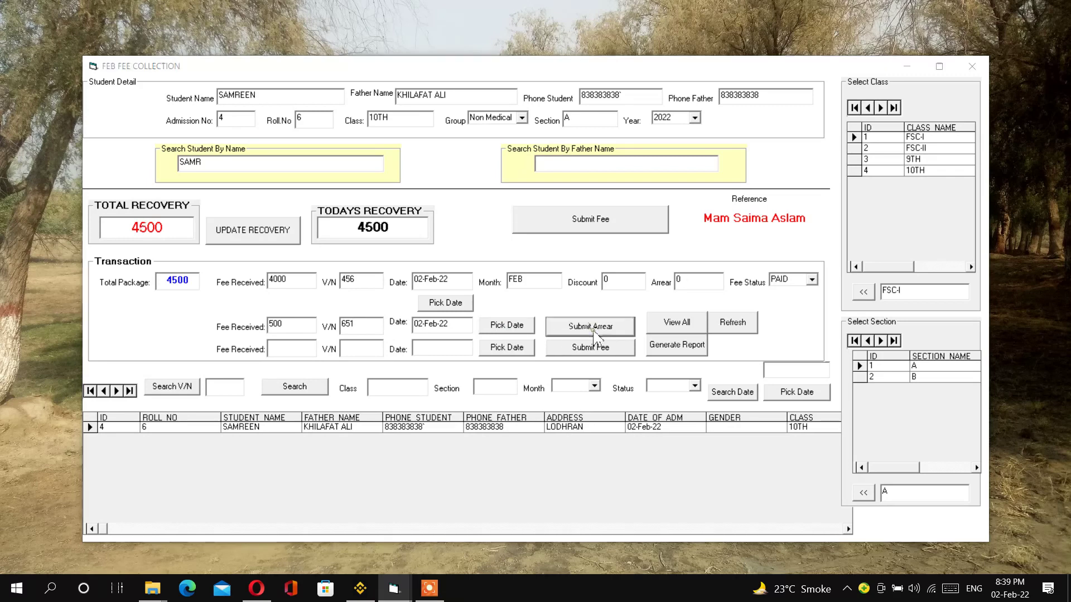
click(583, 337)
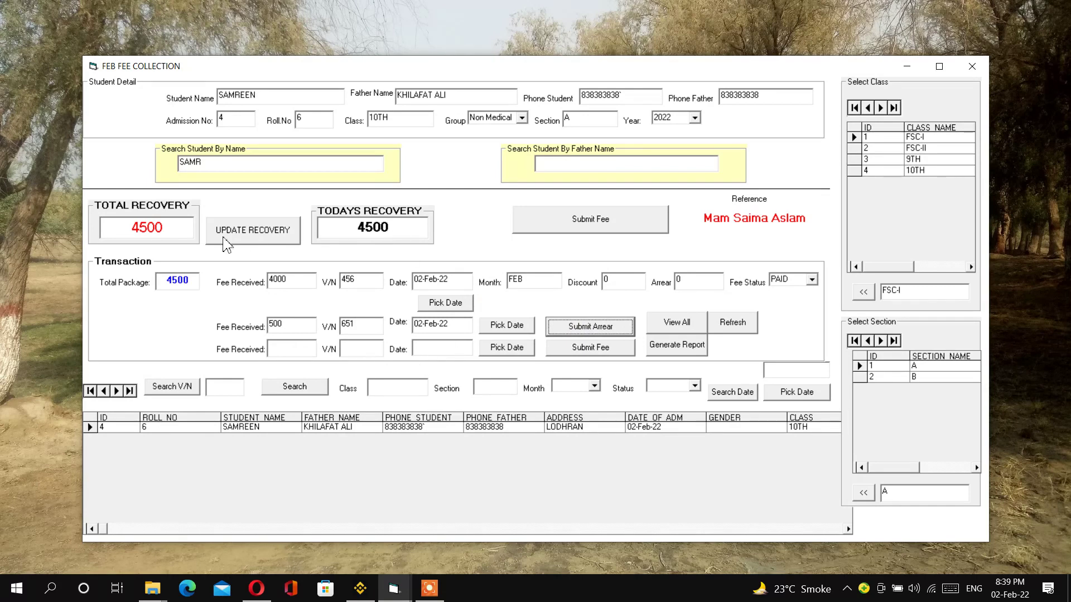
click(409, 230)
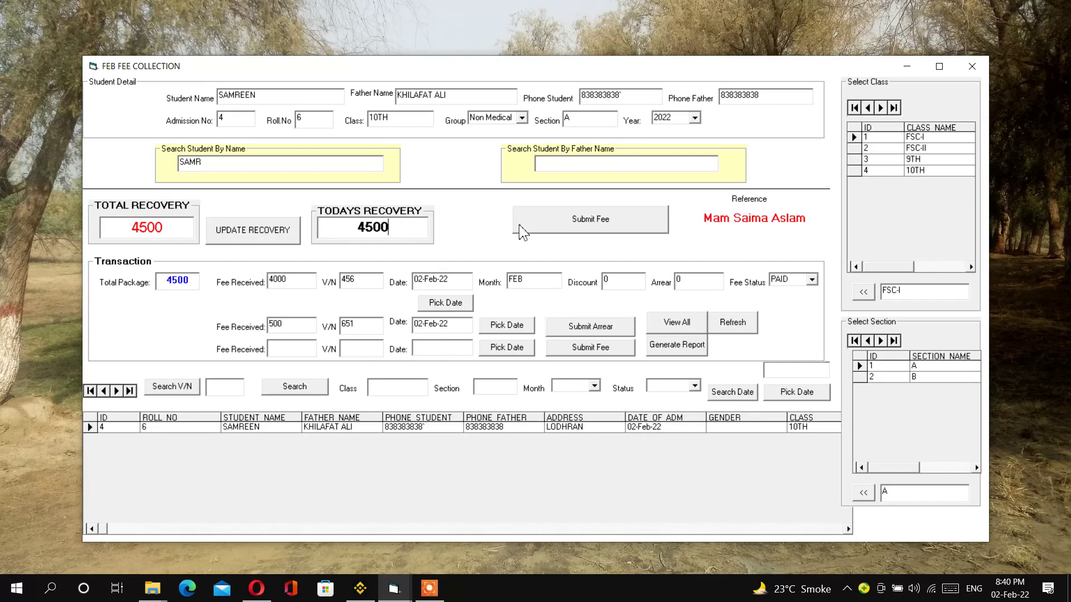
click(249, 234)
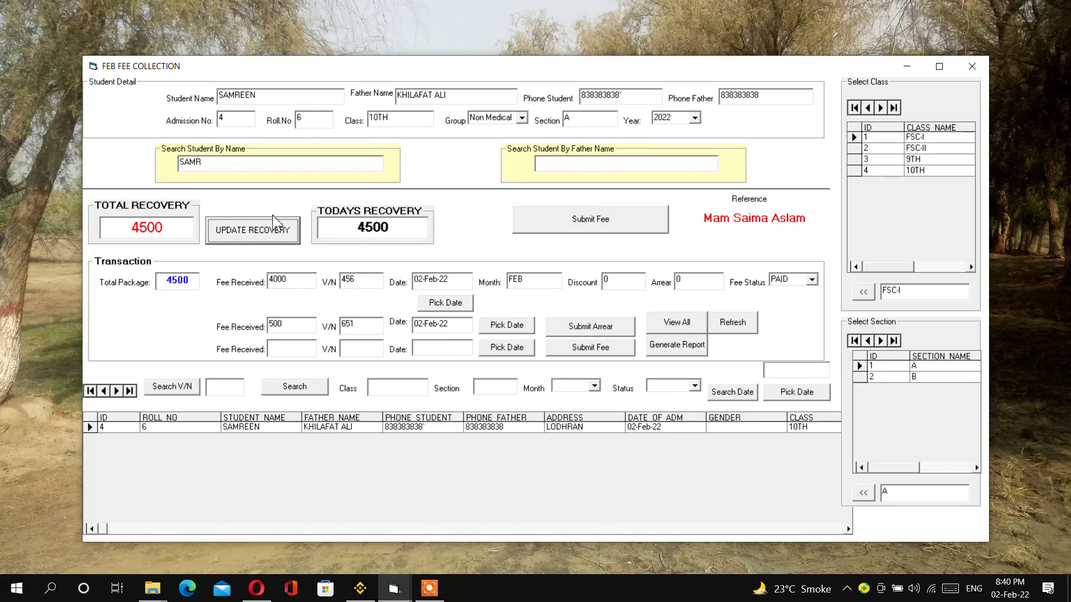
drag(233, 166, 178, 167)
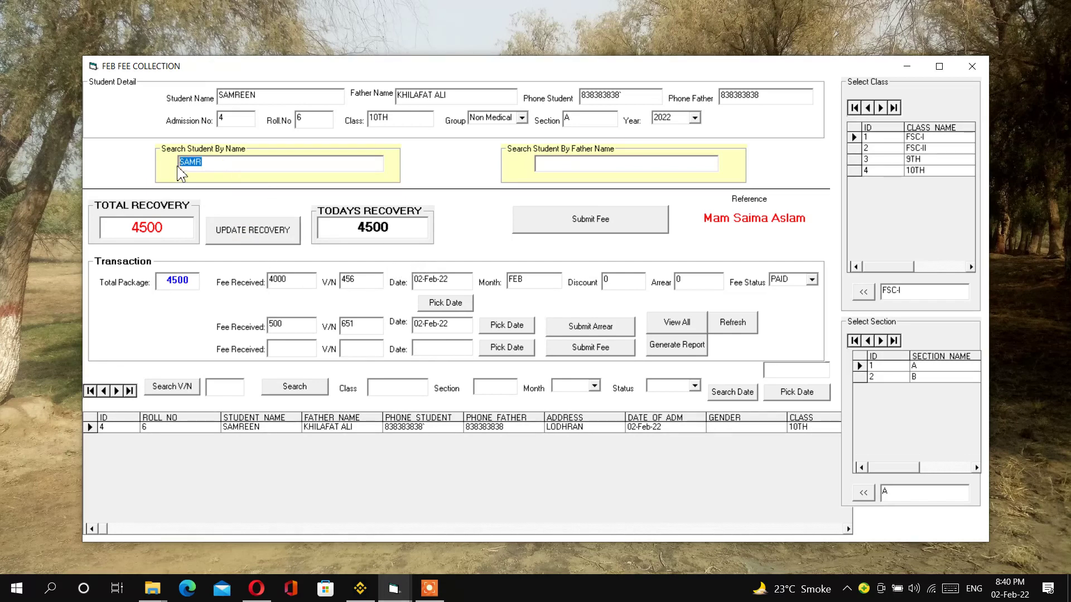
- Search the 9TH student by name and submit a 6000 FEB fee as PAID, voucher 788
text(NAI)
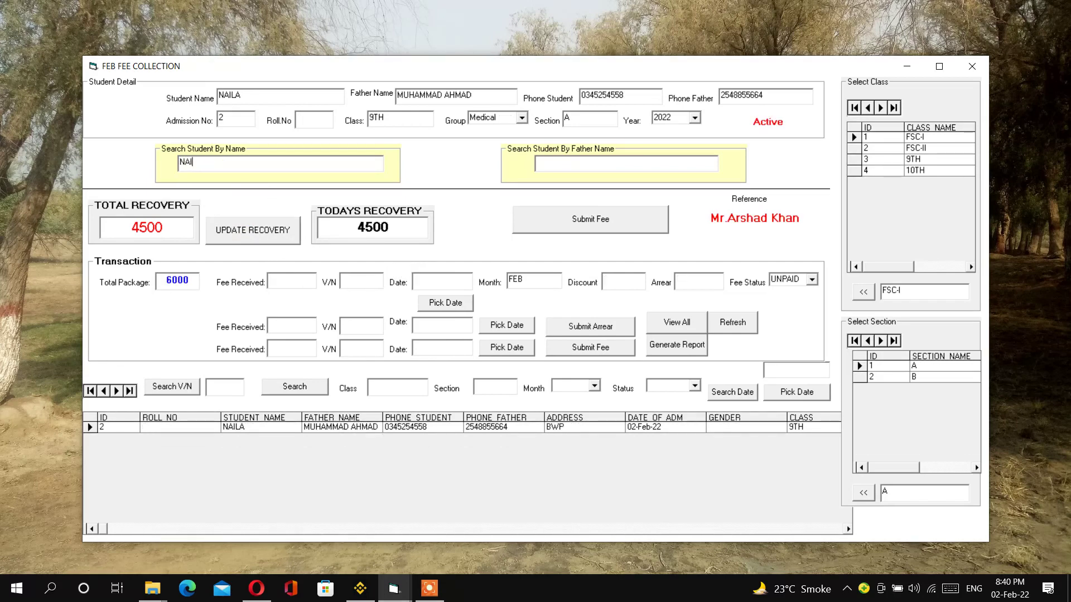
text(U)
key(BackSpace)
drag(166, 229, 107, 229)
drag(390, 229, 325, 230)
click(306, 285)
click(445, 303)
click(626, 288)
click(813, 280)
click(794, 296)
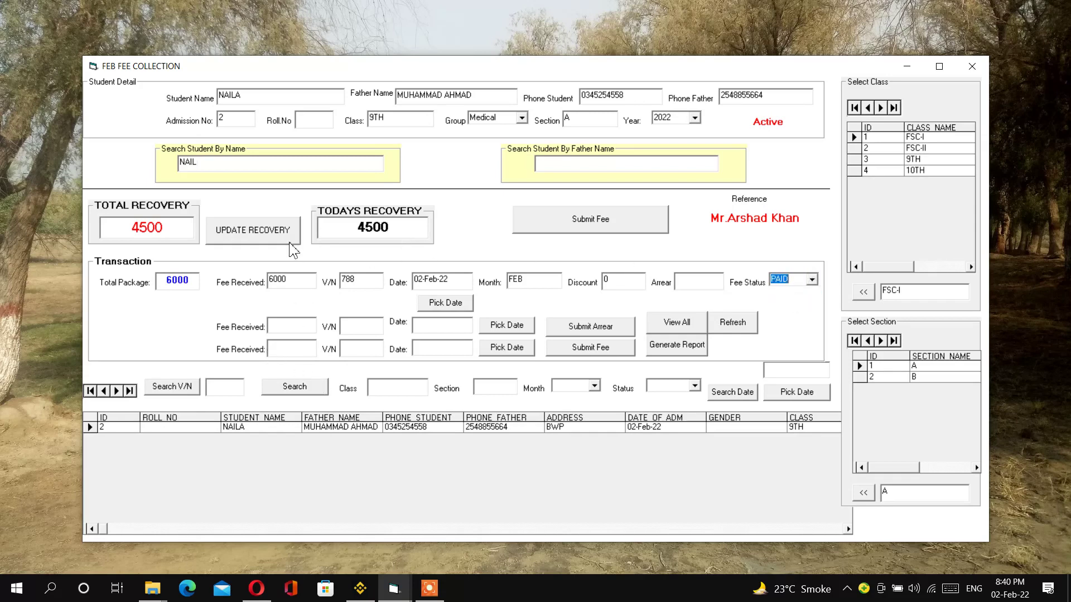
click(584, 221)
click(563, 333)
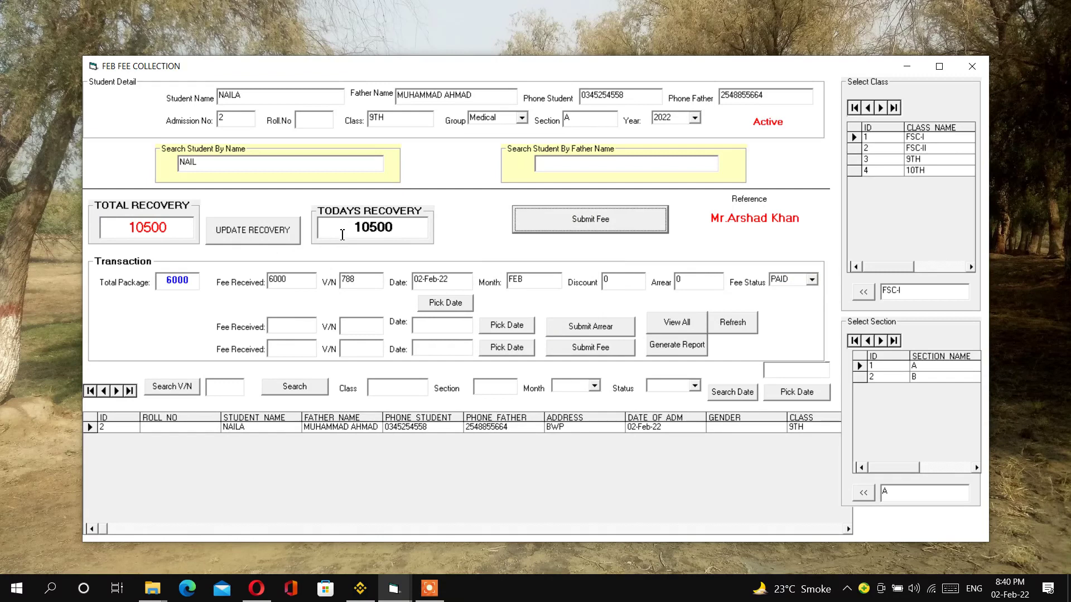
- Update recovery totals to 10500 and list students dated 02-Feb-22
click(248, 239)
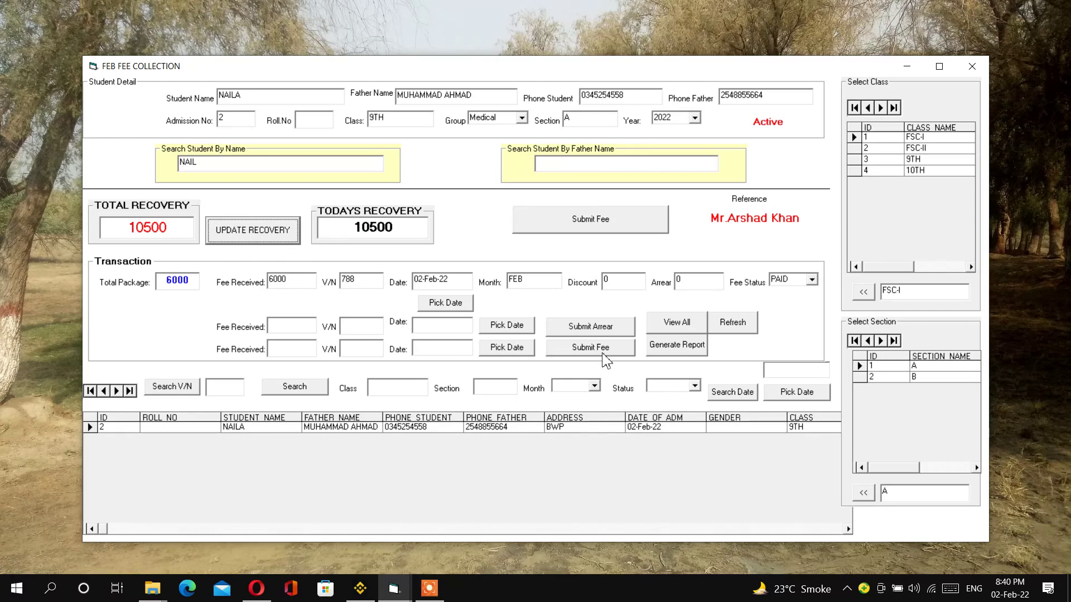
click(796, 397)
click(730, 394)
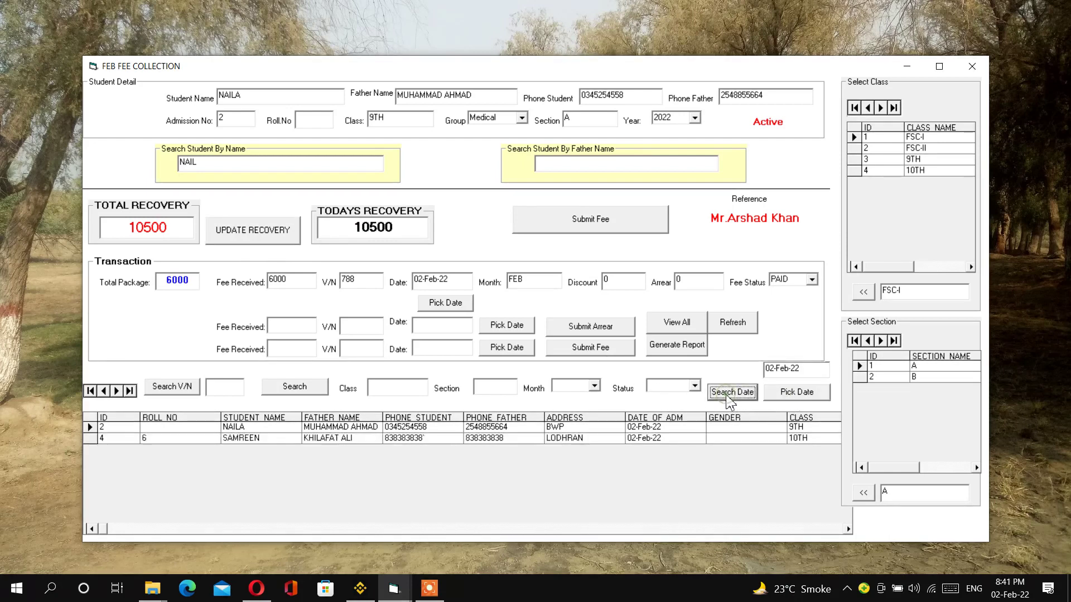
- View the February paid-students recovery report, then fill the class filter FSC-I and section A
click(686, 348)
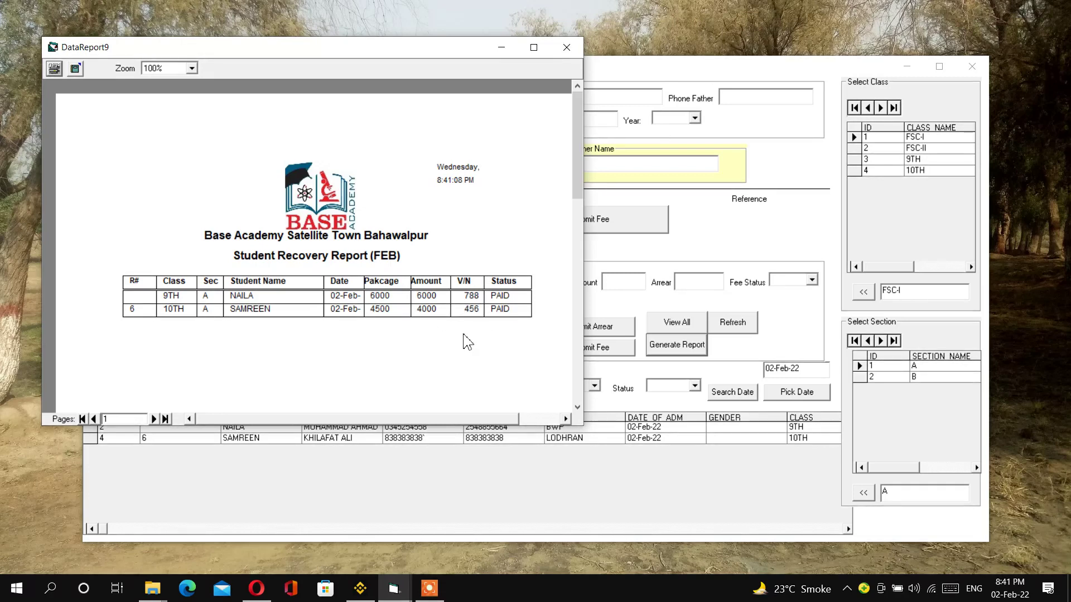
click(567, 46)
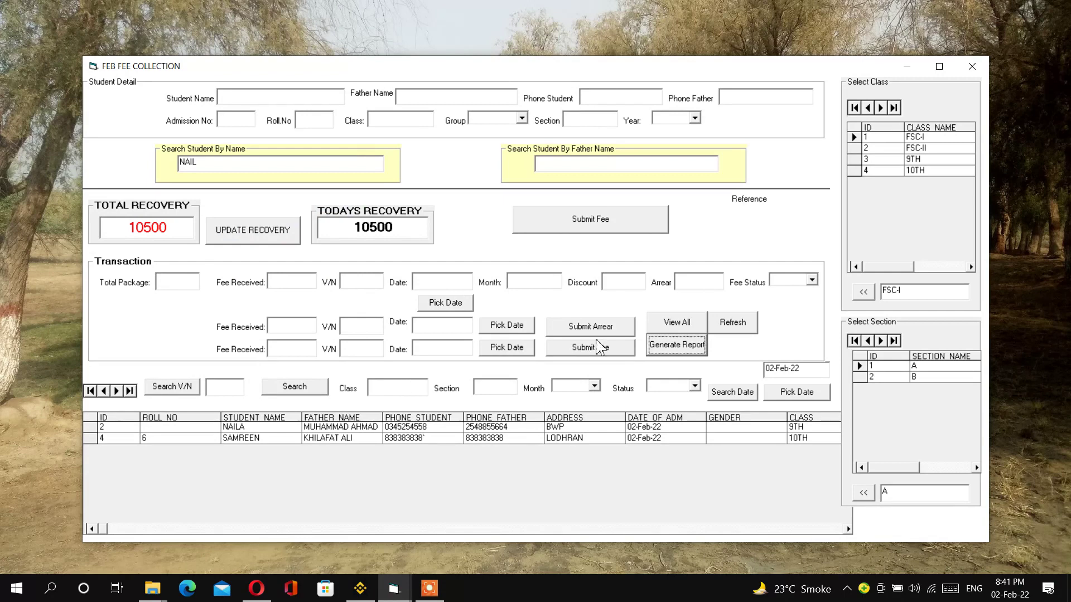
click(868, 295)
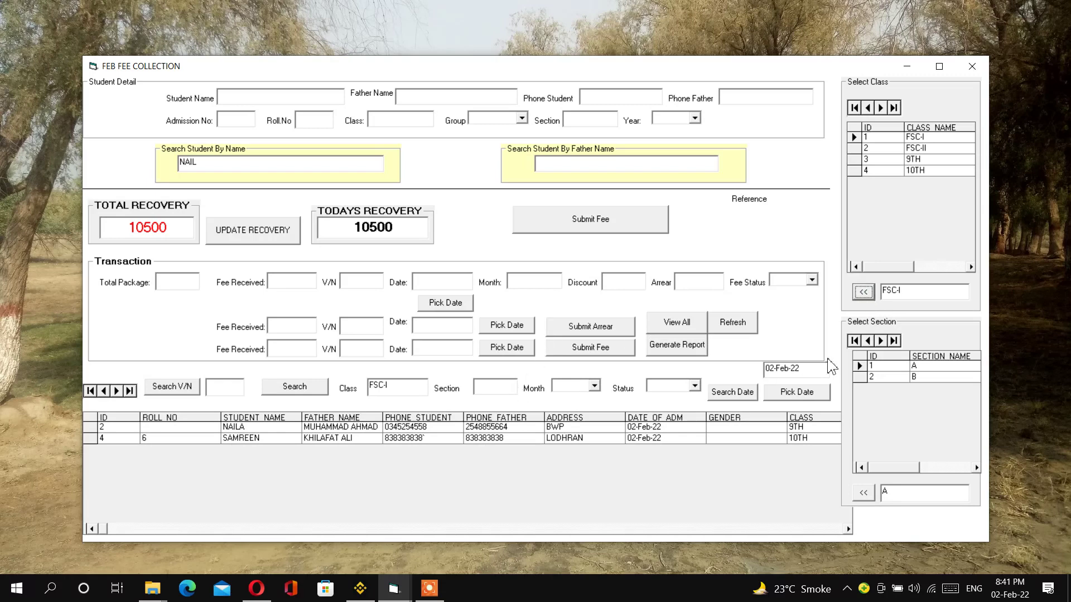
click(864, 493)
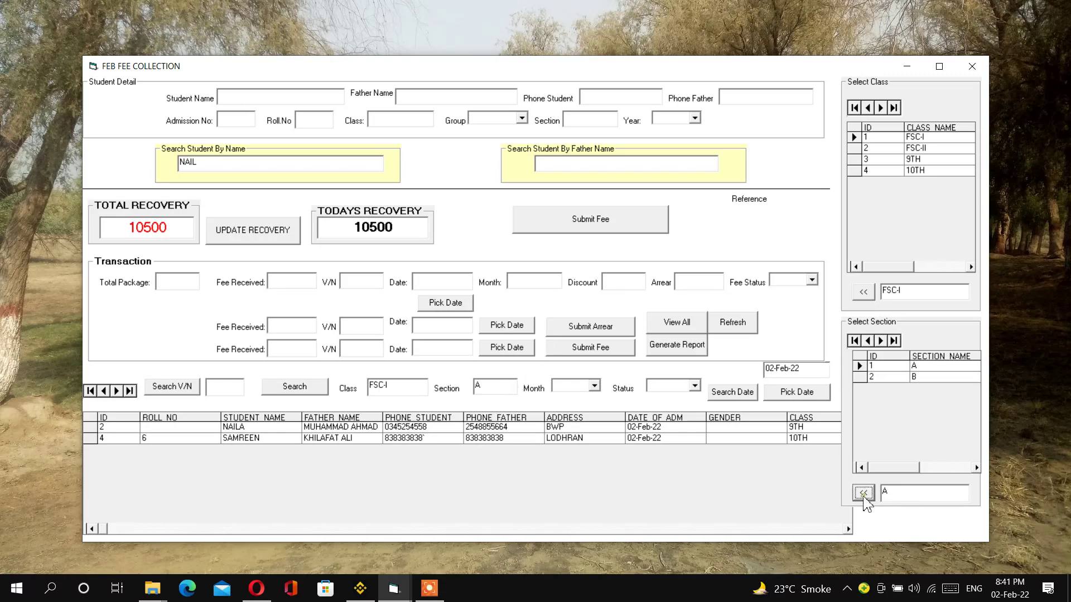
- Search FEB UNPAID students in FSC-I section A and view their 5500 recovery report
click(594, 386)
click(583, 407)
click(695, 385)
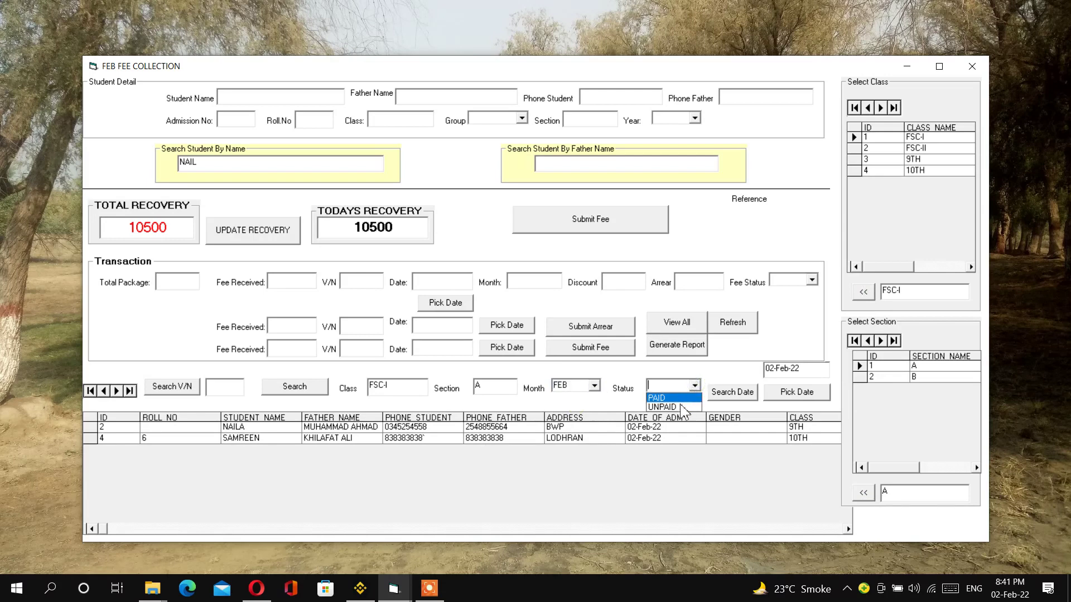
click(682, 407)
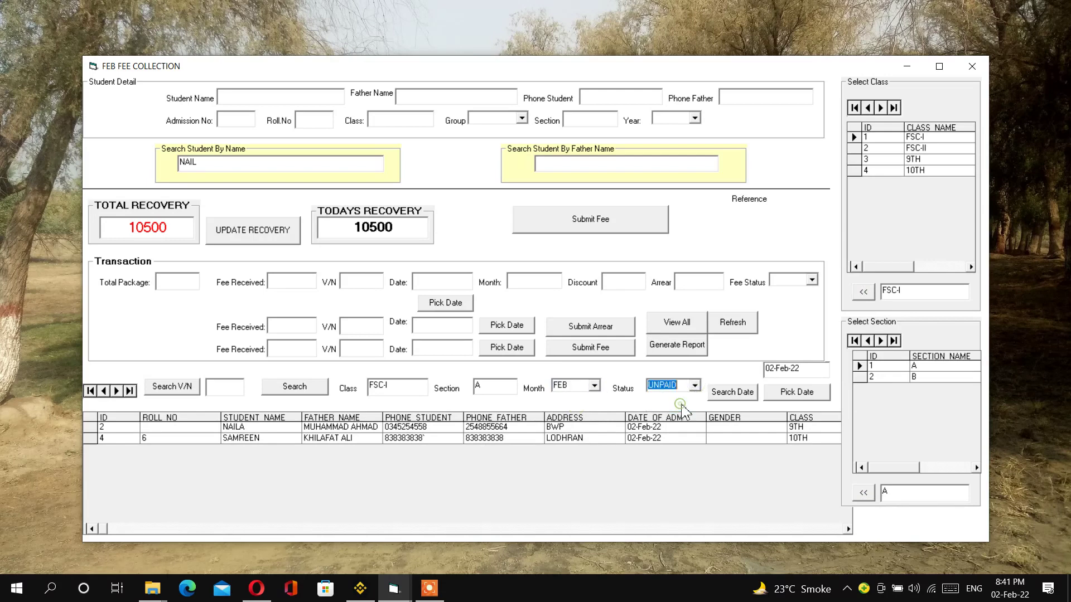
click(296, 387)
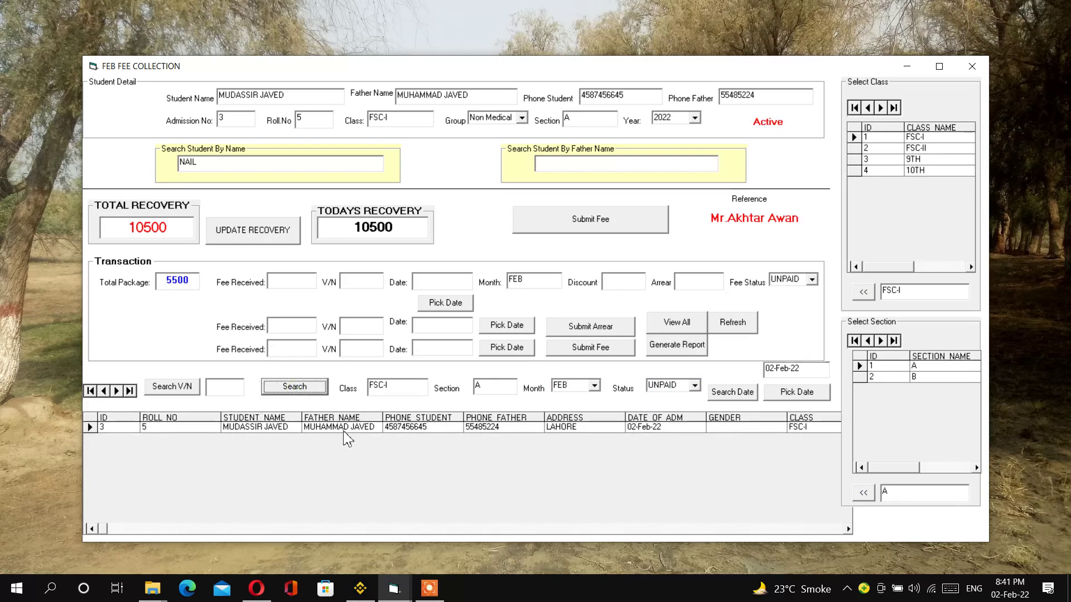
click(661, 351)
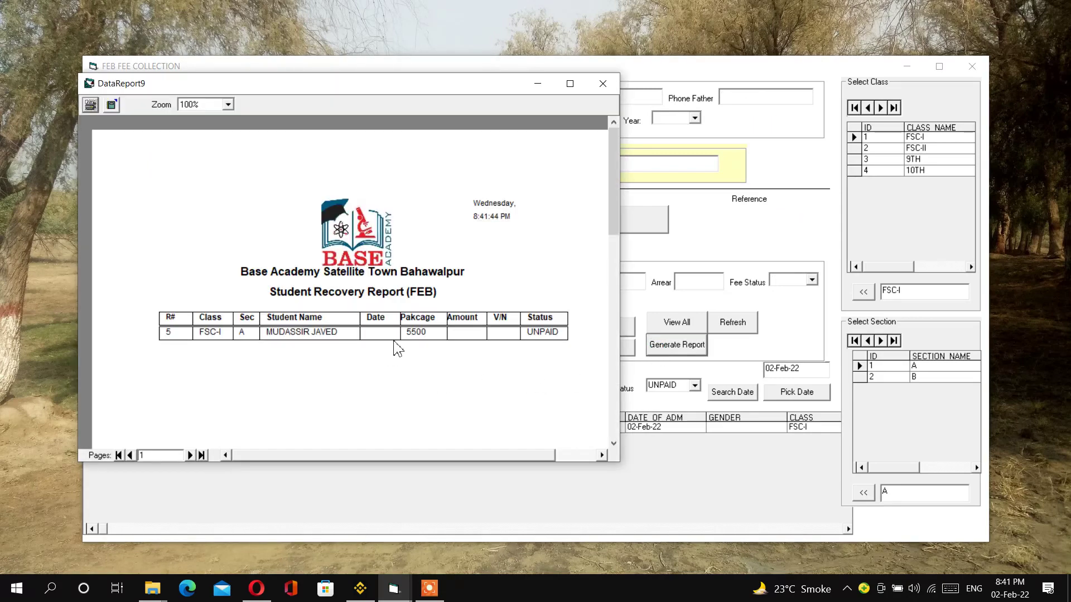
click(596, 83)
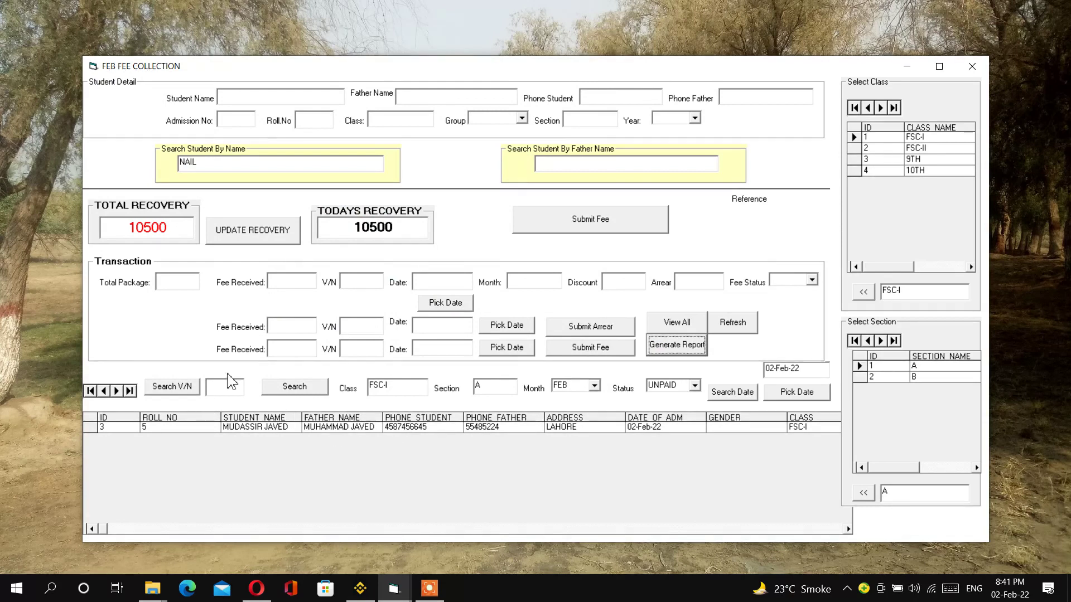
- List all fee records, then look up vouchers 651 and 788
click(695, 327)
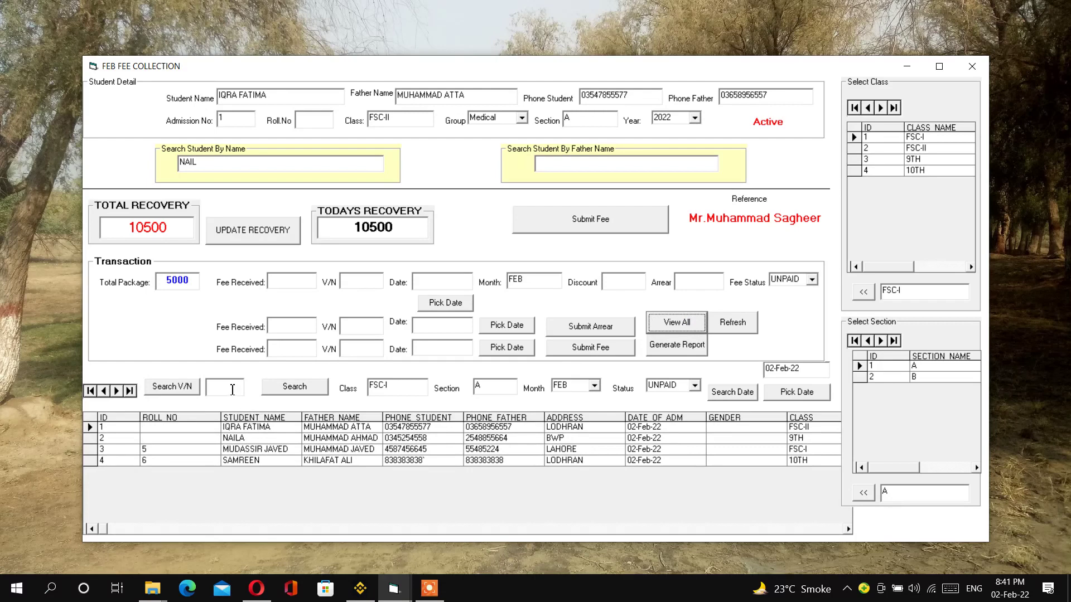
click(232, 390)
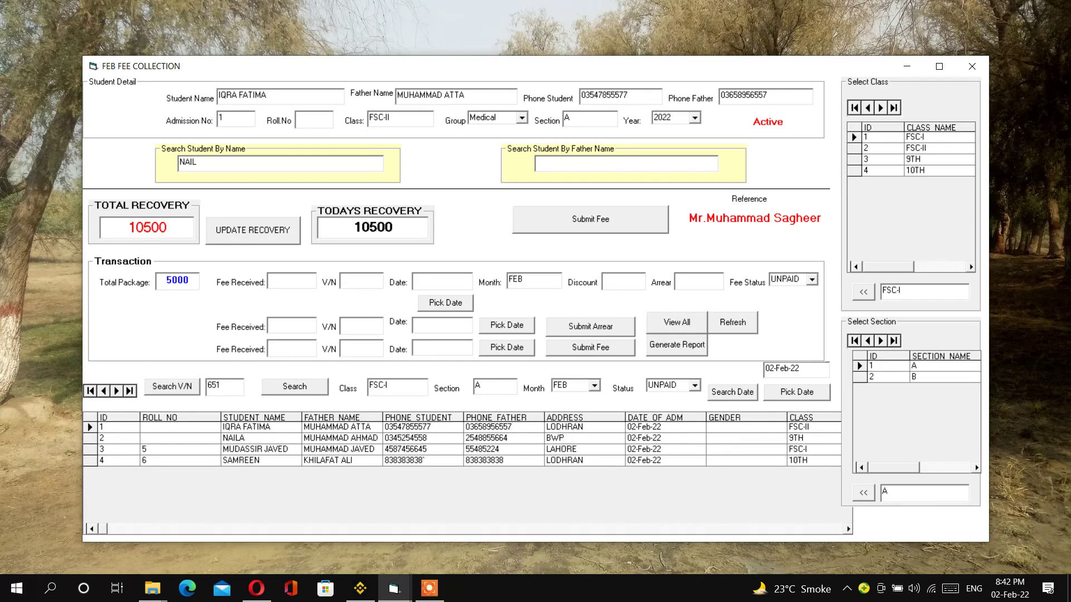
click(172, 387)
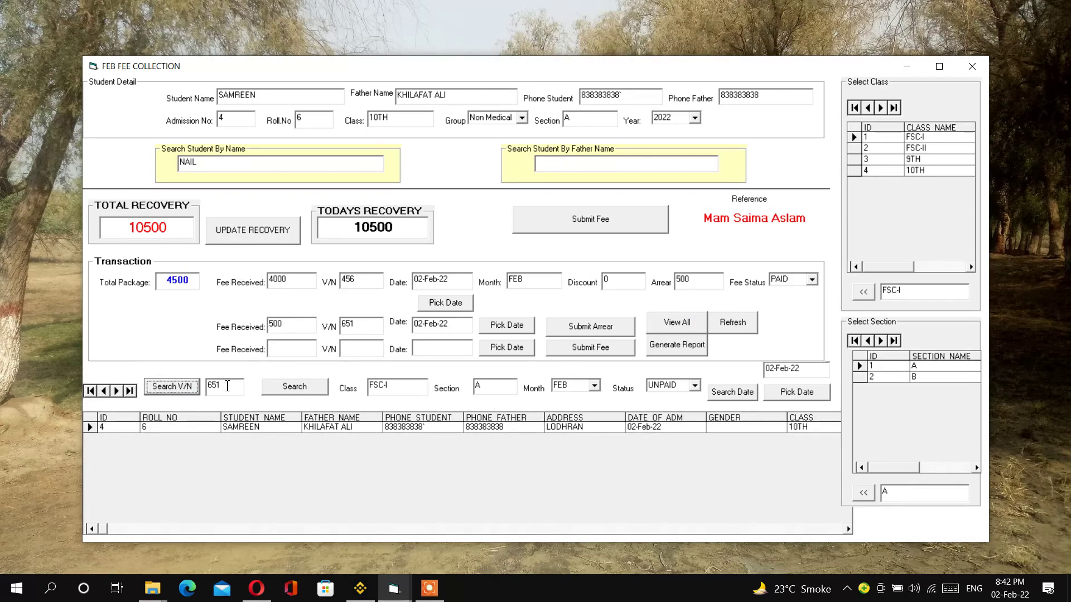
drag(227, 386, 210, 385)
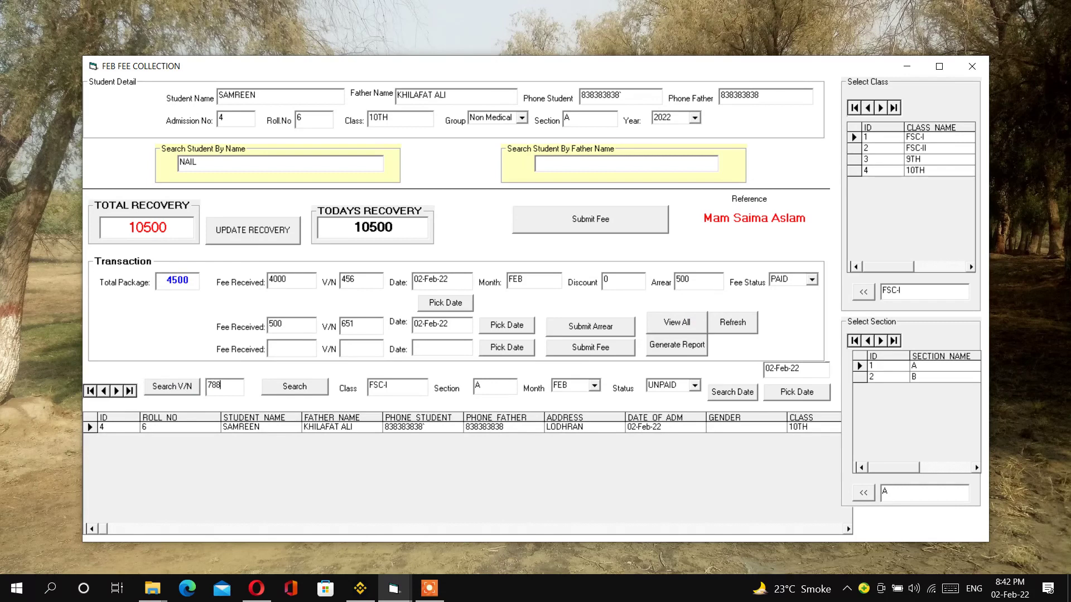
text(788)
click(165, 387)
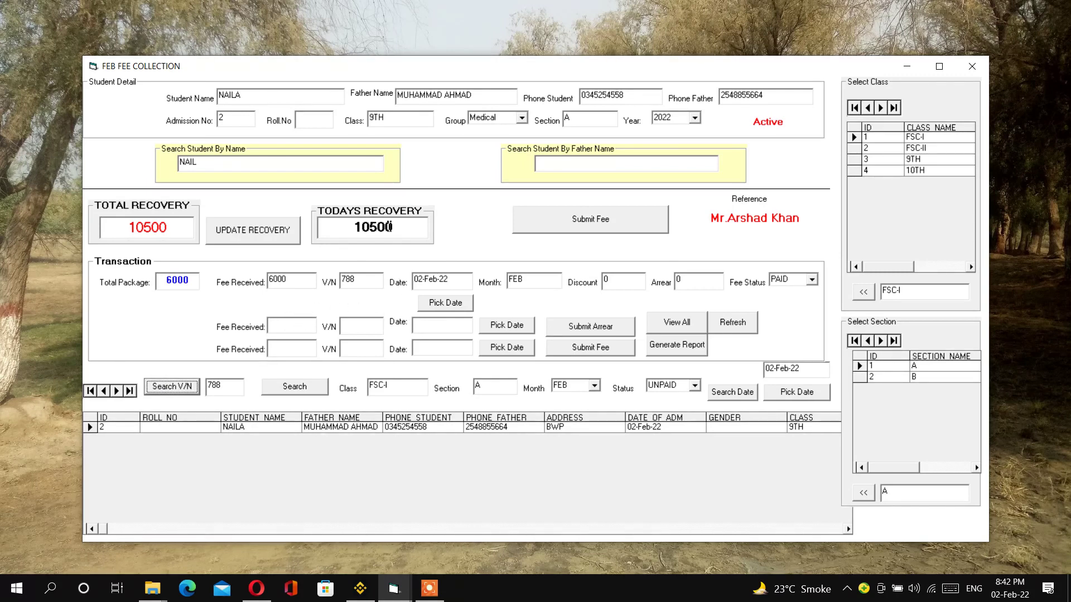
- Refresh the recovery totals and close the FEB fee collection form
click(282, 238)
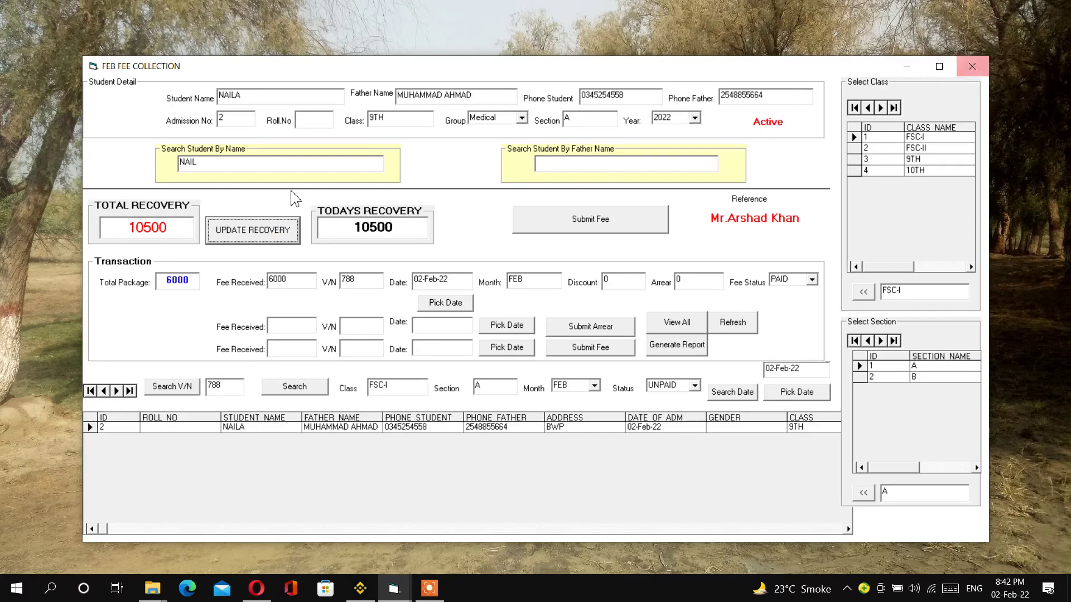
drag(134, 231, 171, 232)
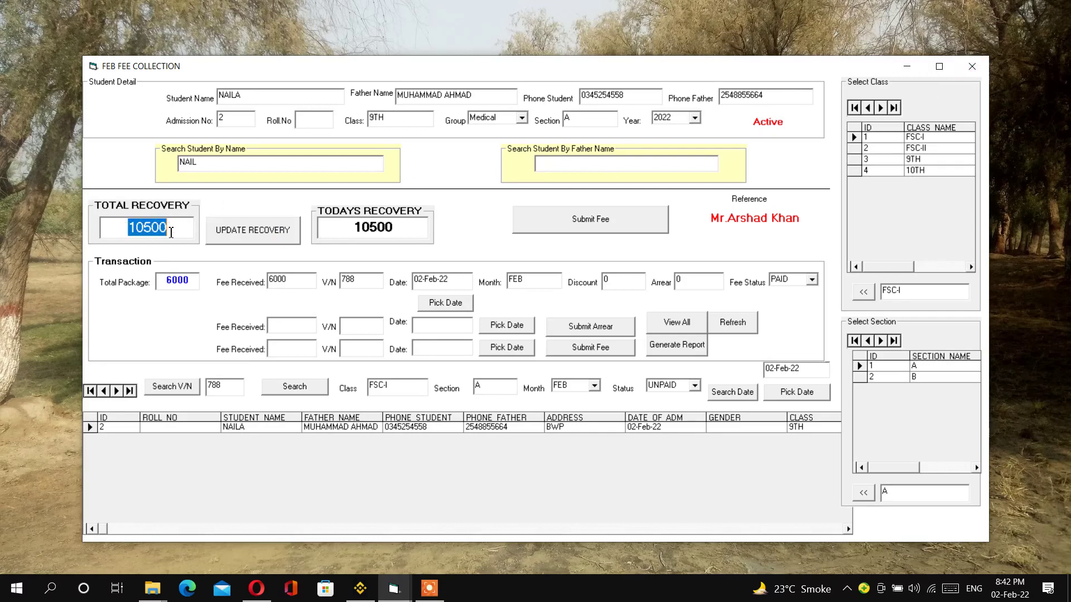
drag(356, 231, 421, 231)
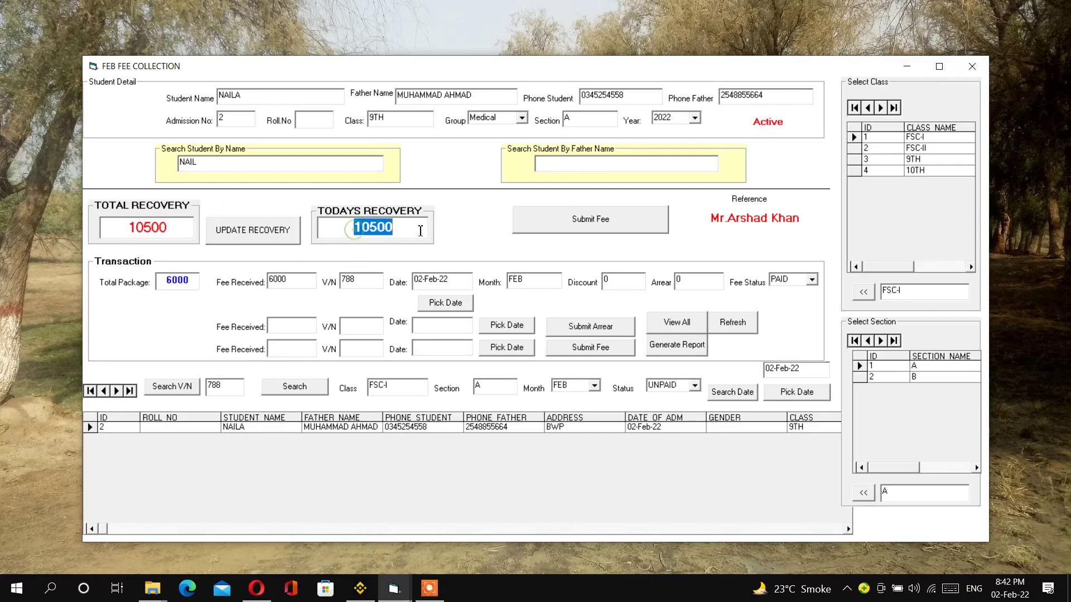
double_click(128, 236)
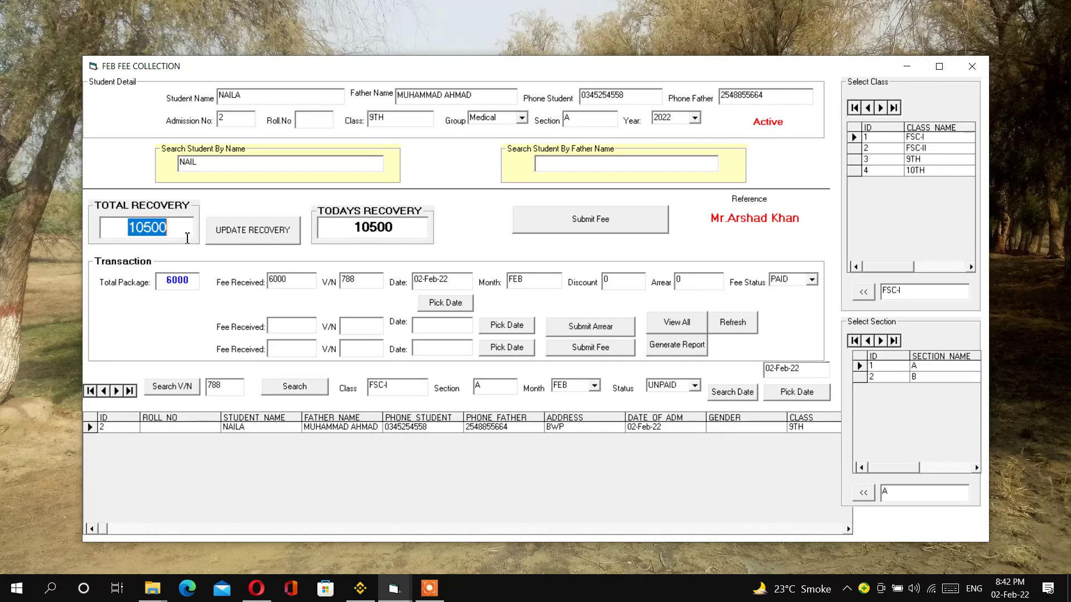
click(973, 66)
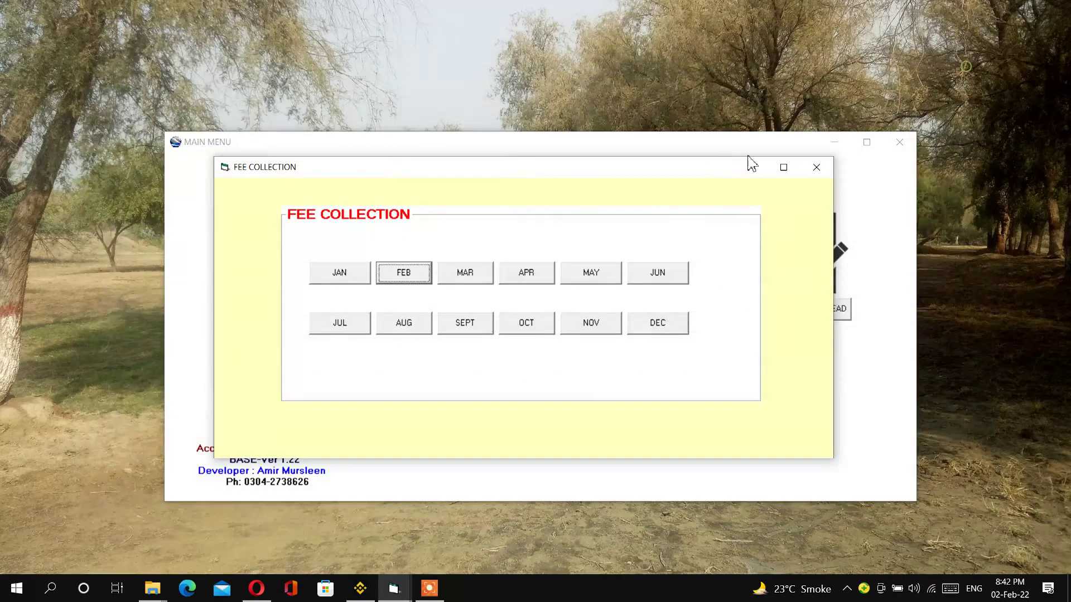
- Close the Fee Collection month chooser and open the FEB Income and Expenses form
click(816, 166)
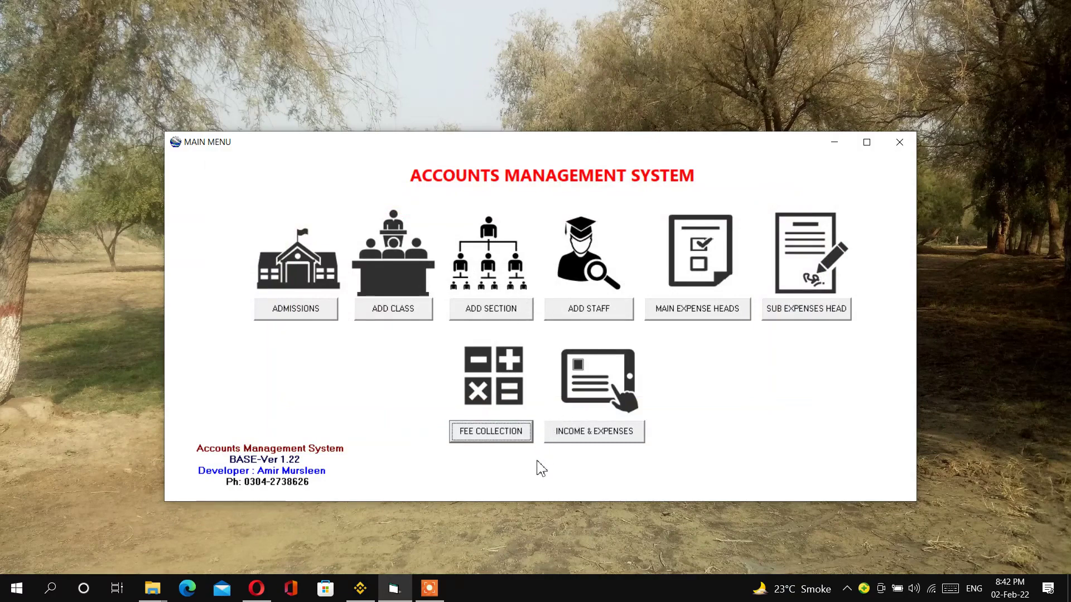
click(585, 434)
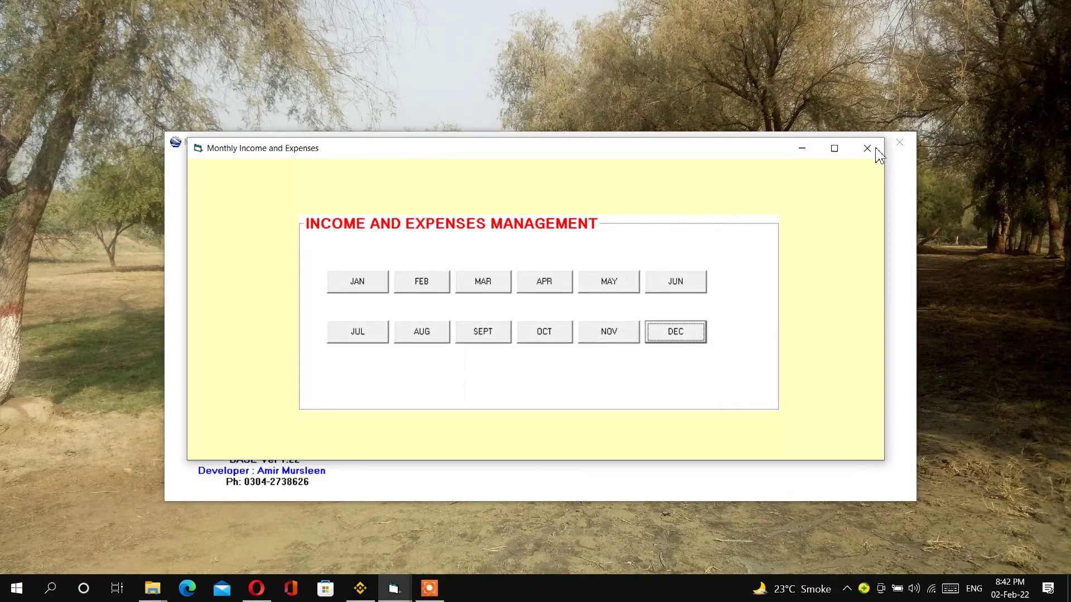
click(868, 147)
click(595, 430)
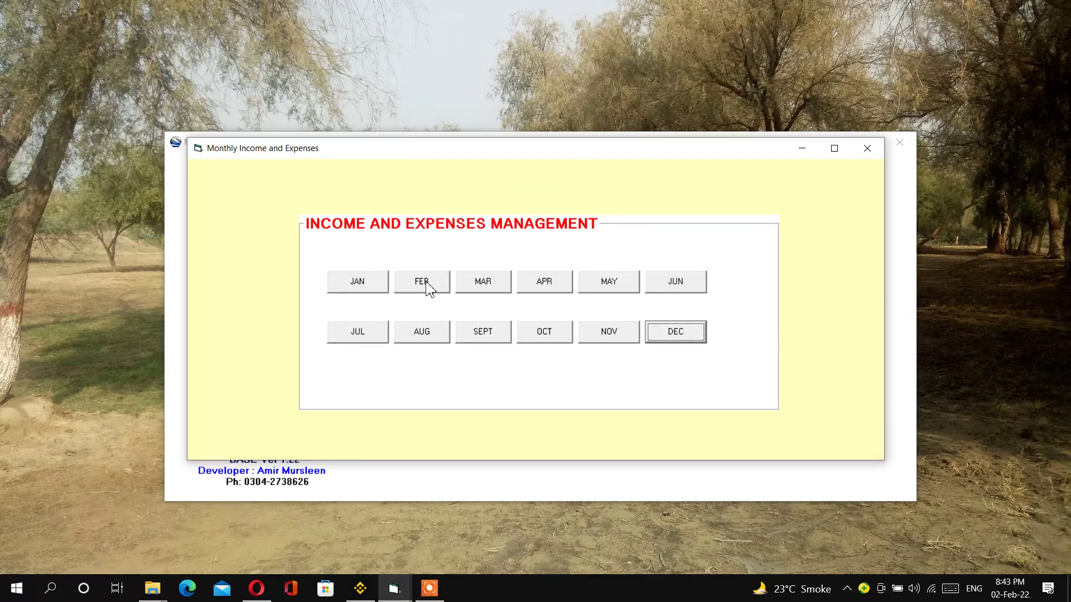
click(428, 288)
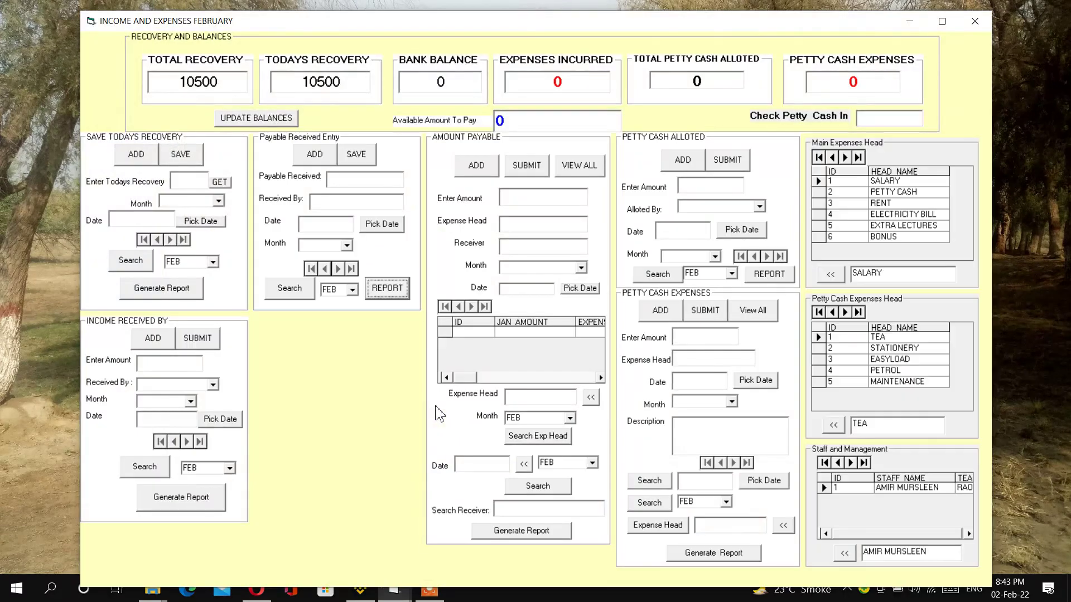
- Save today's 10500 recovery as a FEB entry dated today
double_click(184, 89)
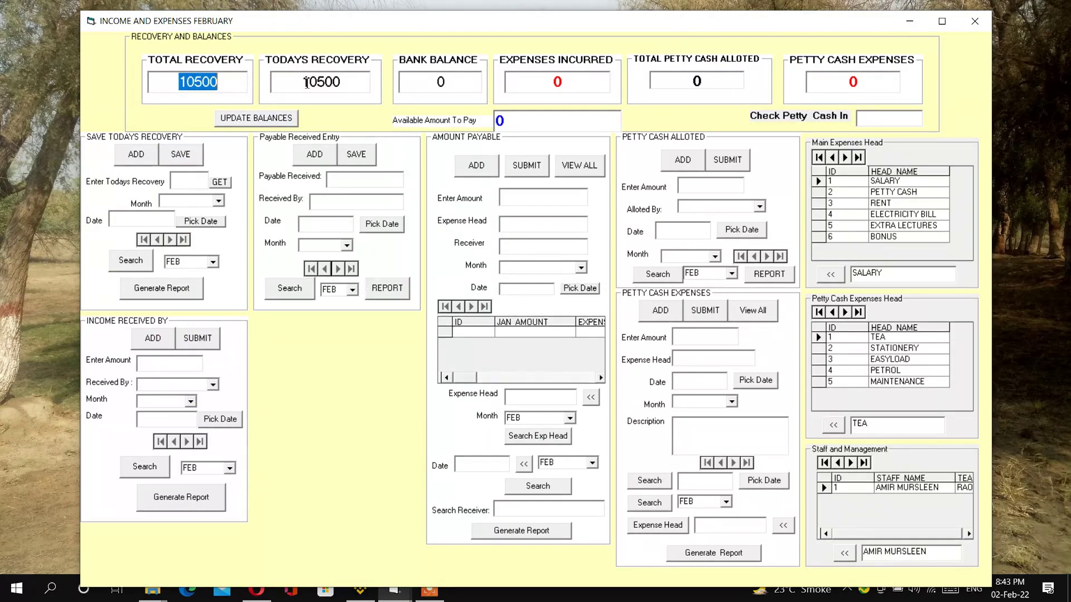
drag(304, 83, 349, 86)
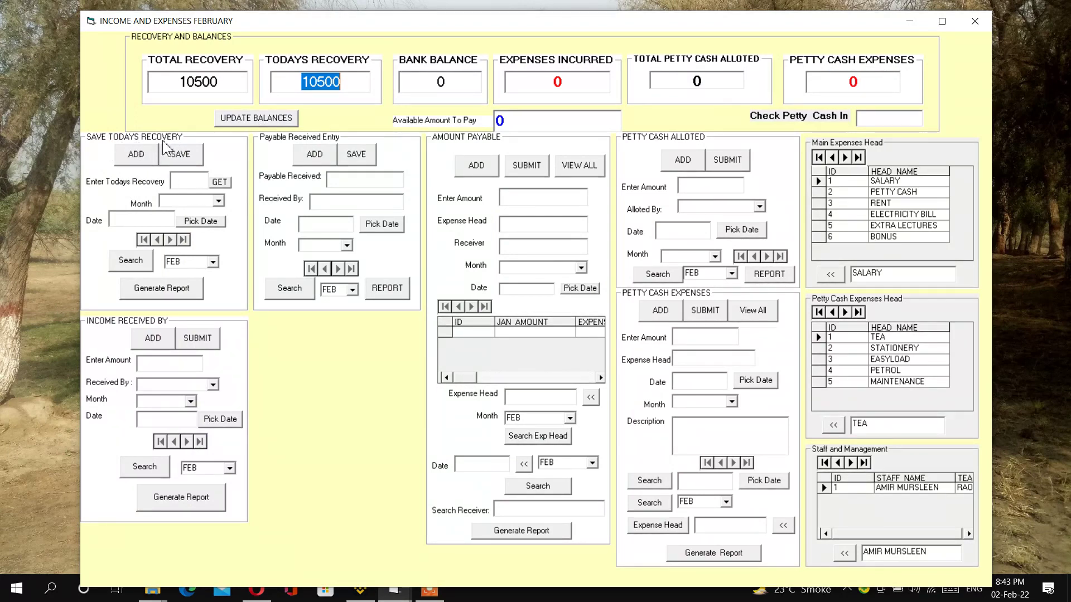
click(135, 156)
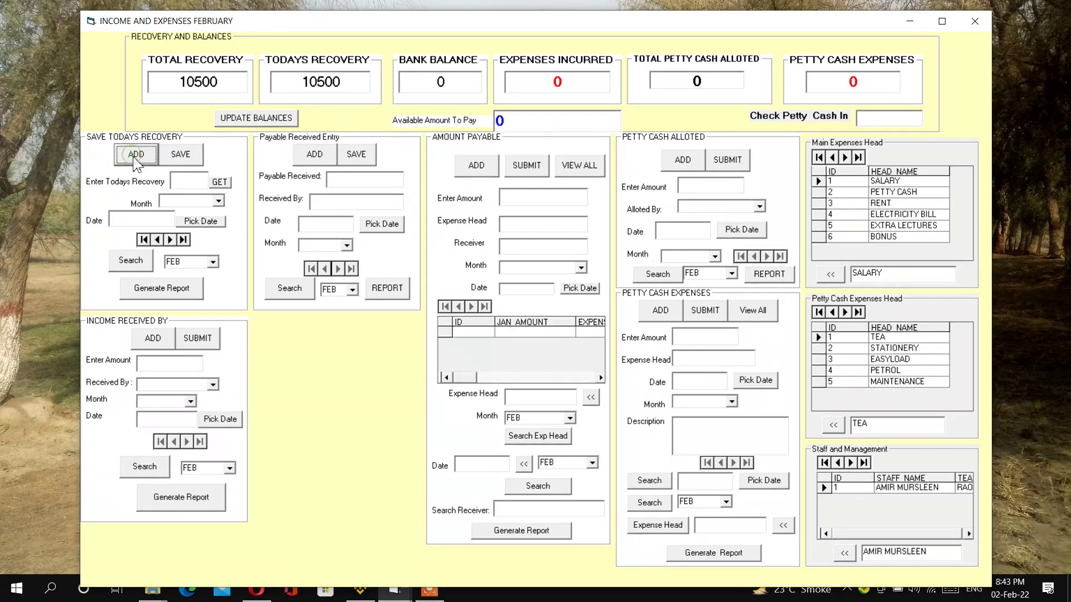
click(224, 186)
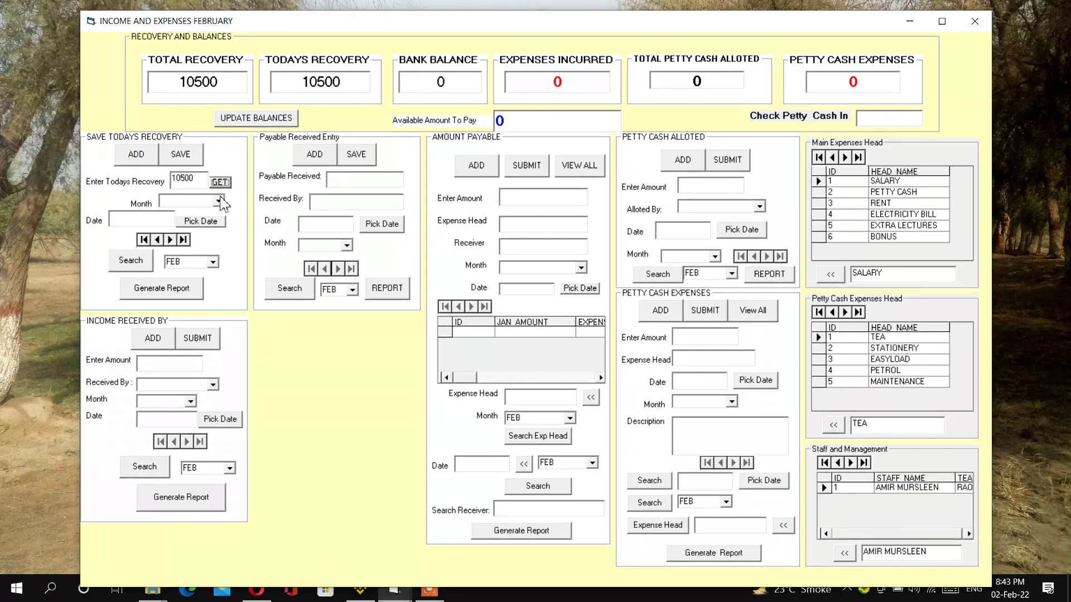
click(218, 201)
click(207, 213)
click(205, 221)
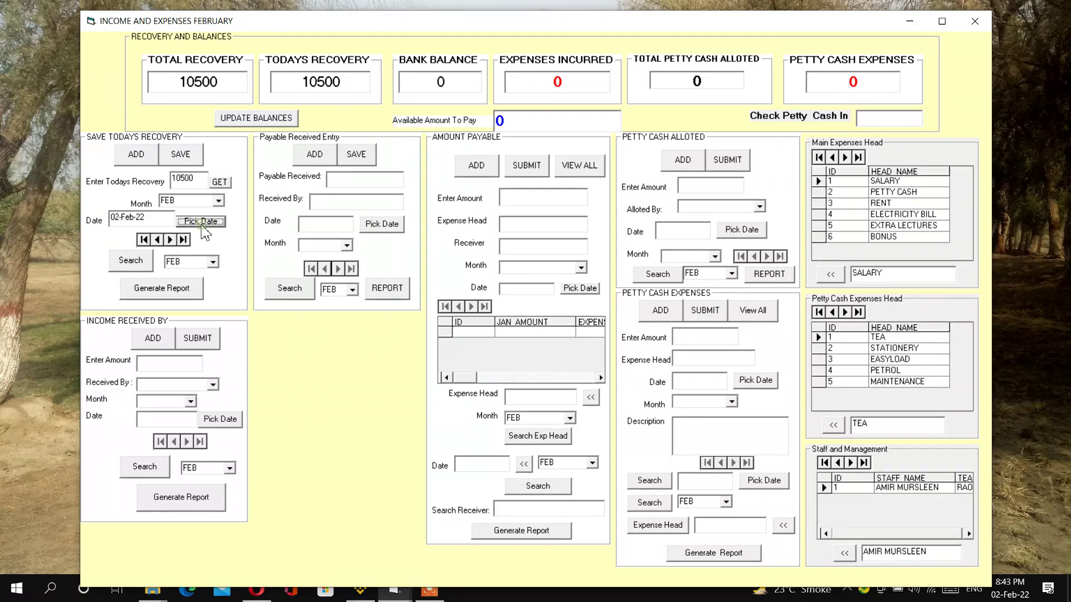
click(188, 161)
- Confirm the save, then preview and close the recovery report
click(578, 333)
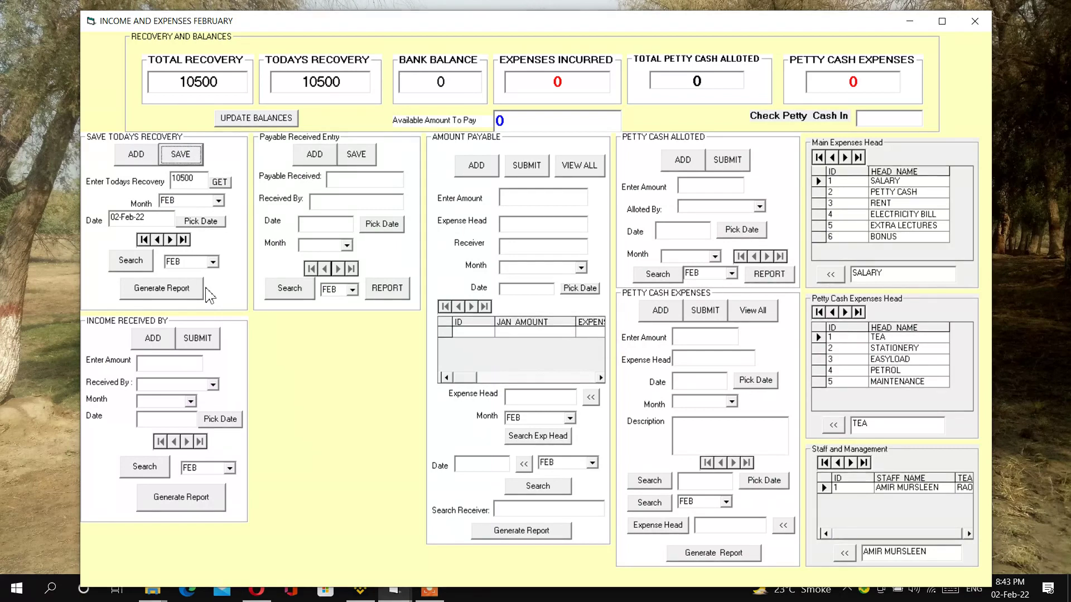
click(155, 292)
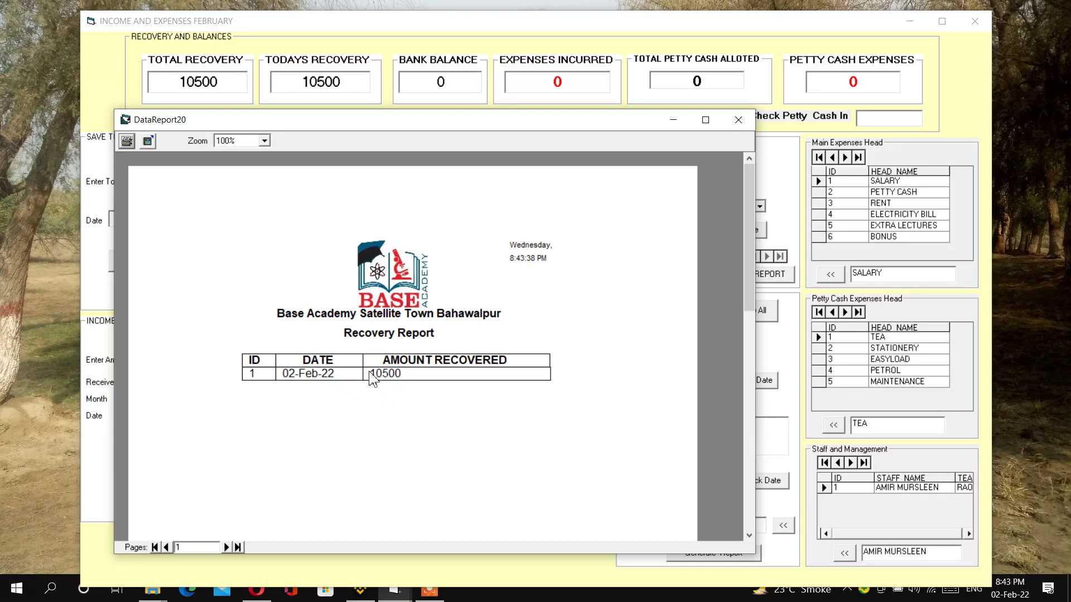
click(738, 119)
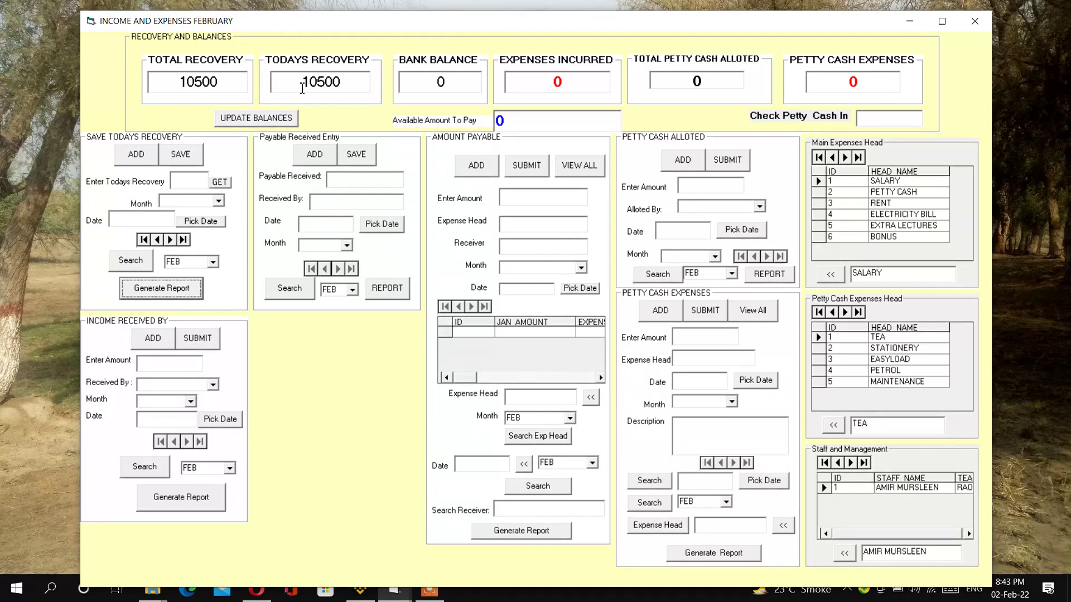
- Highlight the 10500 today's recovery figure
drag(303, 87, 342, 87)
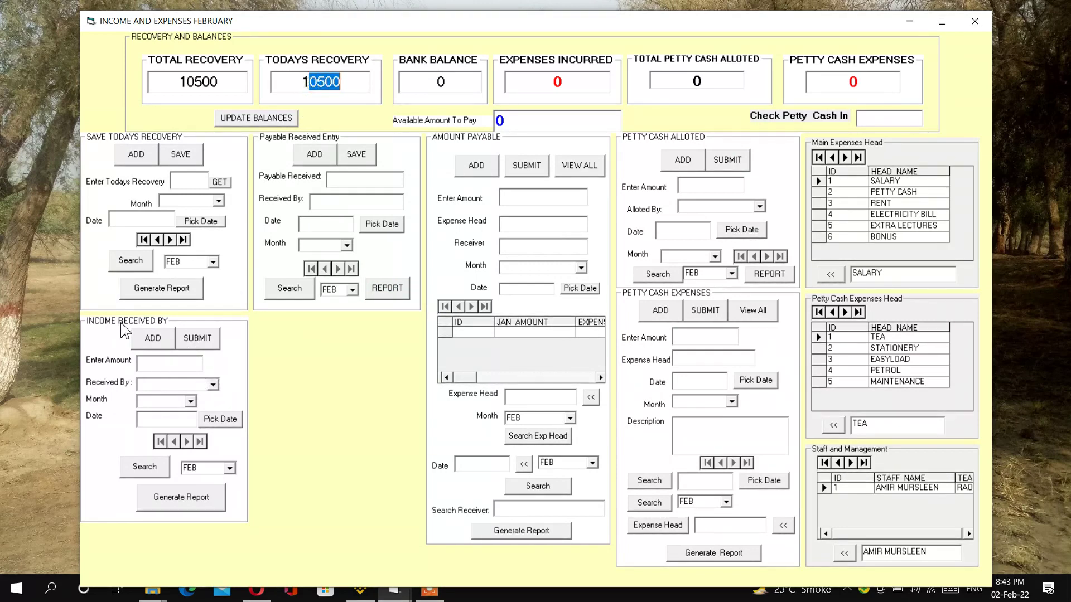
click(347, 84)
drag(346, 85, 298, 84)
- Enter a 10500 income deposit with the first staff receiver and today's date, then dismiss error 3021
click(180, 366)
text(10500)
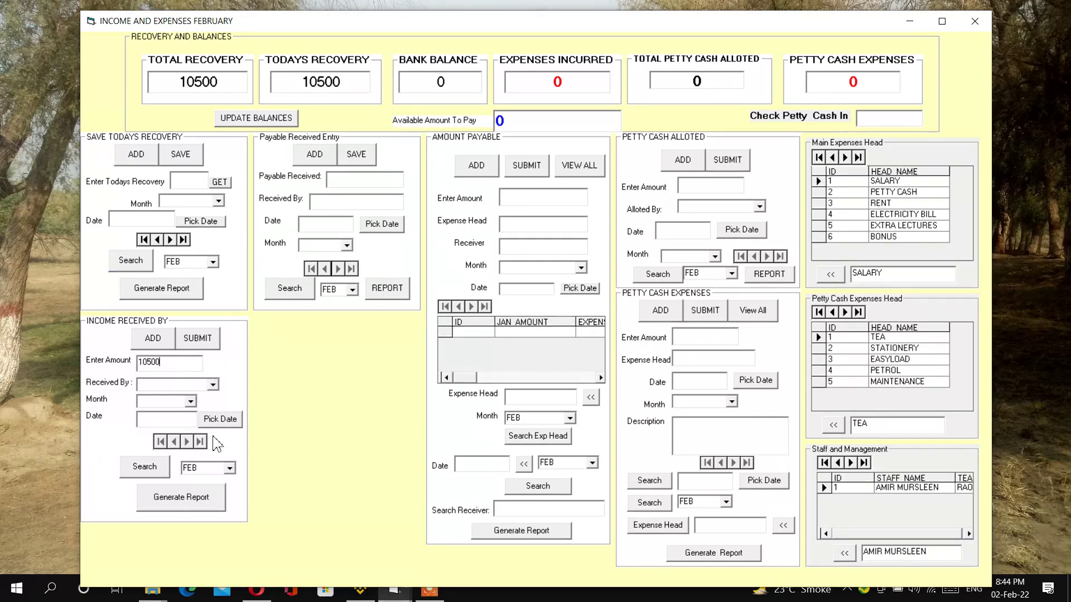
click(214, 385)
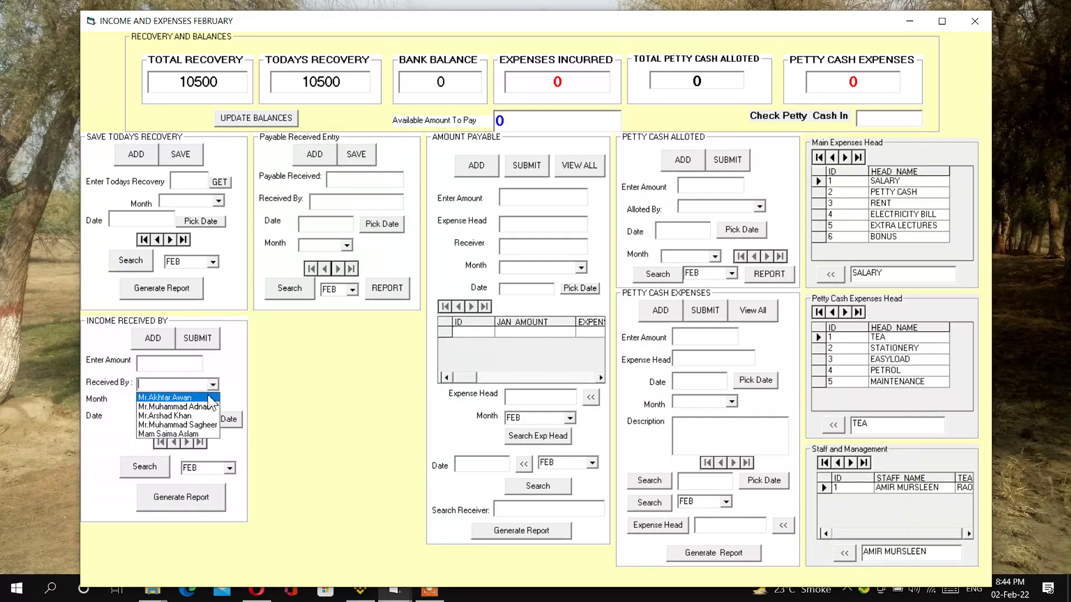
click(210, 397)
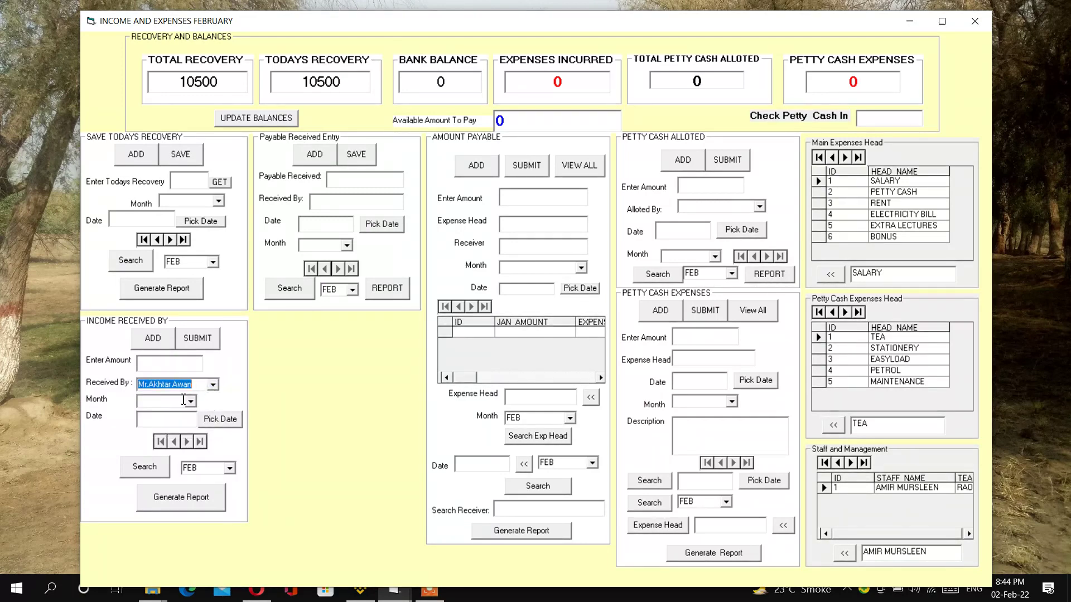
click(190, 402)
click(190, 402)
click(220, 420)
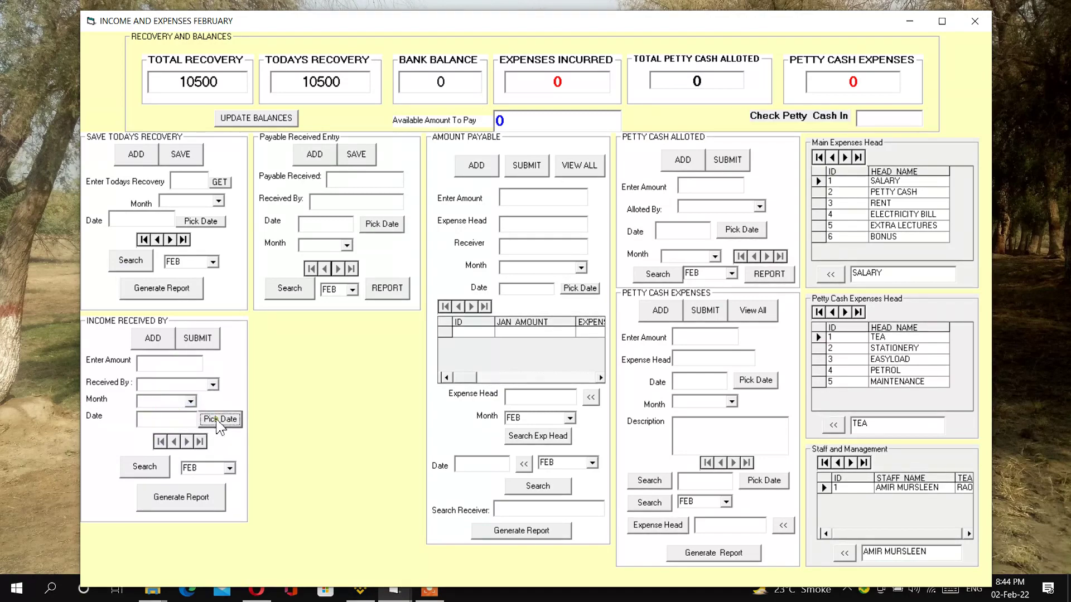
click(636, 346)
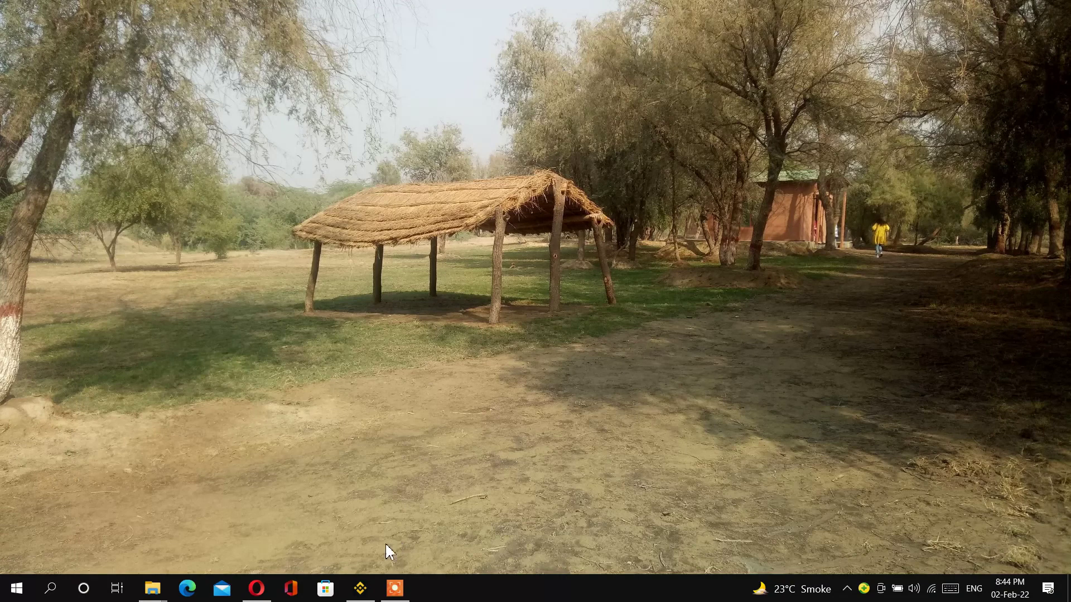
- Restore the CMS ACCOUNTS folder window and bring up the CMSA application's context menu
mouse_move(167, 575)
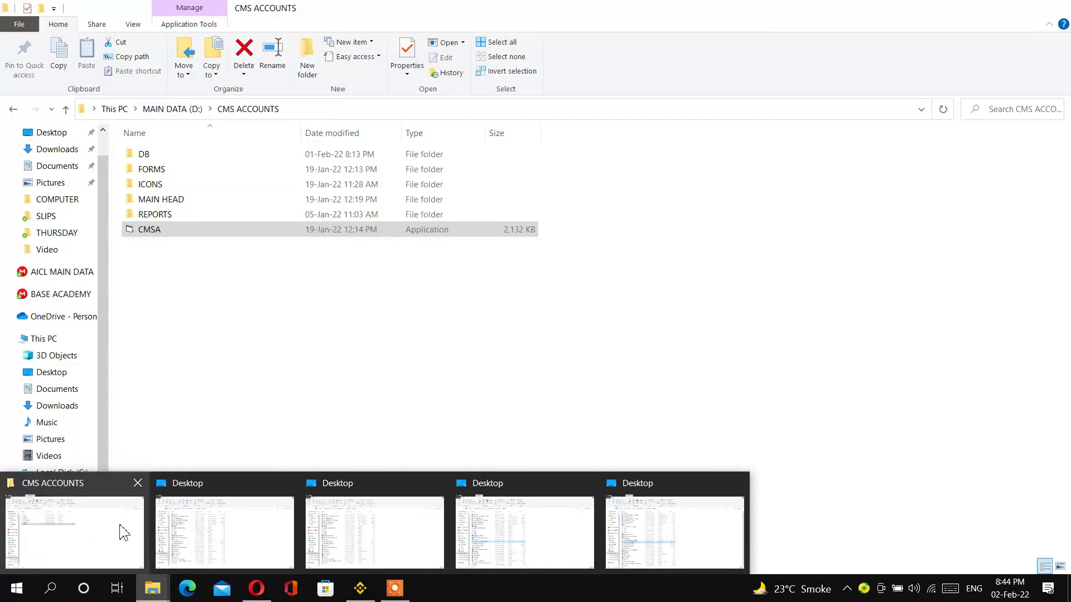
click(119, 529)
click(152, 231)
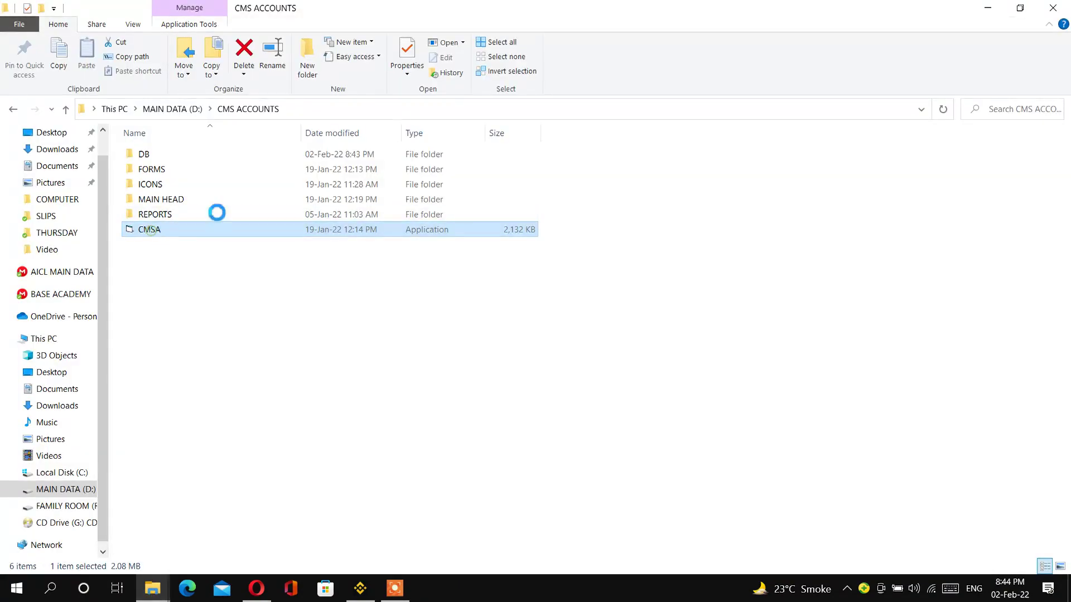
click(987, 9)
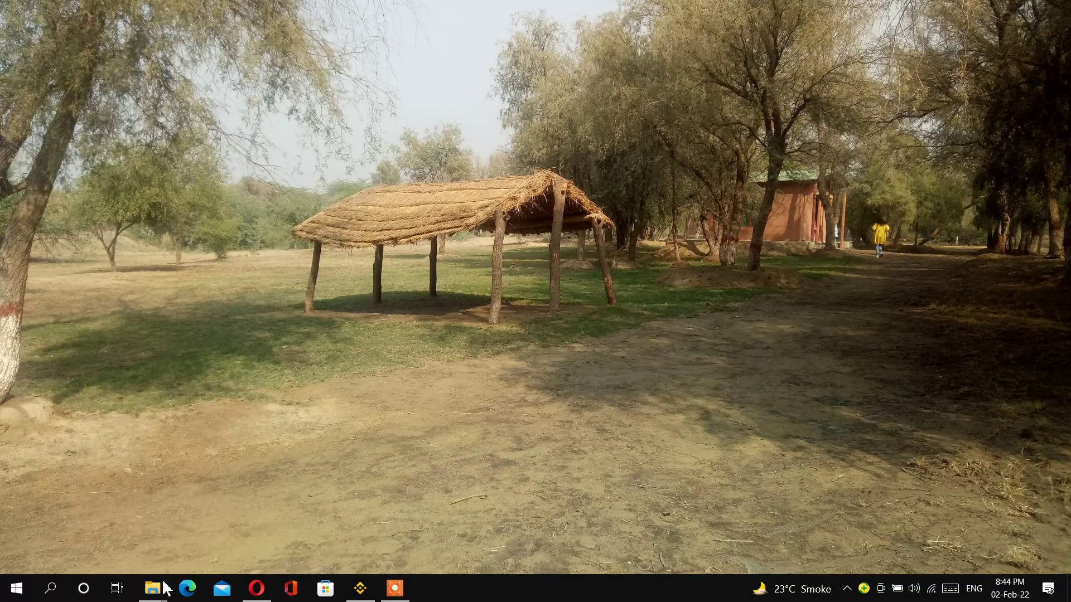
mouse_move(166, 588)
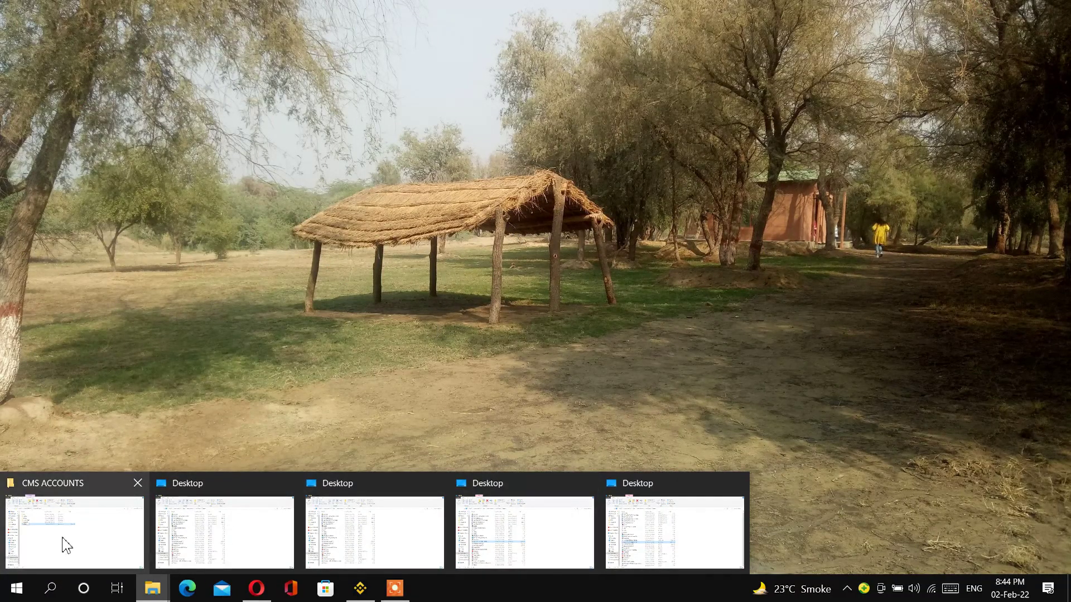
click(63, 545)
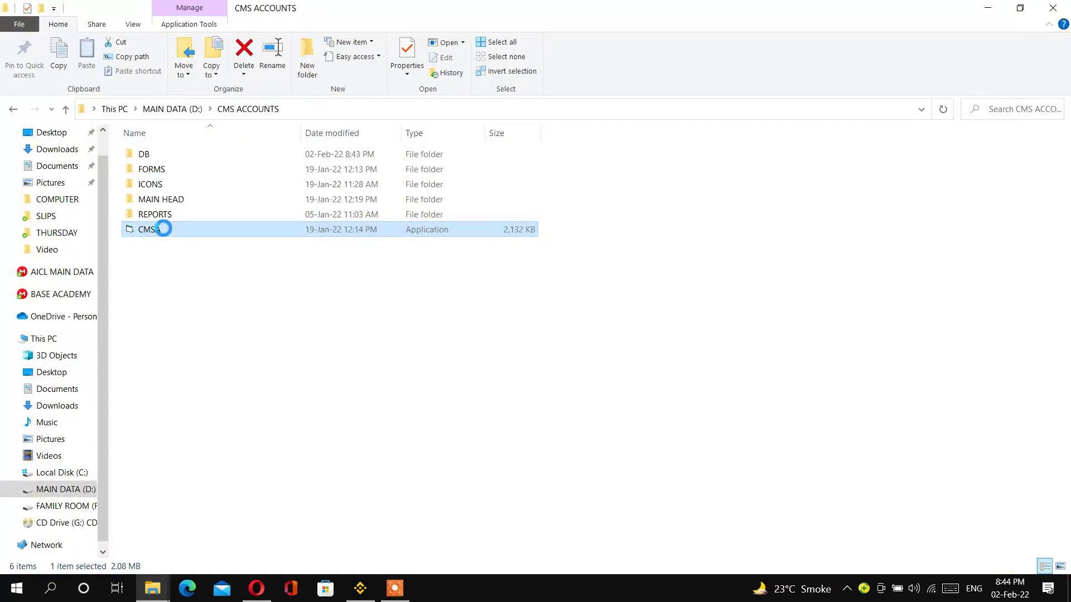
right_click(163, 229)
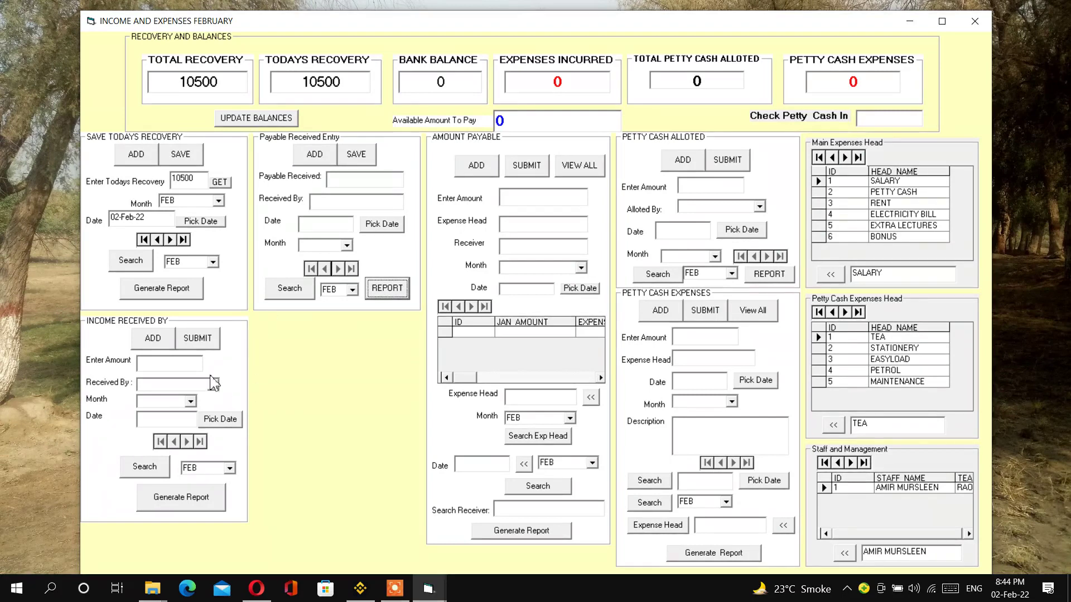
- Submit a 10500 bank deposit received by the first staff member, month FEB, dated today
click(152, 339)
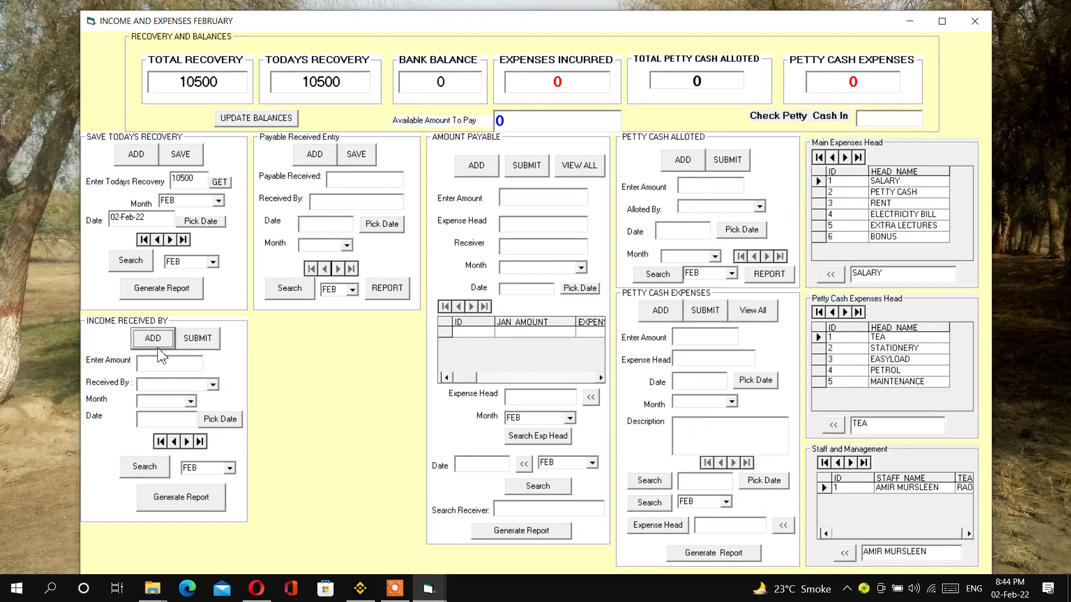
click(168, 369)
text(10500)
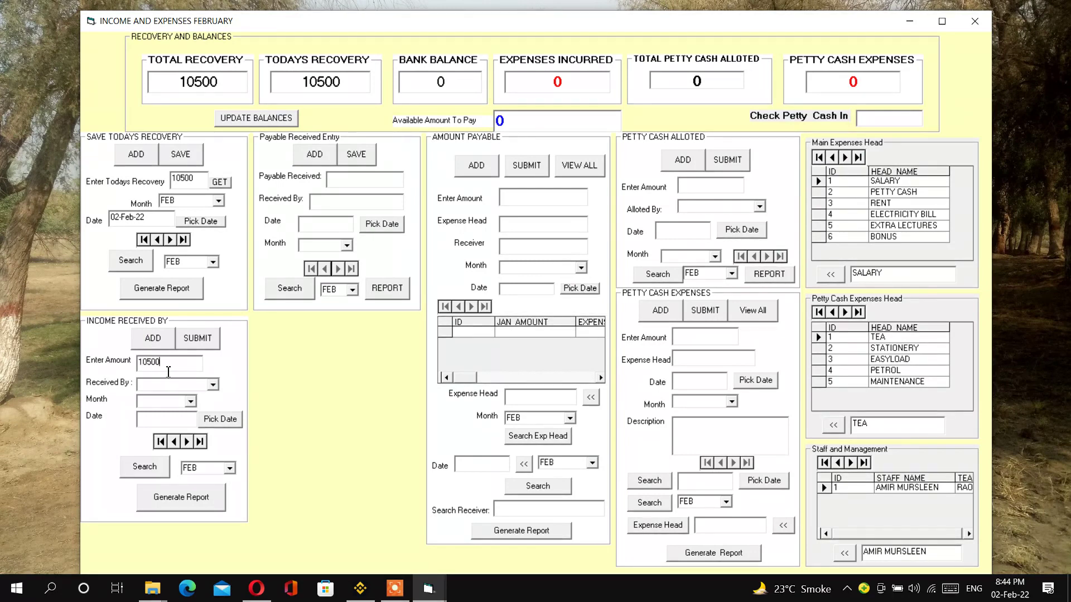
click(212, 385)
click(195, 395)
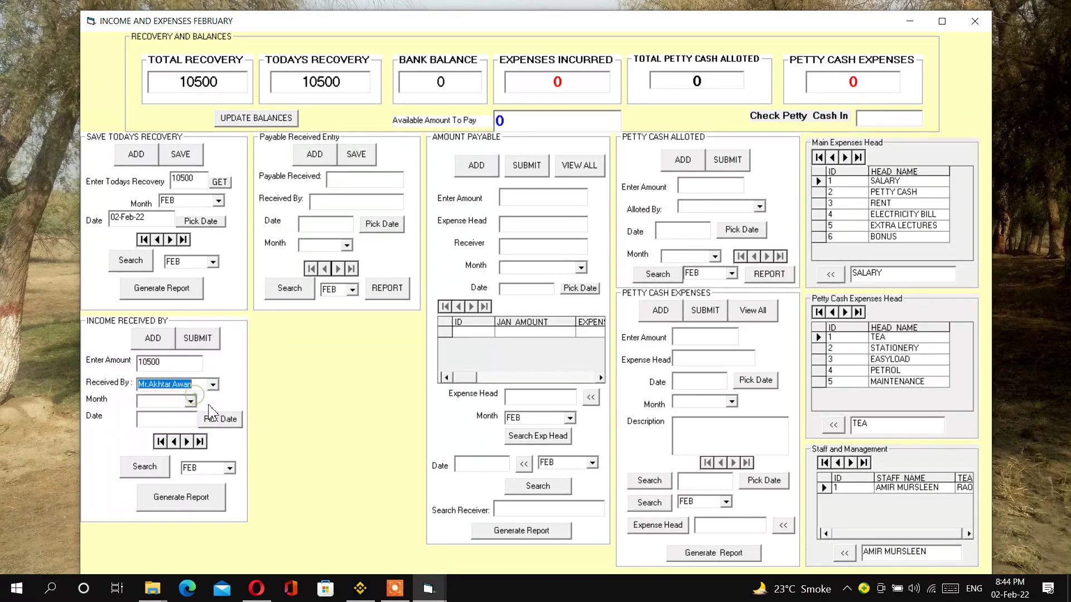
click(190, 401)
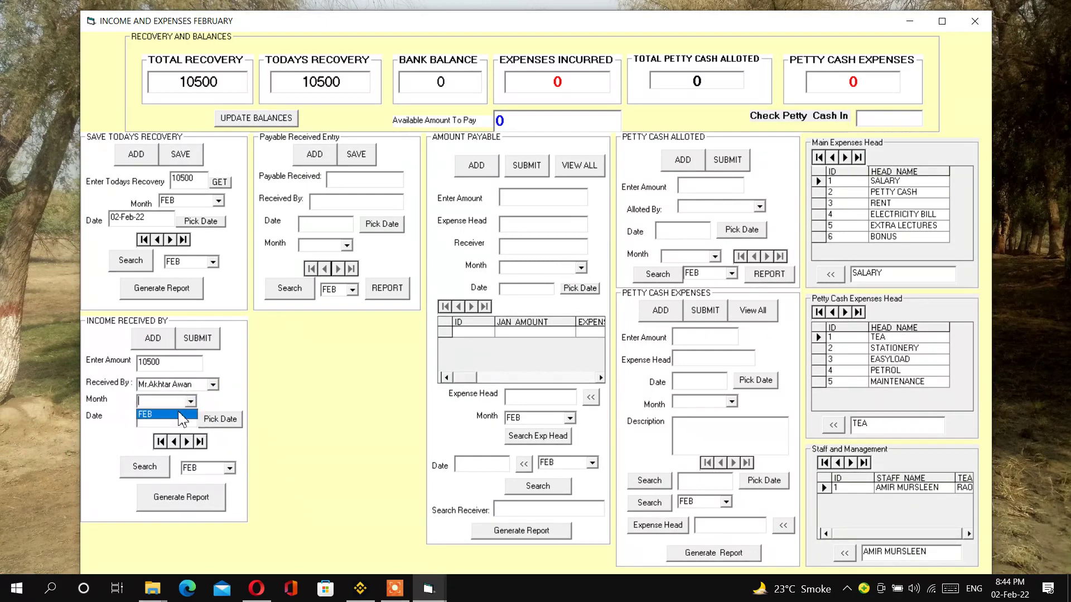
click(180, 416)
click(221, 419)
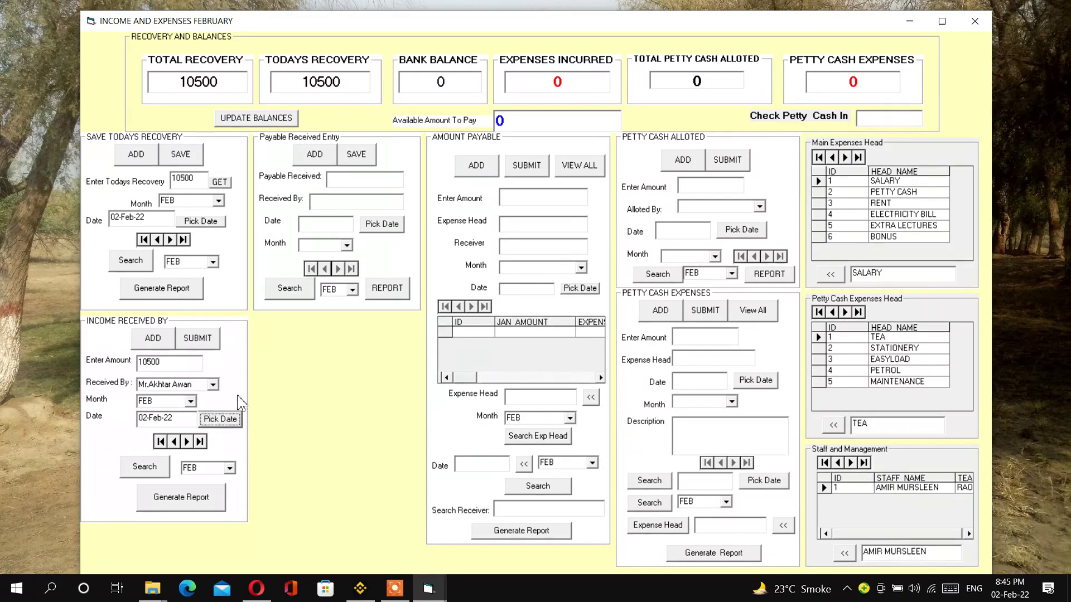
click(199, 345)
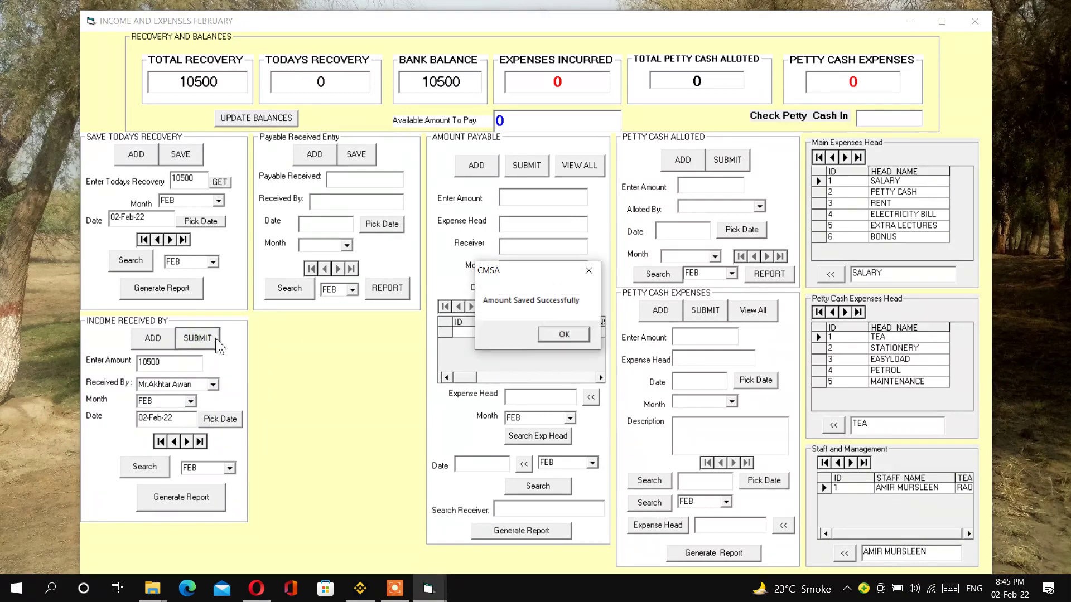
- Confirm the save, check Todays Recovery 0 and bank balance 10500, and generate the Bank Deposit Statement
click(564, 334)
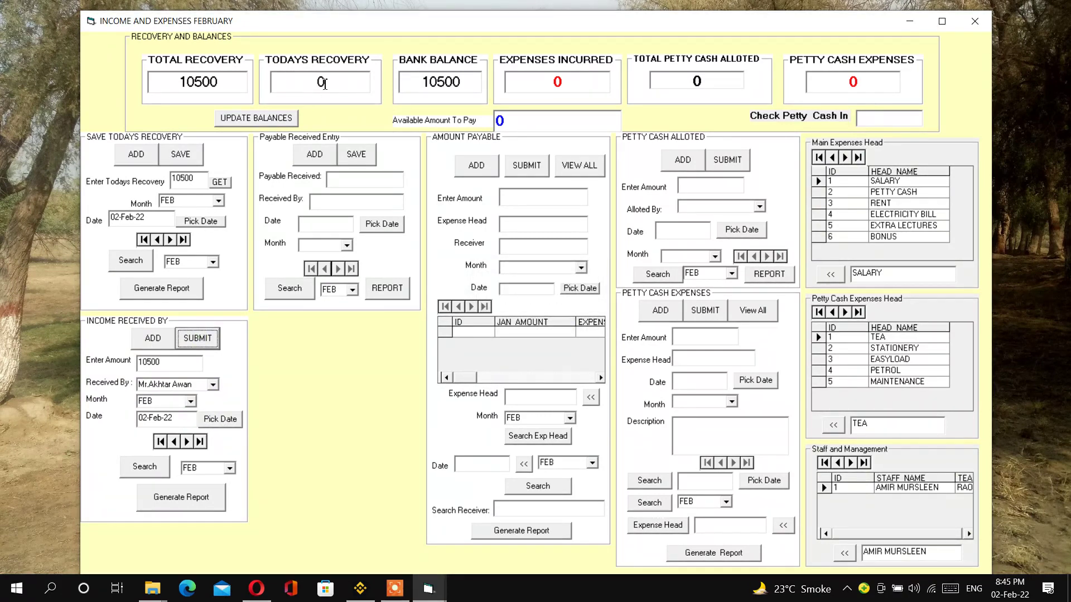
double_click(311, 81)
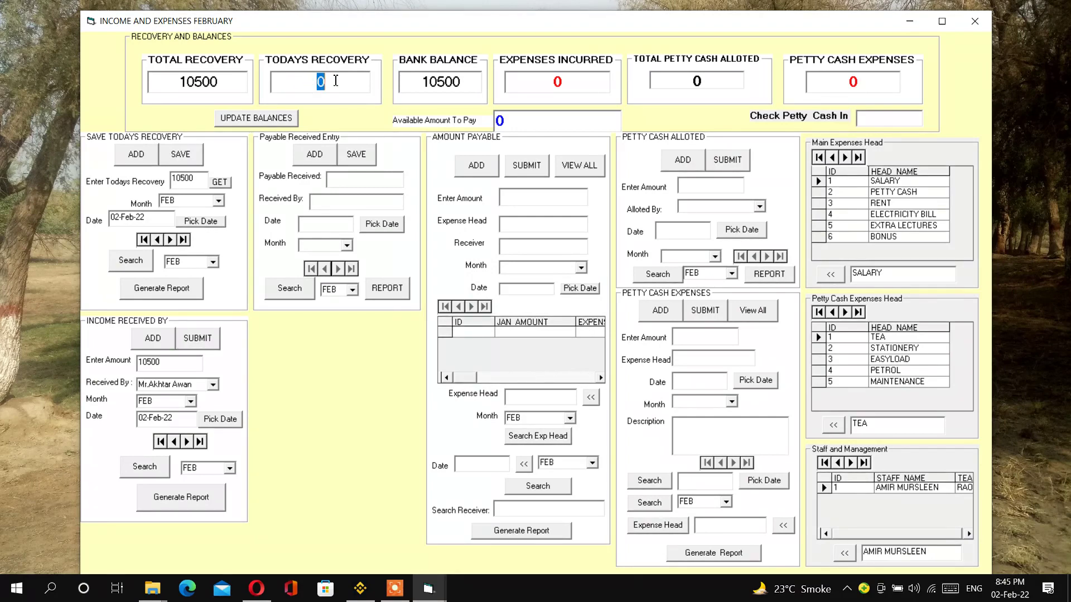
double_click(315, 81)
drag(425, 83, 463, 86)
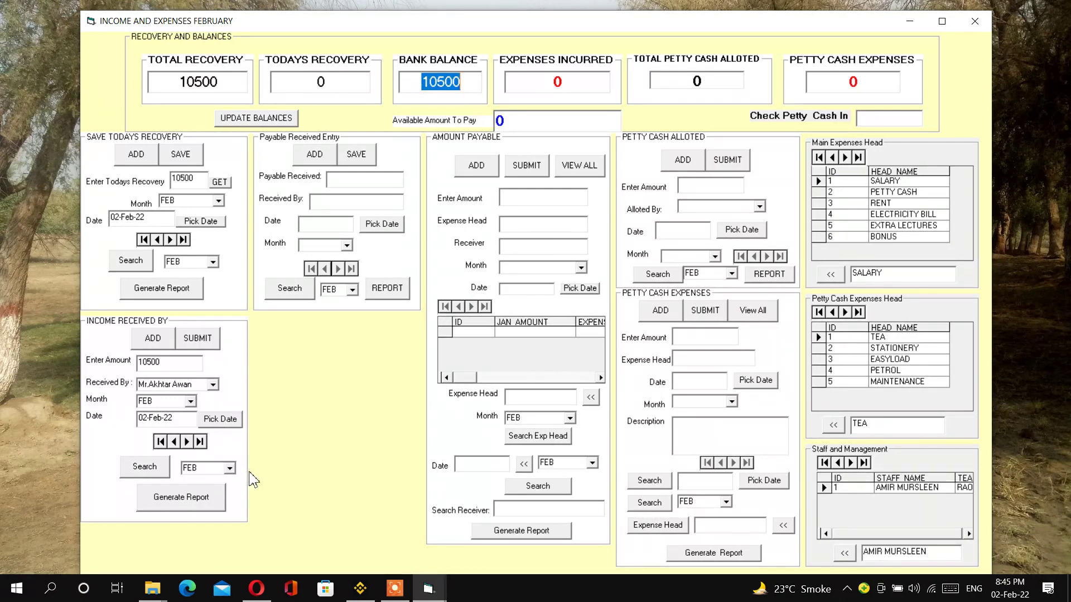
click(183, 500)
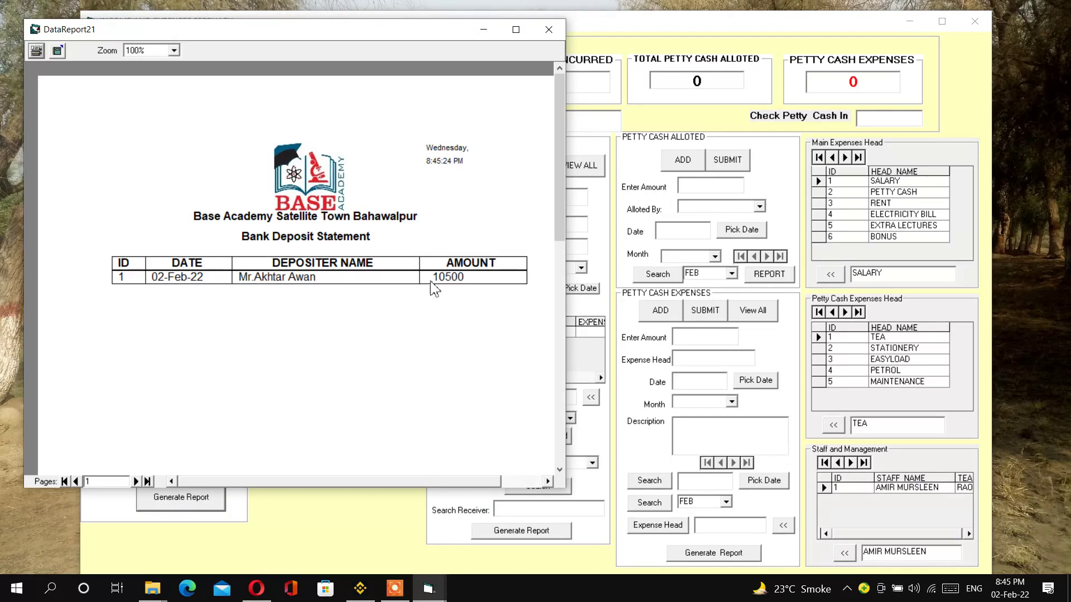
- Close the deposit statement, regenerate and close the now-empty one, and check bank balance 10500
click(548, 29)
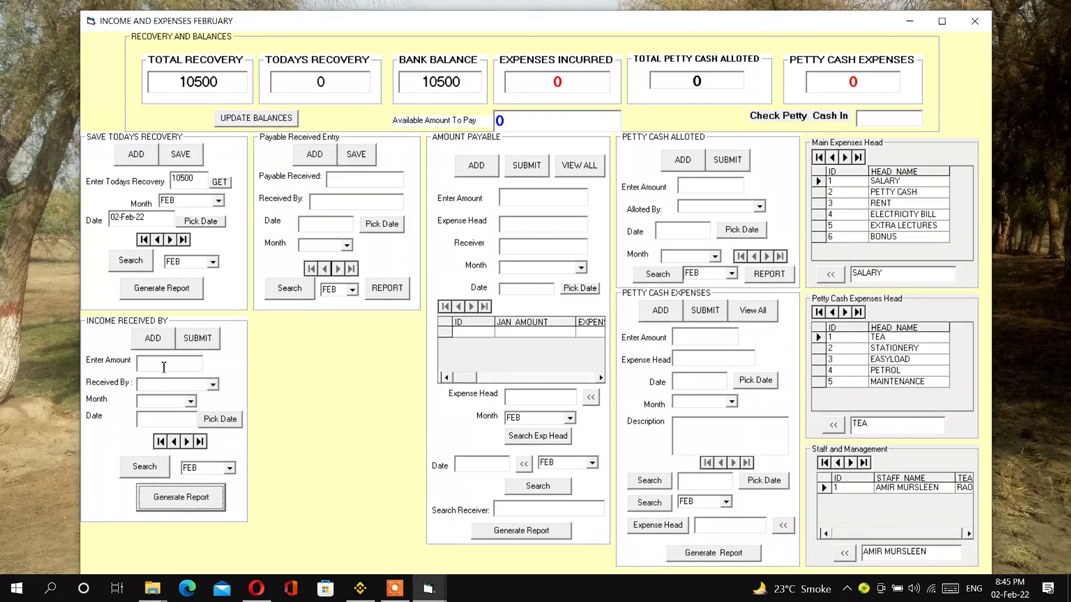
click(187, 497)
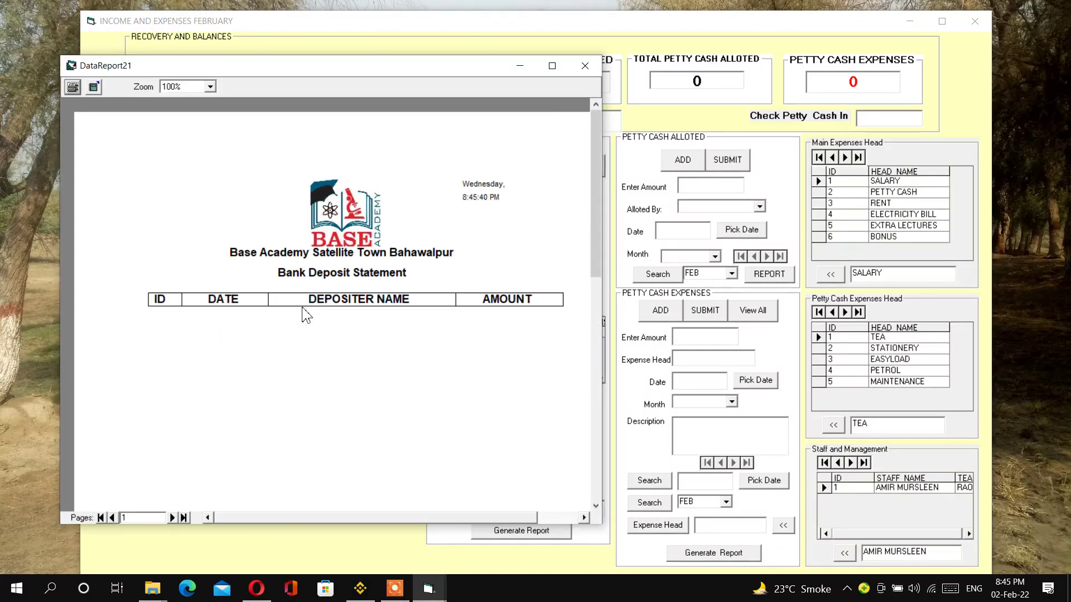
click(585, 65)
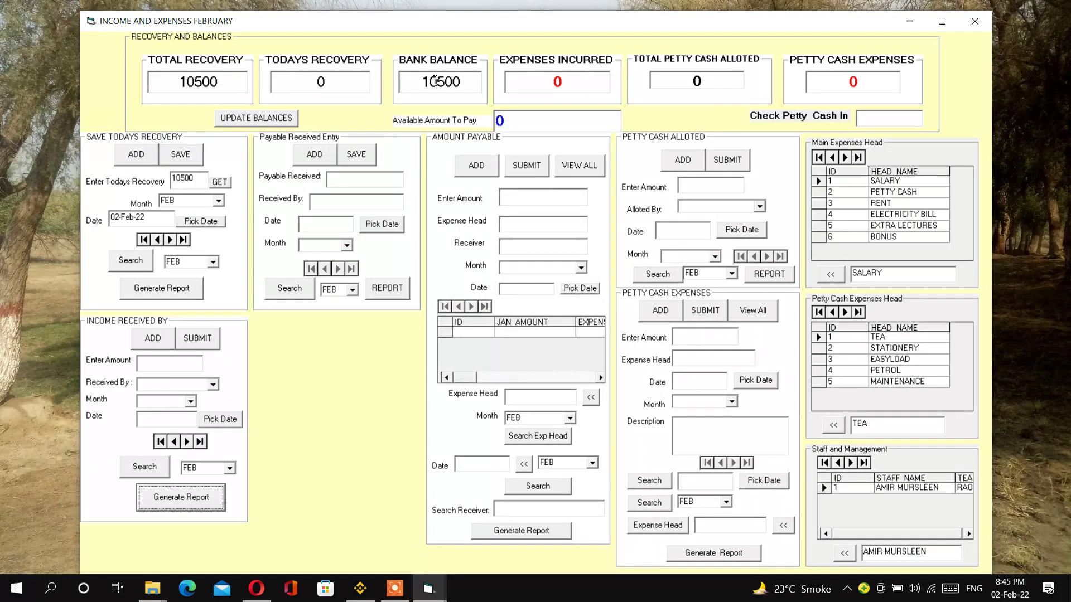
drag(422, 83, 464, 88)
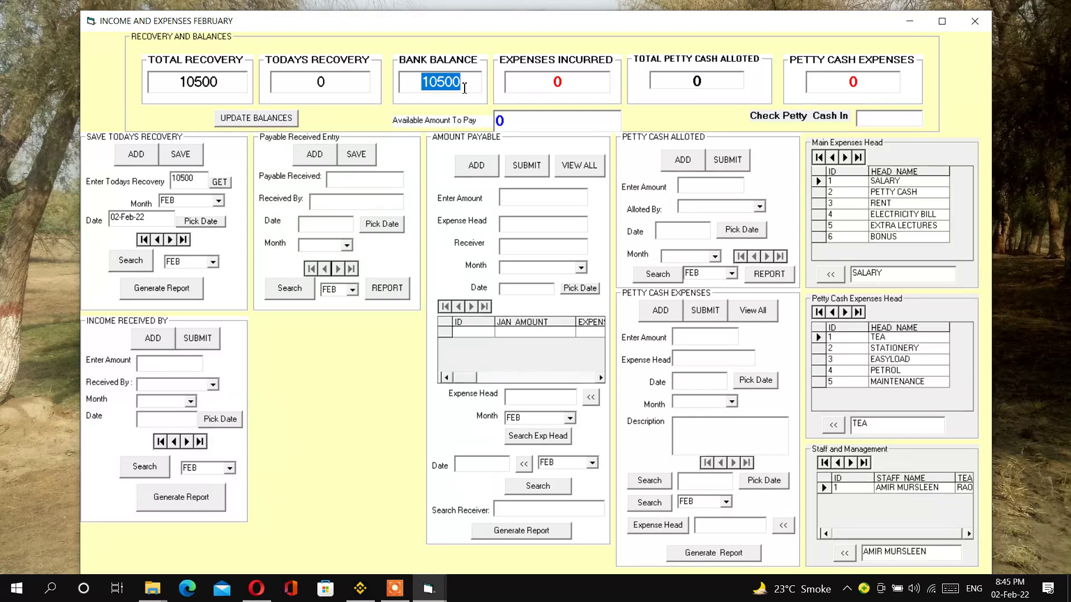
- Save a 10000 FEB payable from the bank with the receiver's name and today's date
click(310, 161)
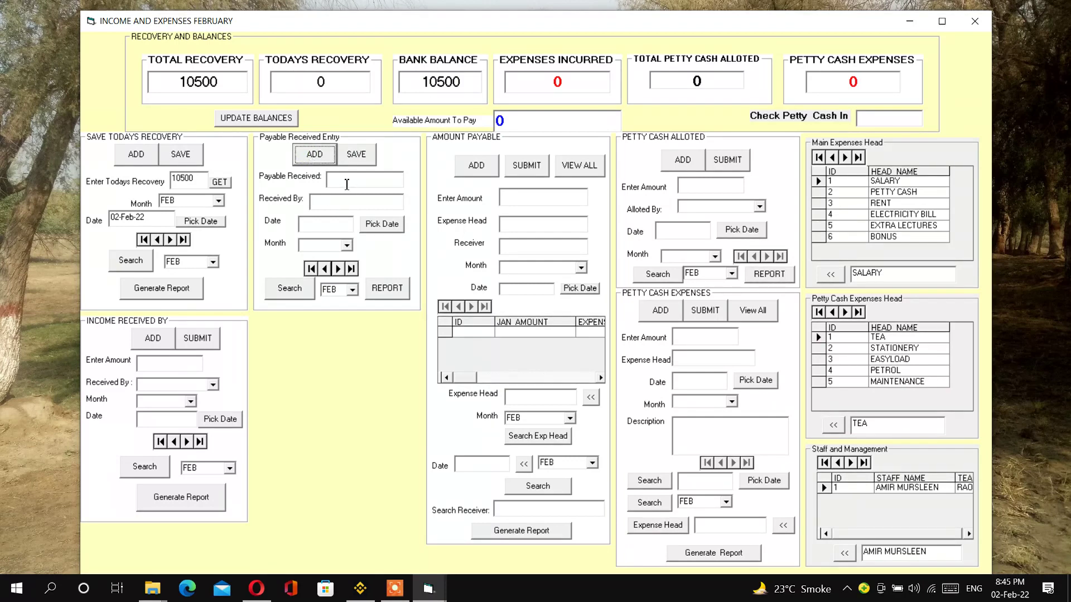
drag(422, 82, 474, 83)
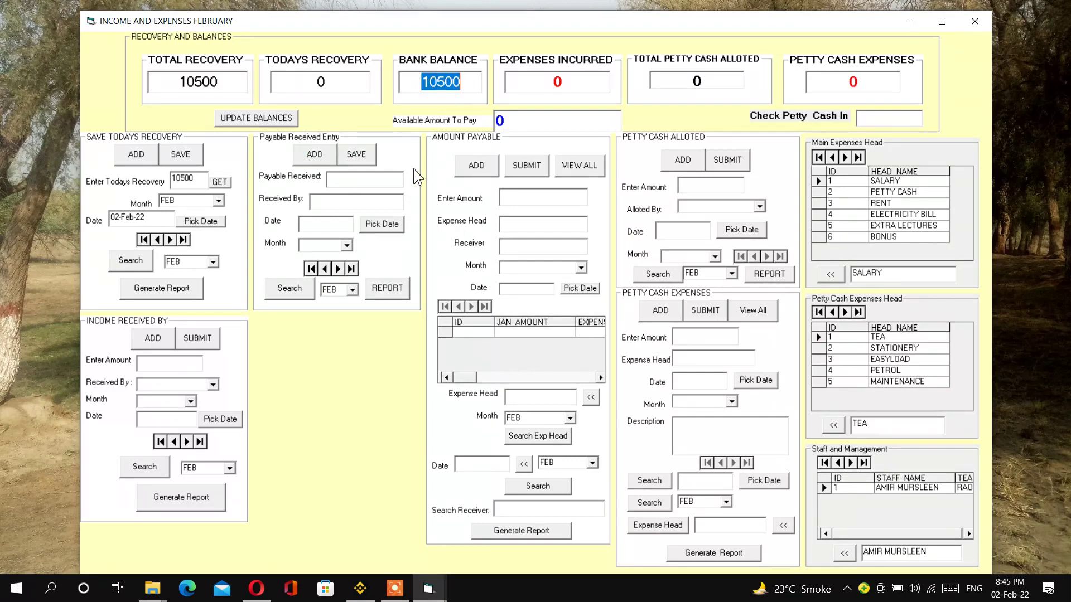
click(359, 179)
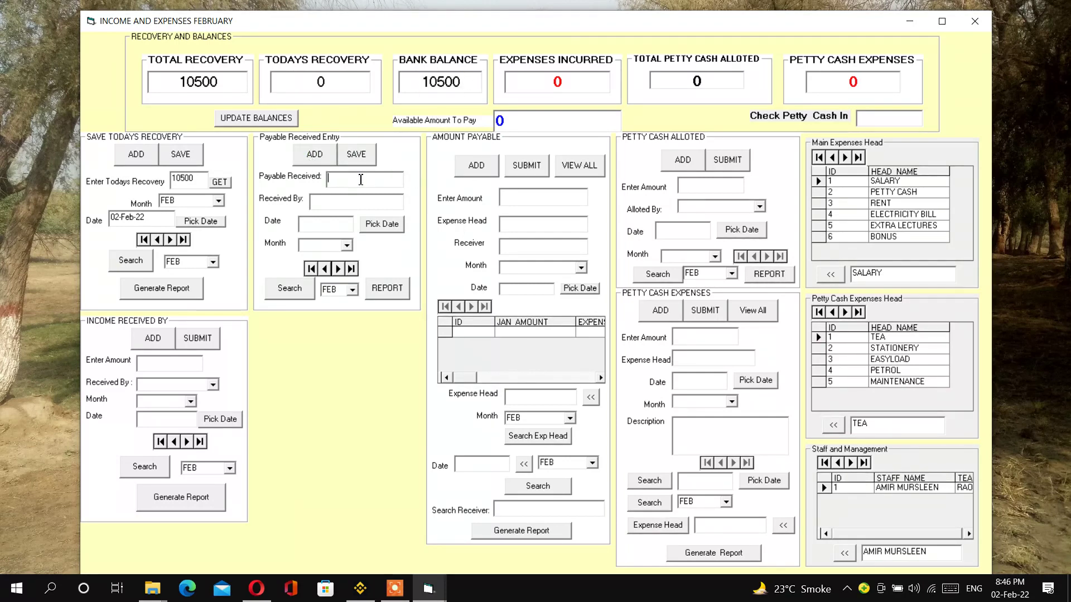
text(10000)
click(336, 201)
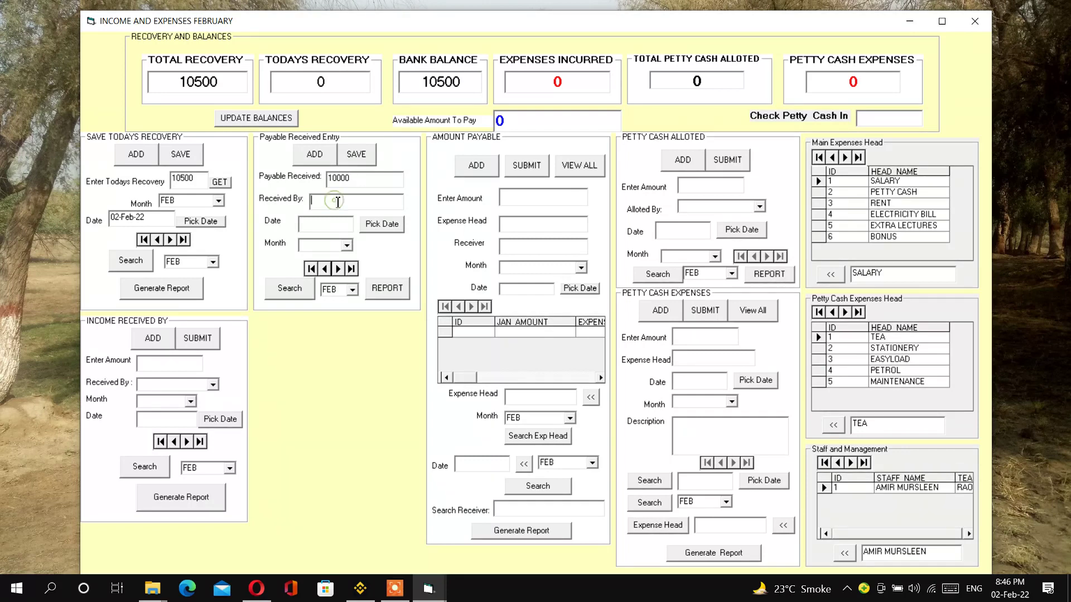
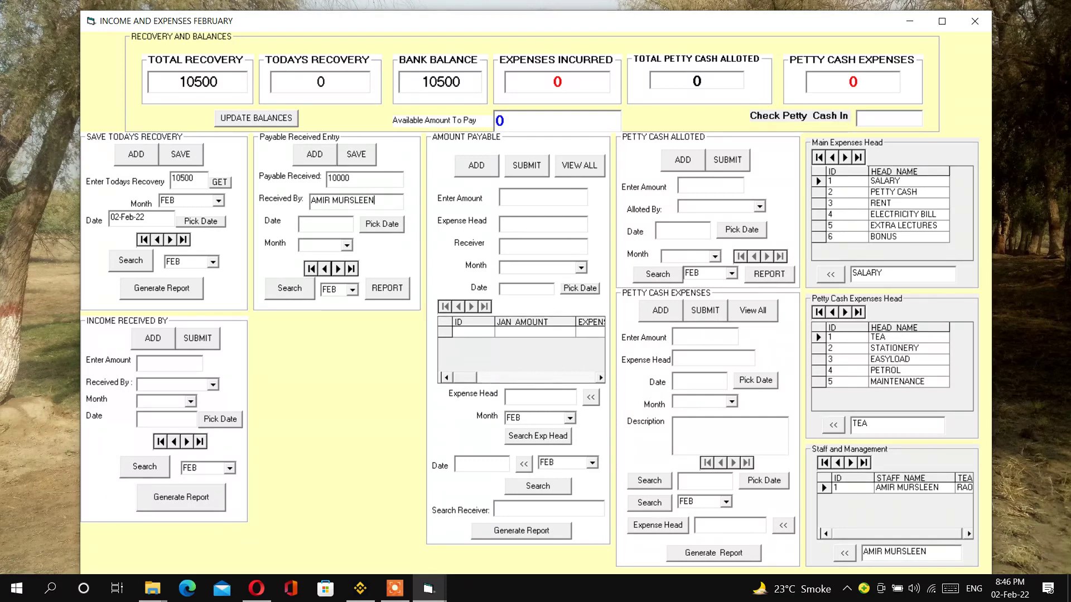
click(366, 224)
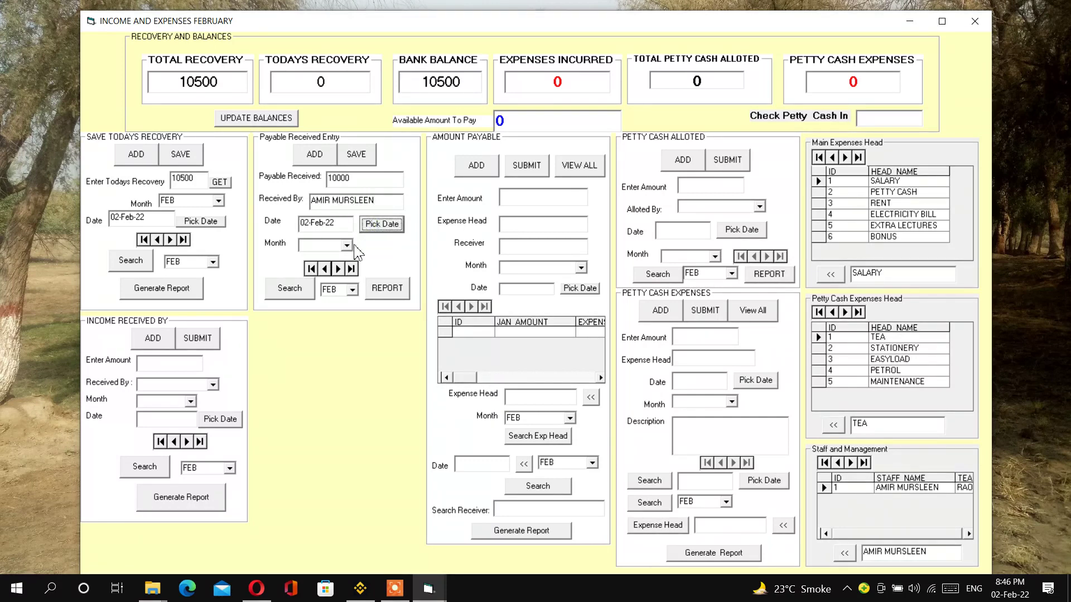
click(345, 245)
click(339, 258)
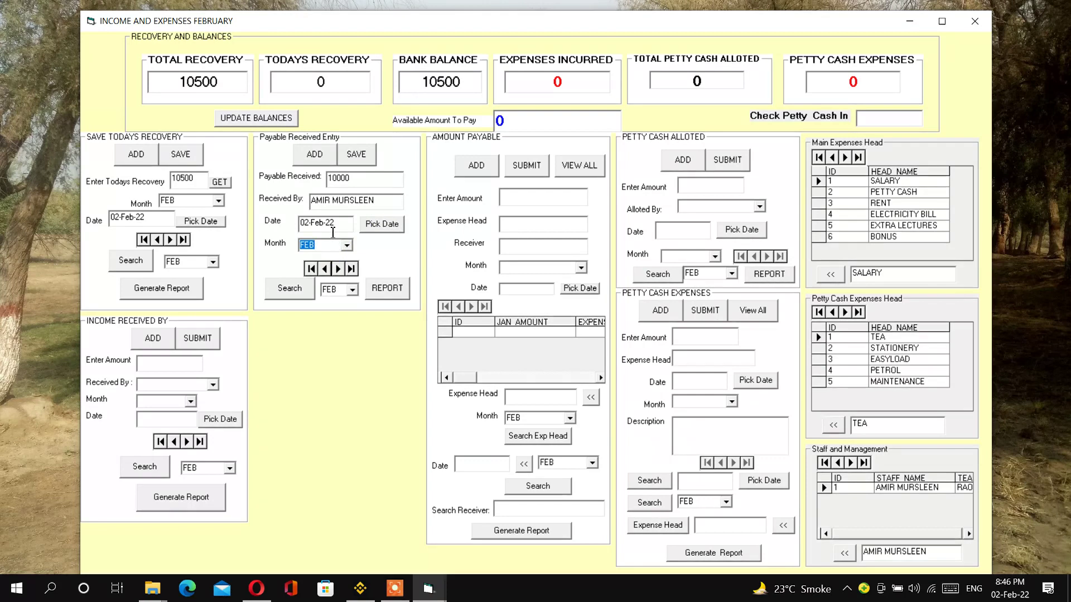
click(358, 157)
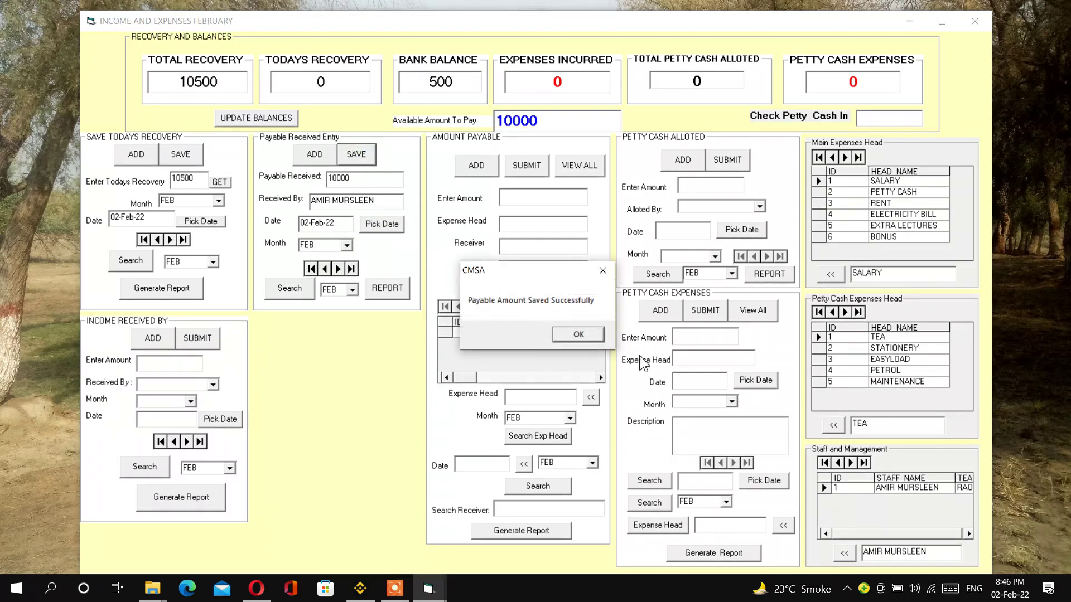
click(587, 335)
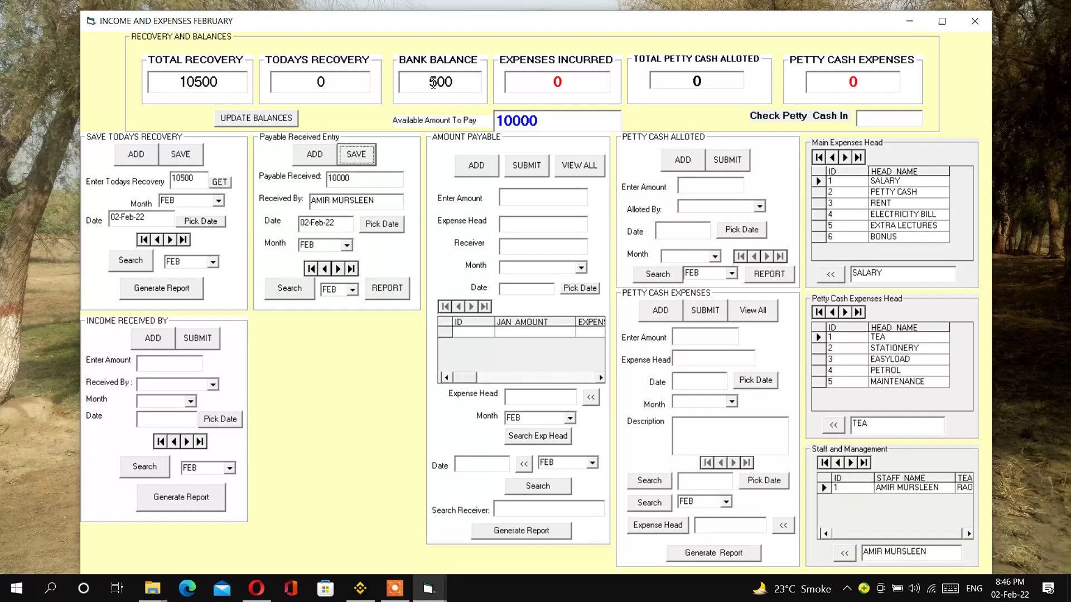
- Check bank balance 500 and 10000 available to pay, then open the Amount Received From Bank report
drag(431, 84, 459, 83)
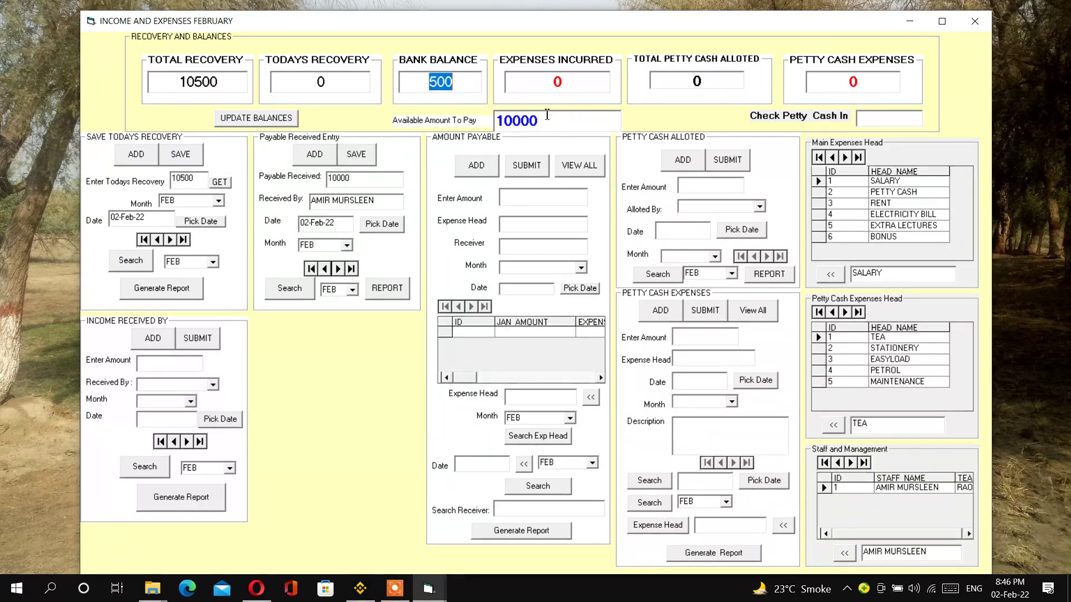
drag(545, 121, 500, 124)
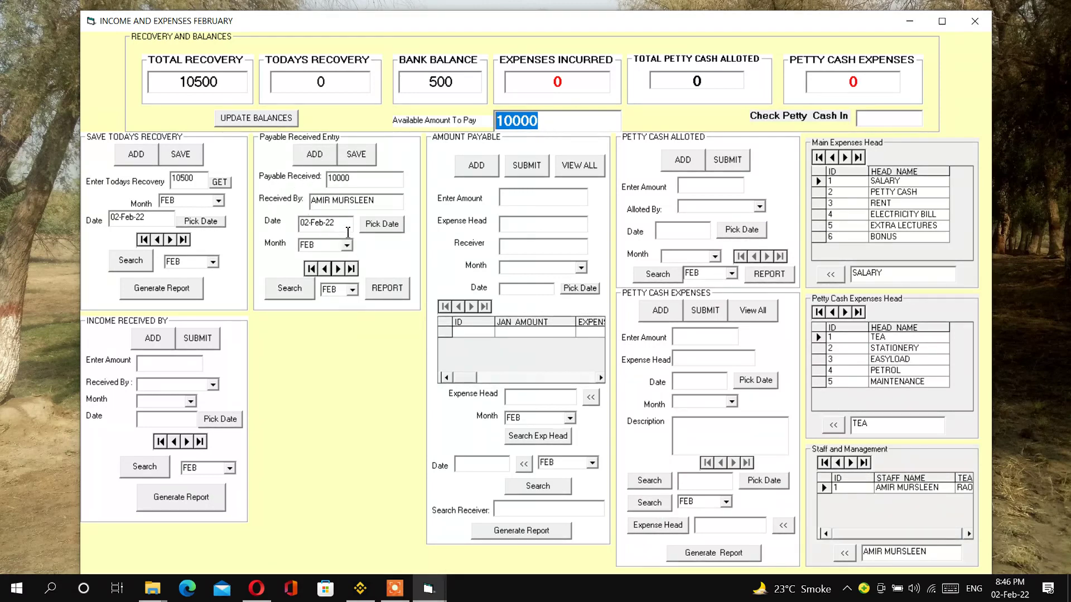
click(382, 287)
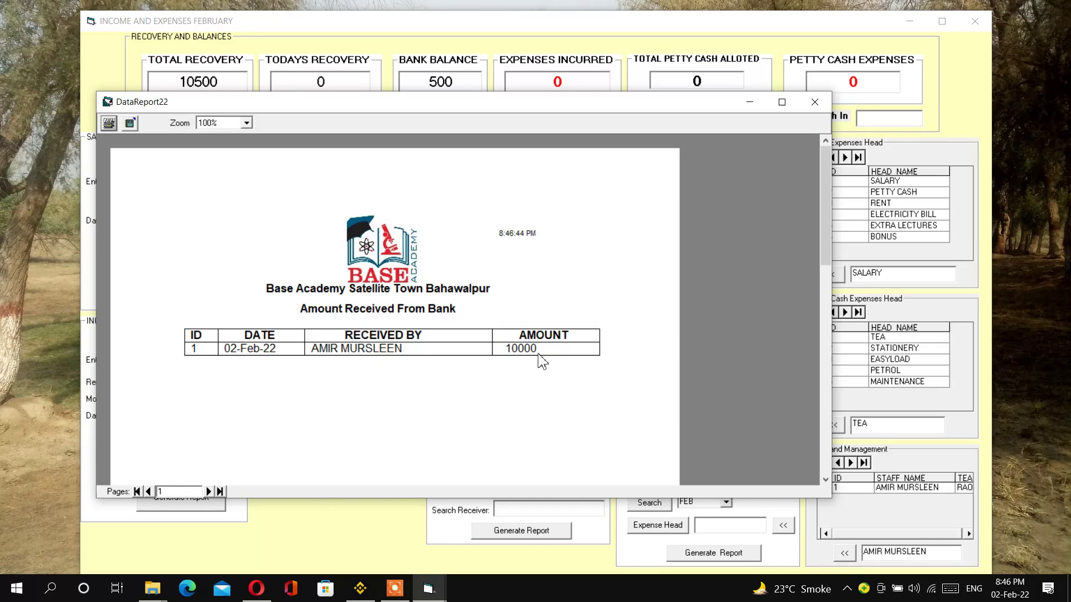
- Close the bank report and check the 10000 available amount to pay
click(815, 102)
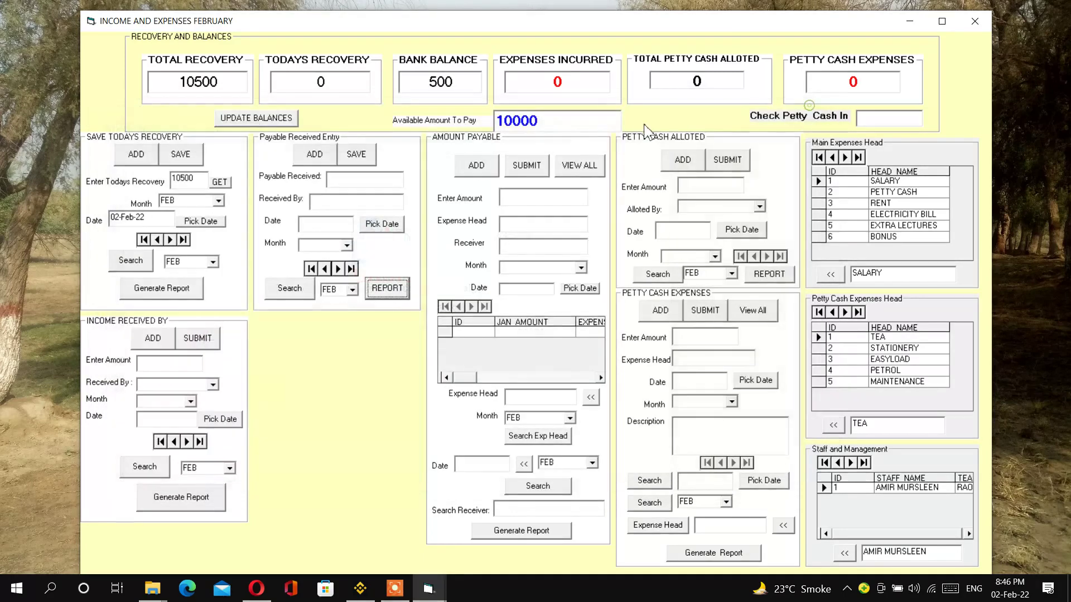
click(549, 120)
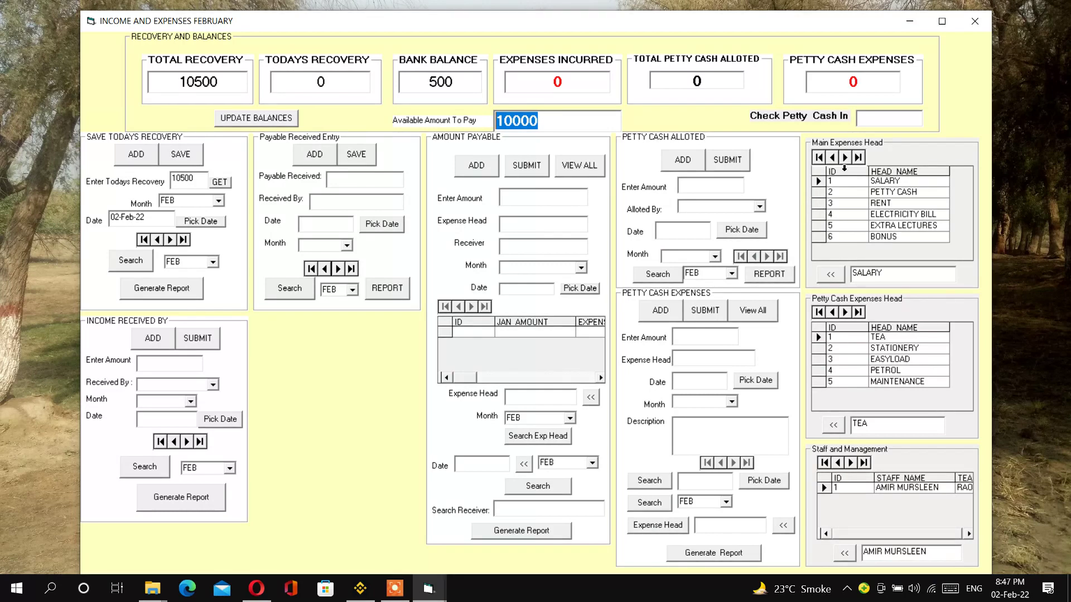
- Enter a 2000 PETTY CASH payable with the receiver's name for FEB, then dismiss run-time error 3021
click(845, 157)
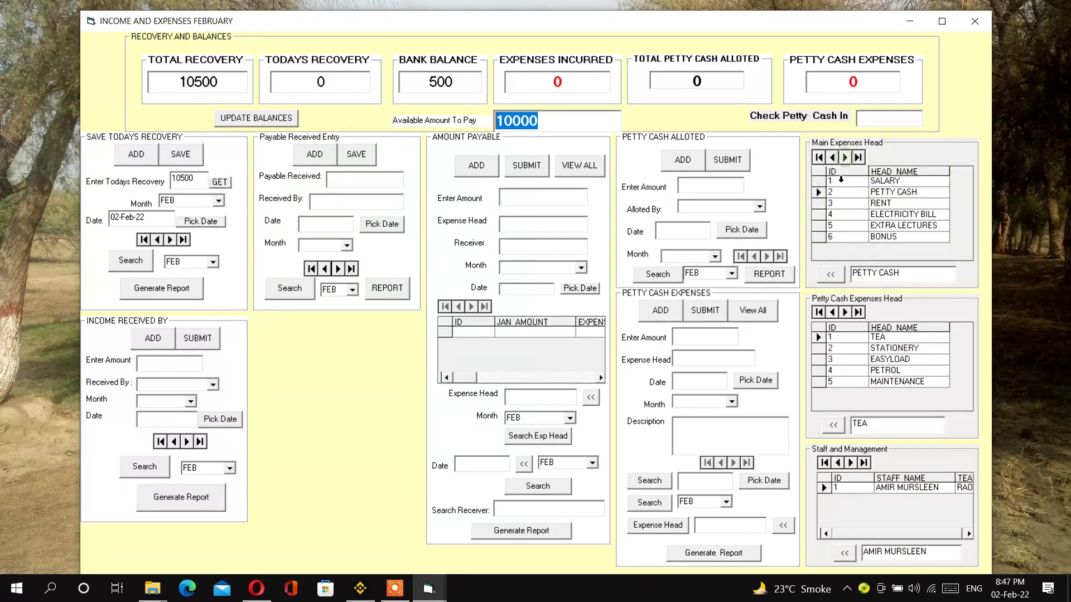
click(831, 275)
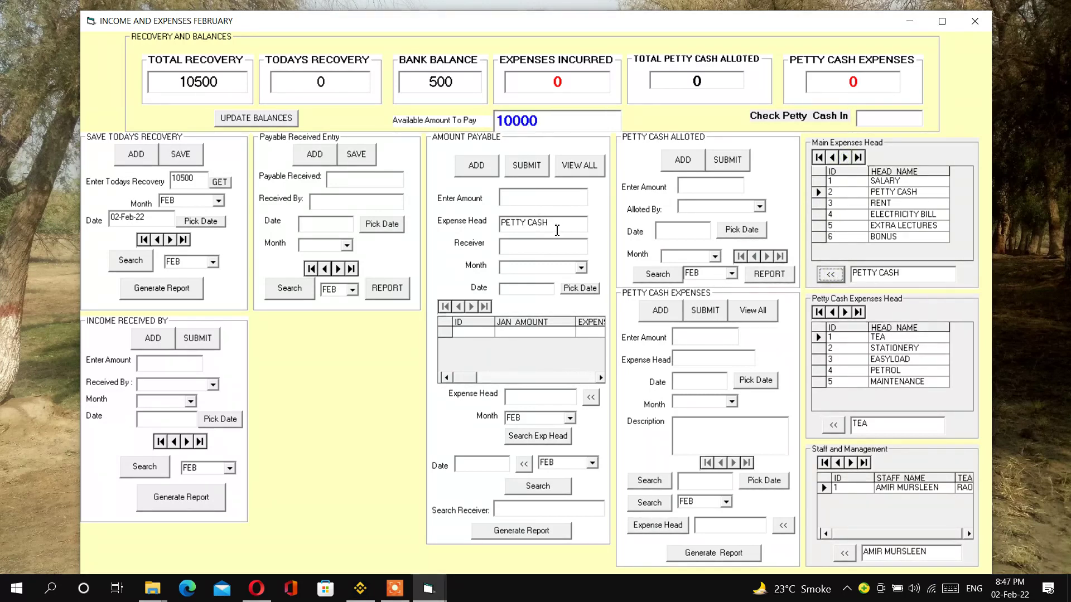
click(521, 198)
text(2000)
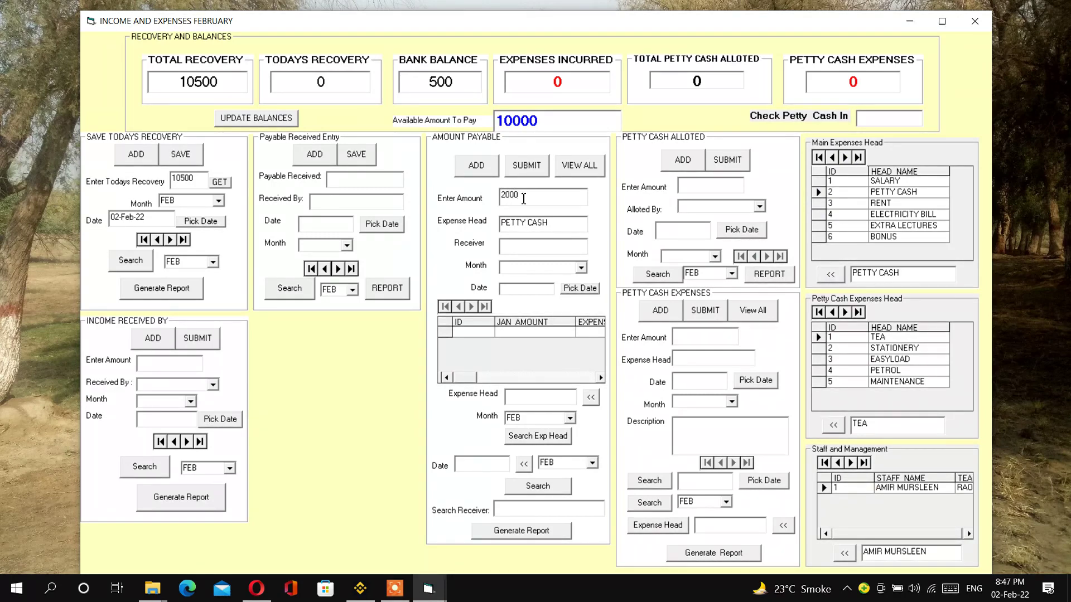
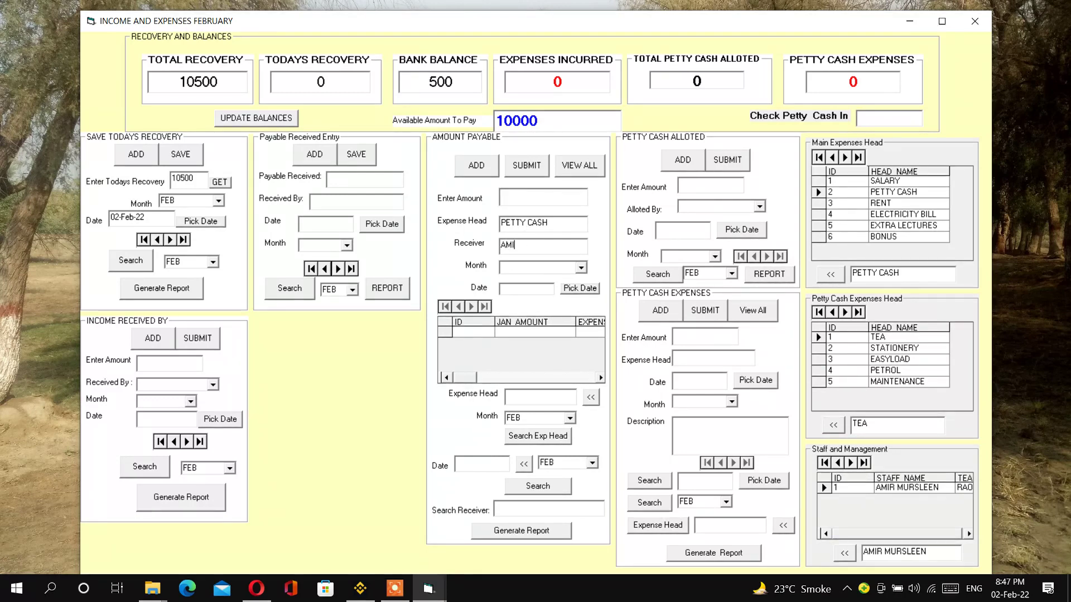
click(581, 267)
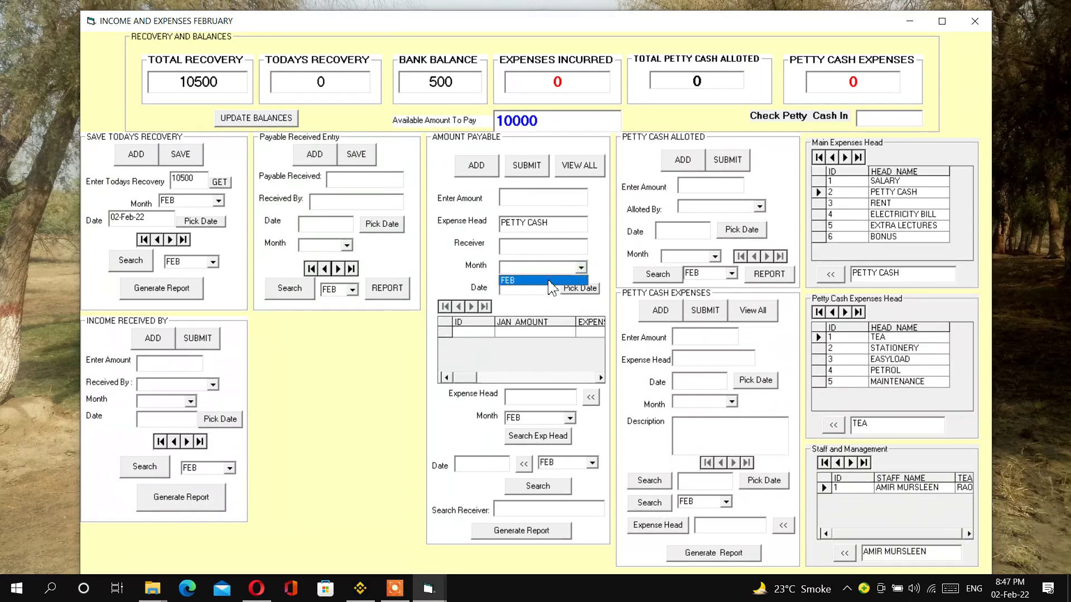
click(550, 281)
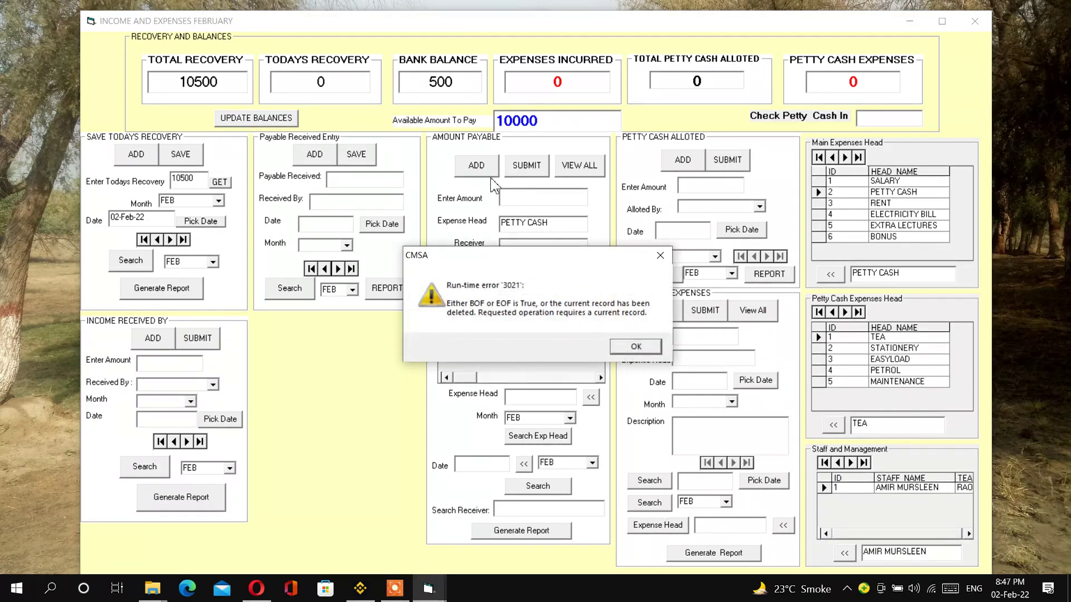
click(634, 346)
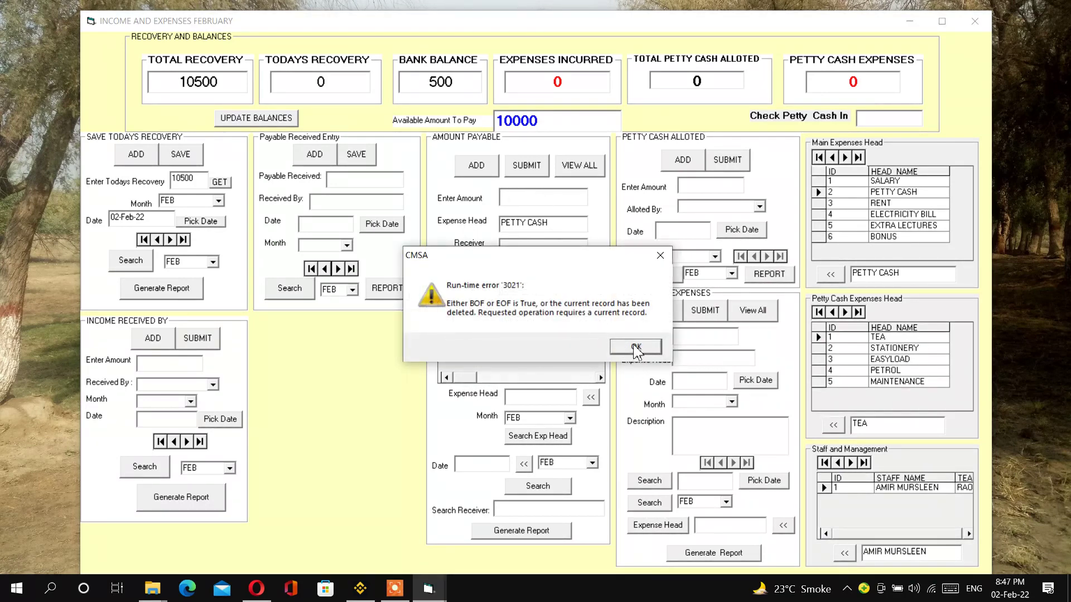
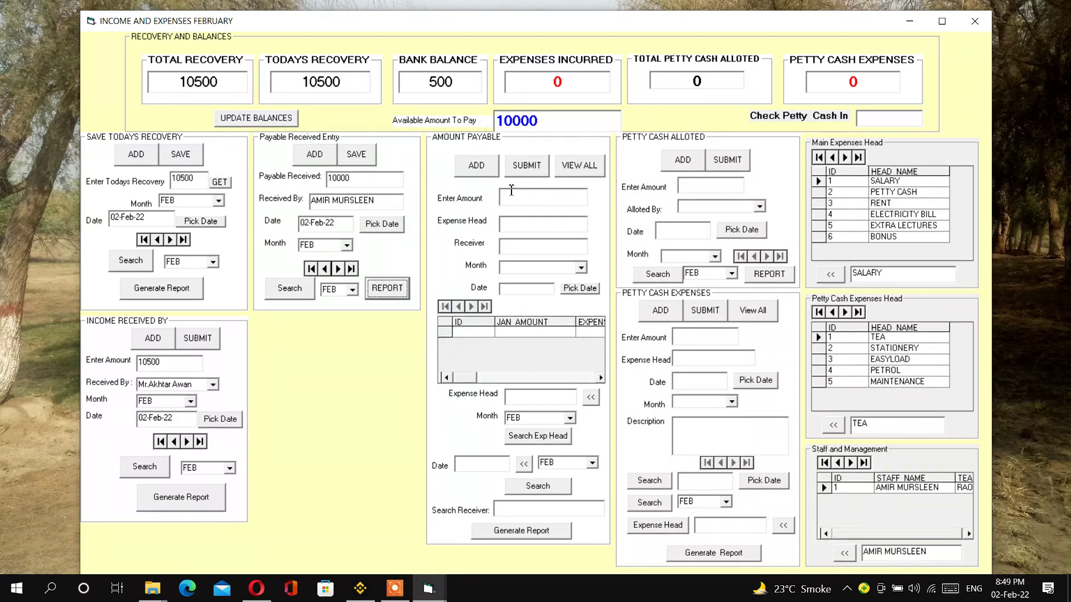
- Add a new PETTY CASH payable of 2000 with the receiver's name
click(477, 167)
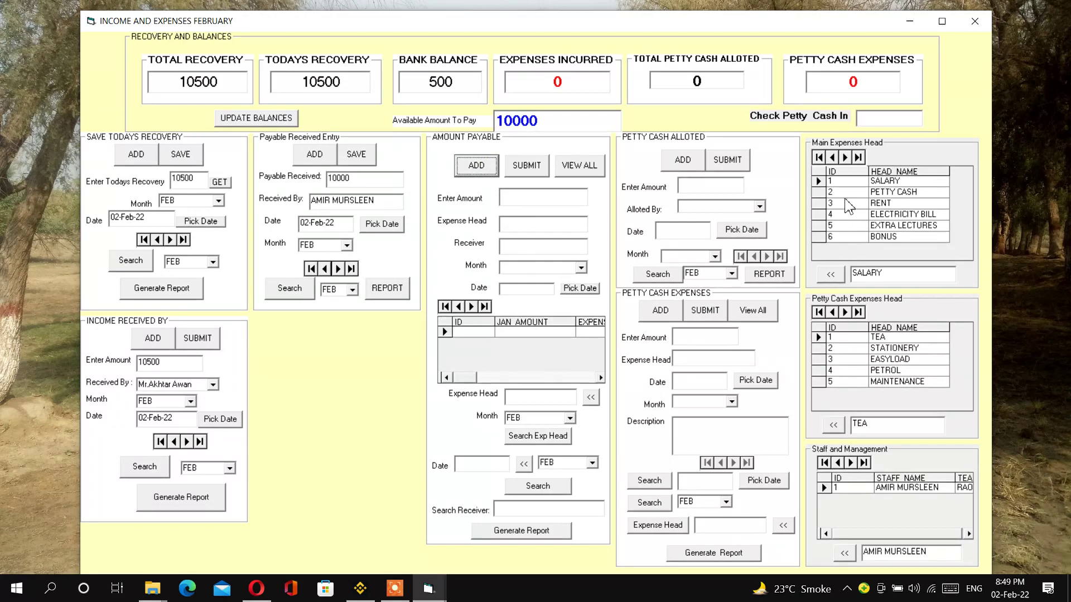
click(846, 158)
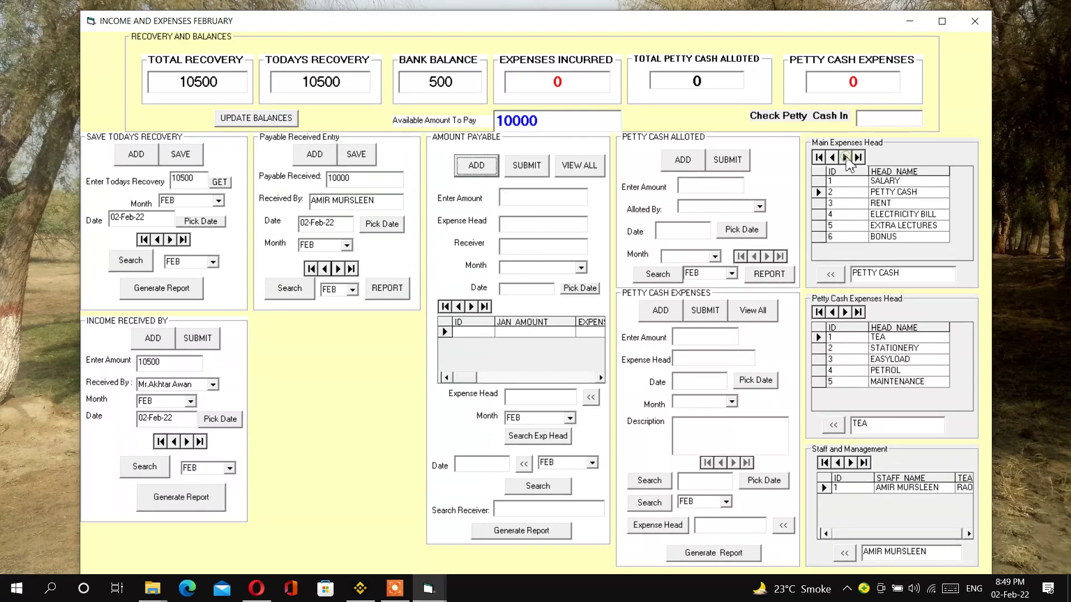
click(830, 275)
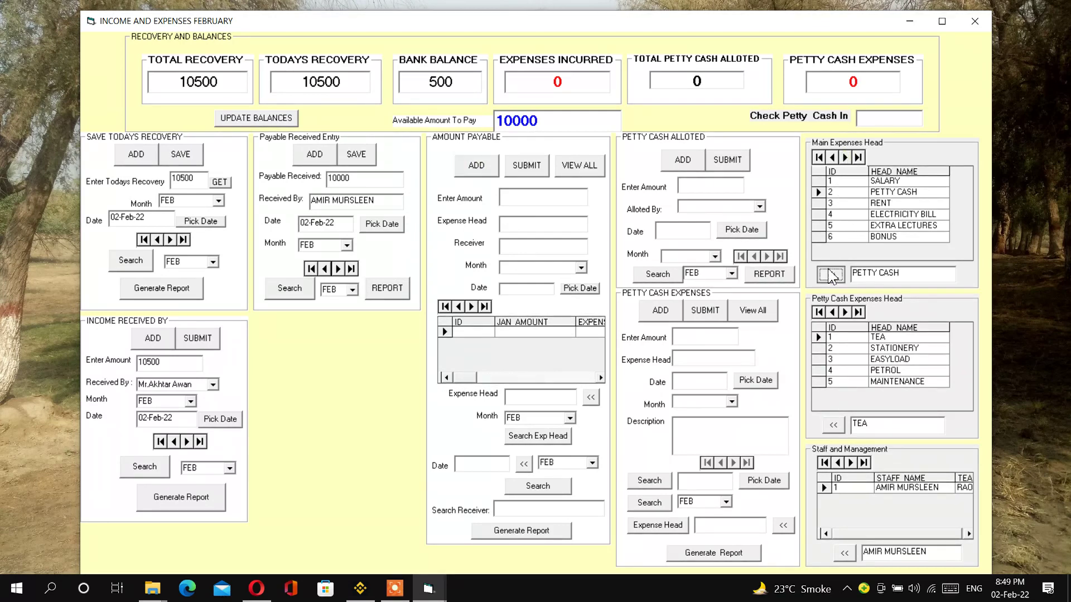
click(517, 202)
text(2000)
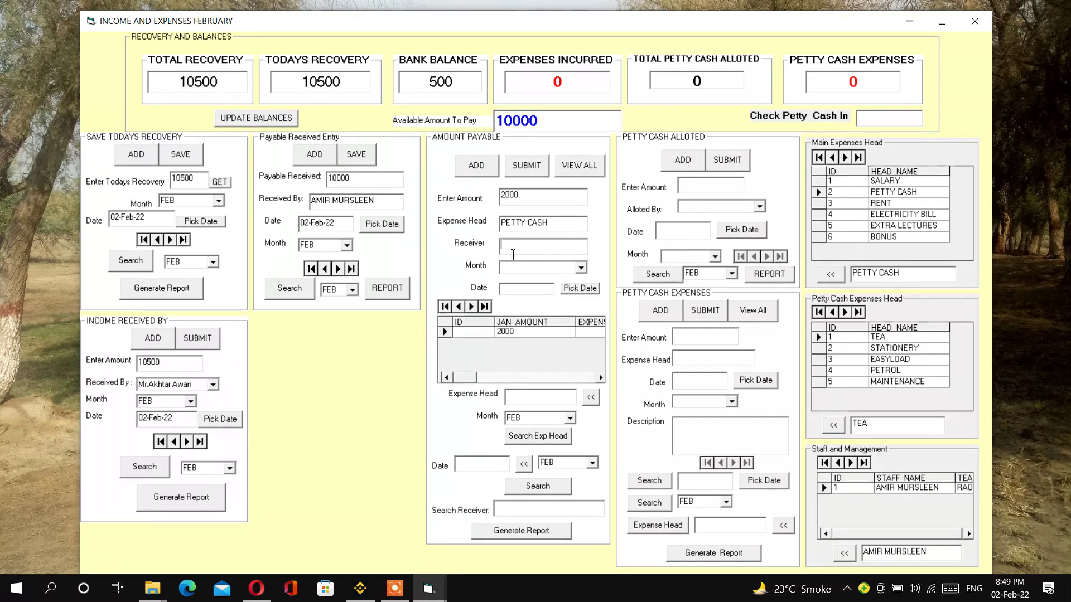
- Date the payable today for FEB, save it, and check expenses 2000 and available 8000
click(581, 268)
click(546, 289)
click(580, 288)
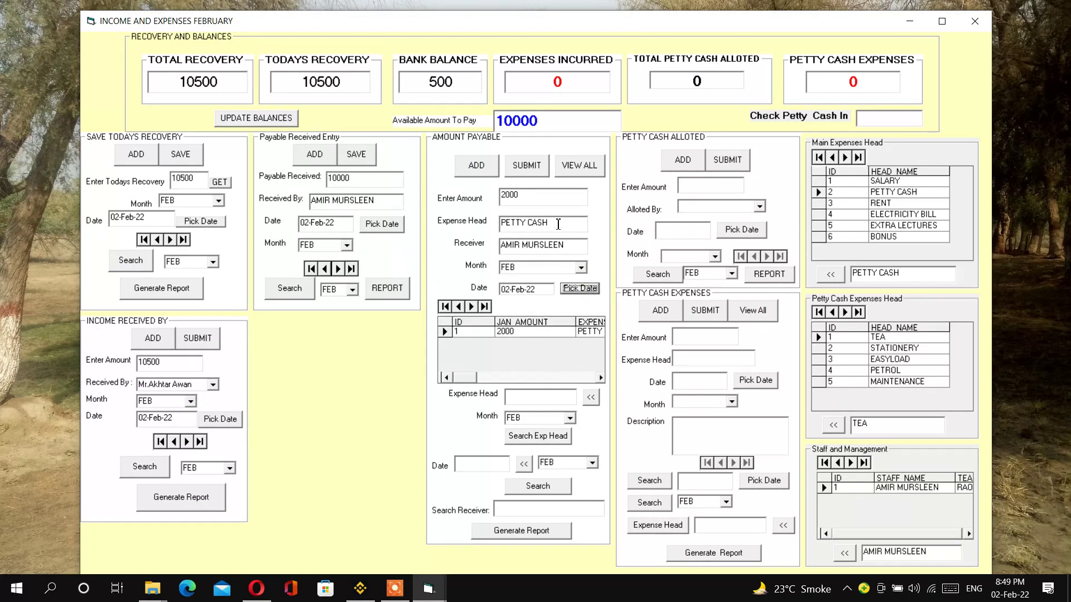
click(527, 166)
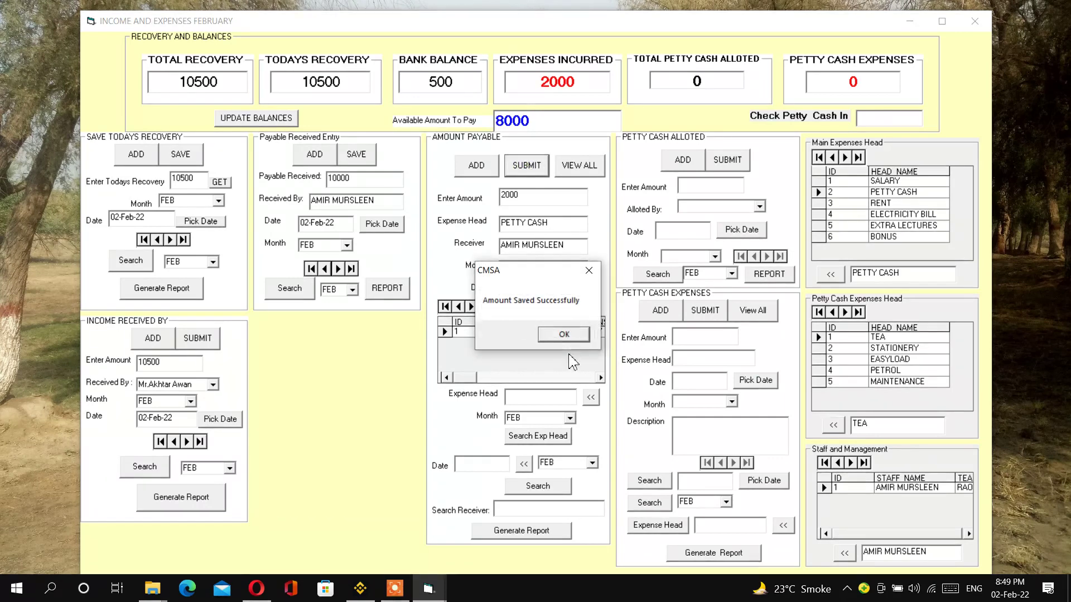
click(564, 335)
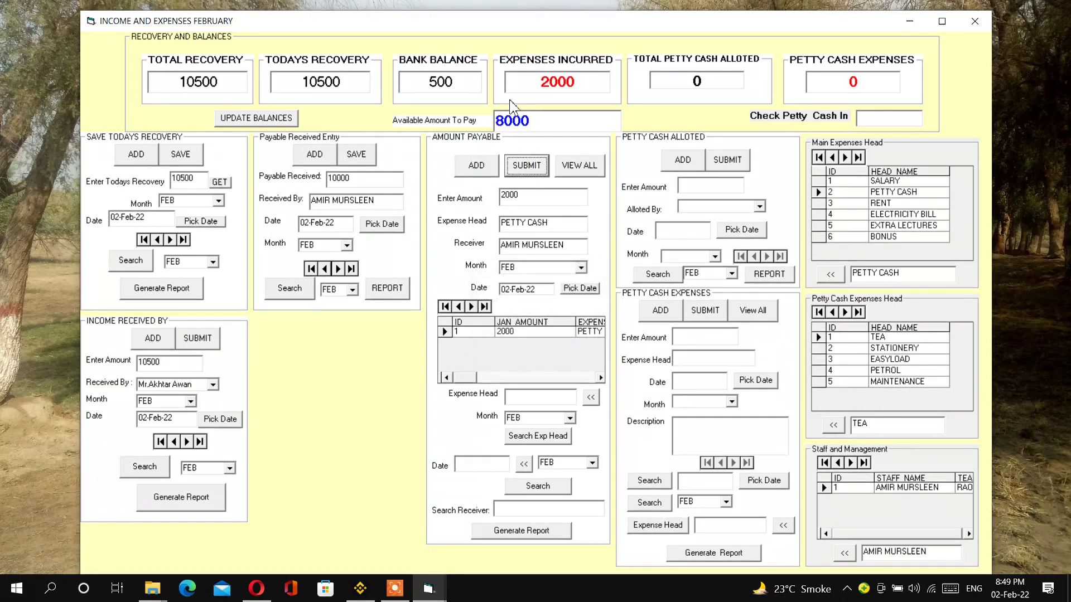
double_click(552, 84)
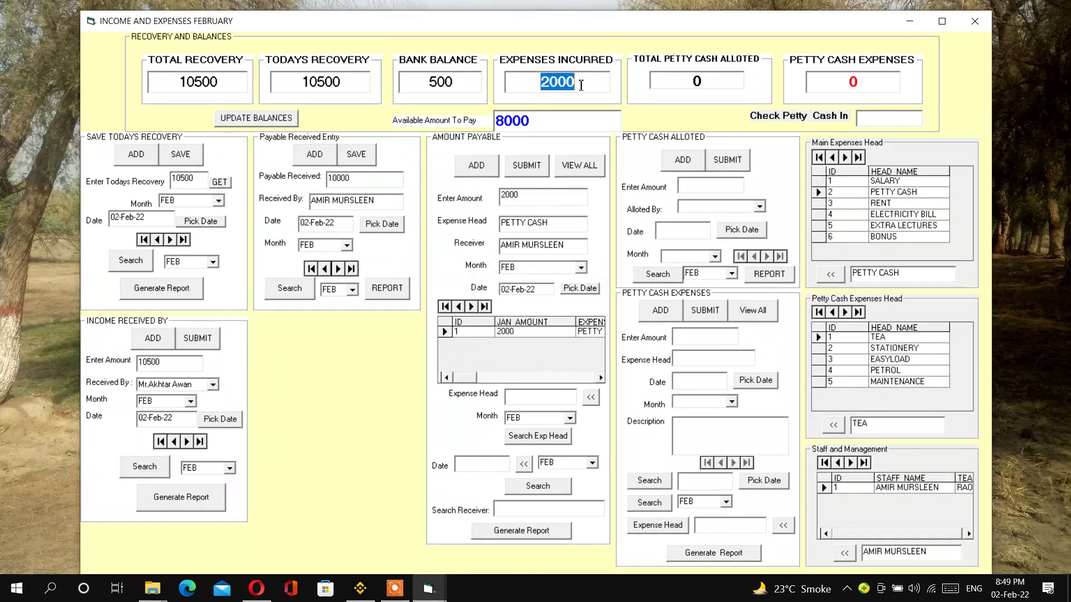
drag(538, 121, 508, 121)
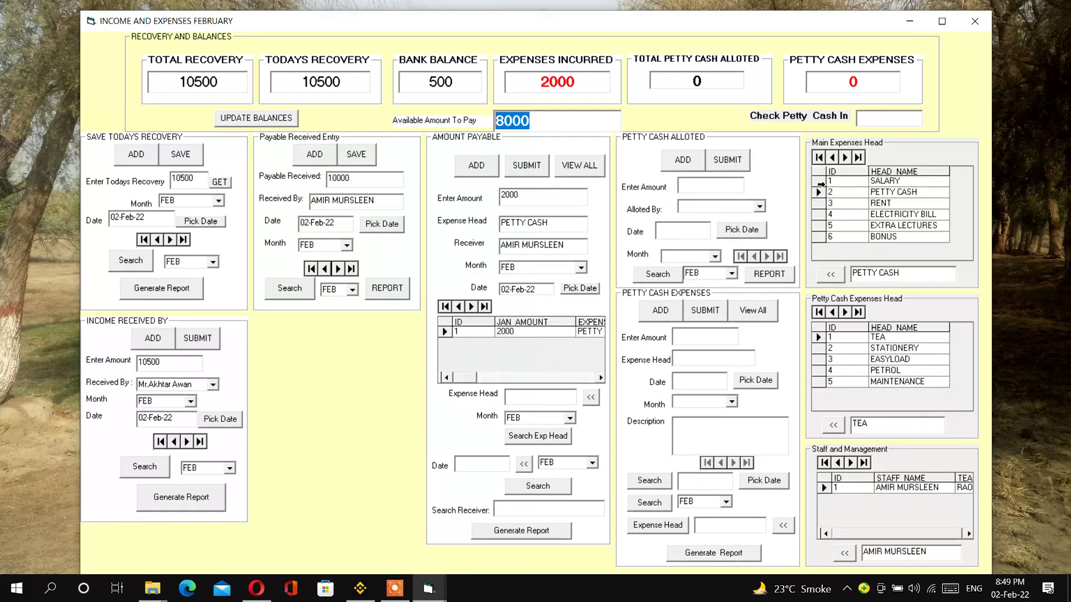
- Record a 1000 SALARY payable to the receiver for FEB, dated today
click(820, 182)
click(474, 166)
click(830, 274)
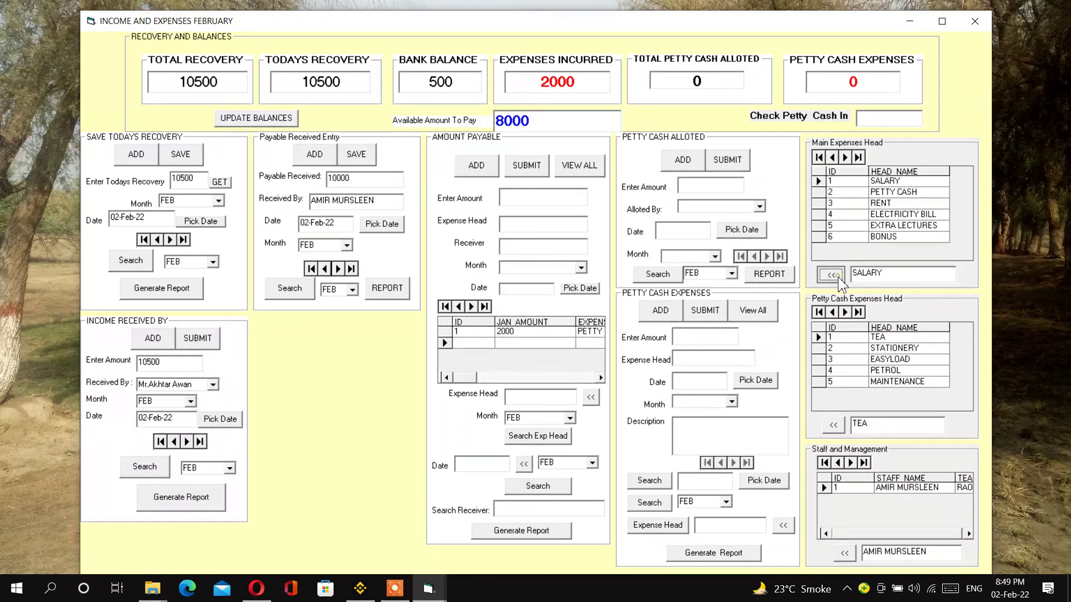
click(515, 198)
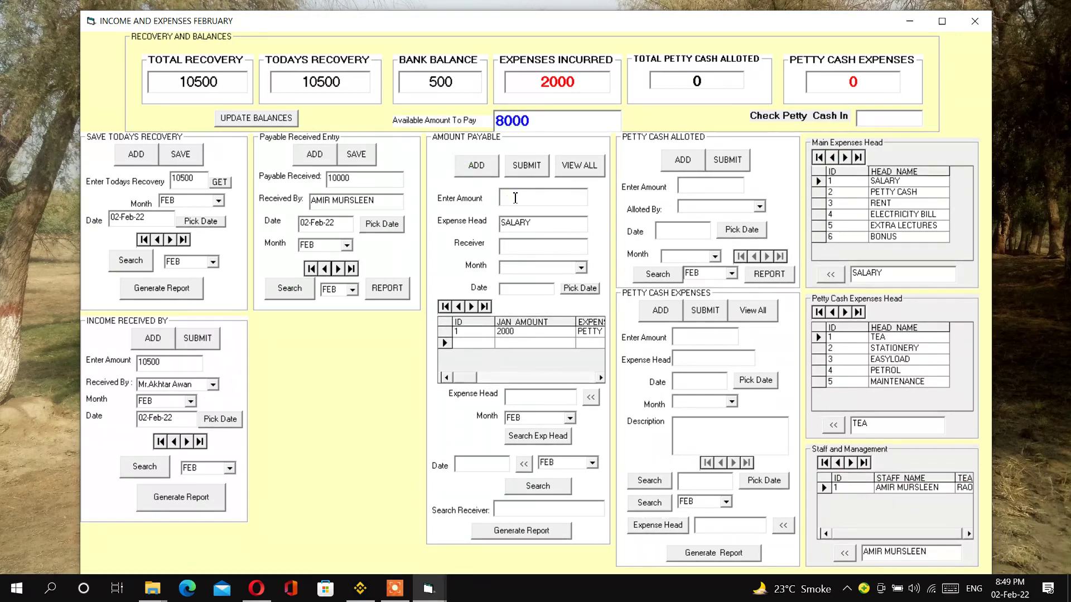
text(1000)
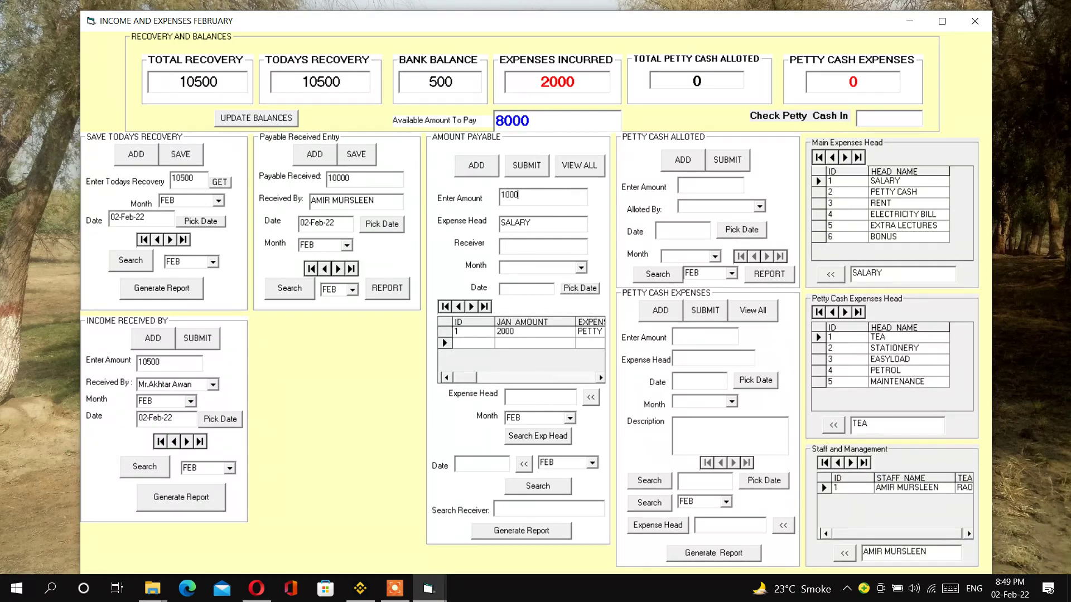
click(524, 250)
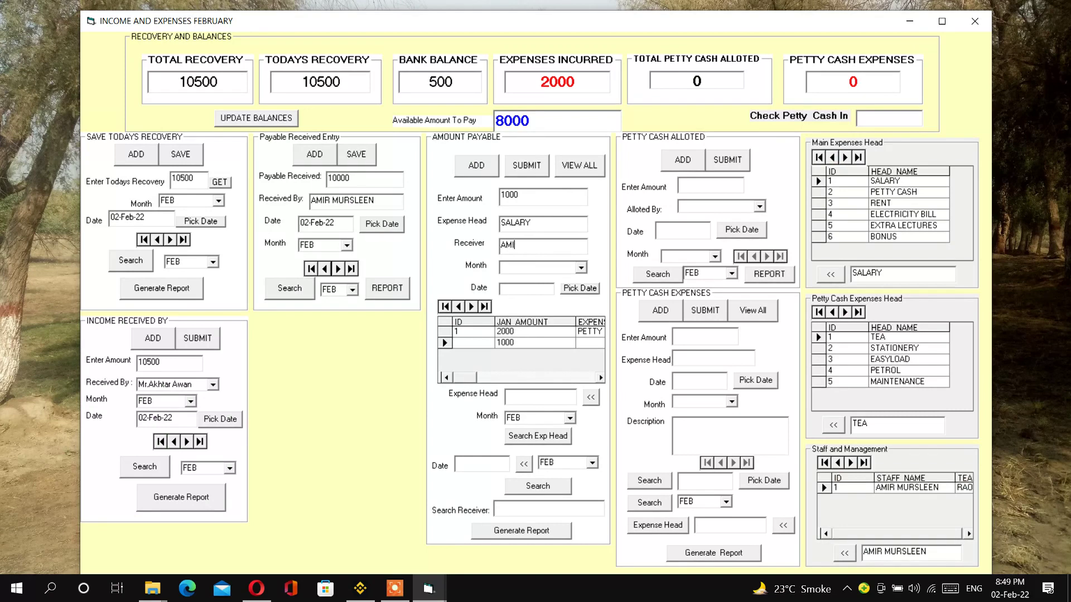
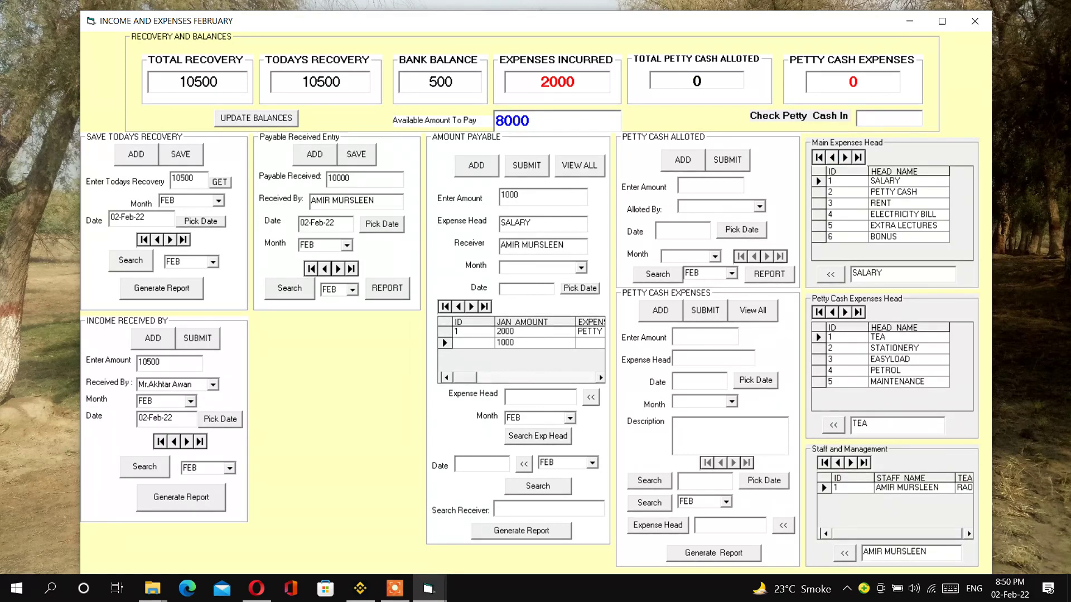
click(581, 267)
click(560, 286)
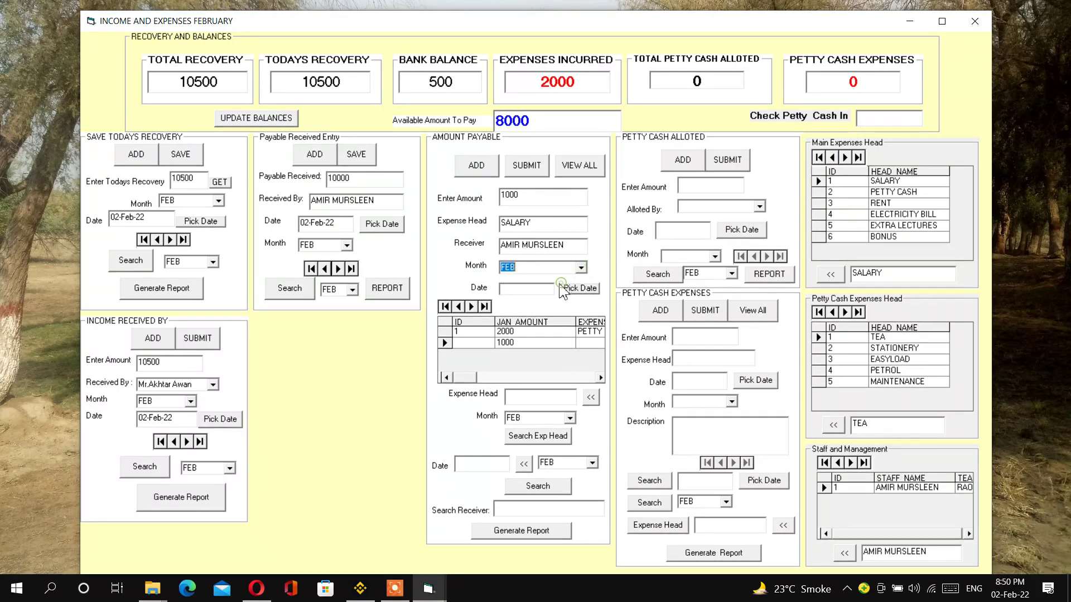
click(566, 289)
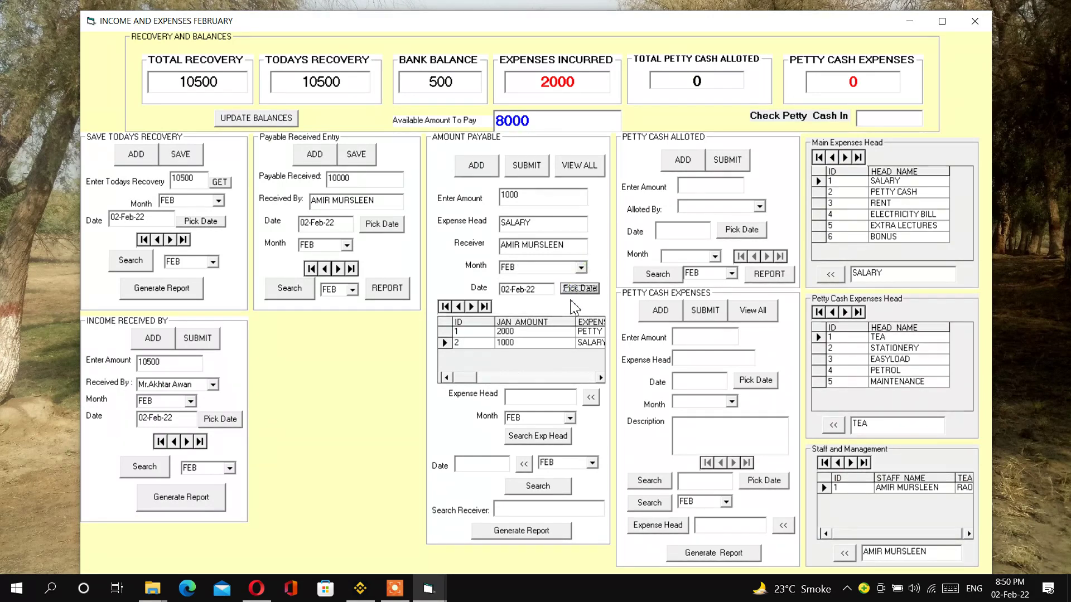
click(530, 167)
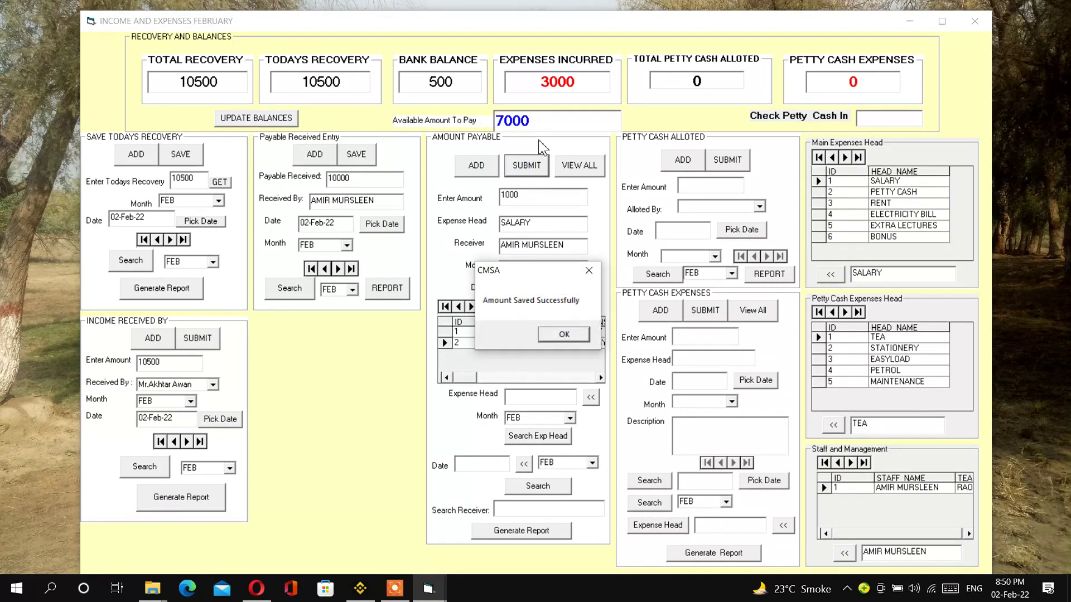
click(584, 335)
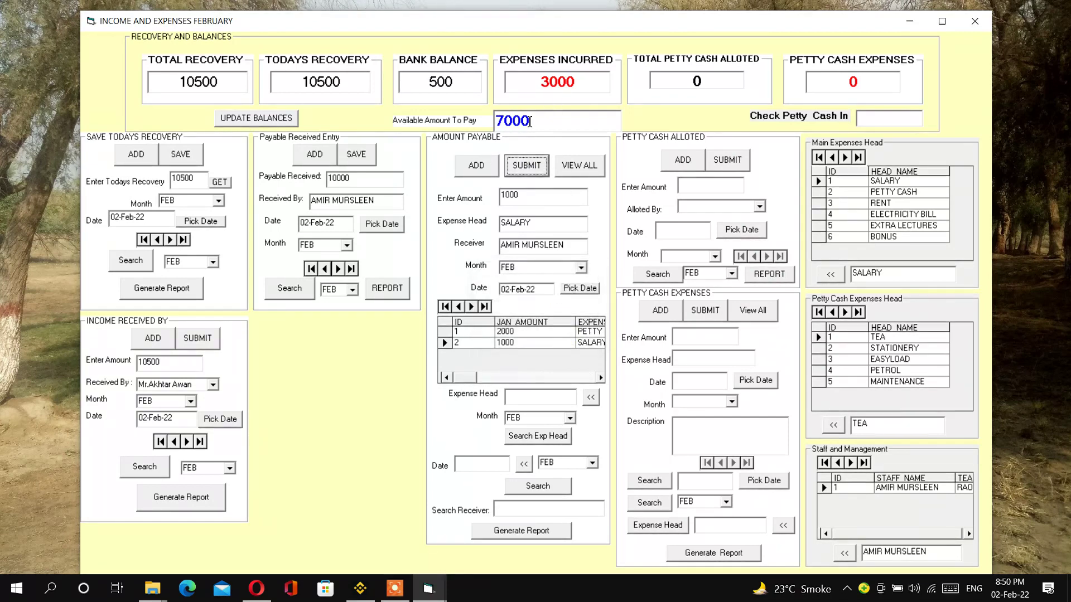
- Enter a new RENT payable of 3000 with the receiver's name
click(477, 166)
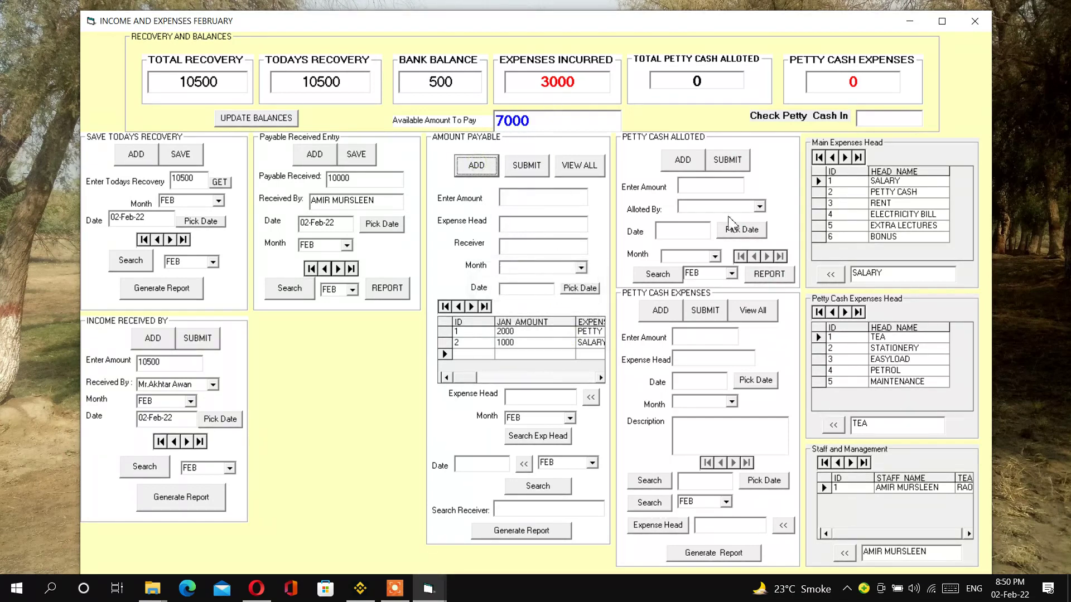
click(845, 158)
click(830, 274)
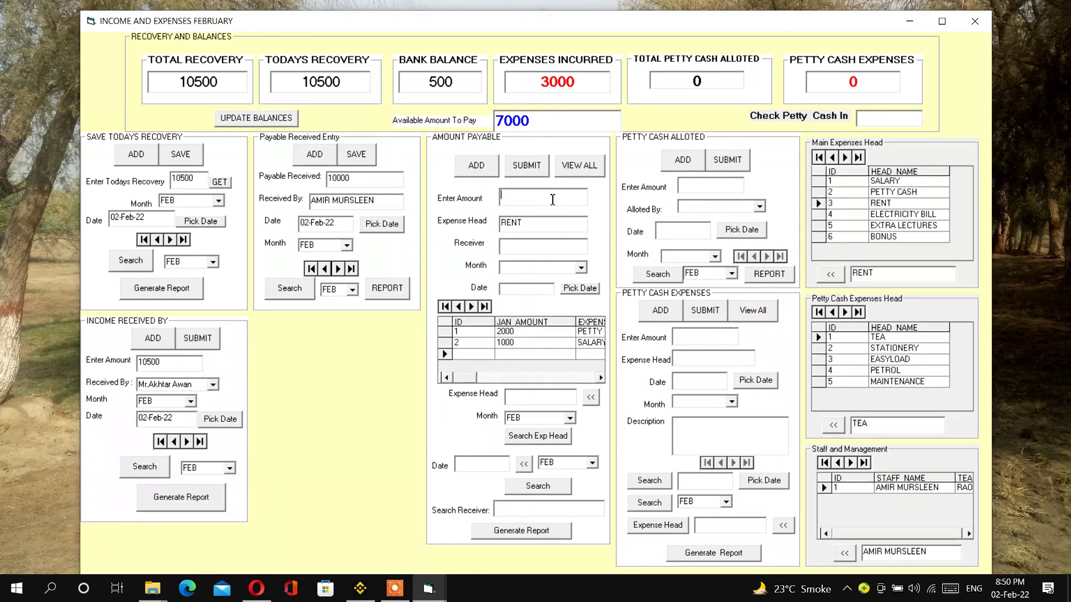
text(3000)
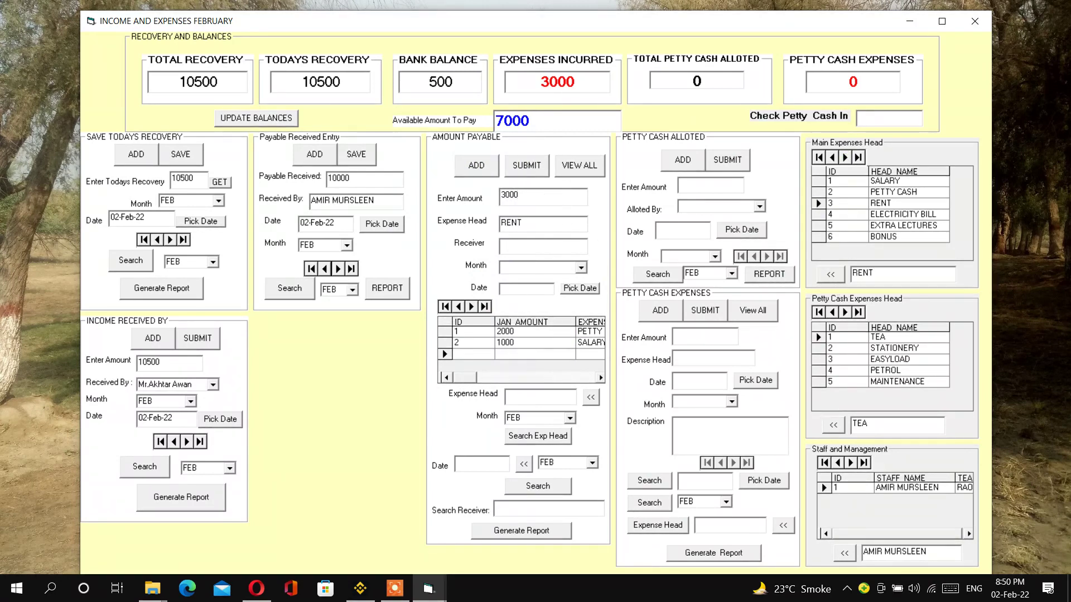
click(548, 247)
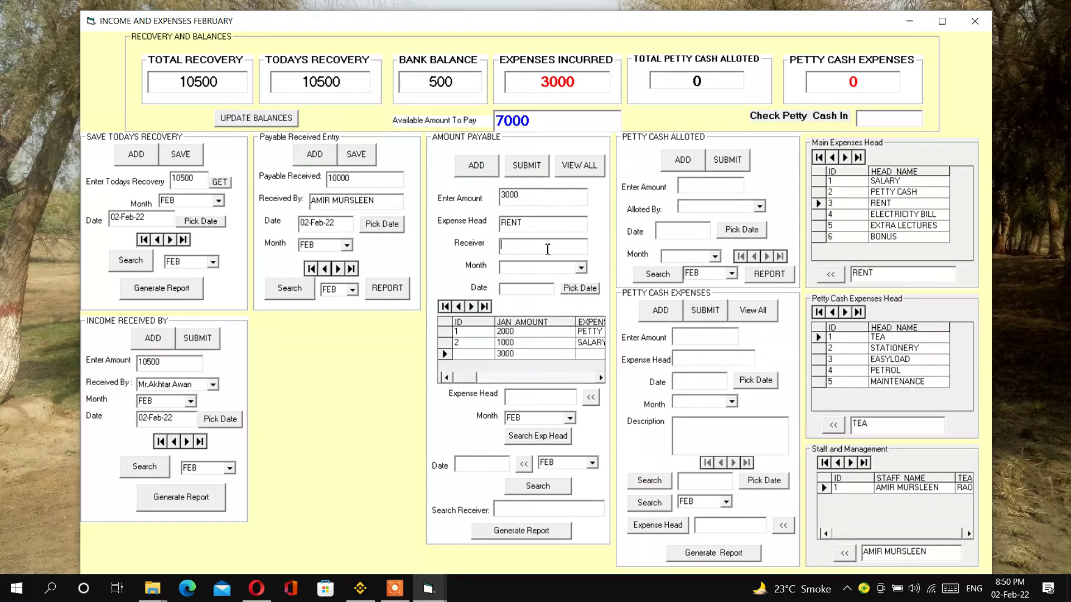
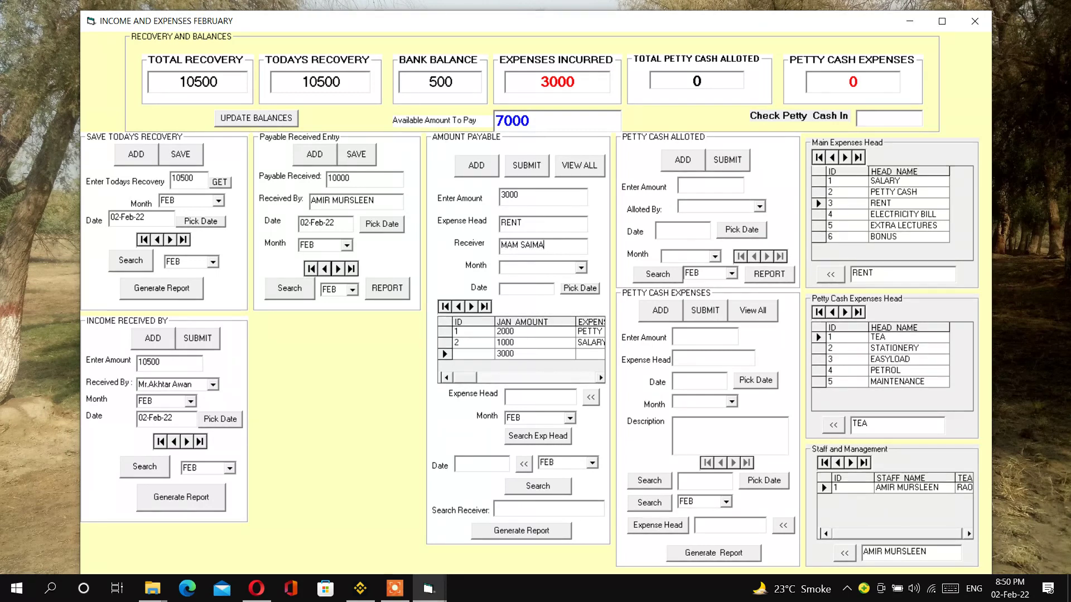
- Set the rent payment to FEB with today's date and save it
click(580, 268)
click(576, 280)
click(580, 287)
click(527, 170)
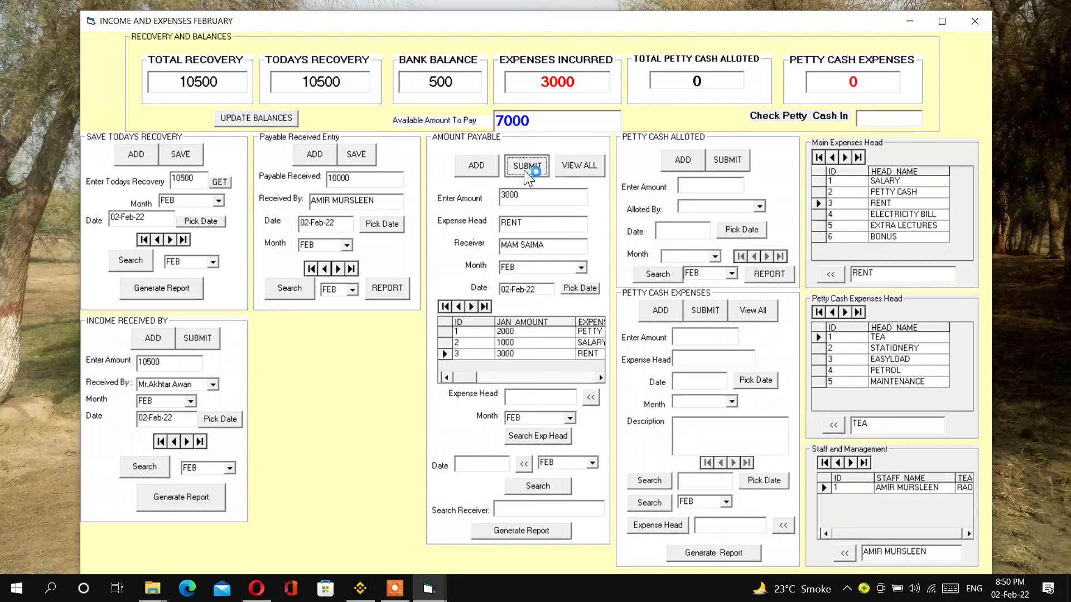
click(568, 334)
click(478, 168)
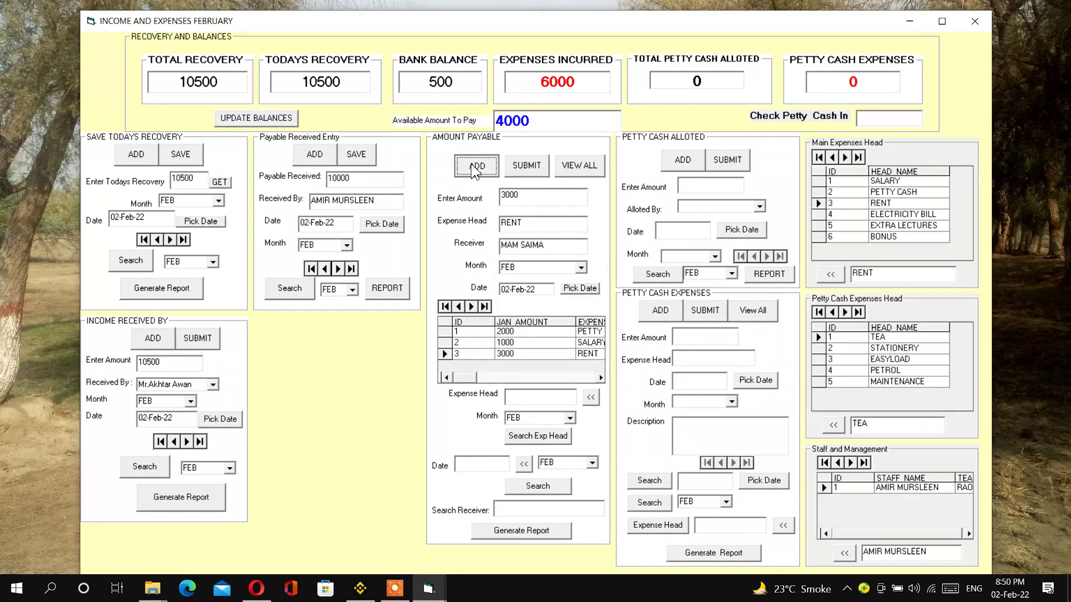
- Record a 1000 ELECTRICITY BILL payable to the receiver for FEB, dated today
click(844, 157)
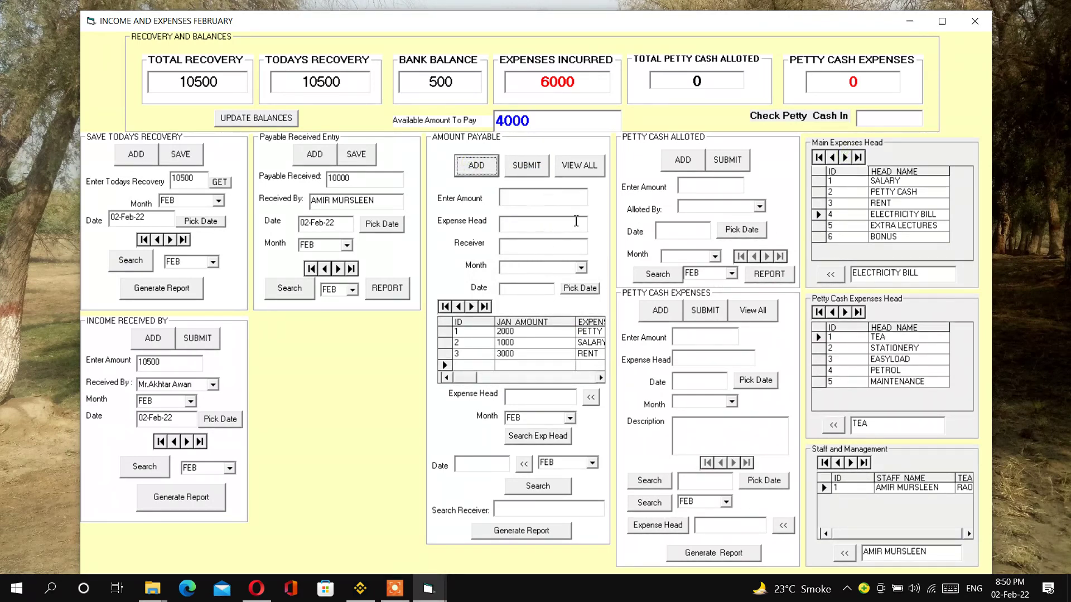
click(831, 273)
click(525, 202)
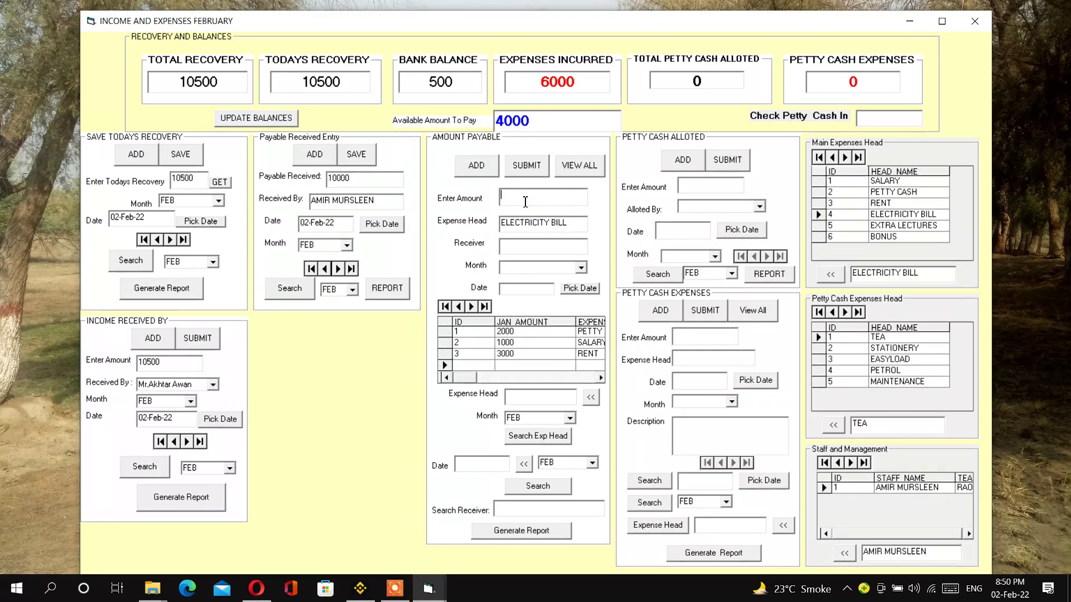
text(1000)
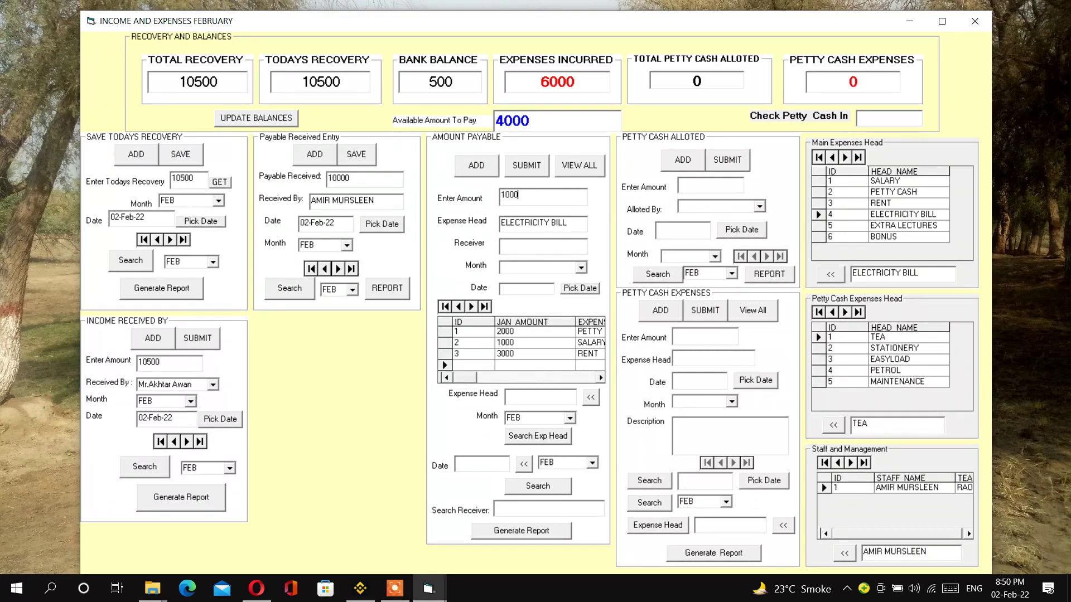
click(567, 249)
text(AFFAN)
click(581, 268)
click(562, 280)
click(574, 288)
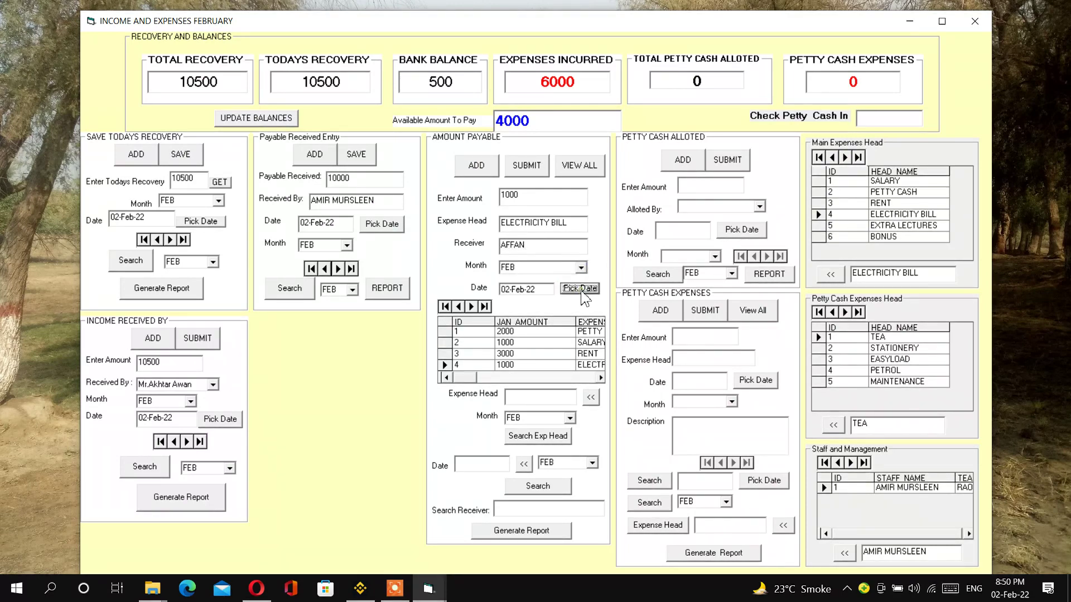
click(527, 165)
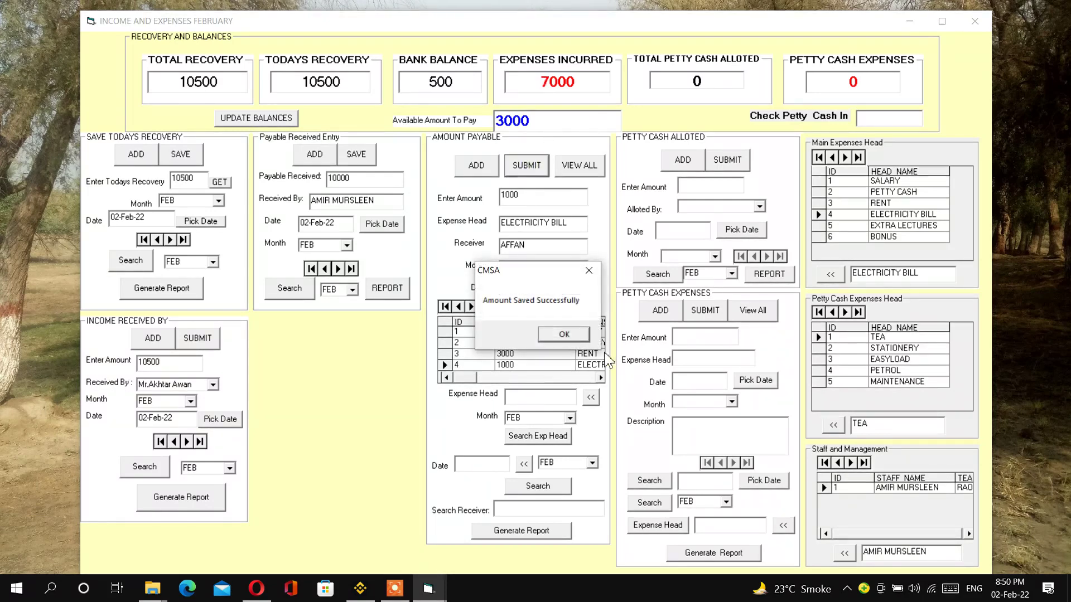
click(572, 336)
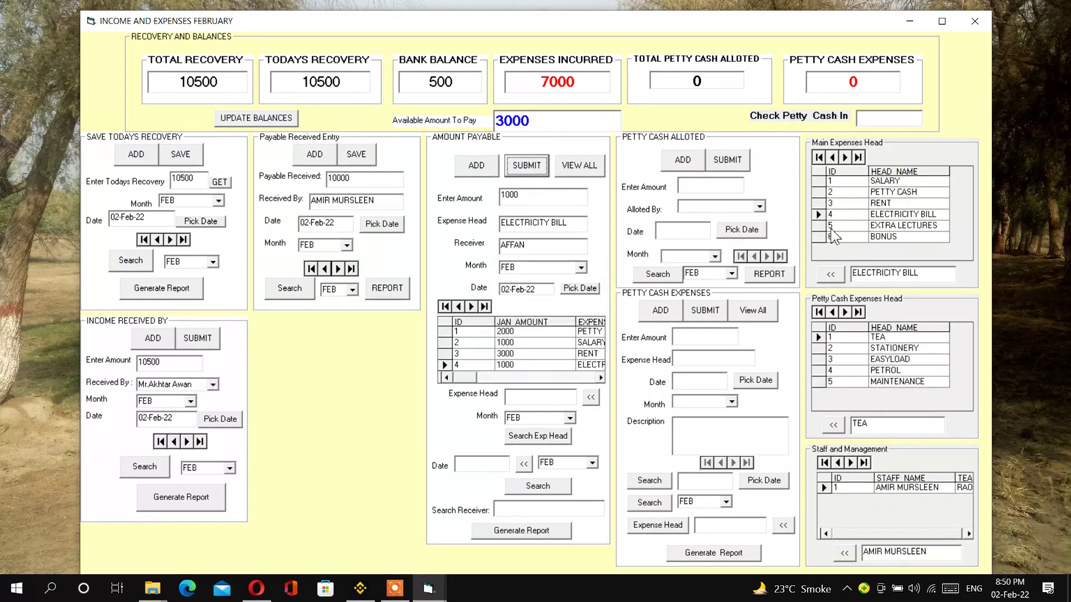
- Record a 3000 EXTRA LECTURES payable to the staff member for FEB, dated today
click(845, 158)
click(477, 173)
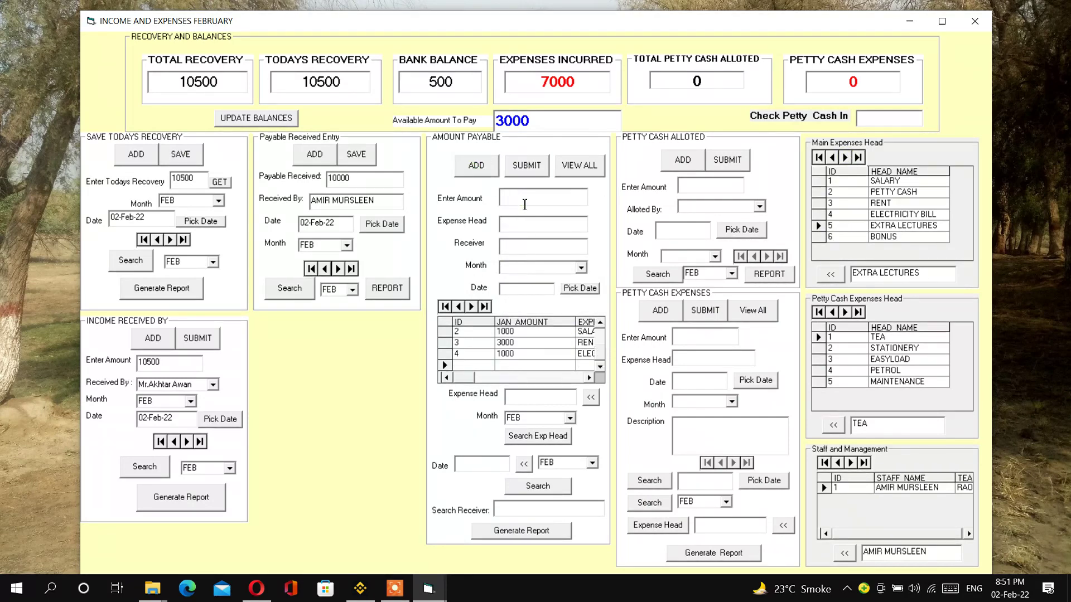
text(3000)
click(844, 553)
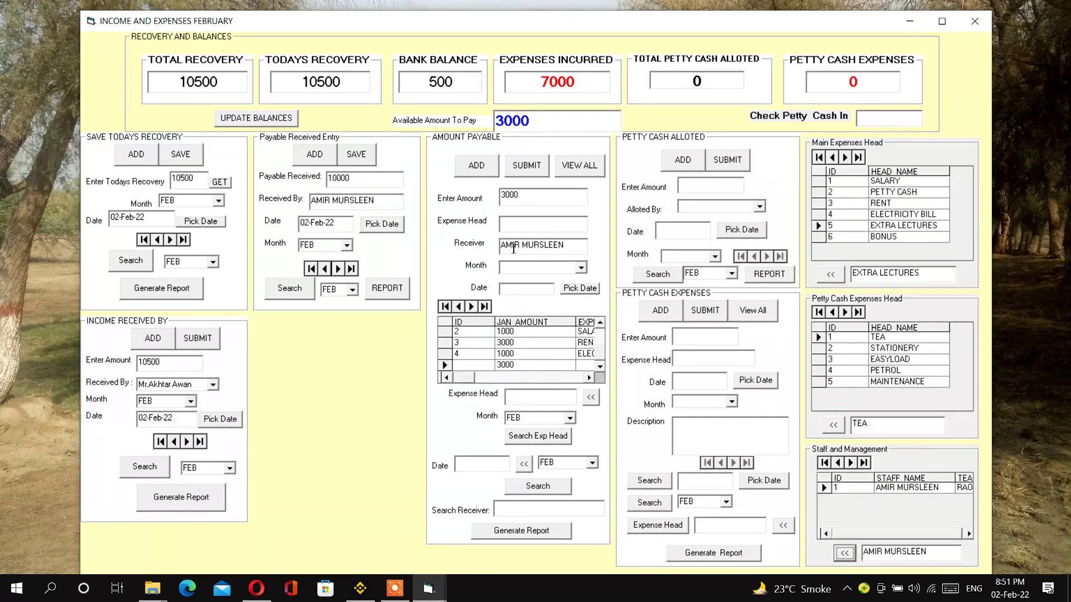
click(524, 224)
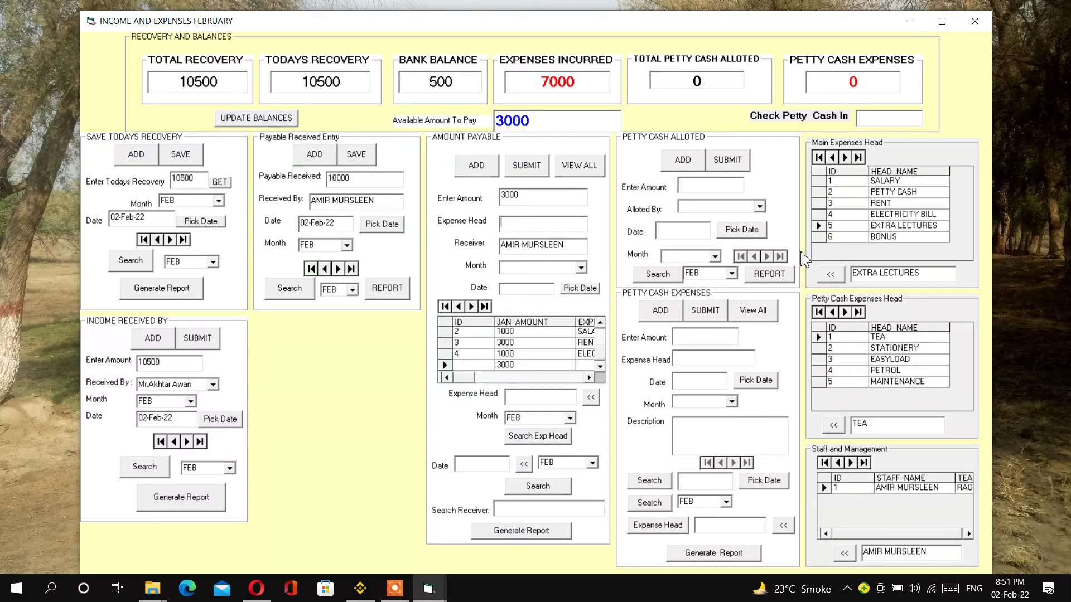
click(830, 275)
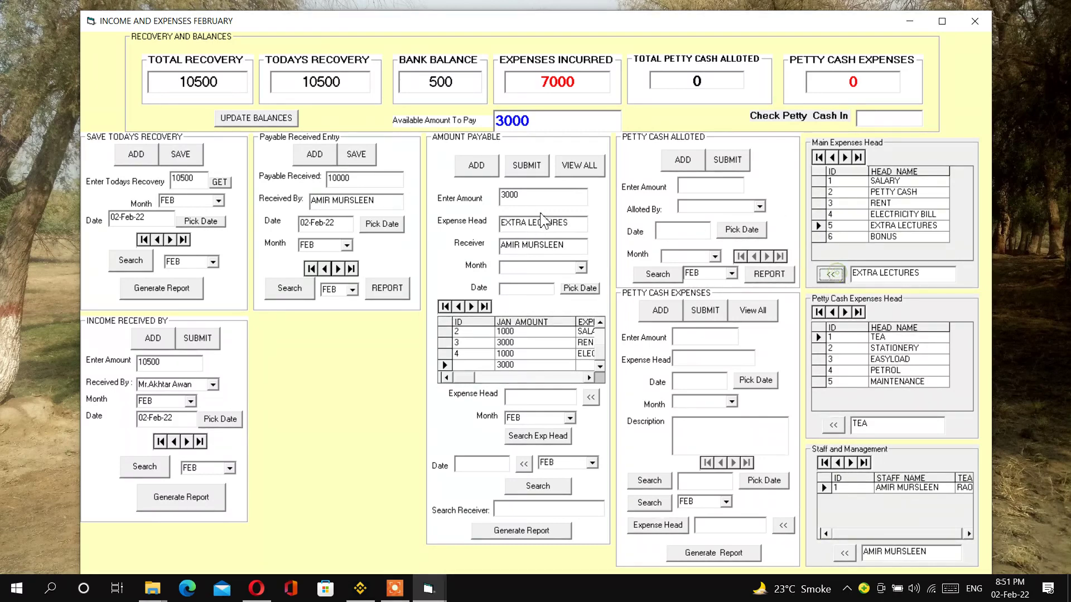
click(519, 266)
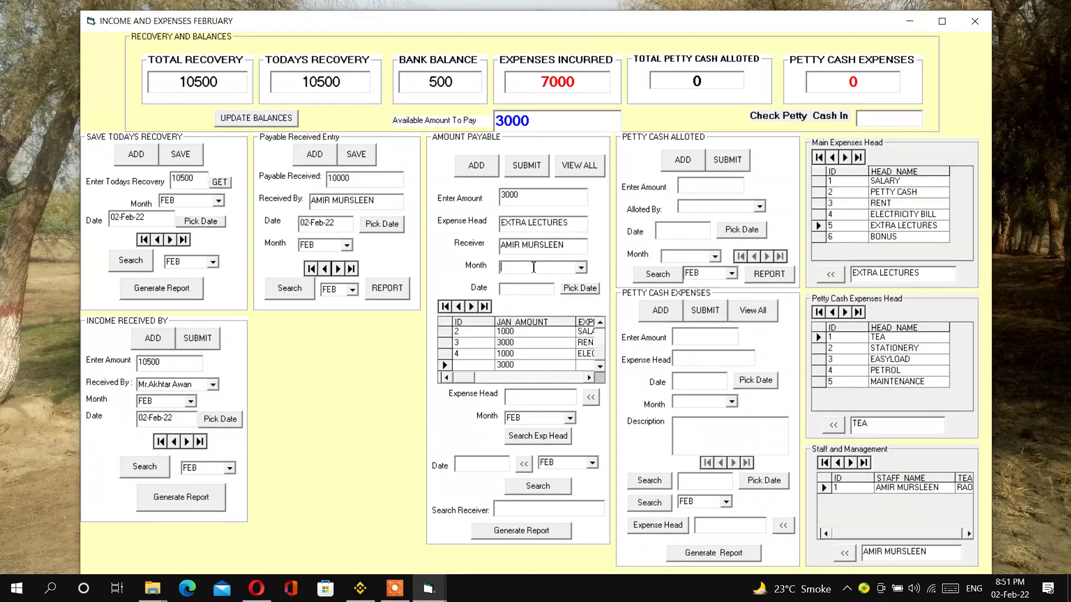
click(581, 267)
click(529, 277)
click(580, 289)
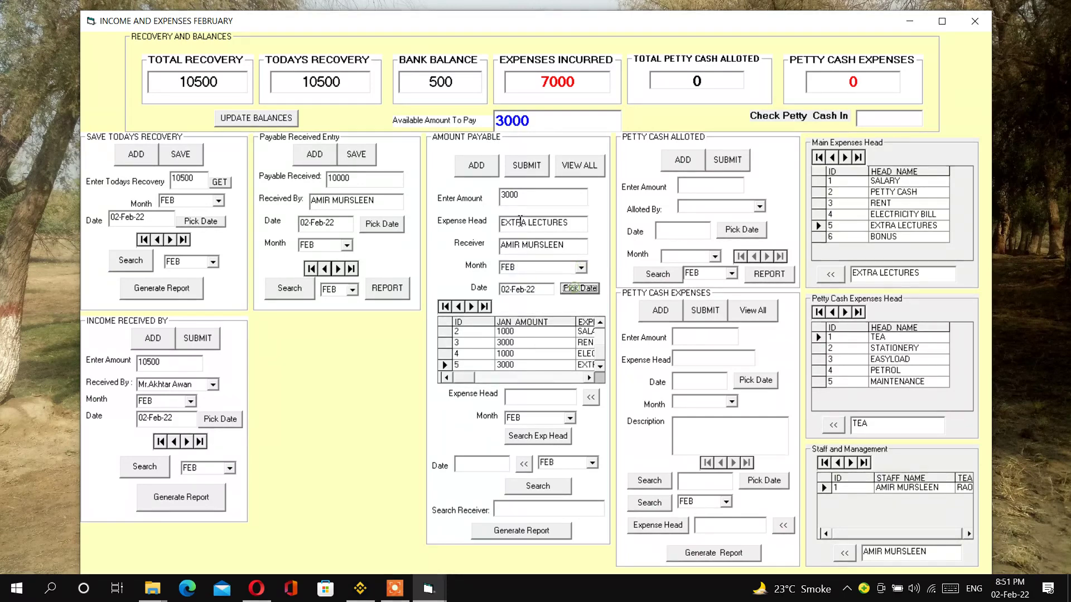
click(526, 177)
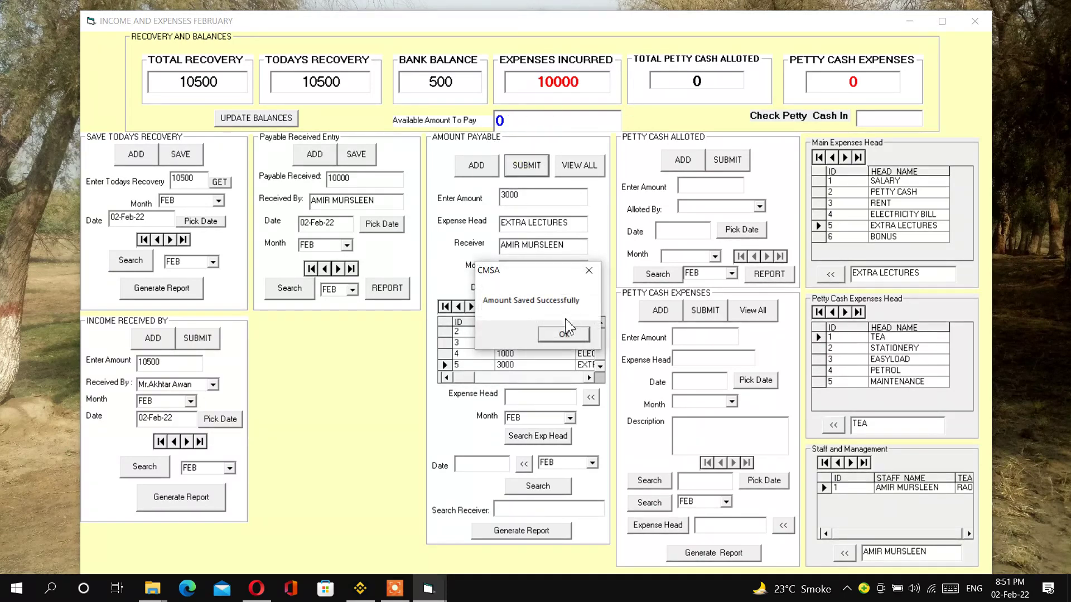
click(566, 331)
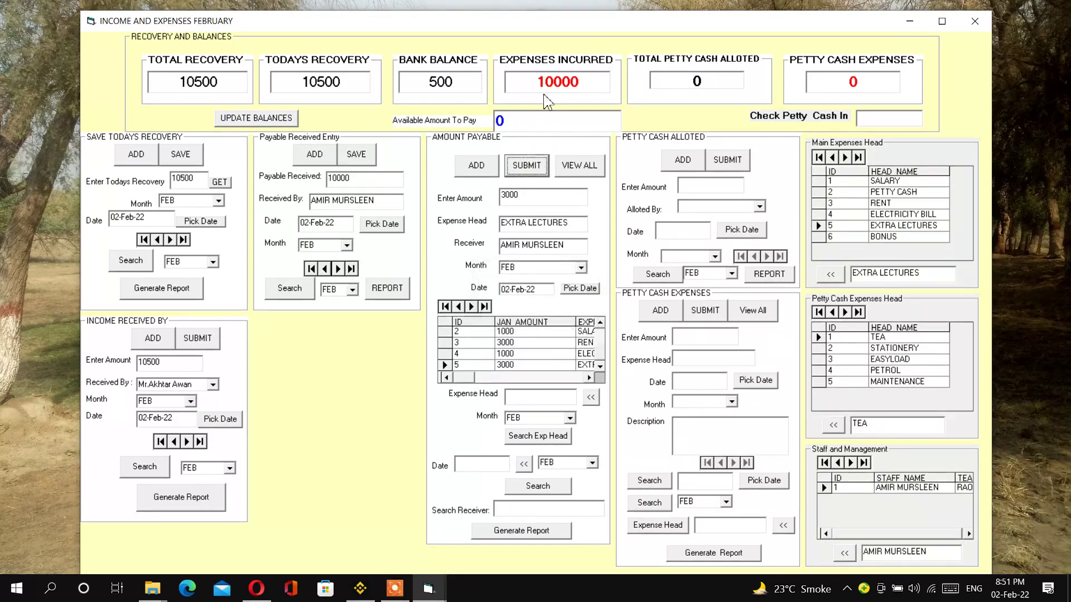
- Update balances and check bank balance 500, expenses 10000 and total recovery 10500
click(257, 118)
click(567, 333)
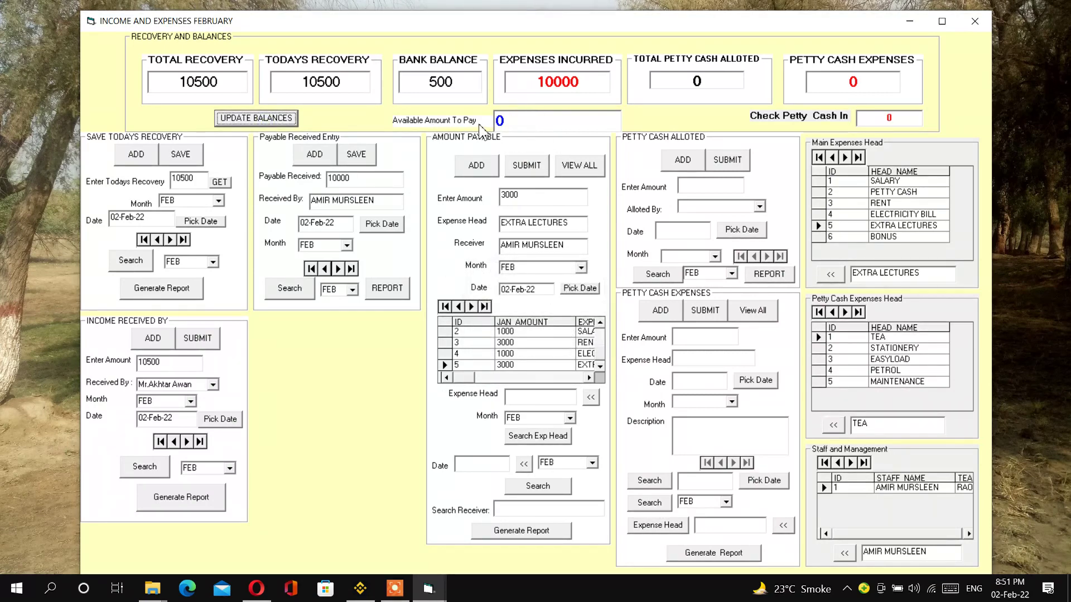
drag(453, 83, 416, 85)
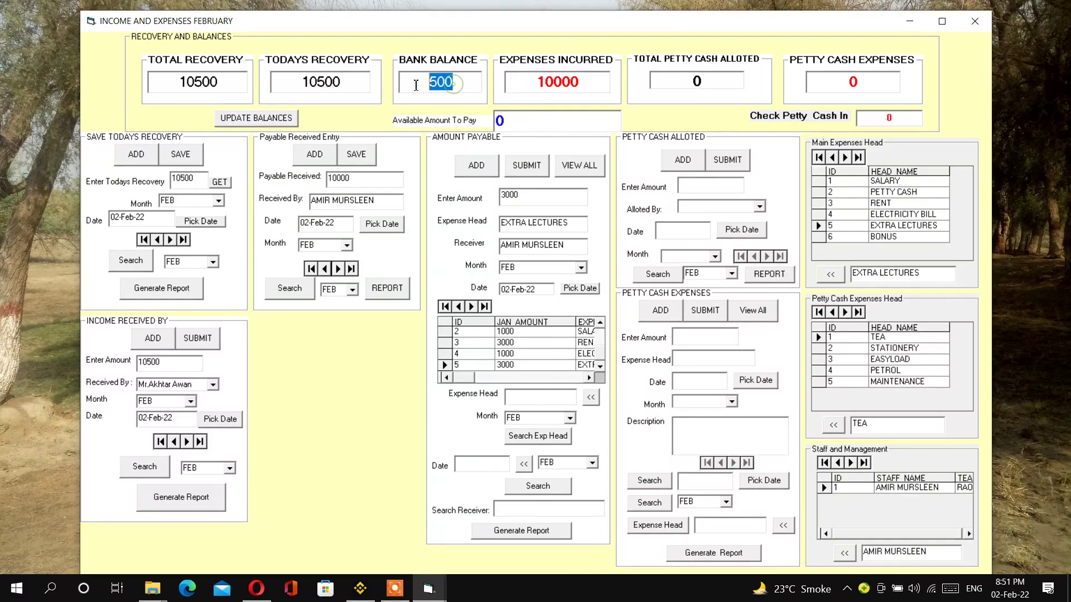
drag(585, 82, 527, 84)
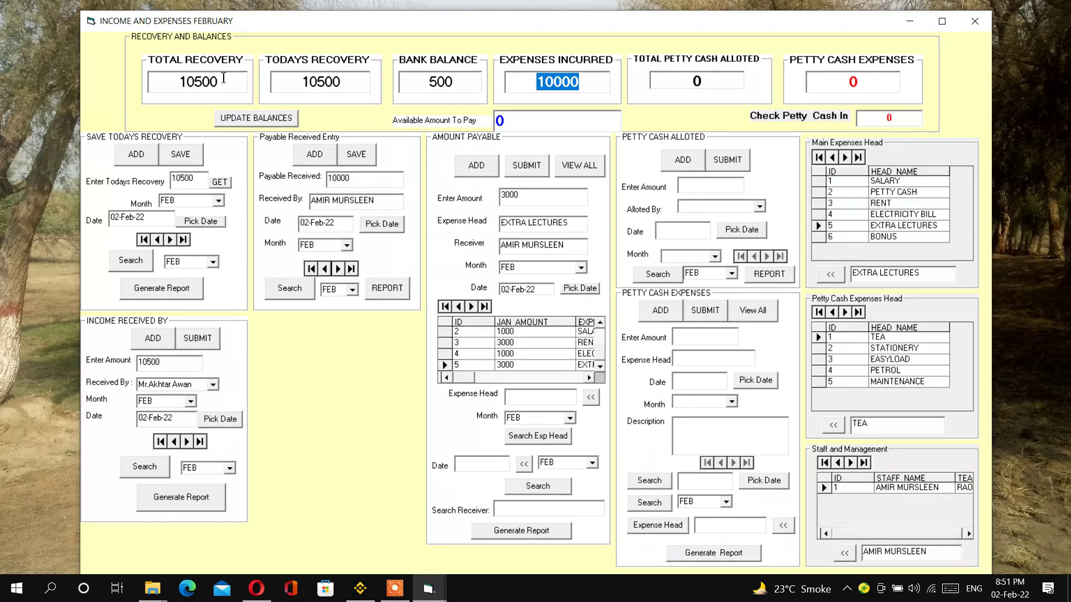
drag(223, 82, 177, 80)
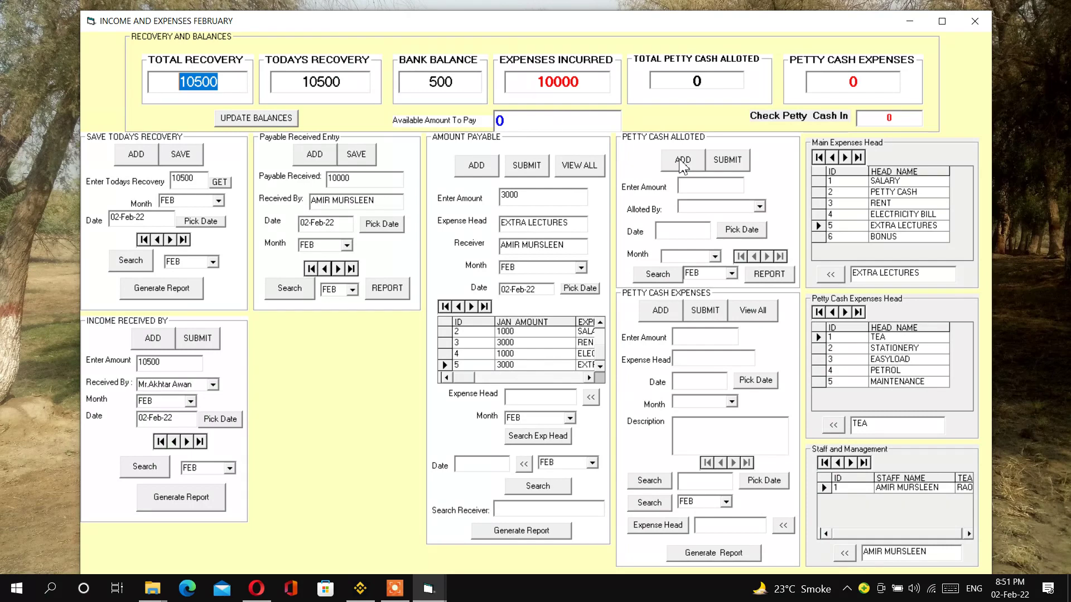
click(682, 163)
click(723, 189)
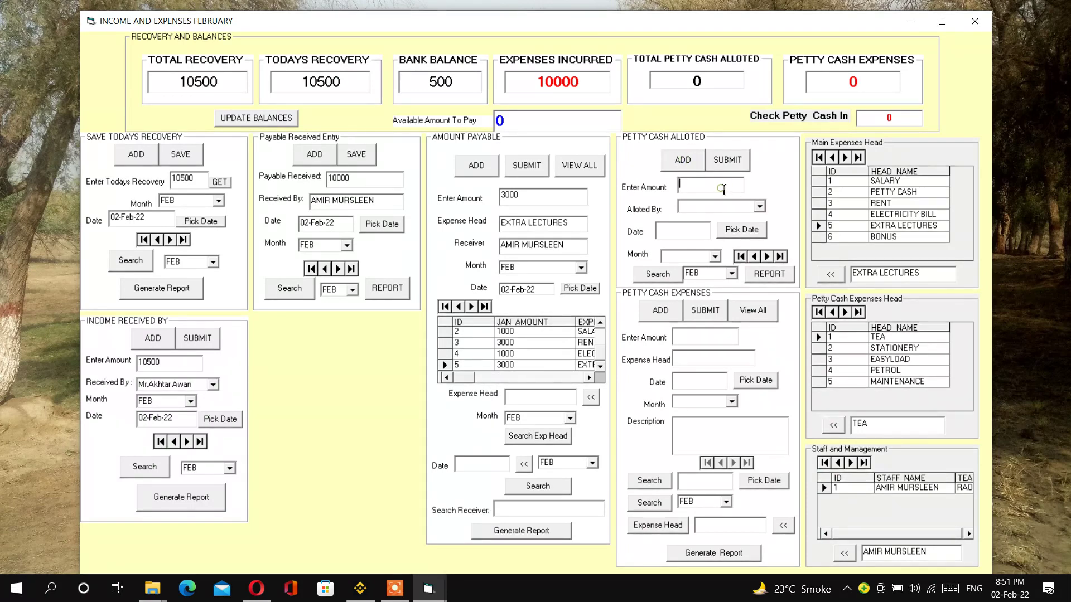
text(2000)
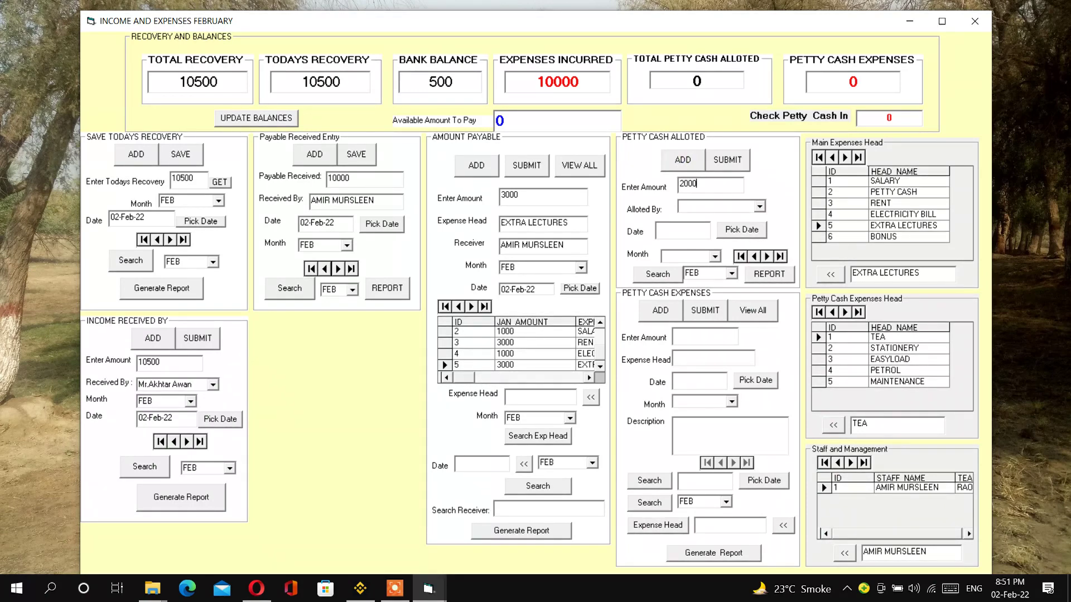
click(760, 207)
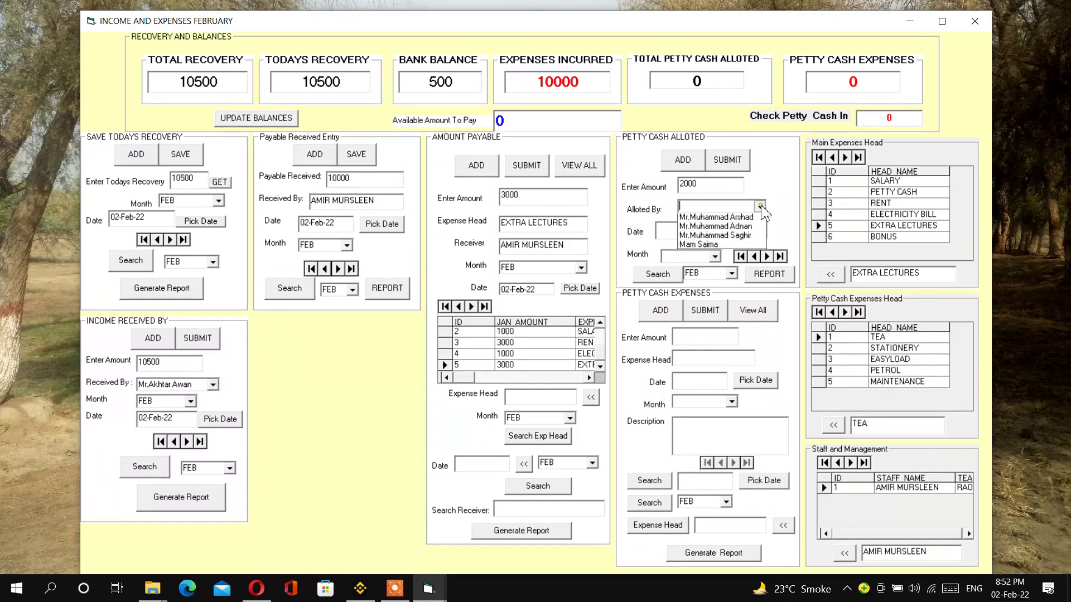
click(742, 221)
click(742, 226)
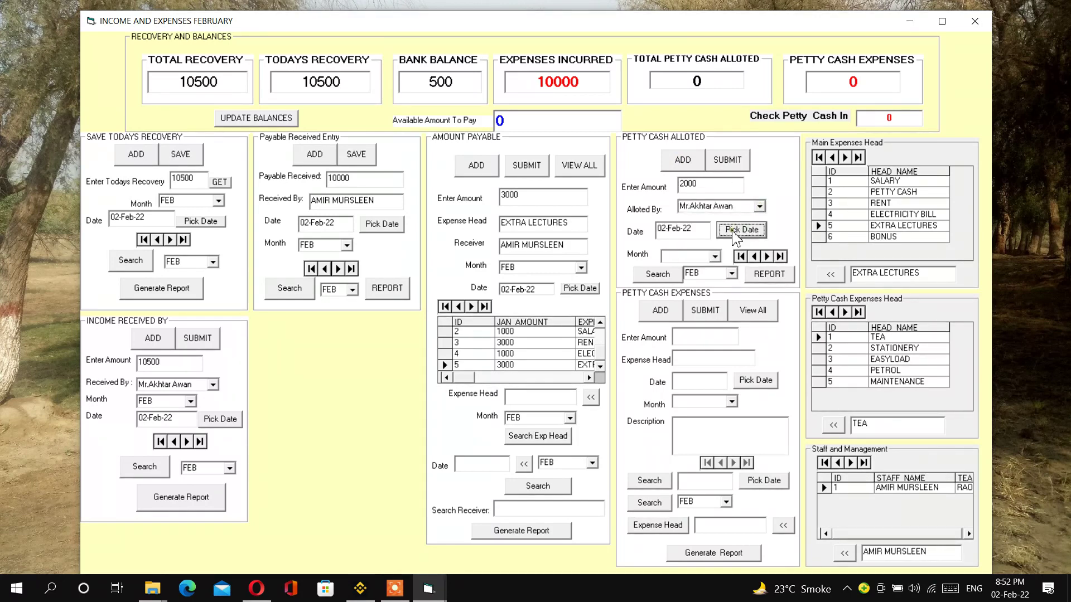
click(714, 256)
click(690, 271)
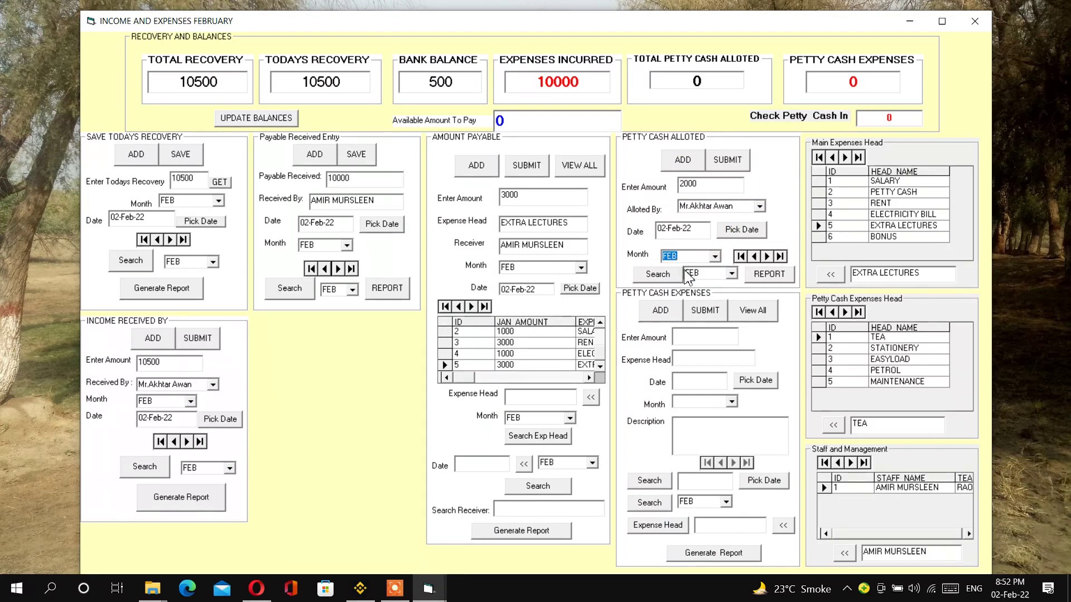
click(728, 160)
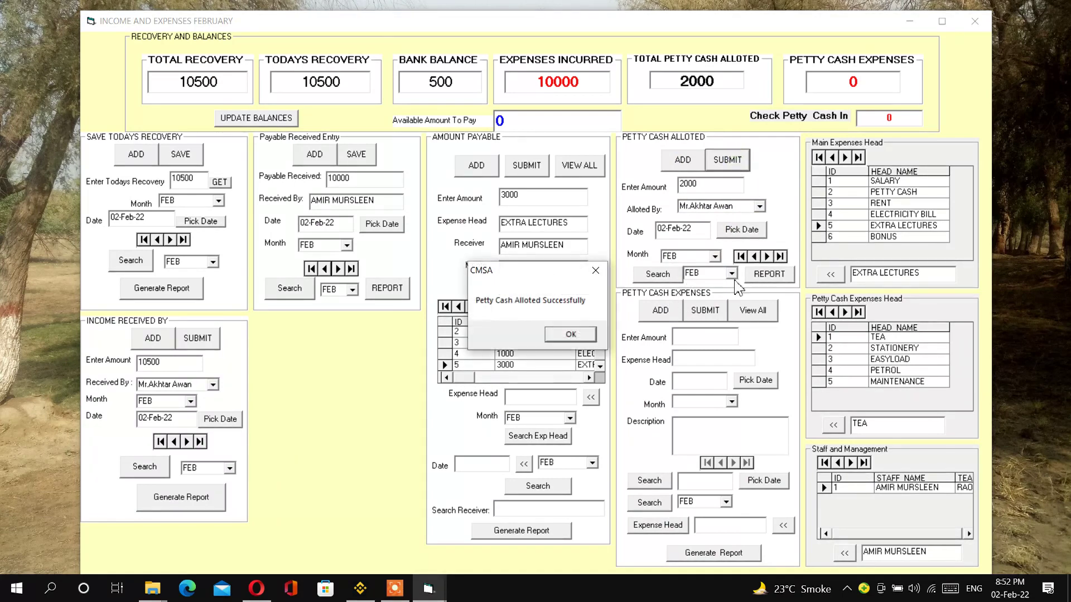
click(572, 334)
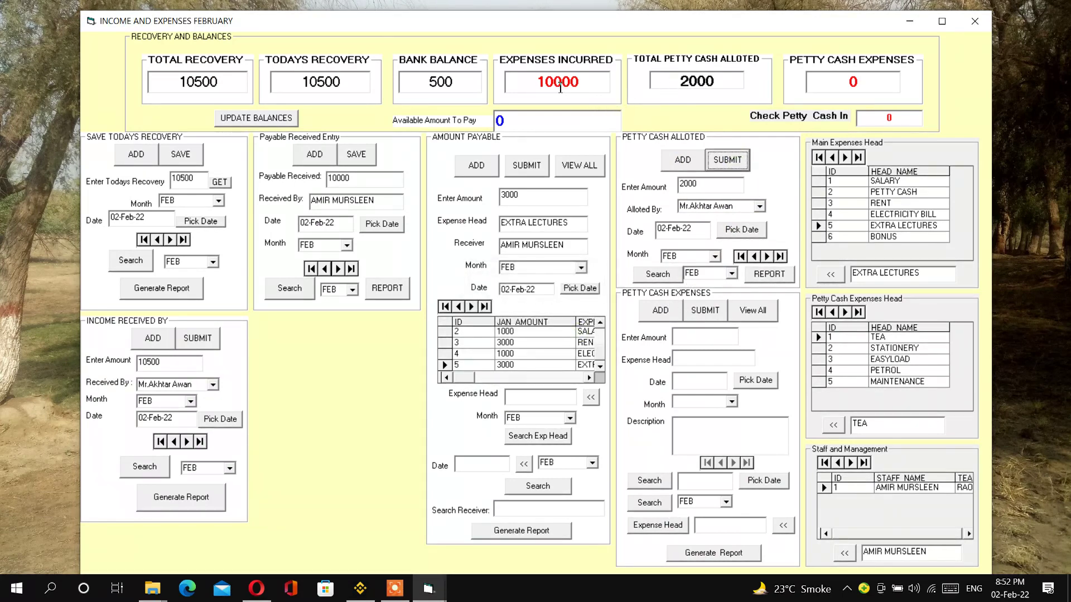
double_click(584, 85)
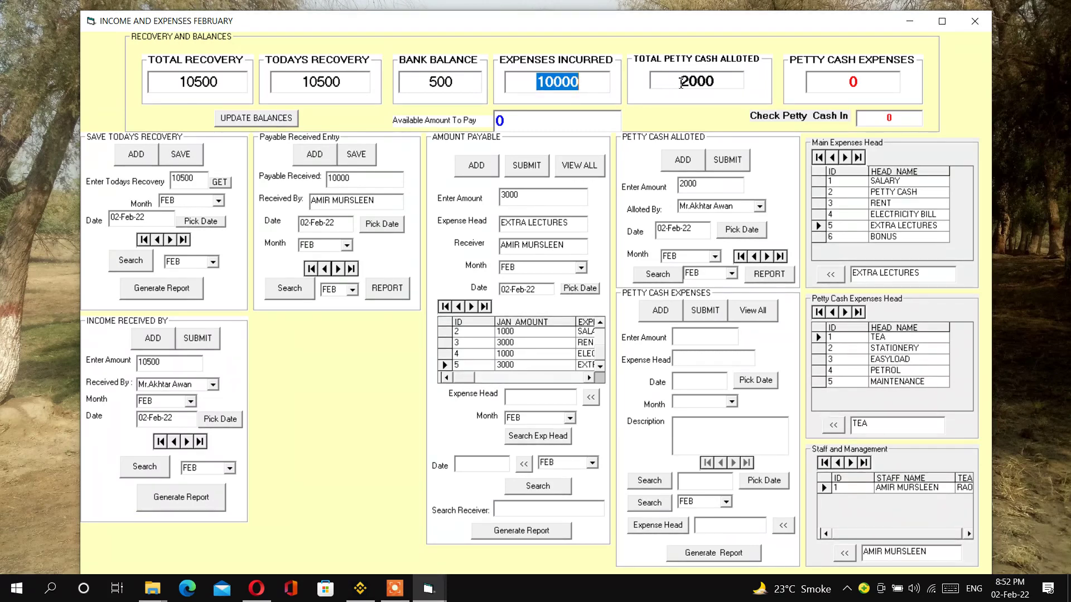
double_click(703, 84)
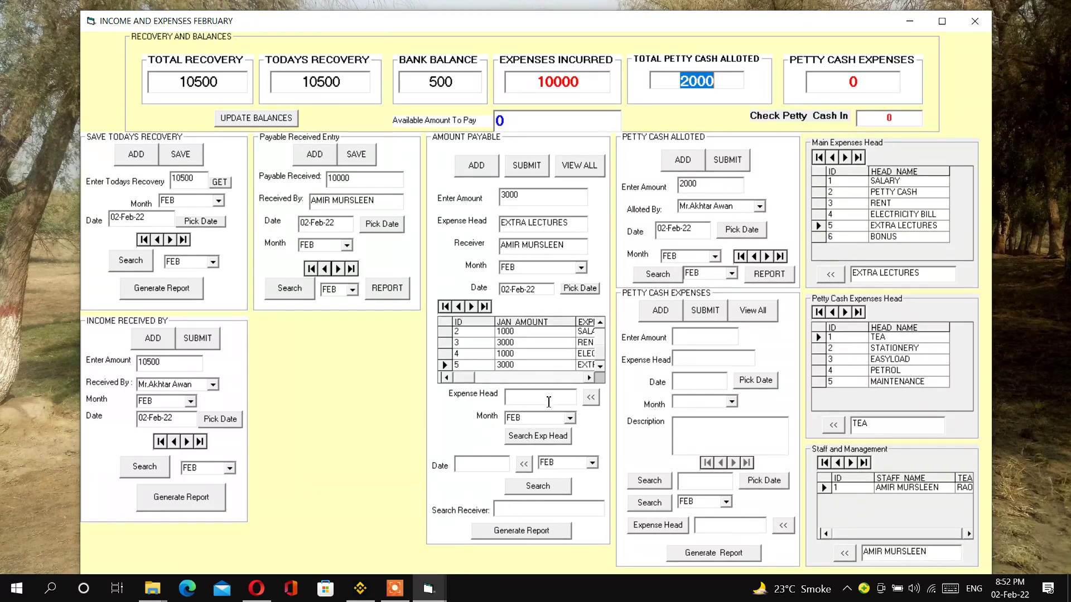
- Search payable expenses under EXTRA LECTURES and dismiss the FROM-clause syntax error
click(587, 402)
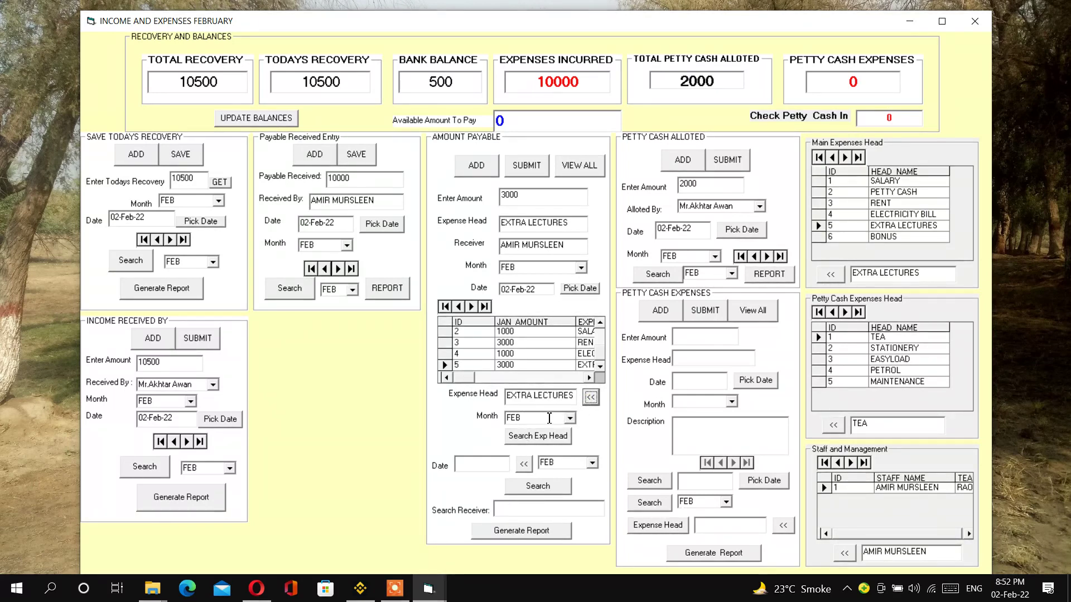
click(531, 440)
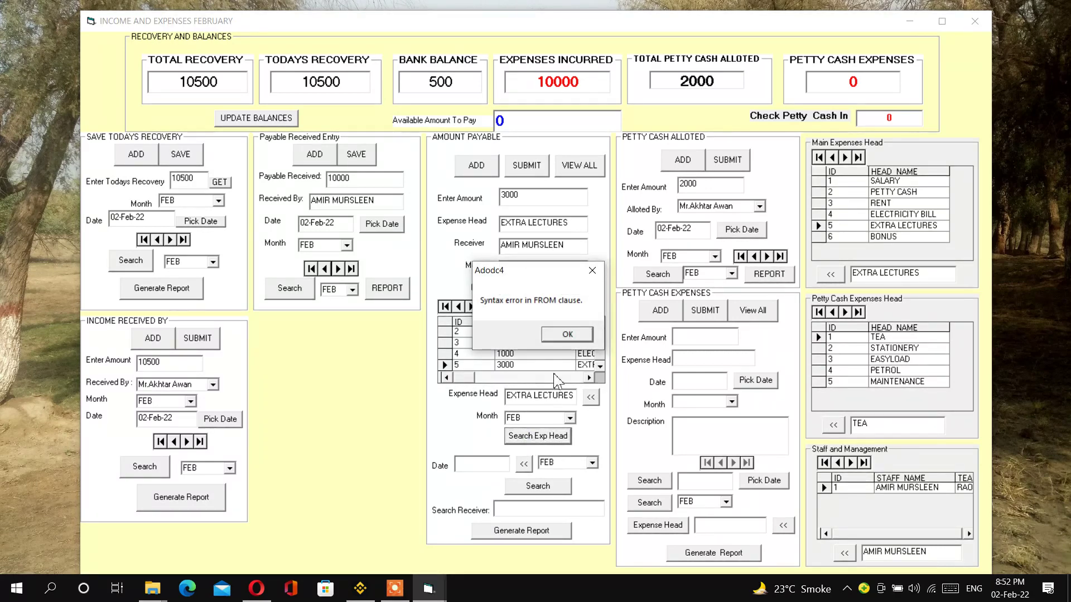
click(565, 337)
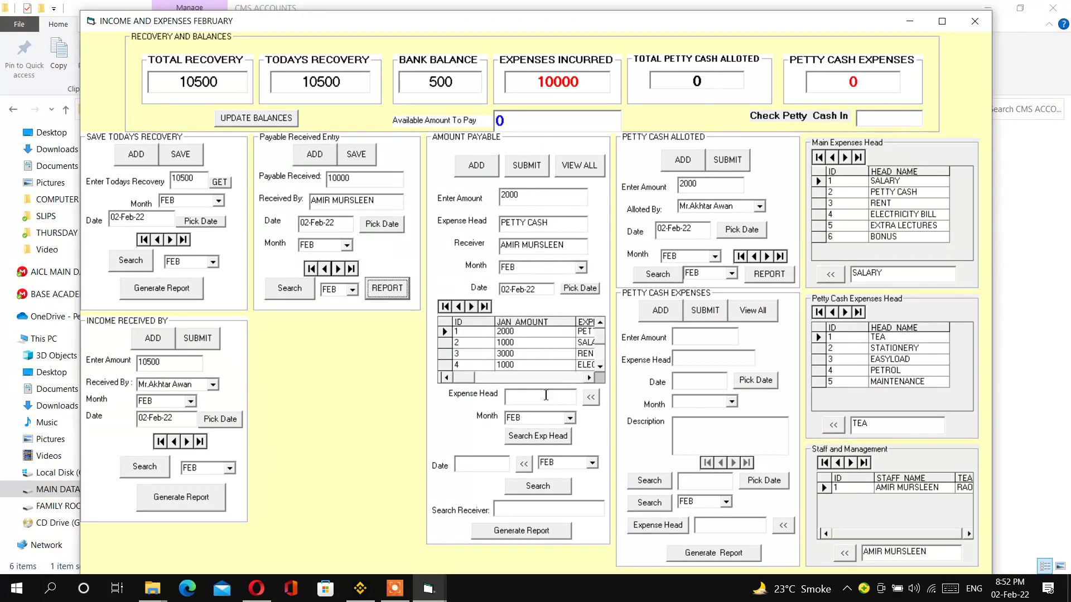
- Filter payable expenses to the SALARY head for FEB
click(591, 397)
click(570, 418)
click(550, 433)
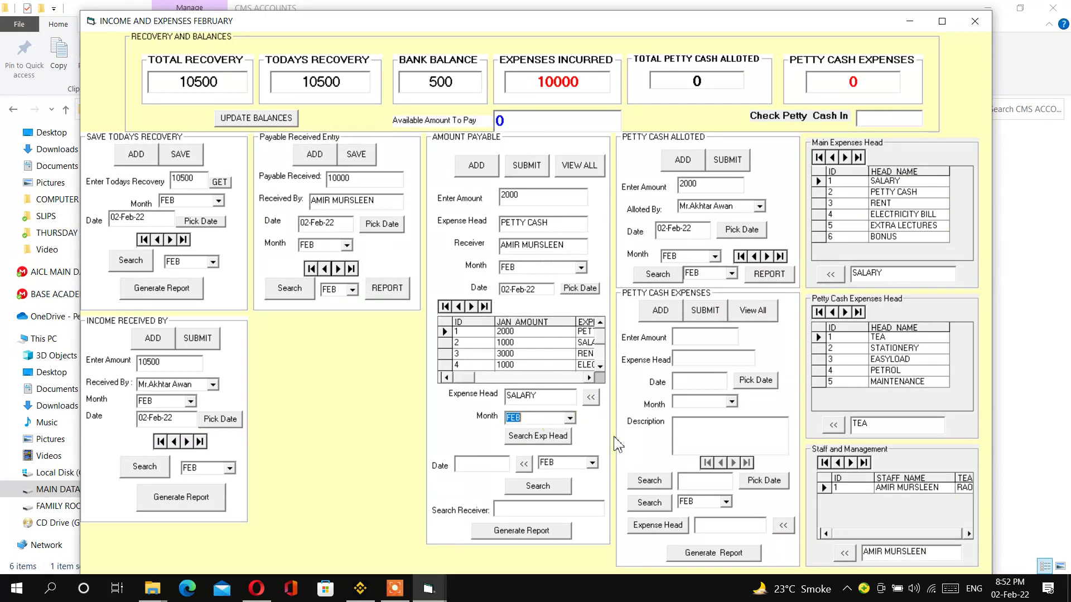
click(540, 439)
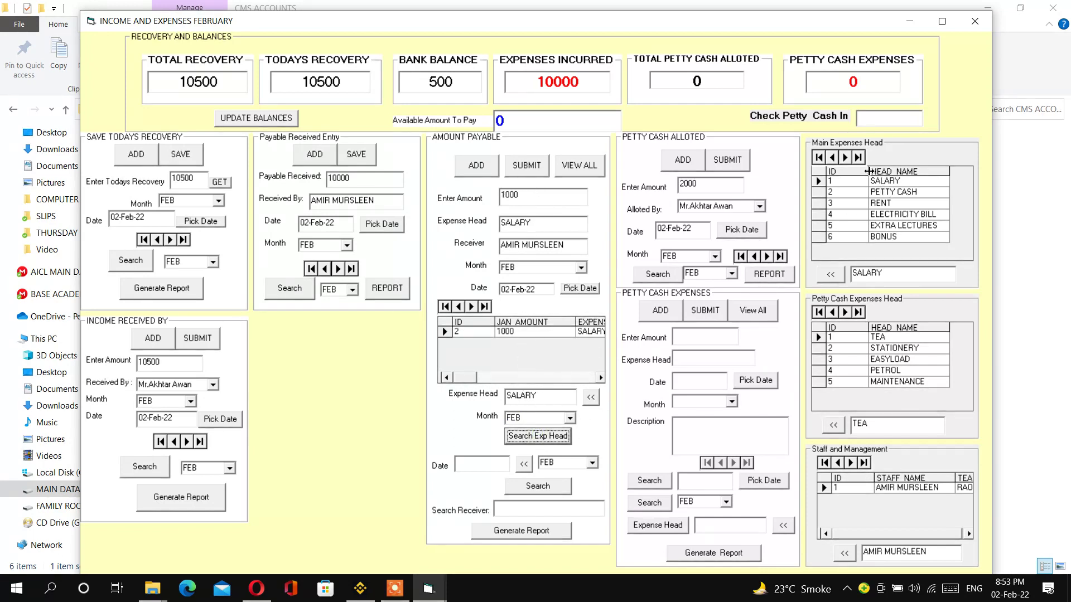
- Generate the PETTY CASH expenses report and close its preview
click(842, 192)
click(590, 398)
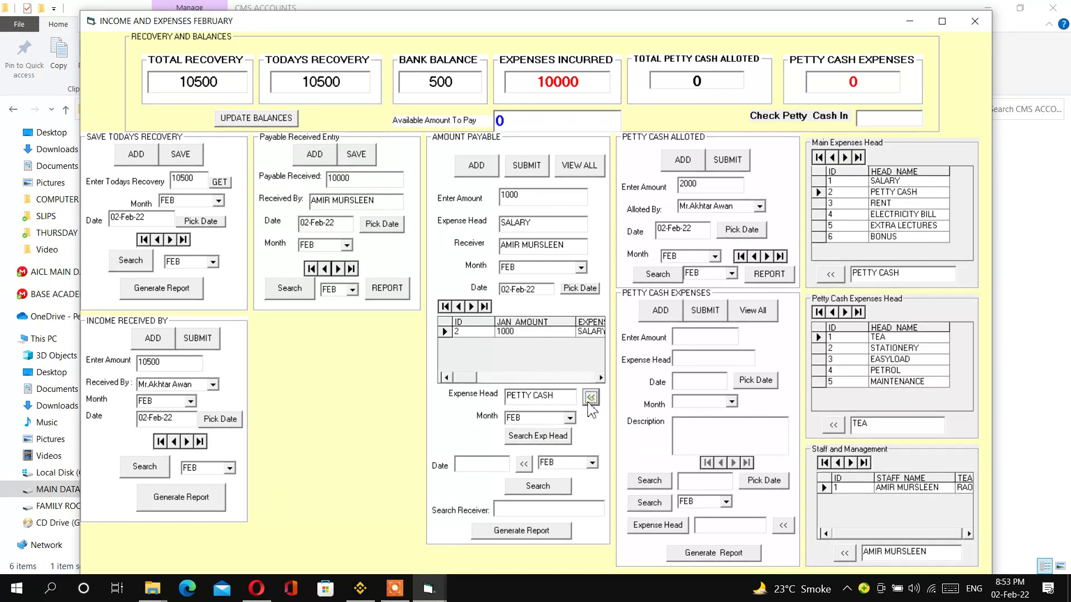
click(548, 438)
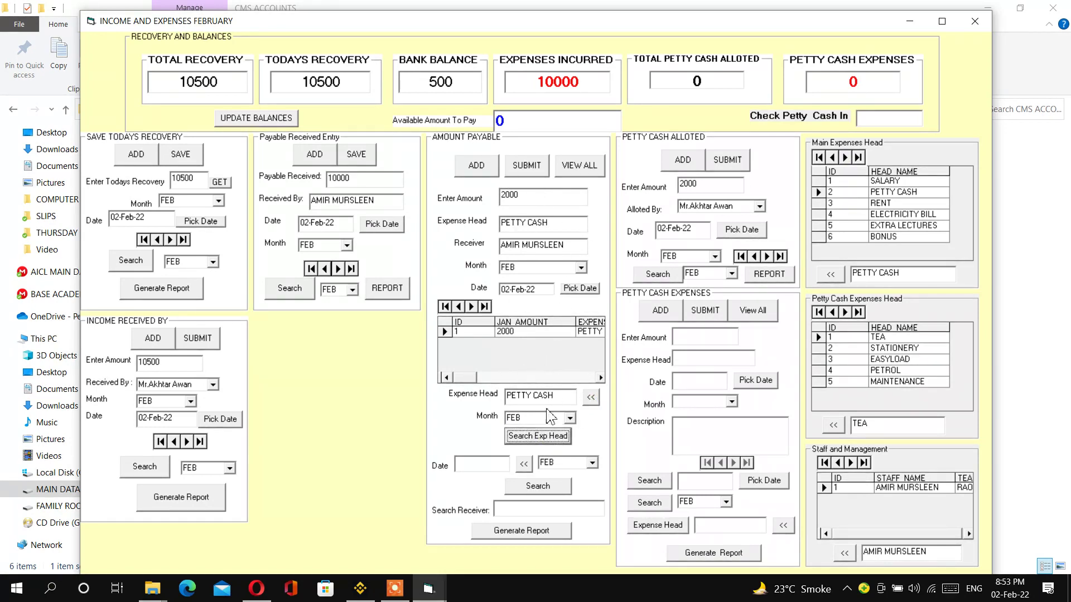
click(536, 529)
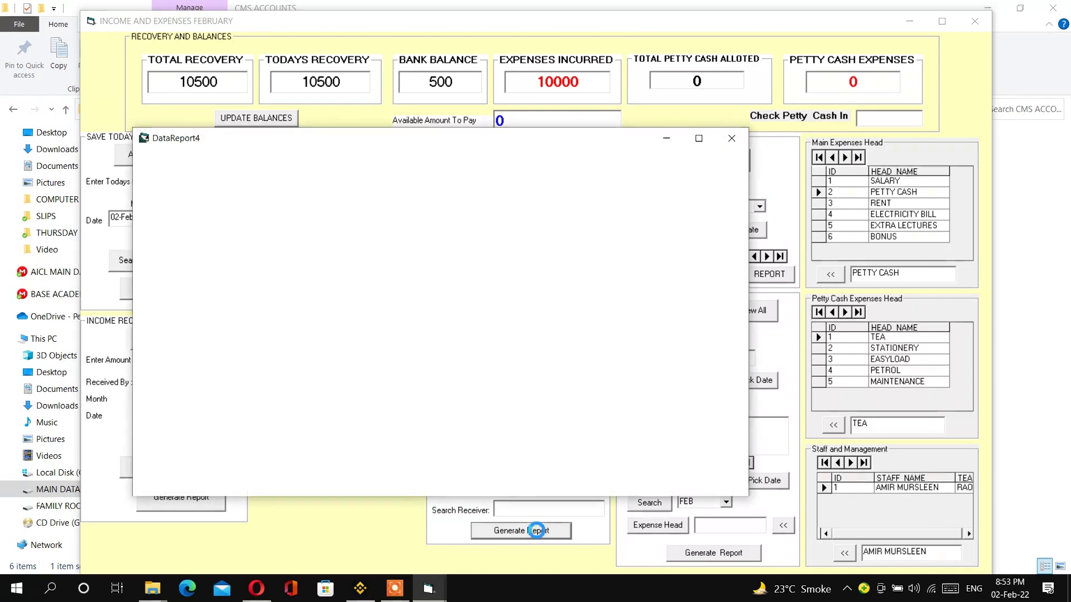
click(732, 138)
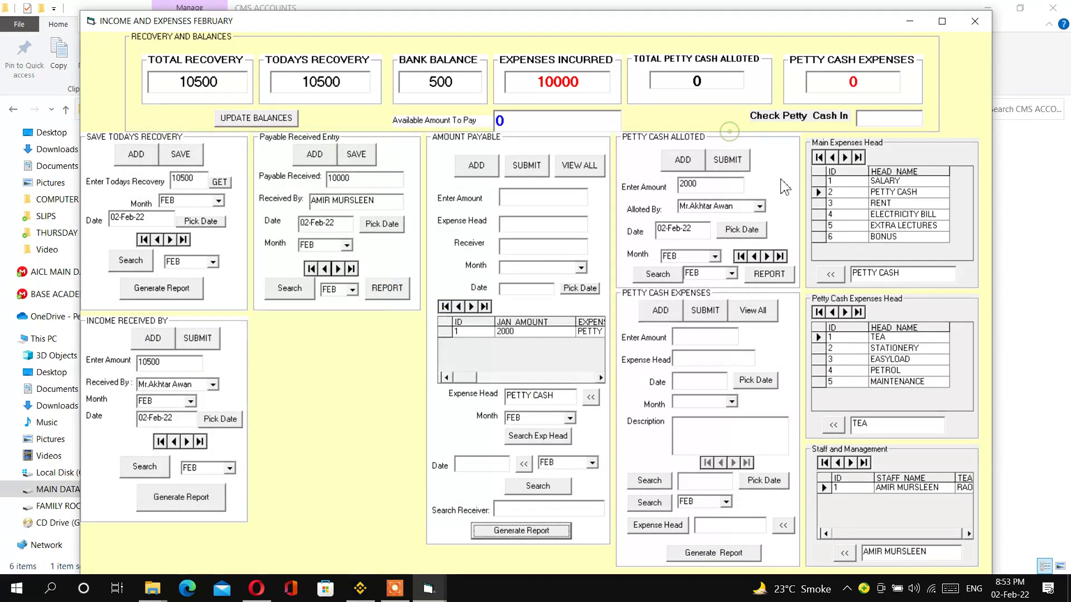
- Generate the RENT expenses report and close its preview
click(845, 158)
click(590, 397)
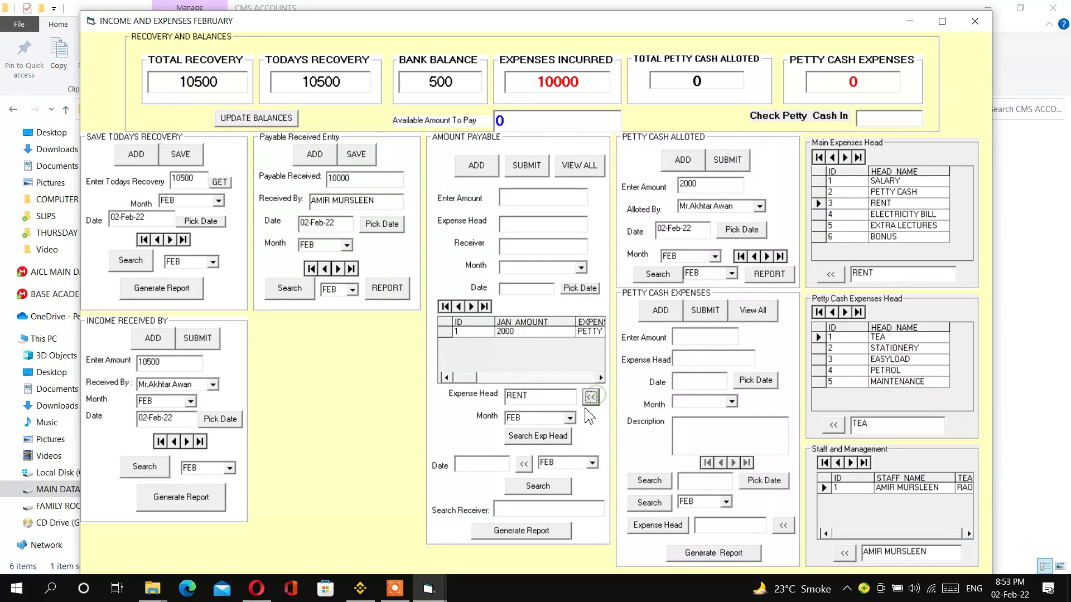
click(536, 438)
click(521, 530)
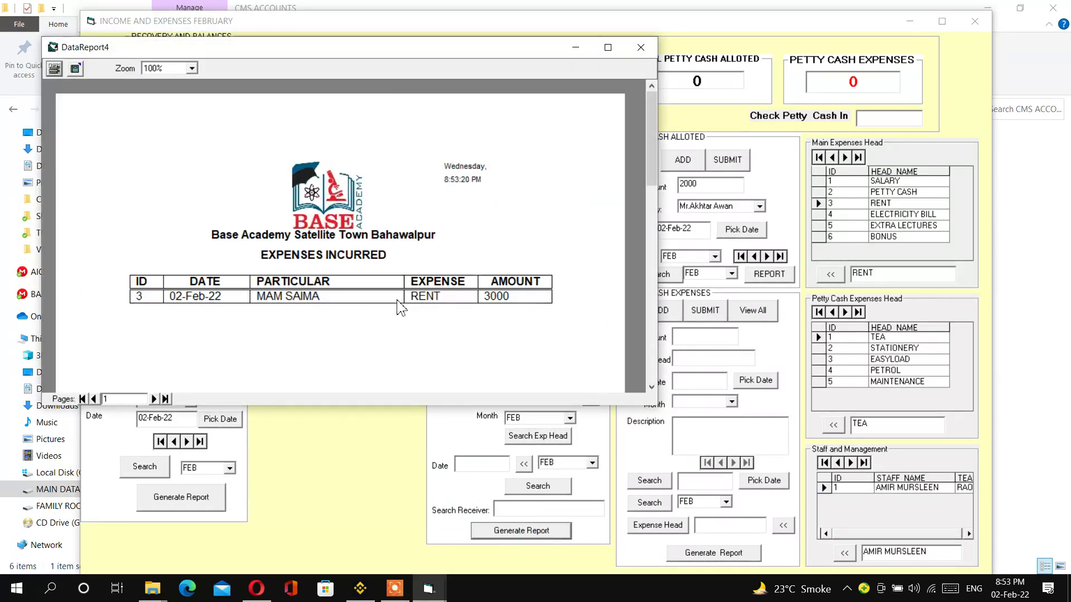
click(641, 47)
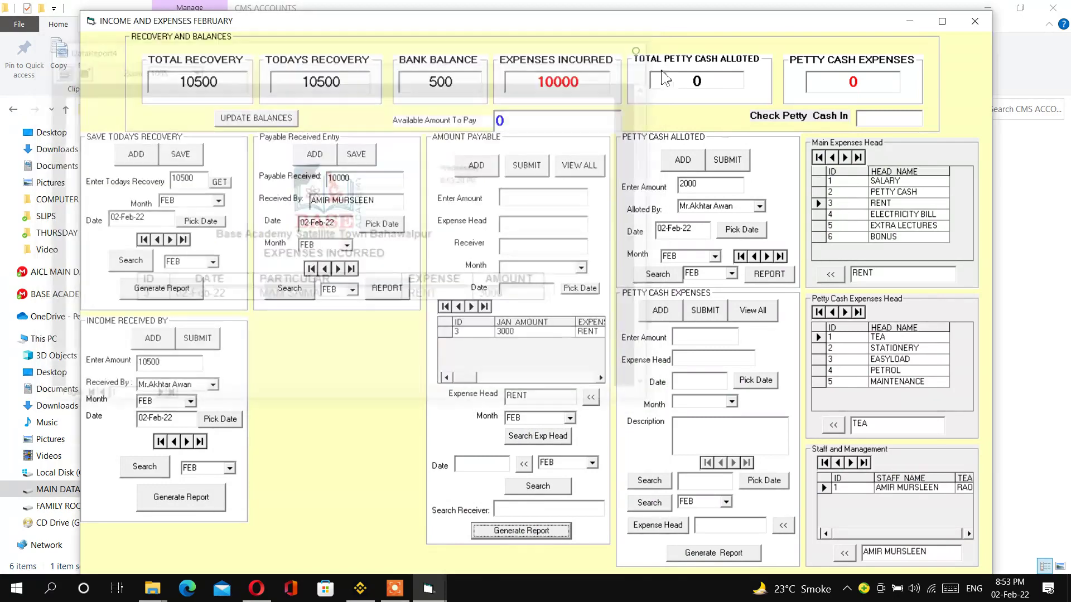
- Generate the 1000 ELECTRICITY BILL expenses report, then list all payable expenses again
click(844, 157)
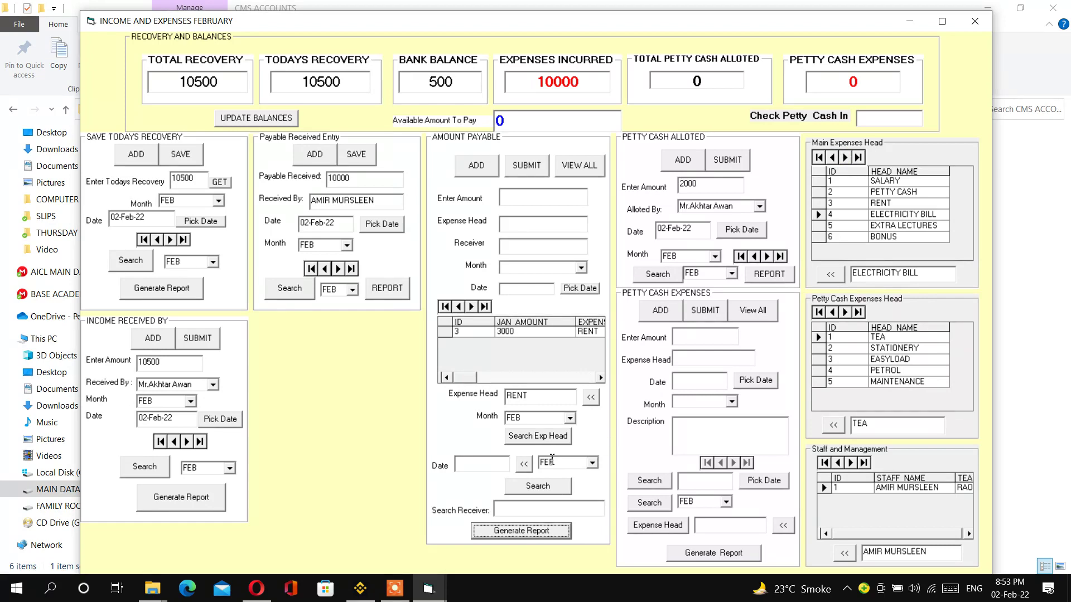
click(591, 397)
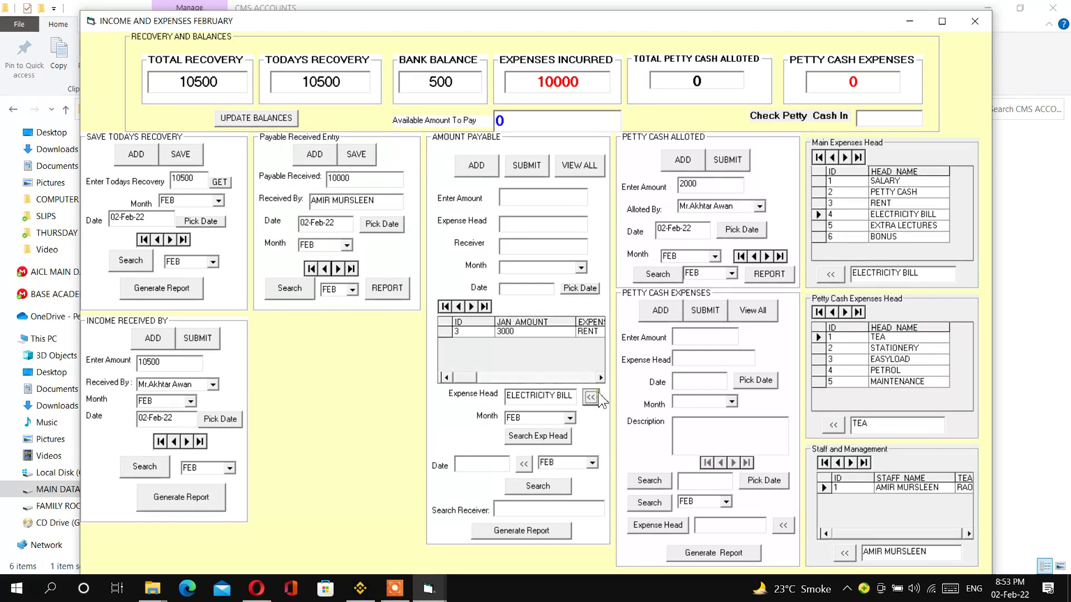
click(552, 438)
click(532, 532)
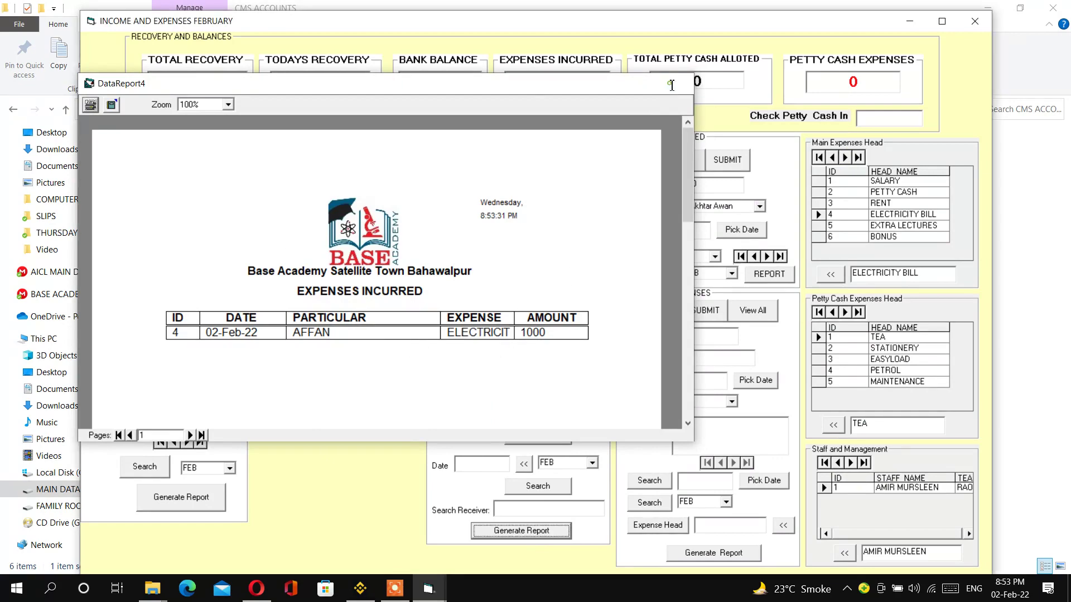
click(677, 83)
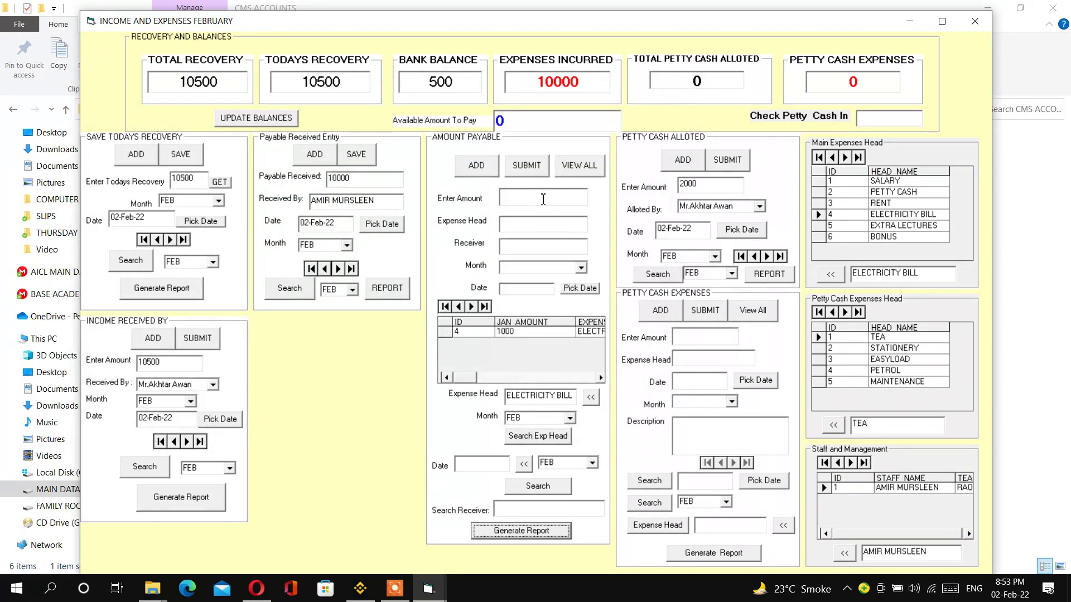
click(578, 166)
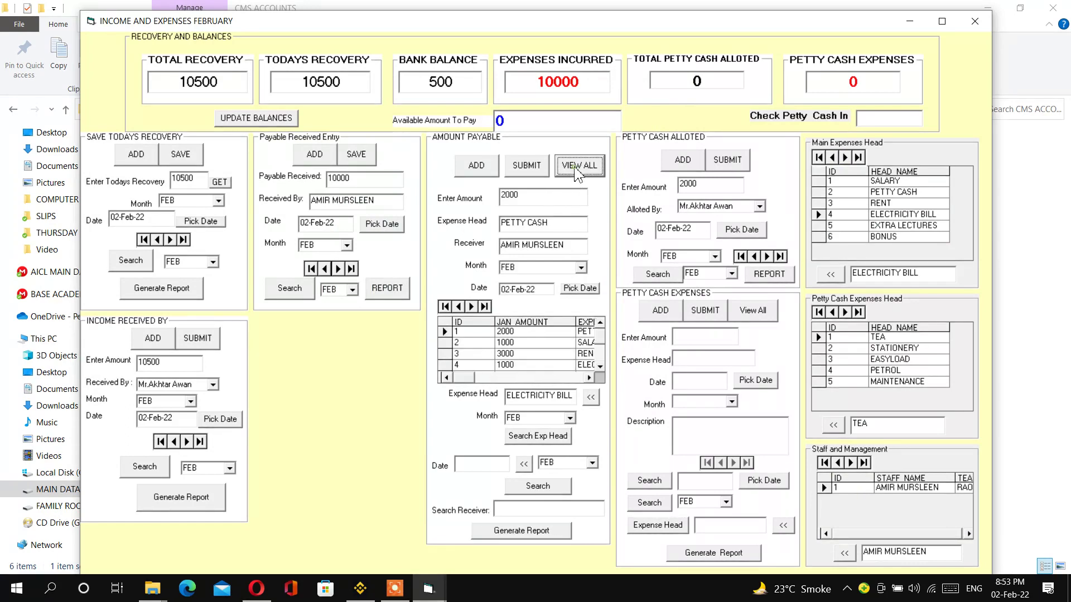
- Generate the full expenses-incurred report, then the report for payments dated 02-Feb-22
click(539, 533)
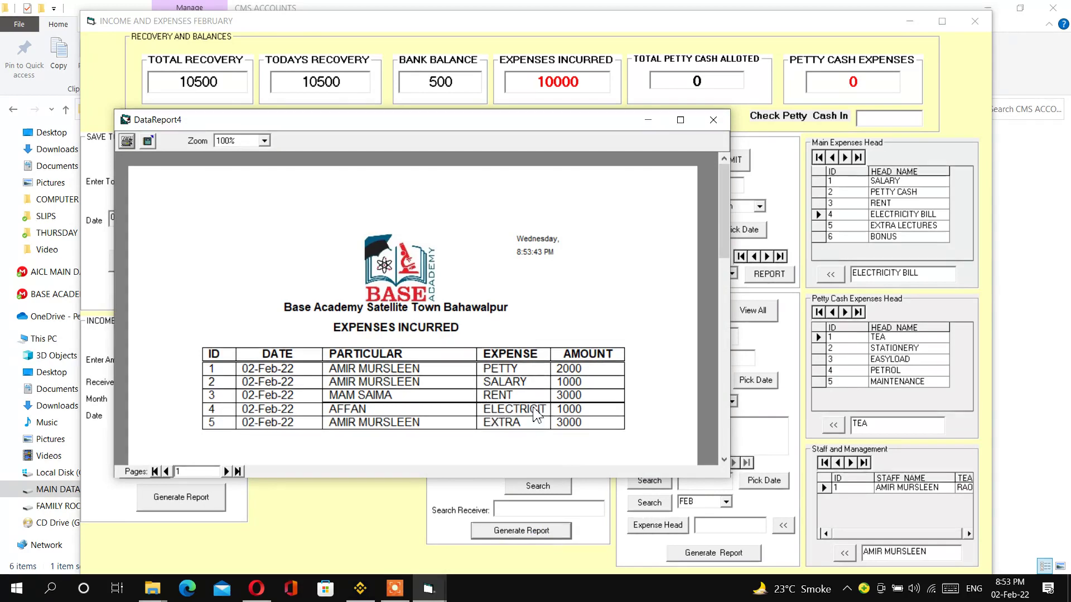
click(713, 119)
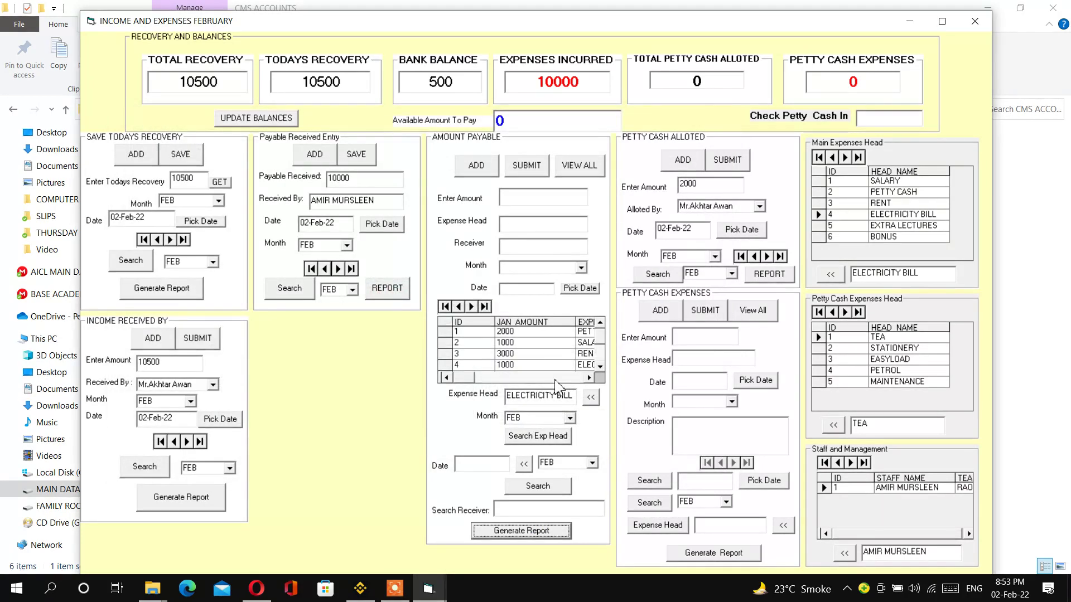
click(519, 467)
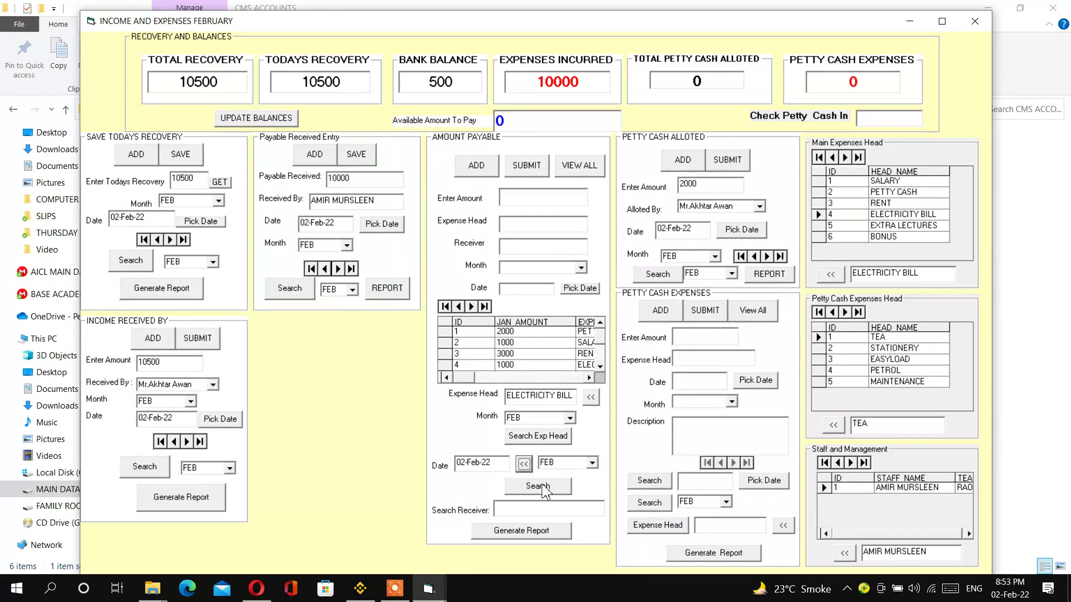
click(544, 489)
click(540, 531)
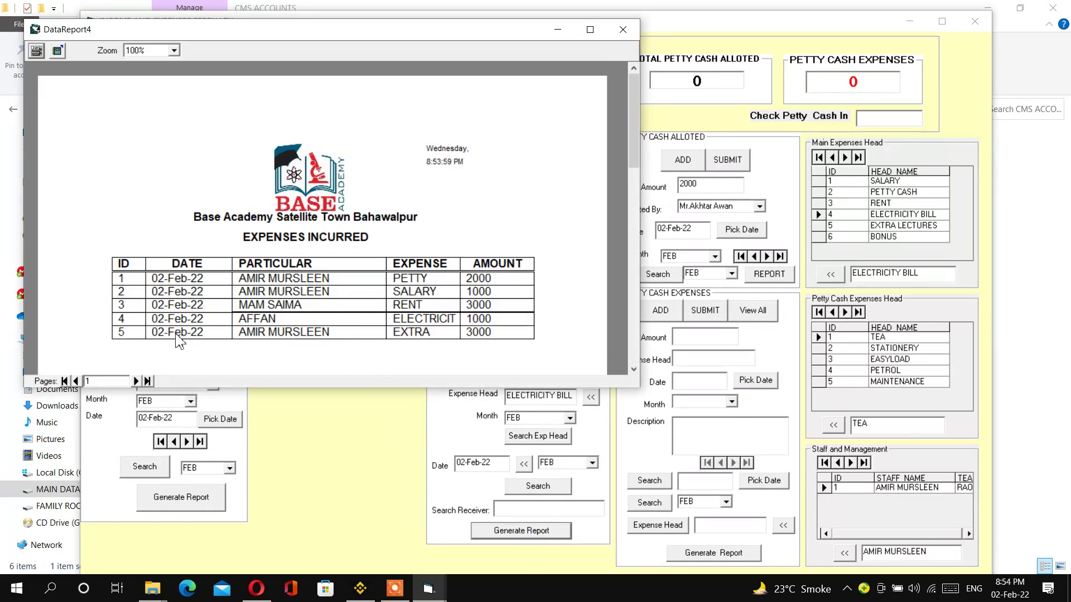
click(622, 29)
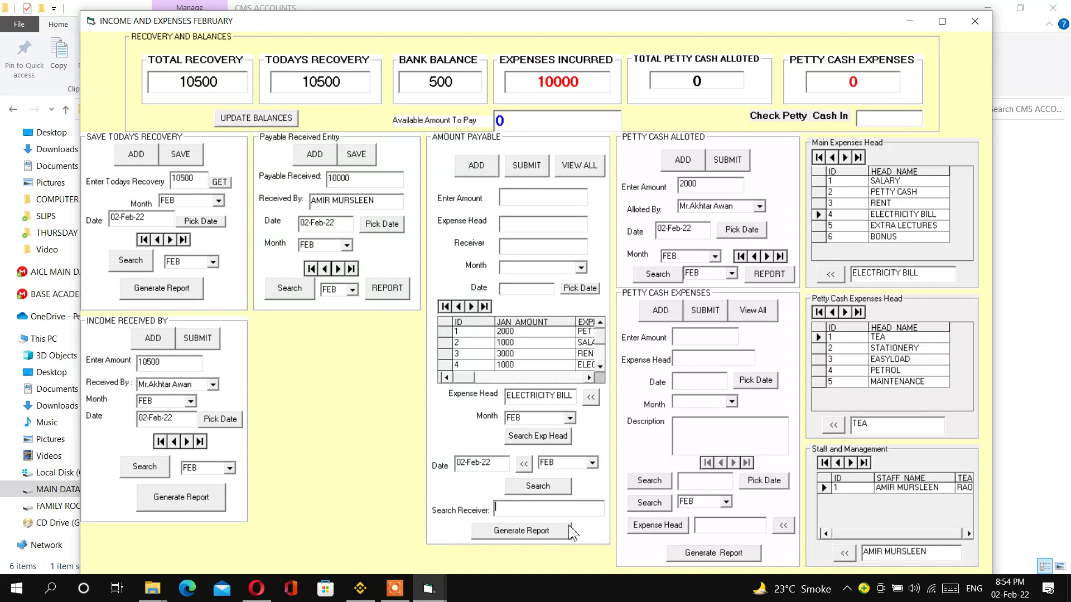
- Generate expenses reports for two receivers, the second showing only the 3000 RENT payment
text(A)
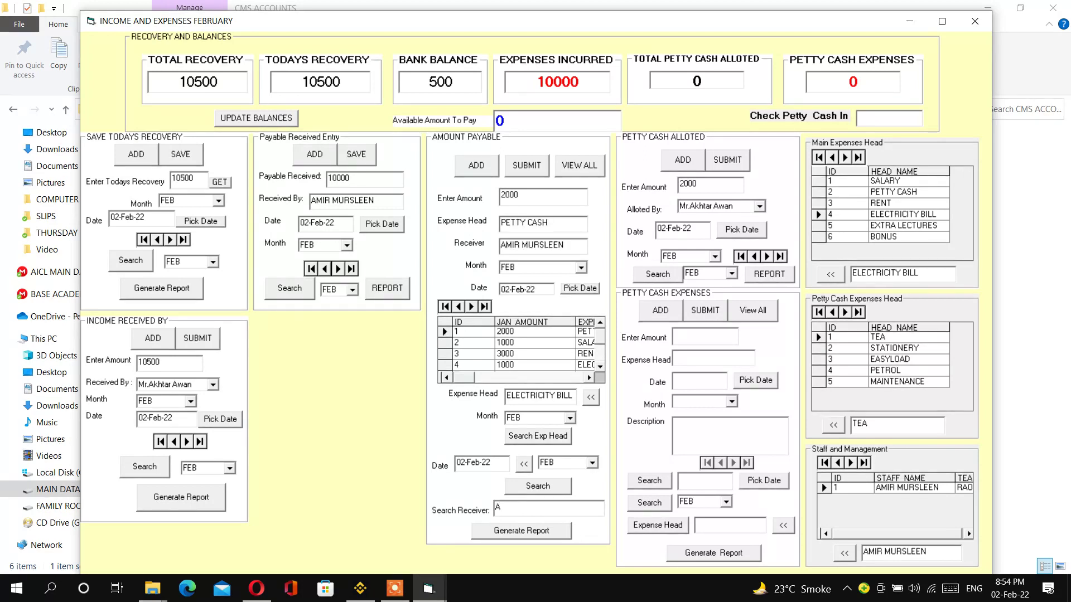
text(FFAN)
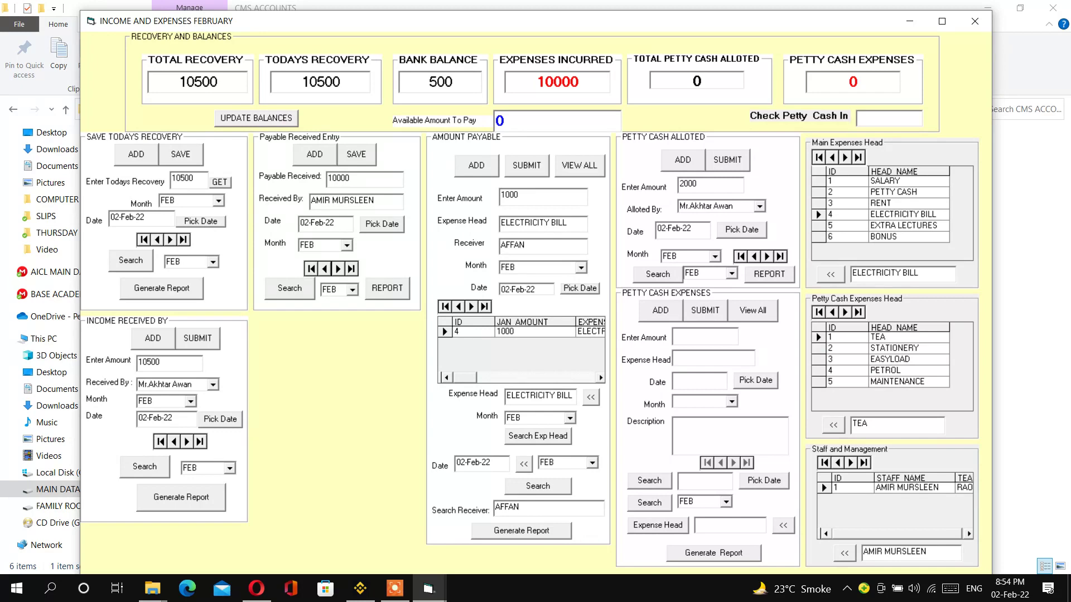
click(545, 530)
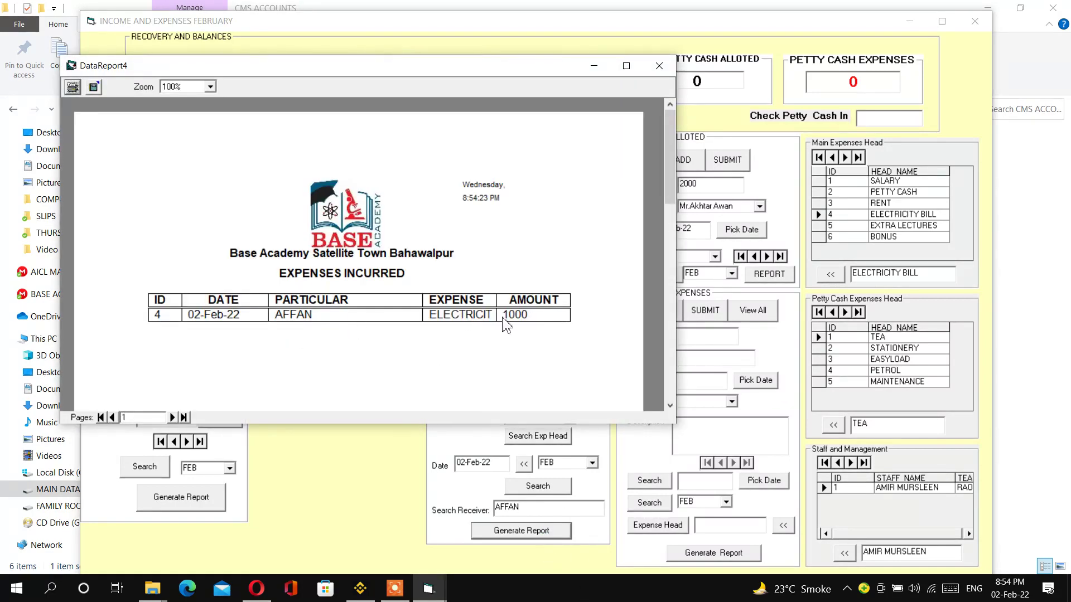
click(658, 65)
double_click(531, 510)
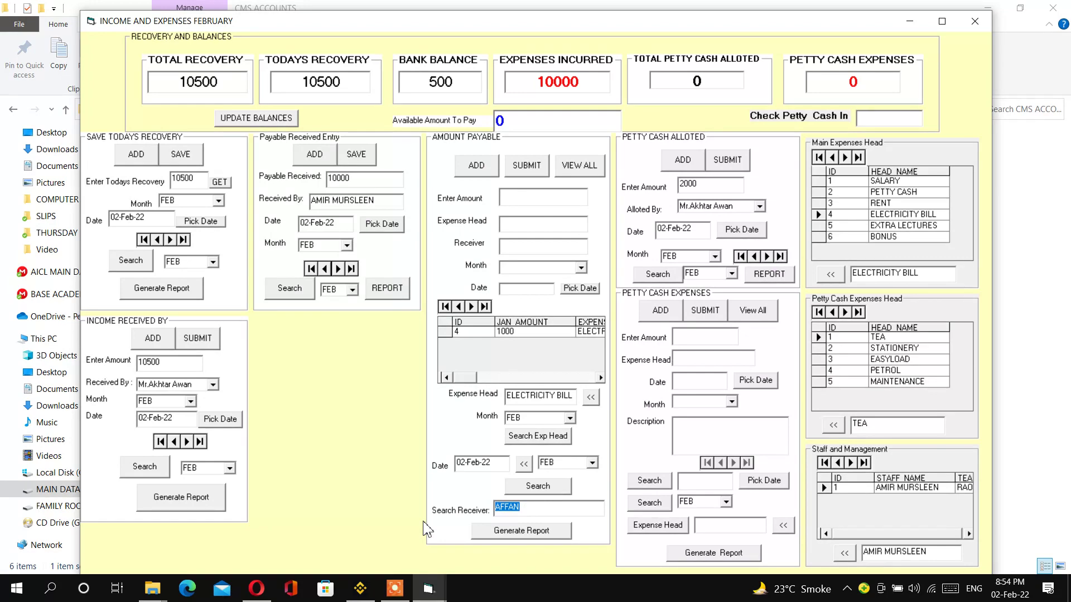
text(SAIMA)
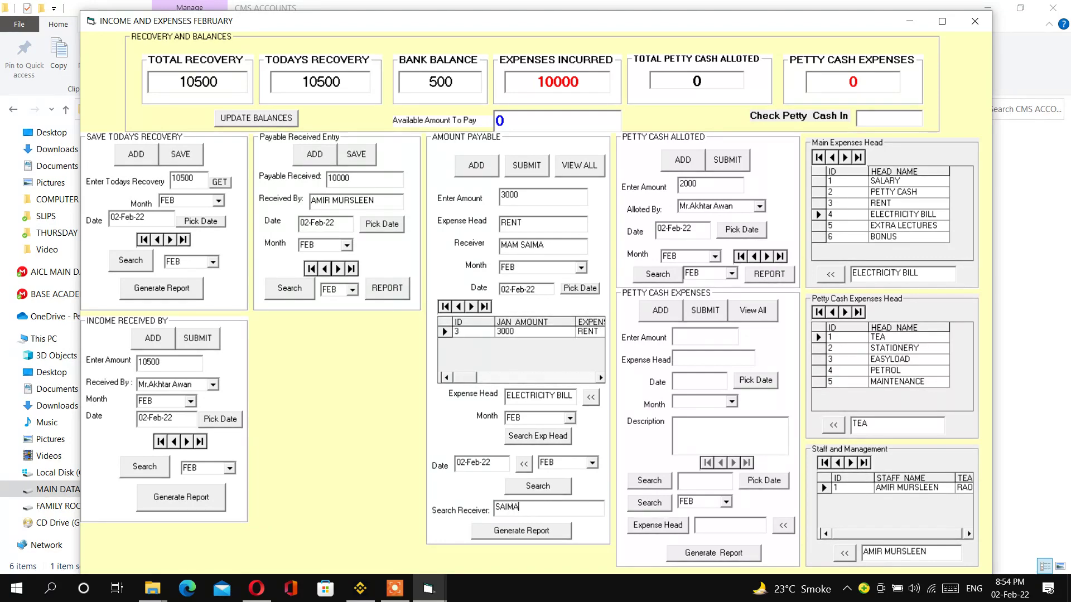
click(530, 534)
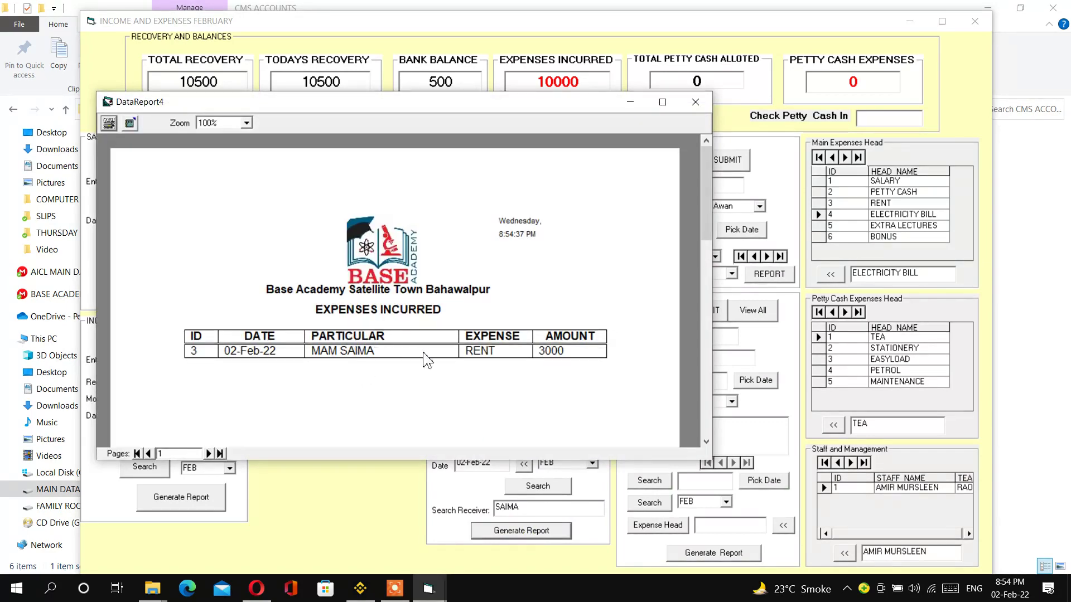
click(696, 101)
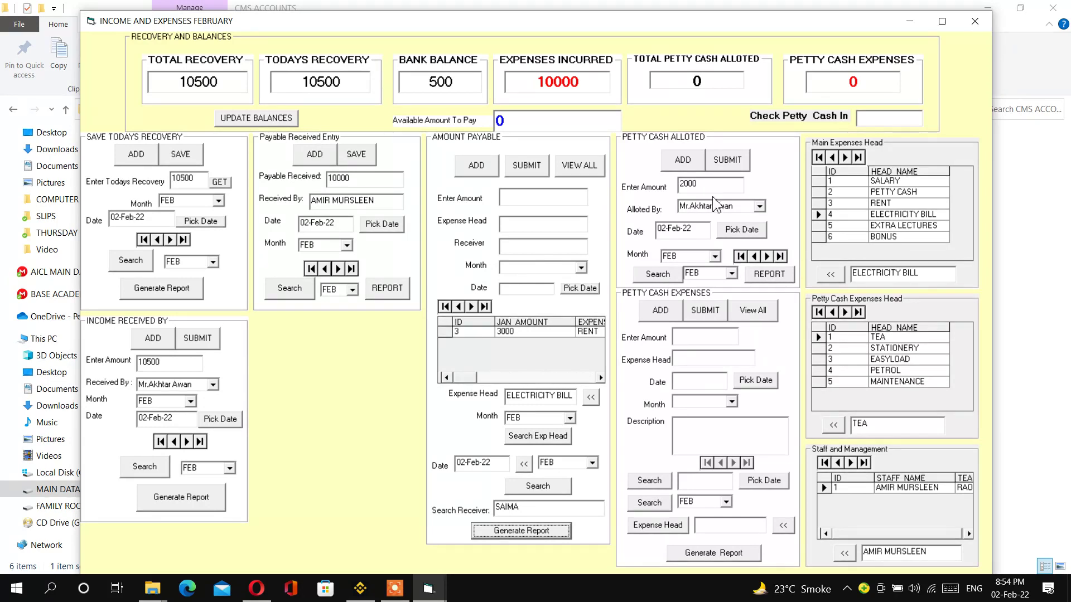
- Enter a 200 TEA petty cash expense for FEB dated today, description 'GJHGV'
click(663, 311)
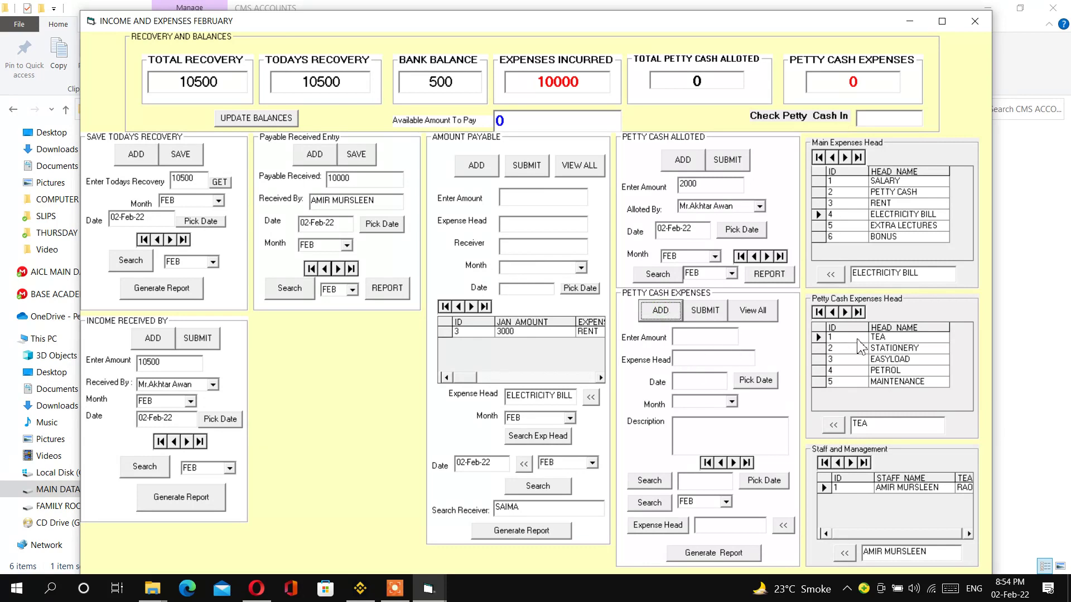
click(833, 425)
click(709, 340)
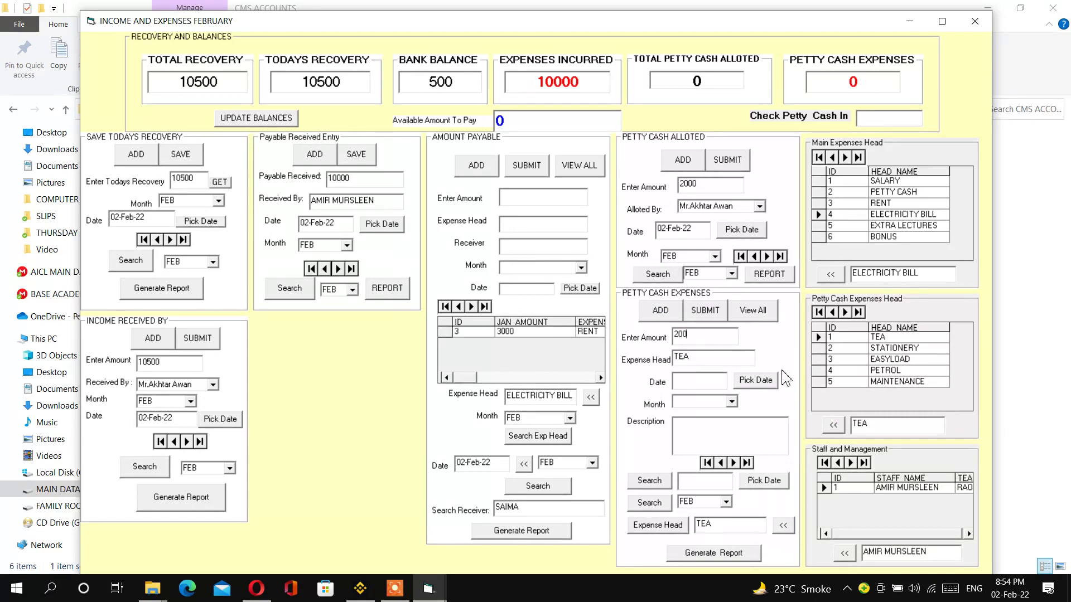
click(755, 380)
click(732, 402)
click(722, 412)
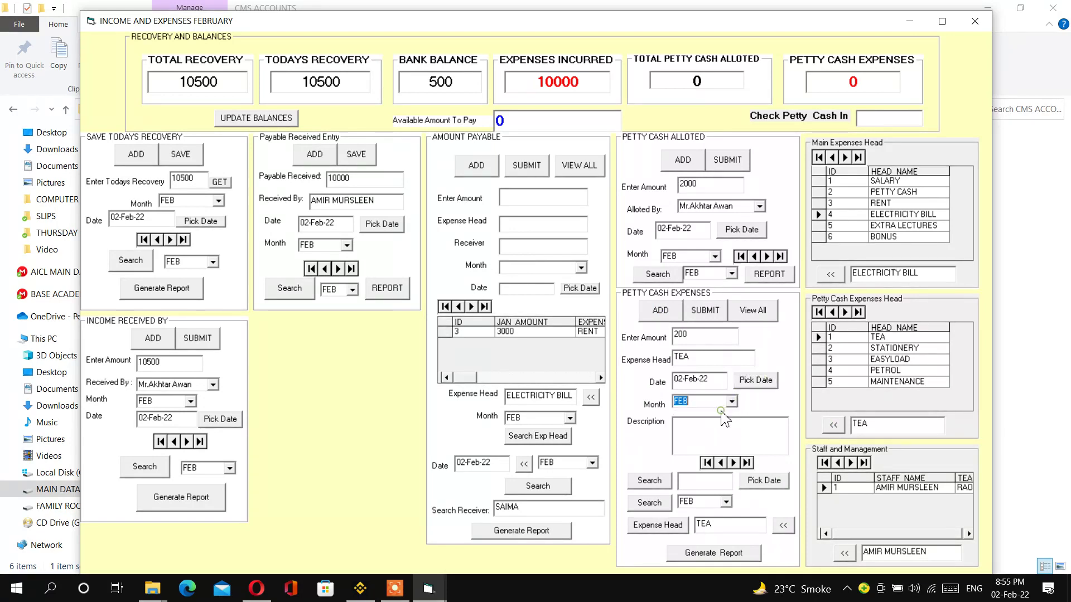
click(719, 433)
text(GJHGV)
click(704, 314)
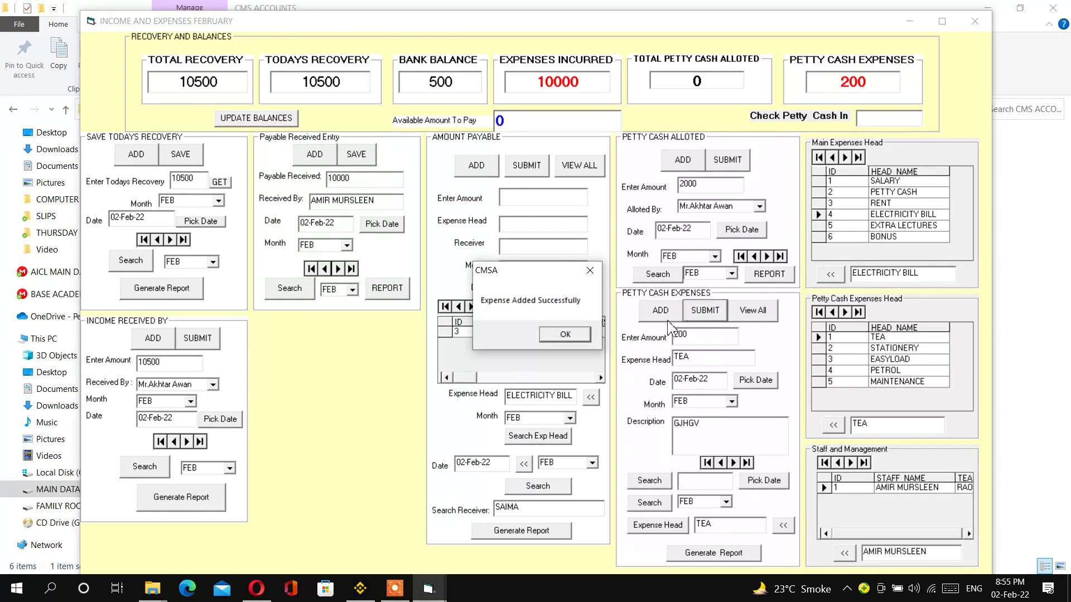
click(575, 334)
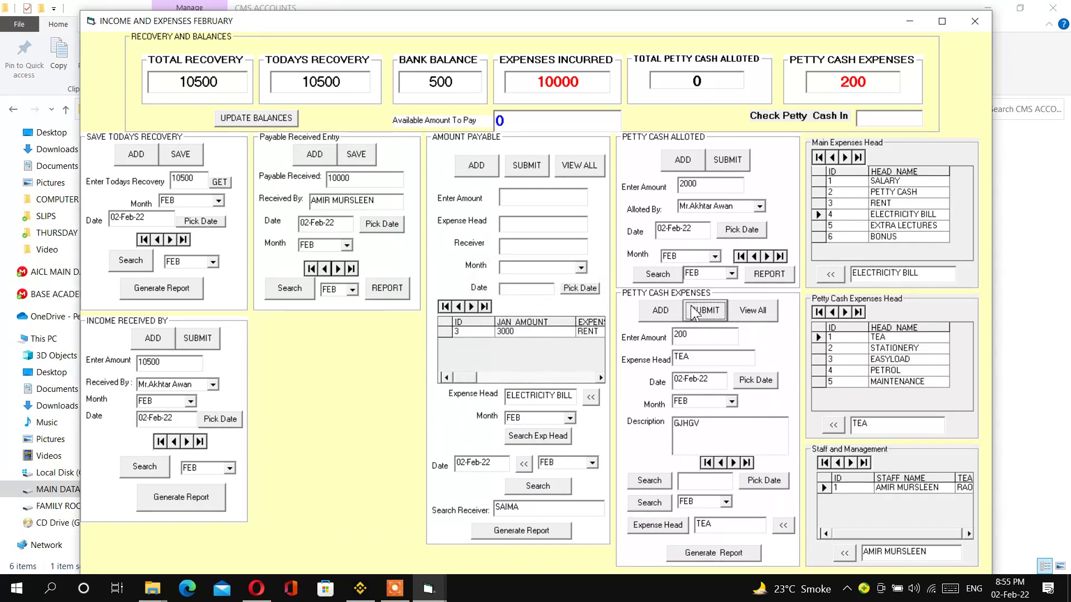
- Clear the petty cash fields, close the February forms, and move File Explorer aside
click(660, 310)
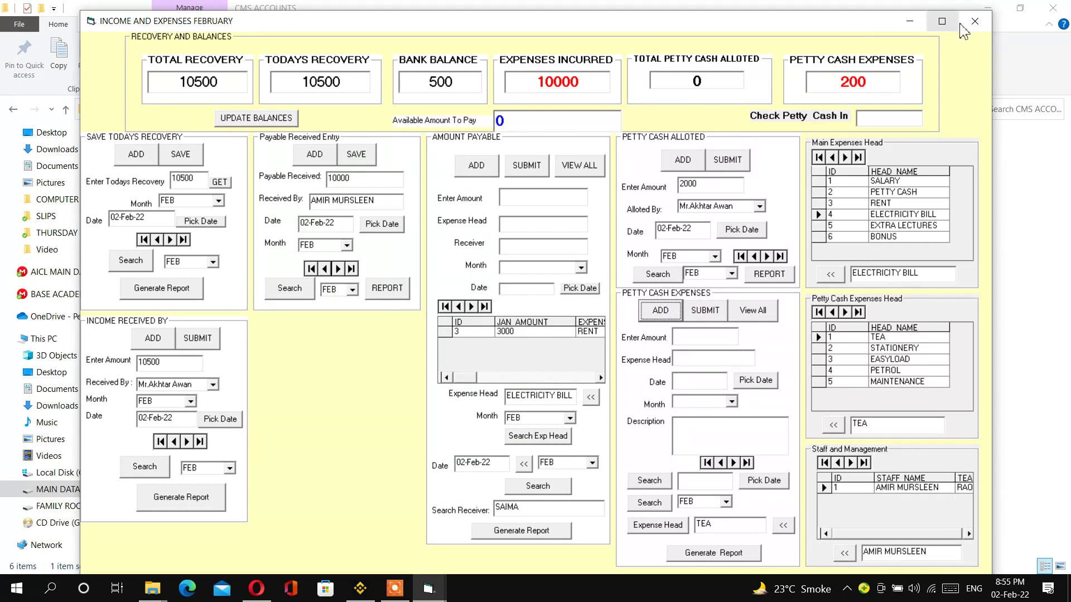
click(979, 31)
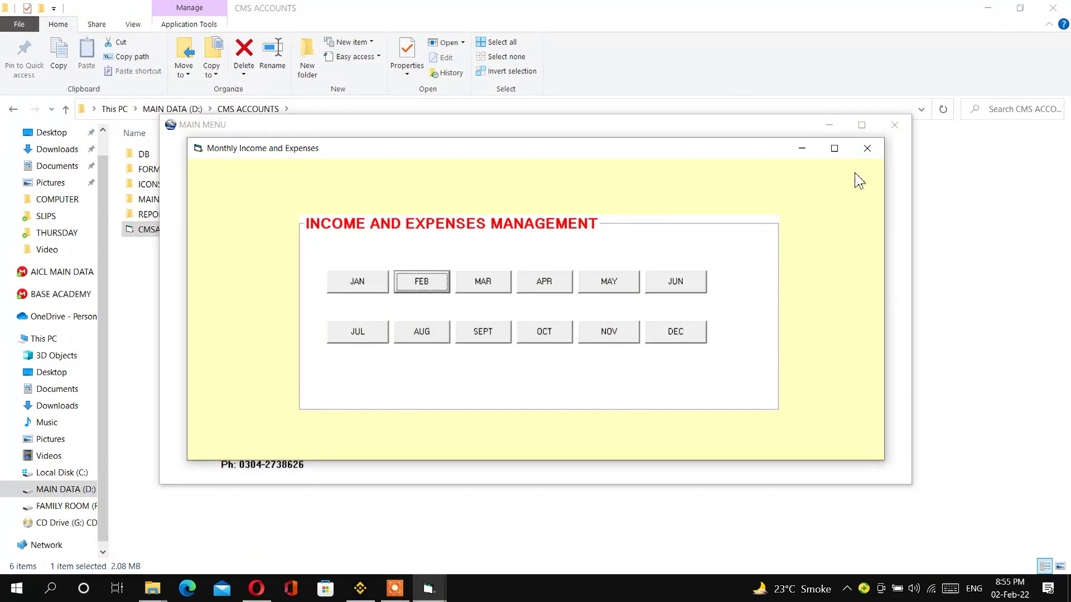
click(871, 152)
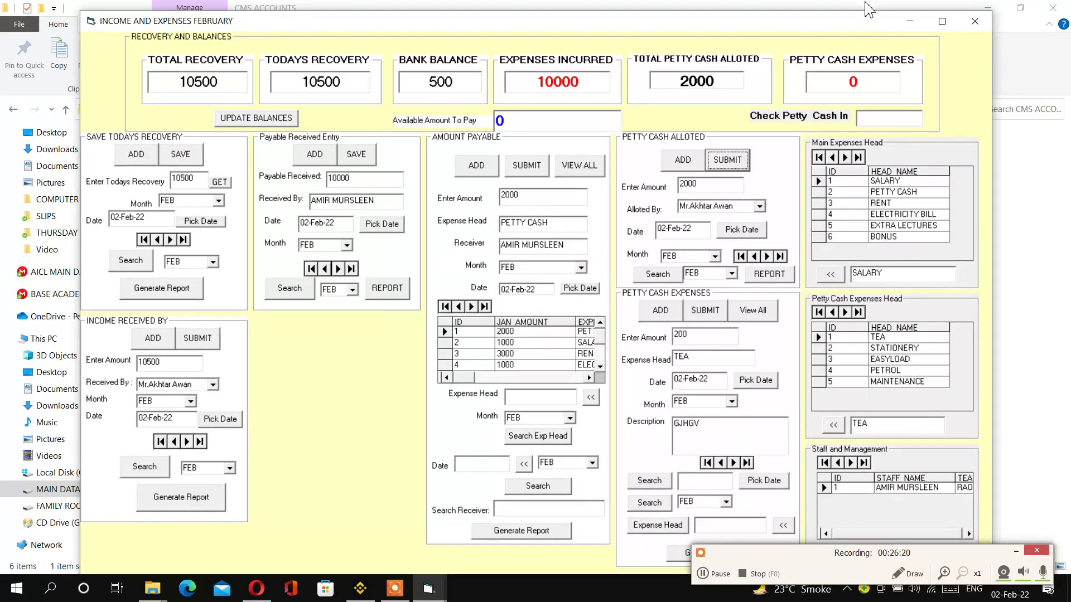
drag(855, 8, 795, 28)
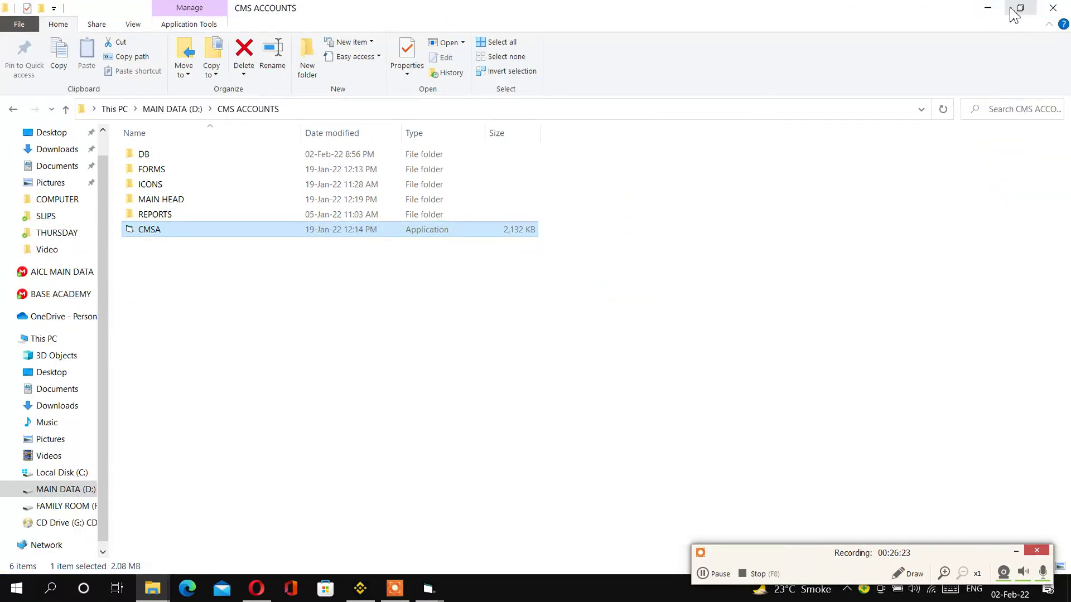
click(987, 7)
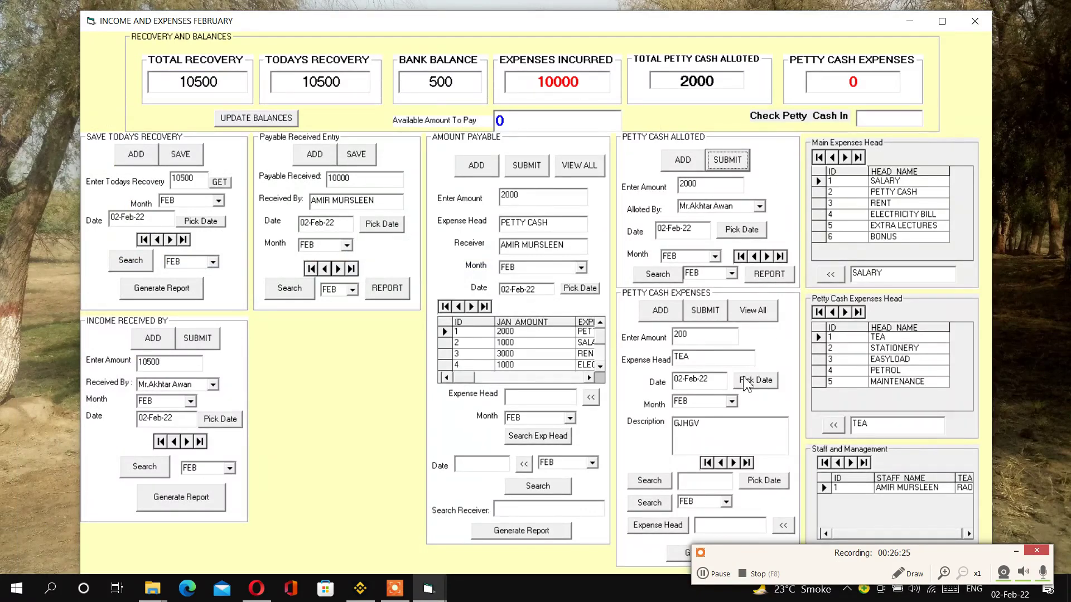
- Save the tea expense and confirm petty cash expenses now total 200
click(708, 312)
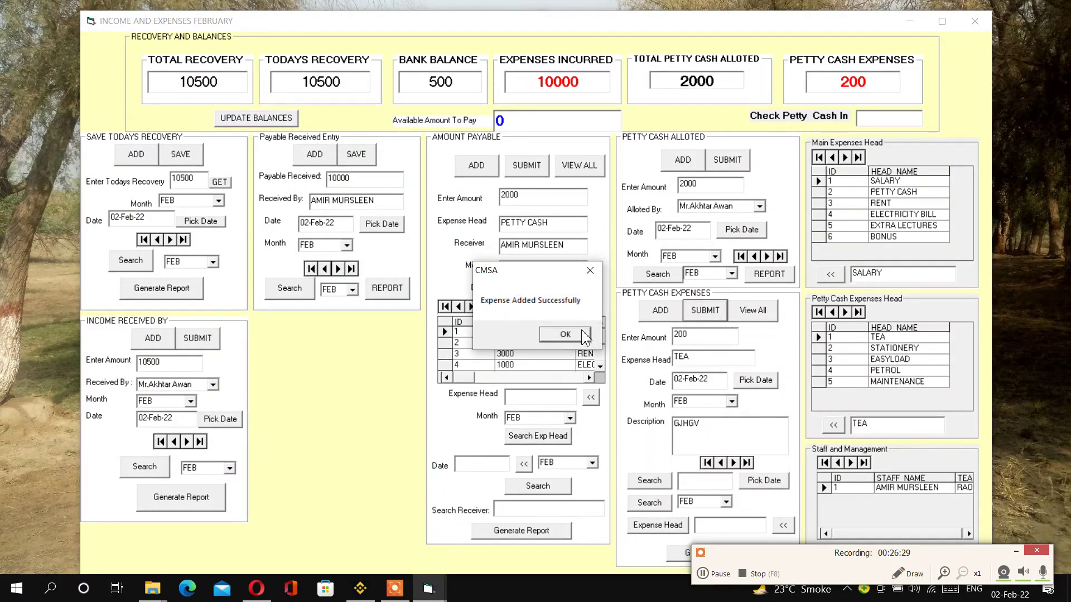
key(Return)
double_click(873, 83)
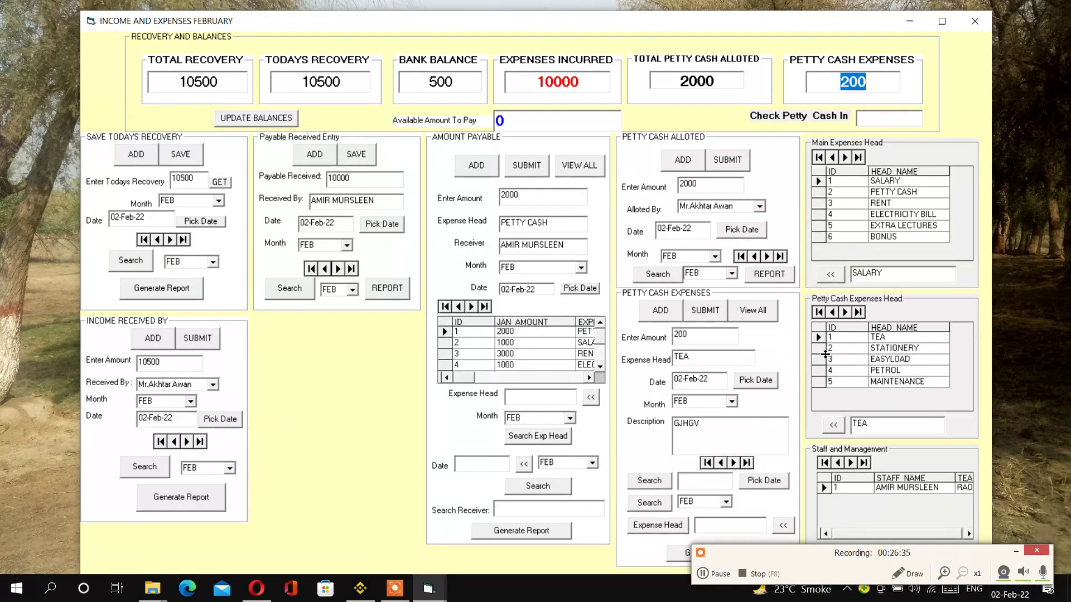
click(845, 313)
- Add a 750 STATIONERY petty-cash expense dated in FEB, described as POINTER, and save it
click(660, 310)
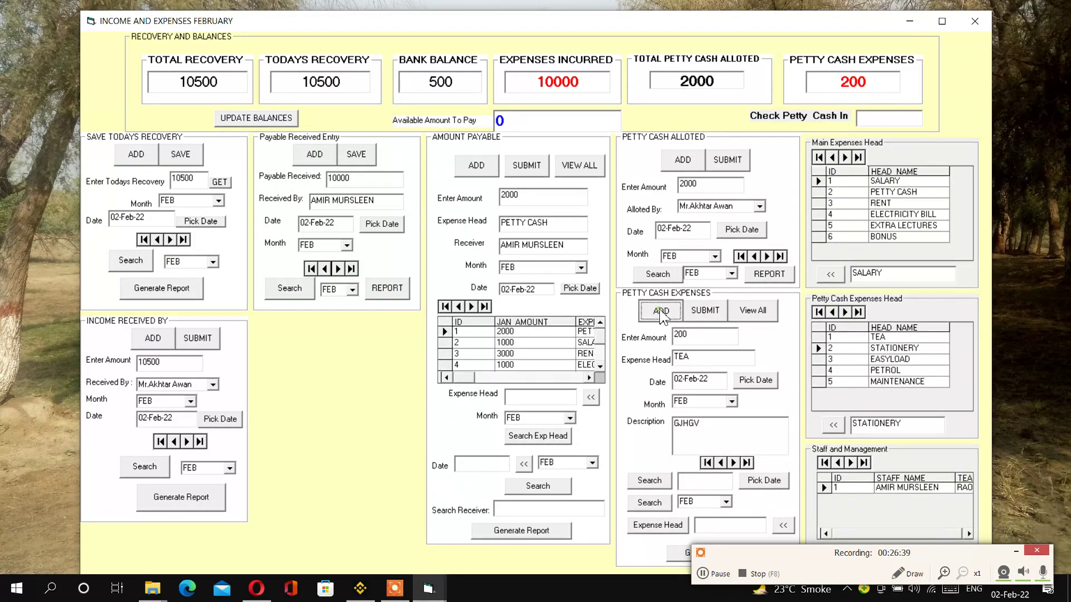
click(834, 425)
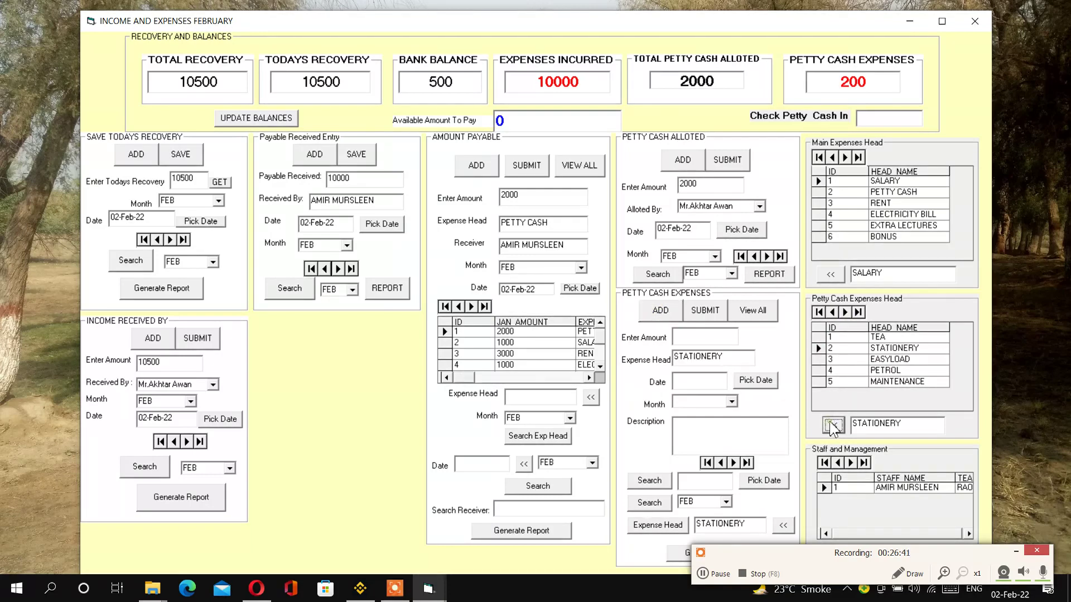
click(716, 336)
text(750)
click(756, 379)
click(732, 402)
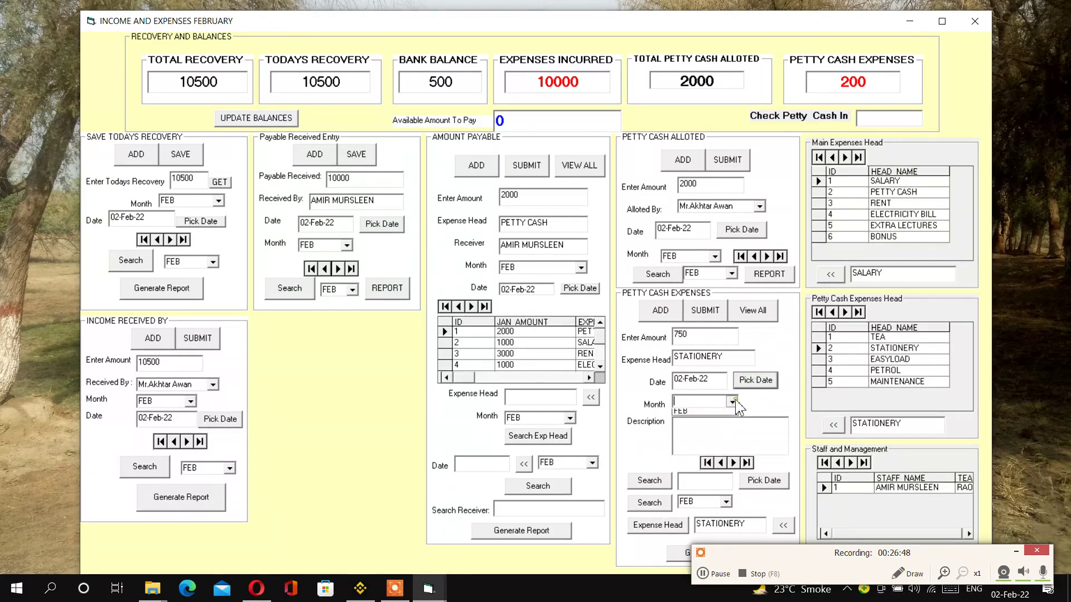
click(717, 412)
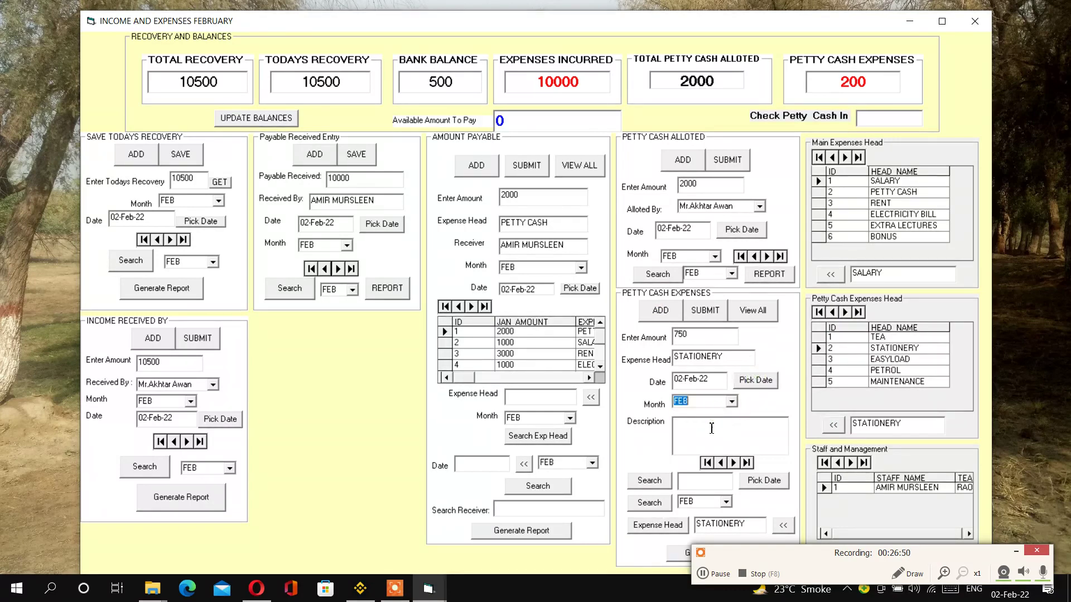
double_click(720, 362)
click(706, 451)
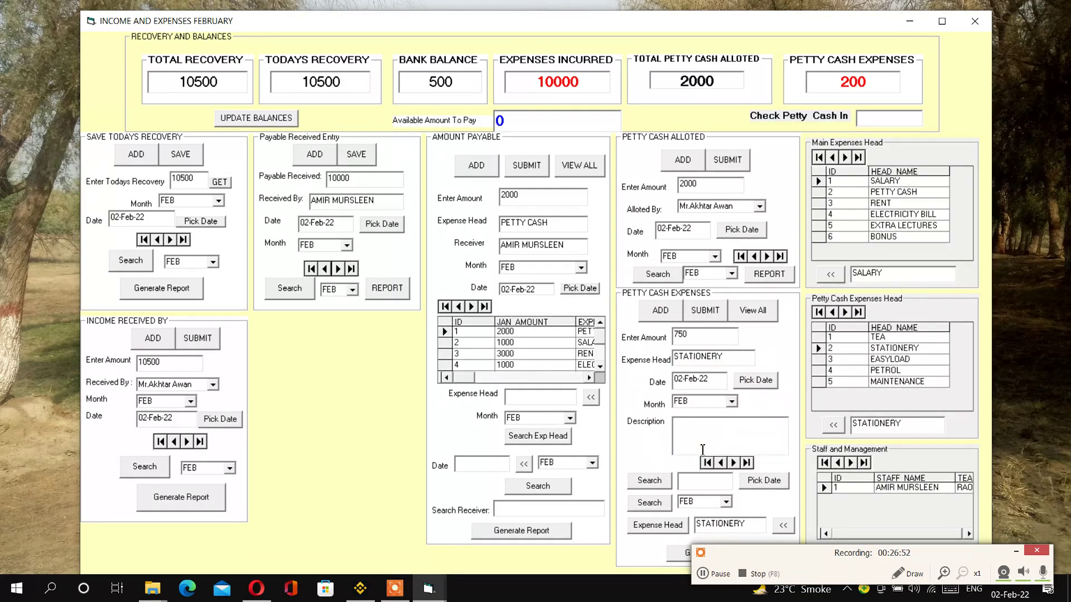
text(POIN)
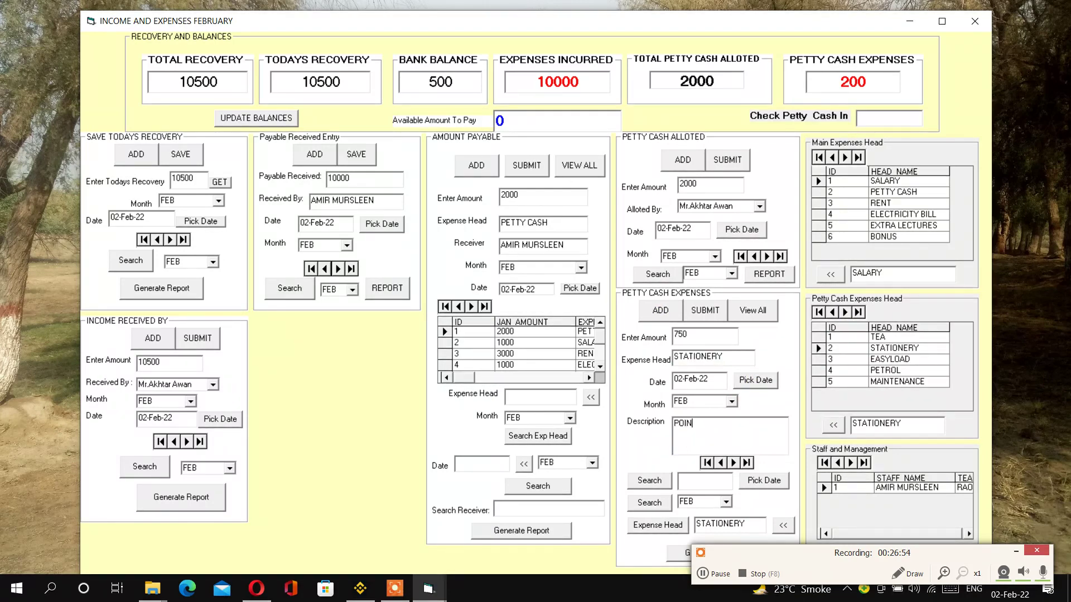
text(TER)
click(705, 310)
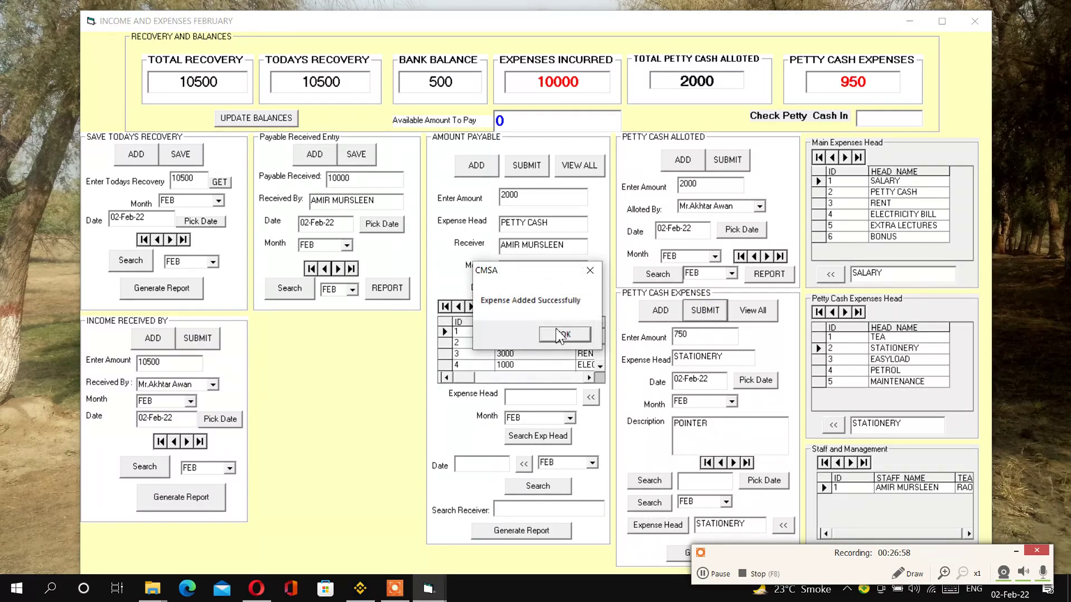
click(560, 334)
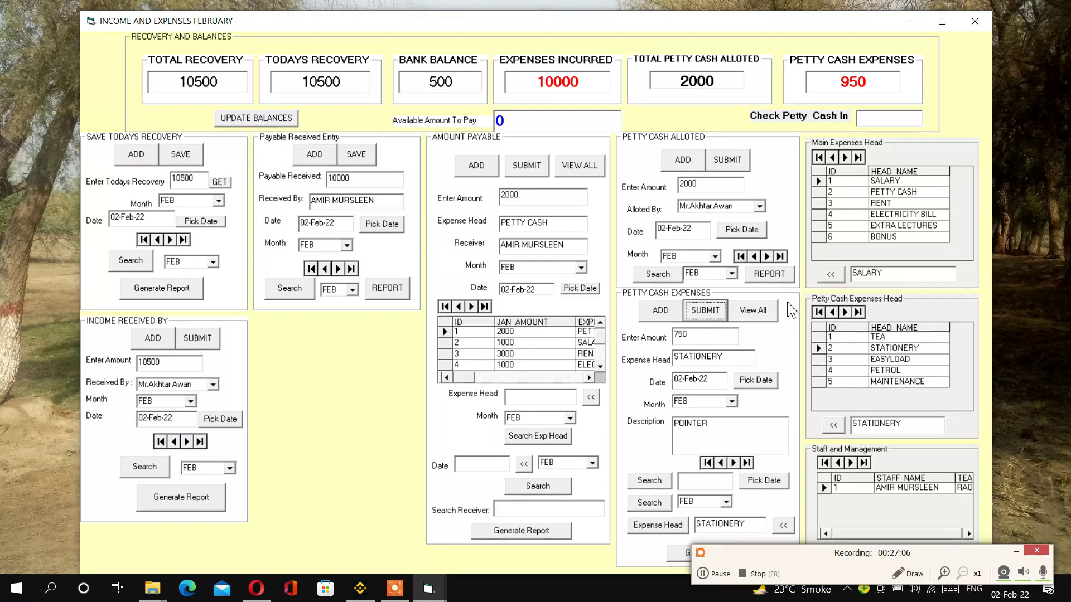
- Preview the petty cash expenses report showing the 200 tea and 750 stationery entries twice, closing each preview
click(1010, 550)
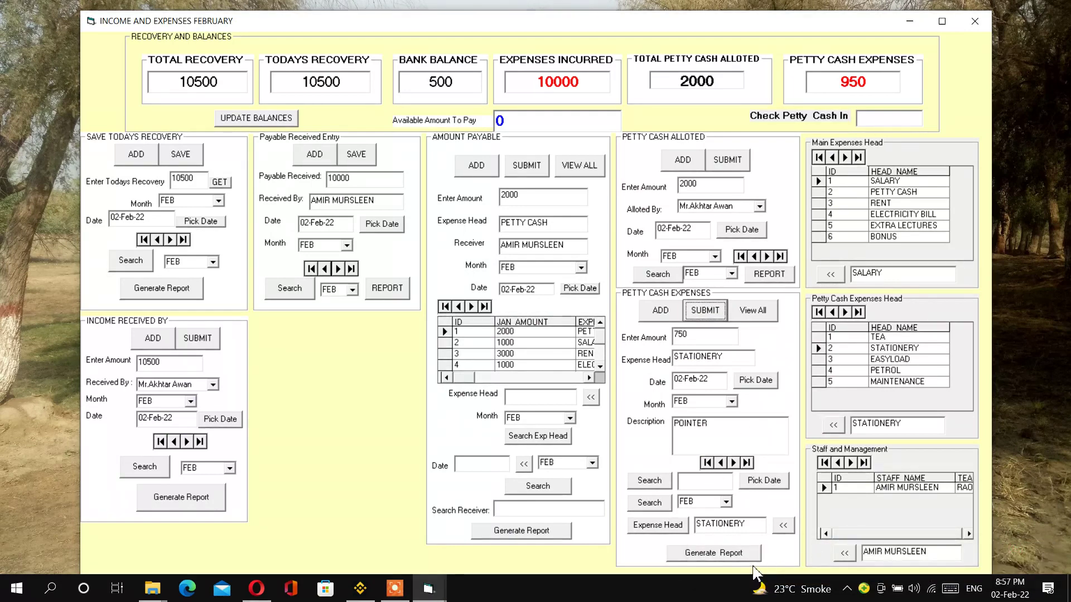
click(707, 556)
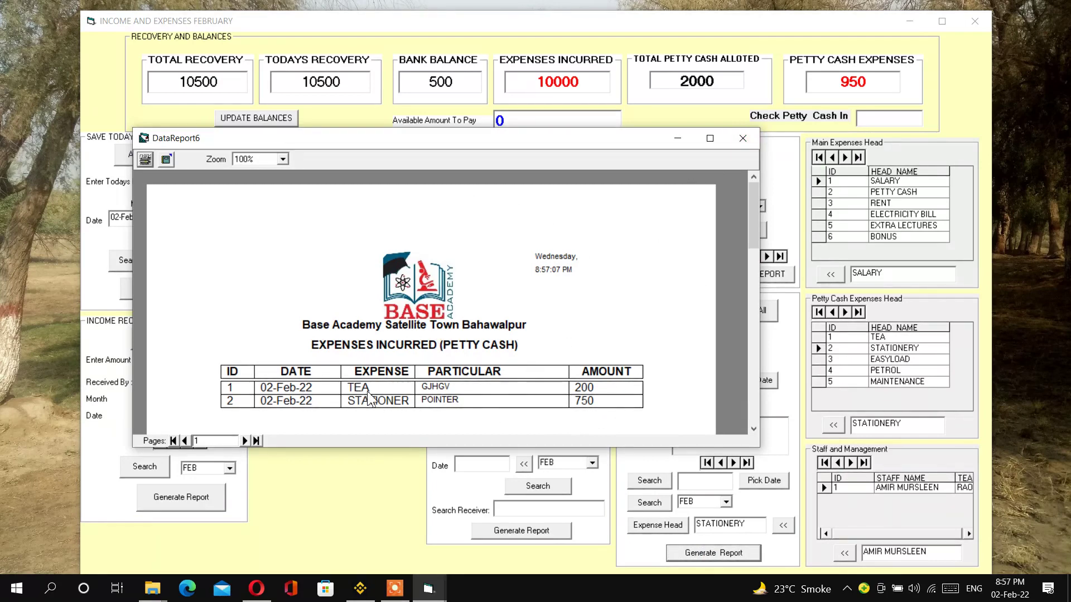
click(742, 138)
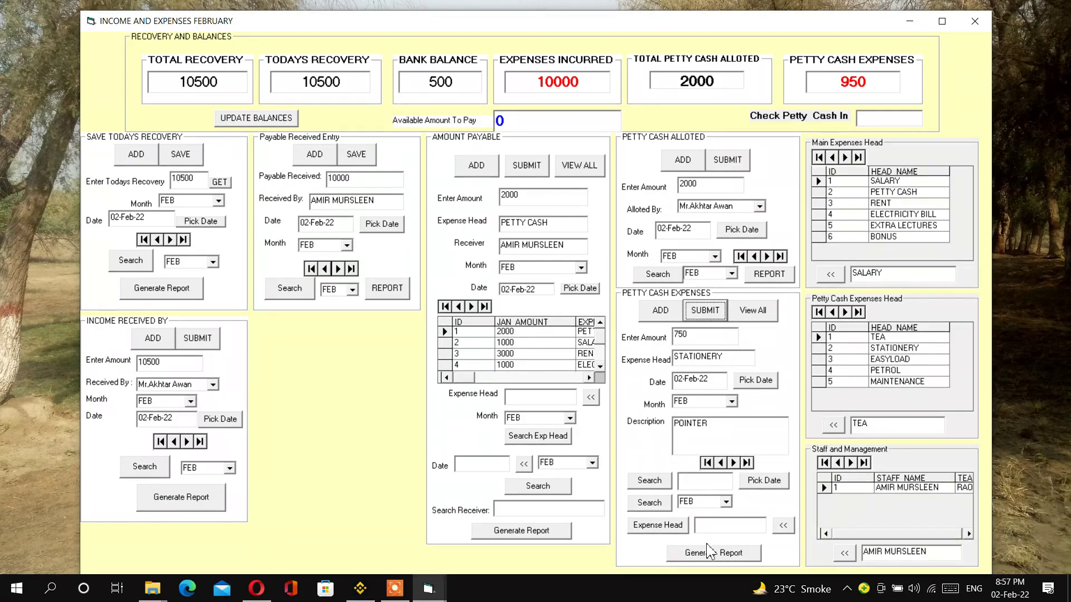
click(728, 556)
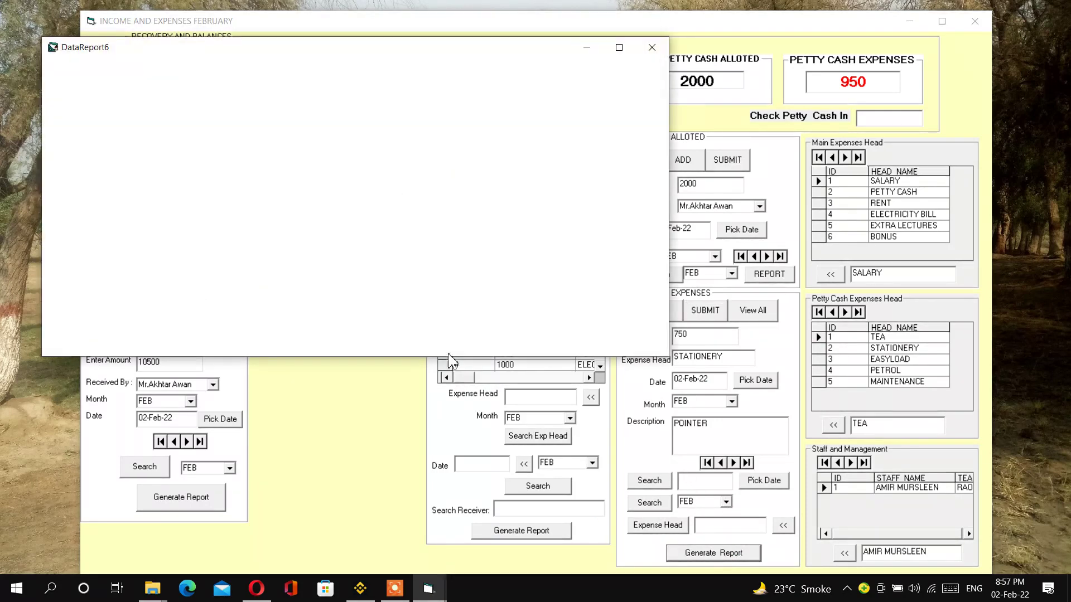
click(652, 47)
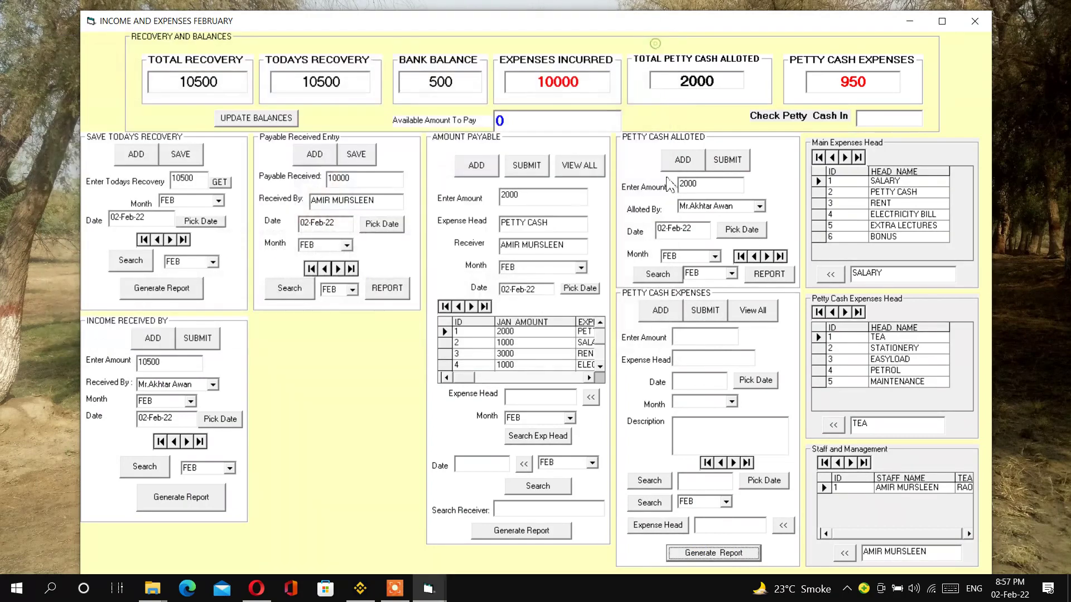
- Search petty cash expenses by today's date and preview the resulting report
click(741, 483)
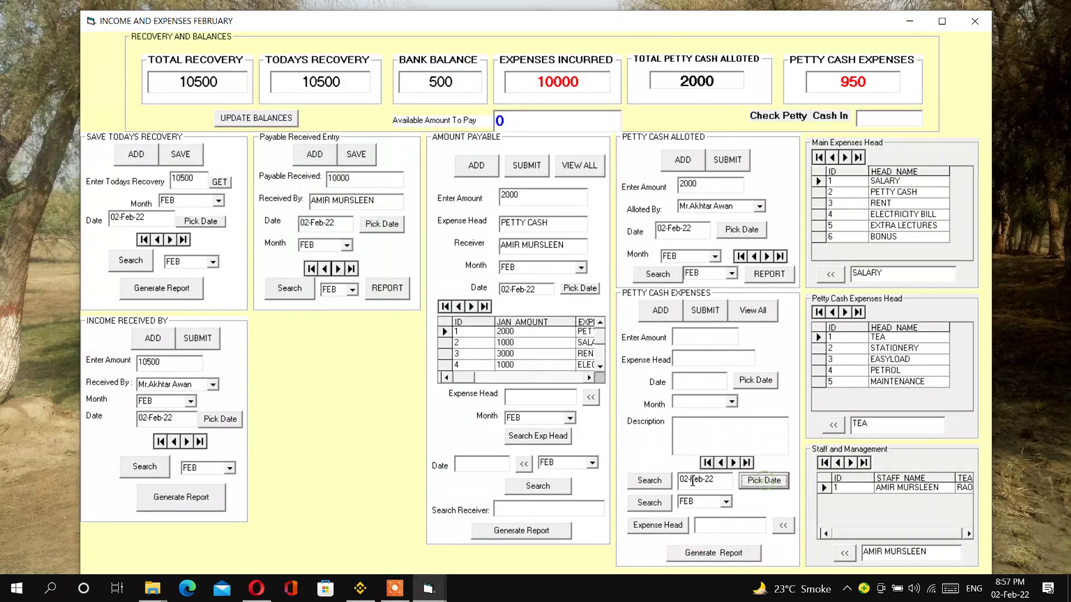
click(654, 483)
click(719, 554)
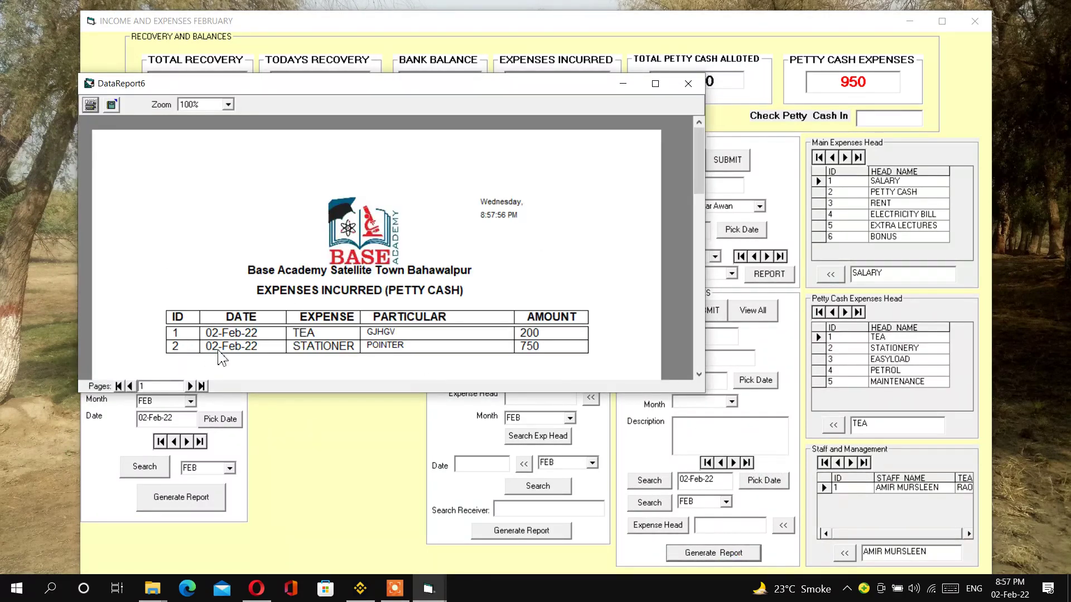
click(688, 83)
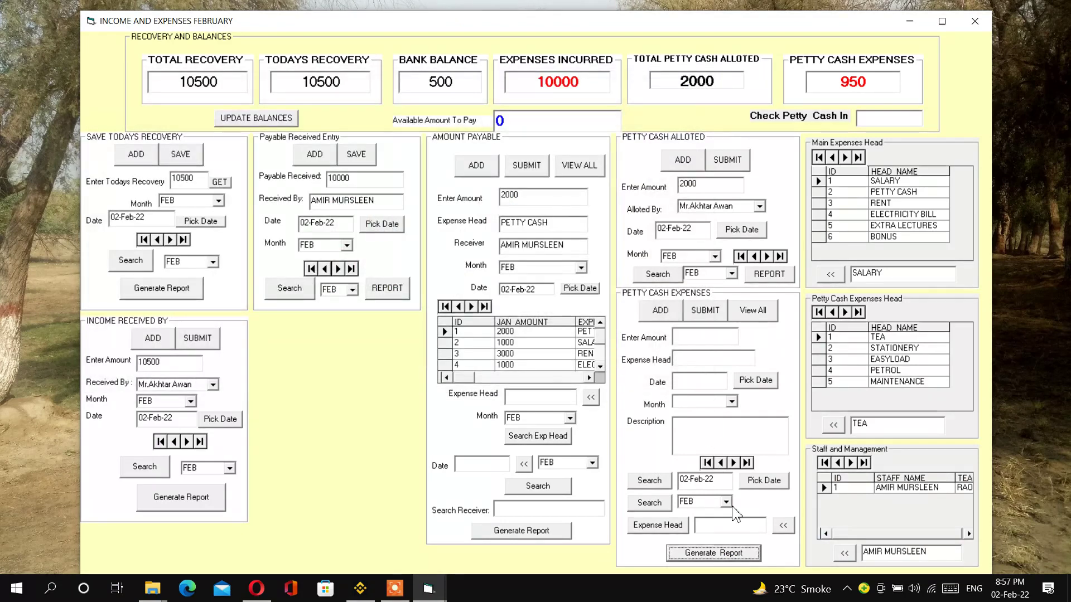
- Filter by the TEA expense head and preview the TEA petty cash report
click(783, 526)
click(658, 525)
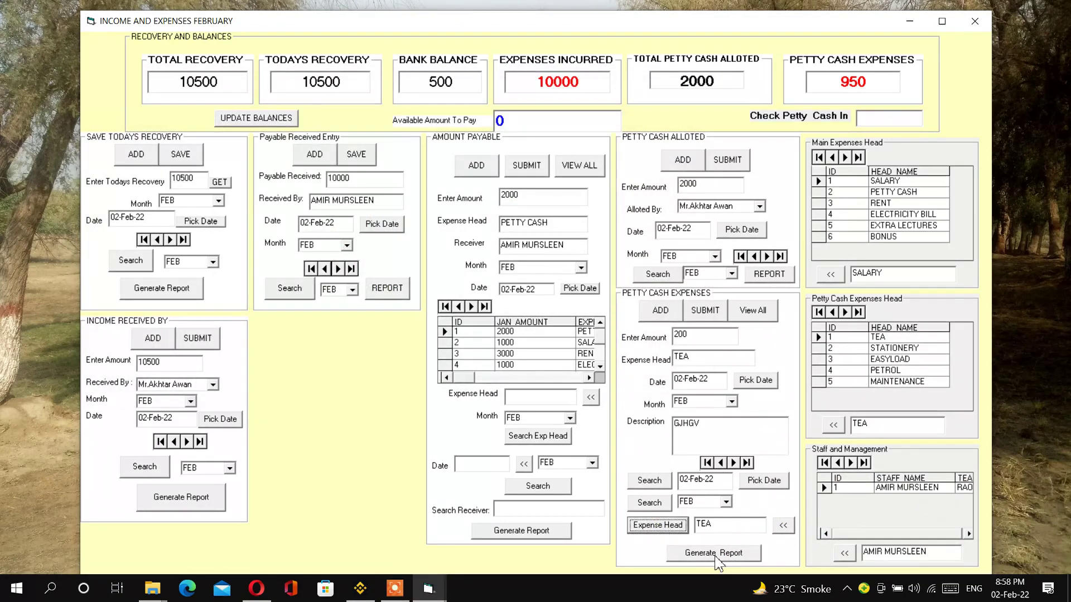
click(715, 553)
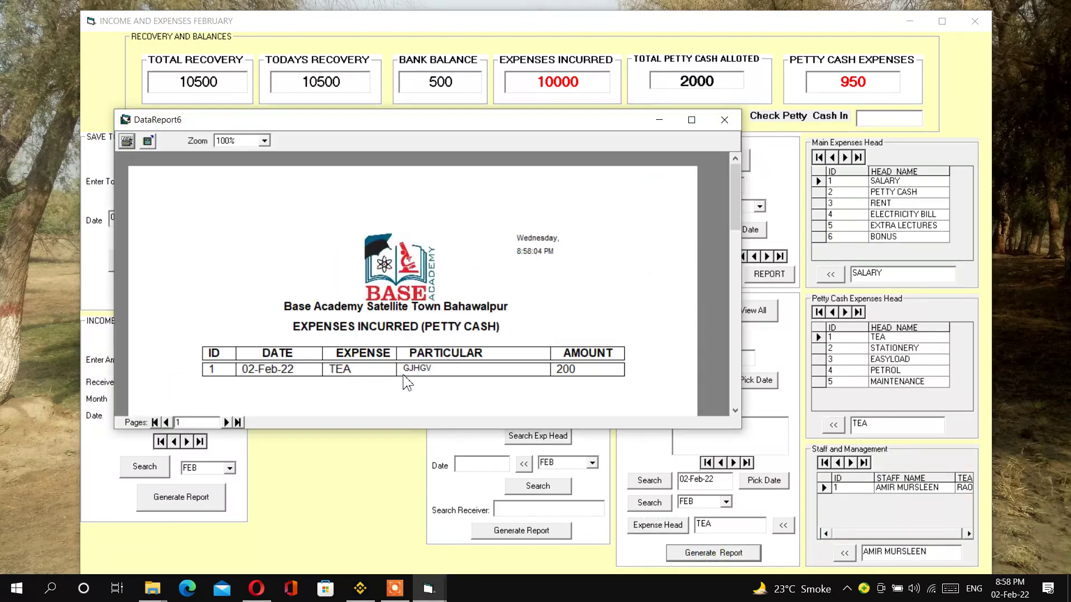
click(724, 119)
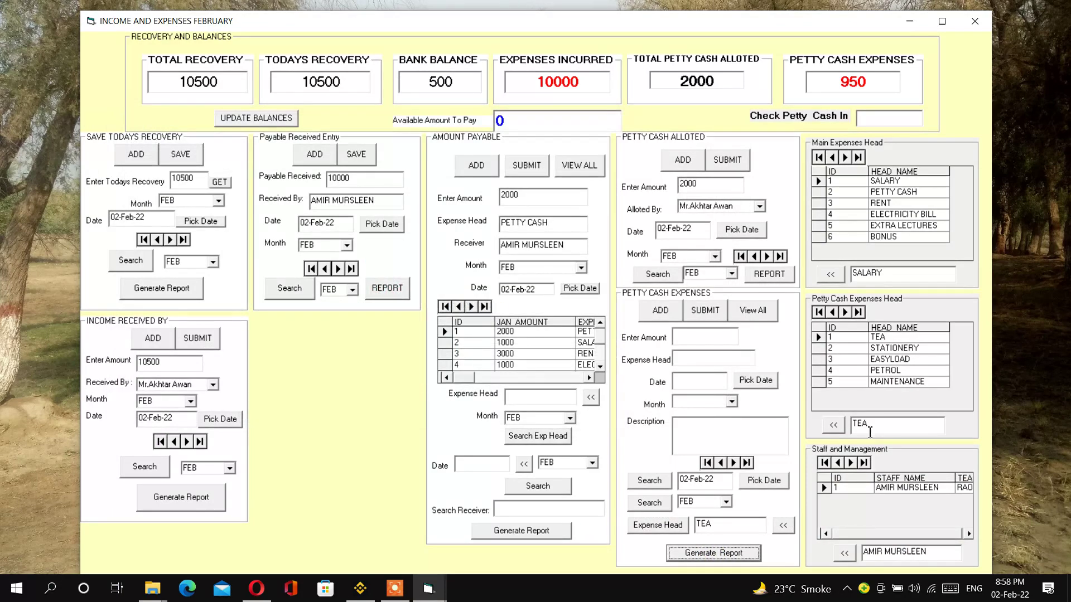
- Filter by STATIONERY and preview its report listing the 750 POINTER expense, then regenerate it
click(845, 313)
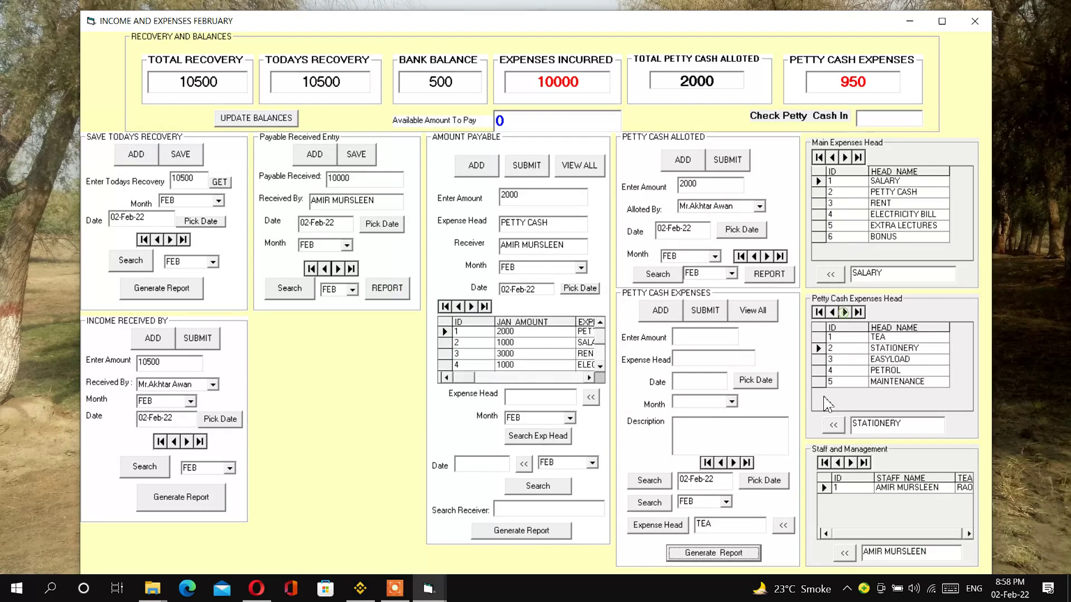
click(783, 526)
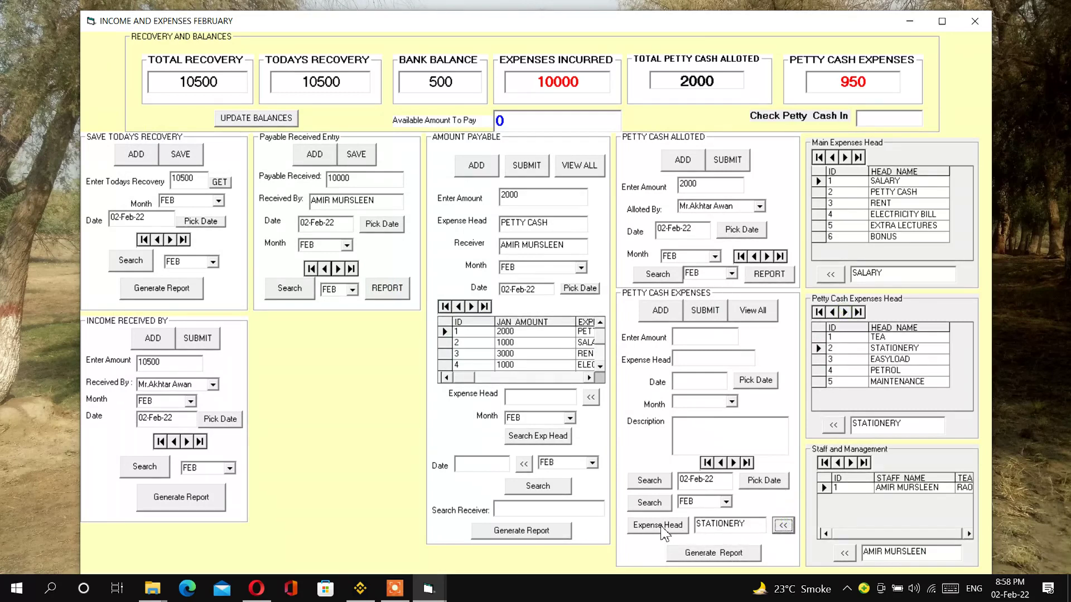
click(678, 526)
click(709, 558)
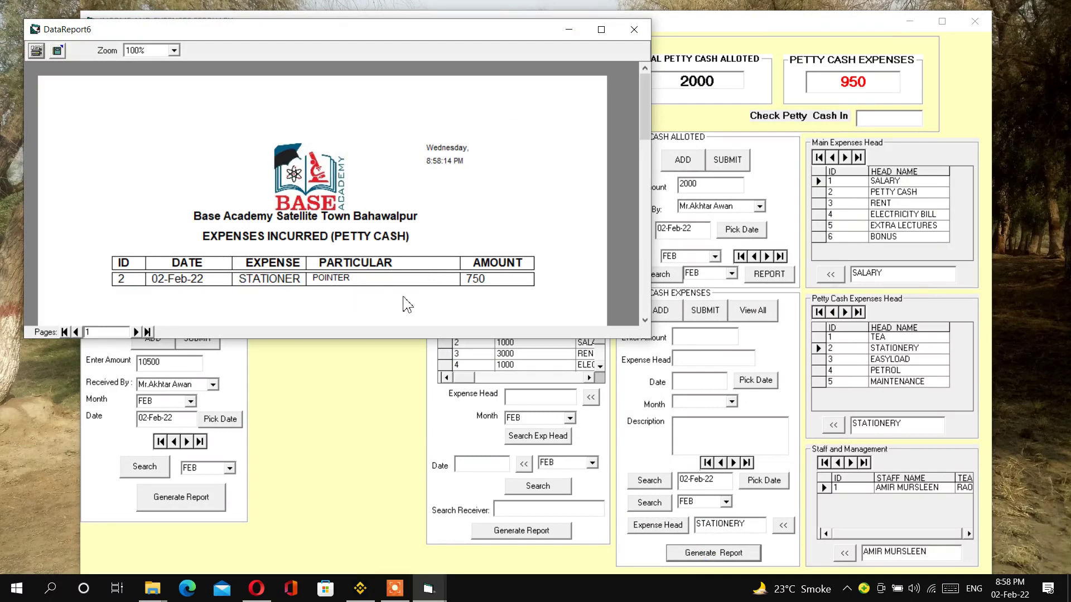
click(634, 29)
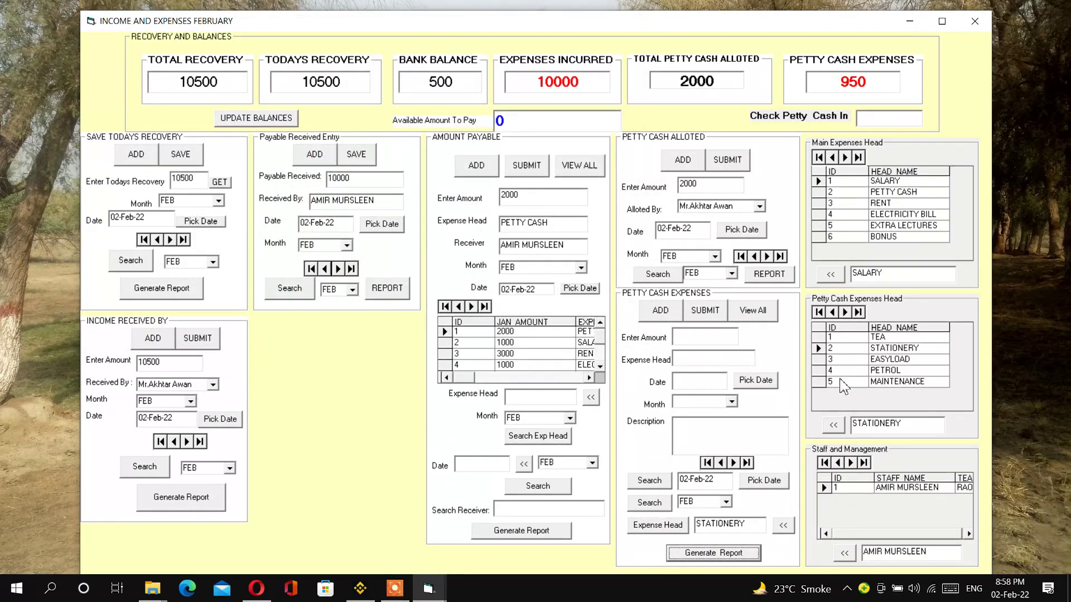
click(754, 311)
click(718, 555)
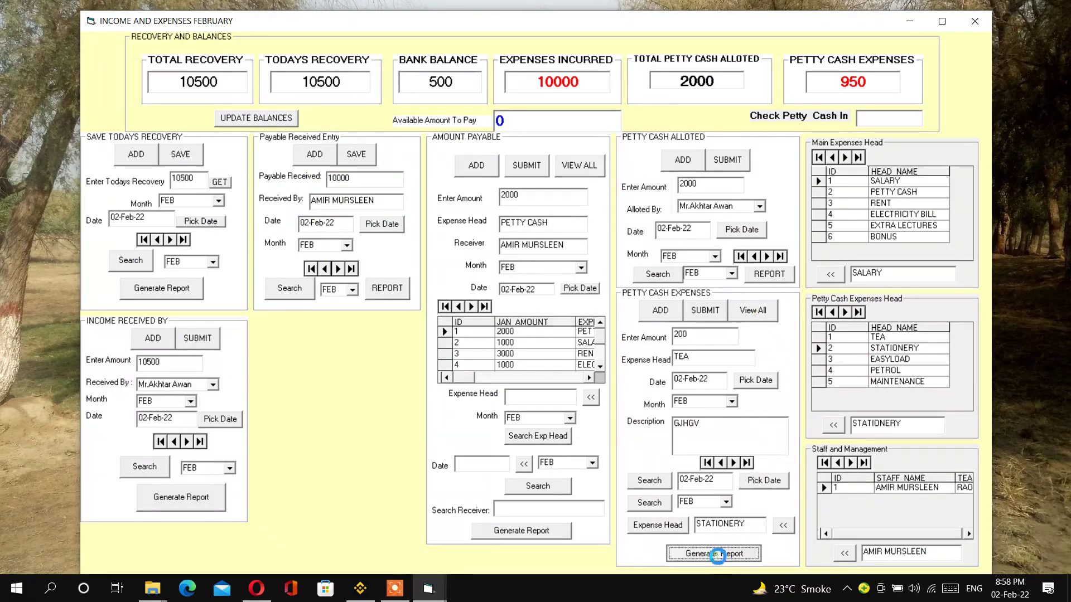
click(681, 59)
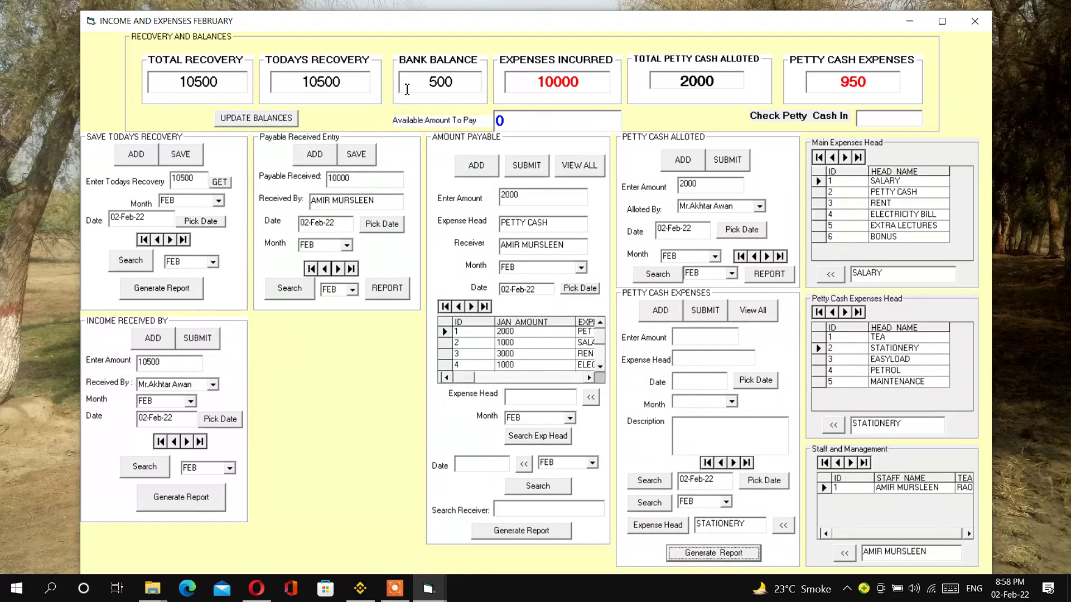
- Review the February balance figures: recovery 10500, bank 500, expenses 10000, petty cash 2000 and 950
drag(172, 82, 221, 84)
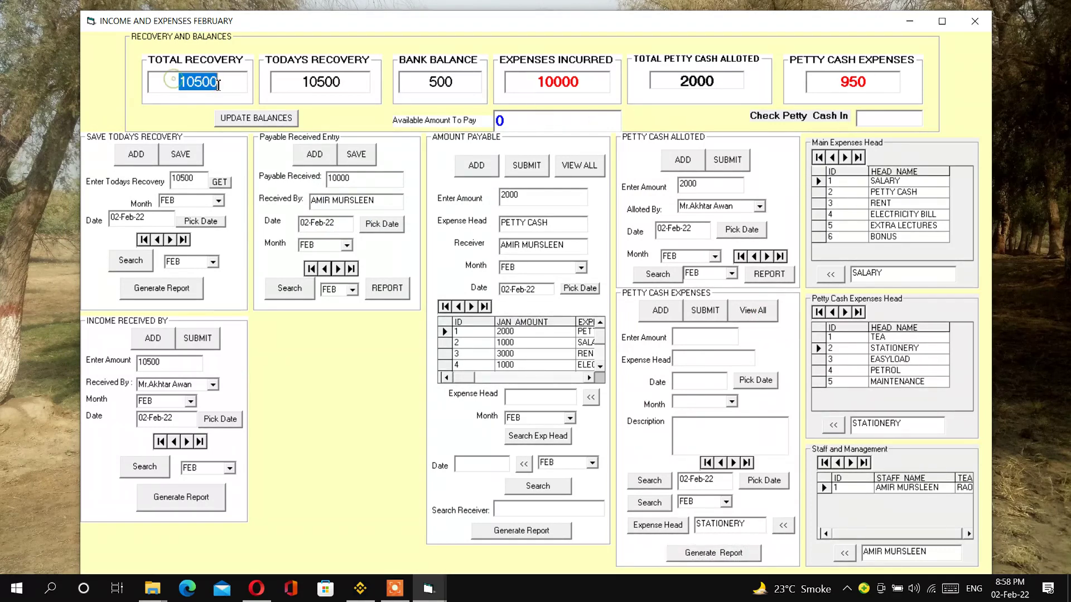
drag(317, 82, 364, 84)
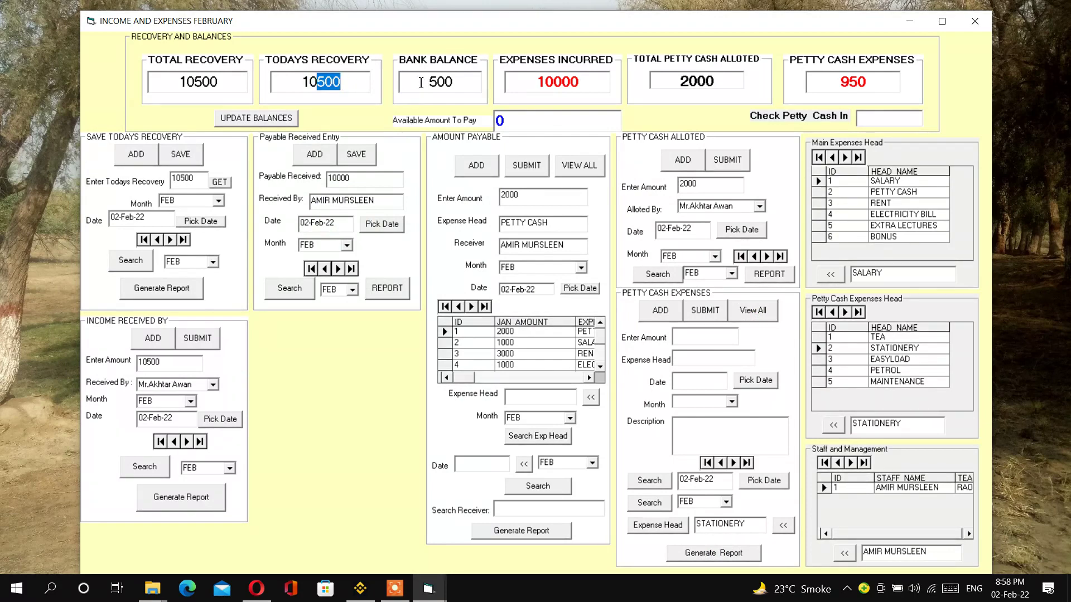
drag(428, 84, 458, 83)
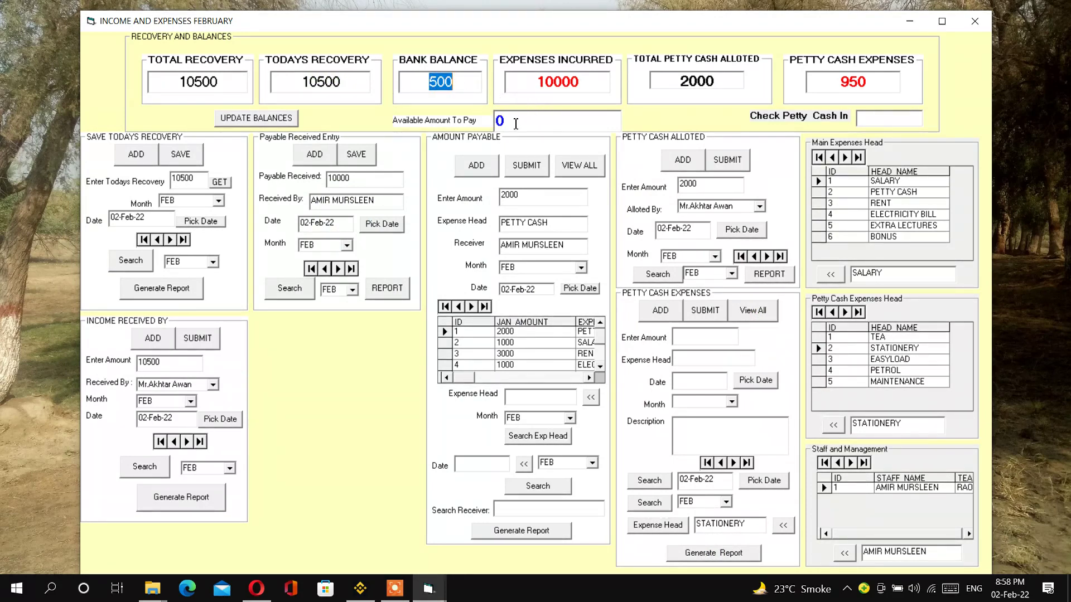
drag(534, 86, 585, 85)
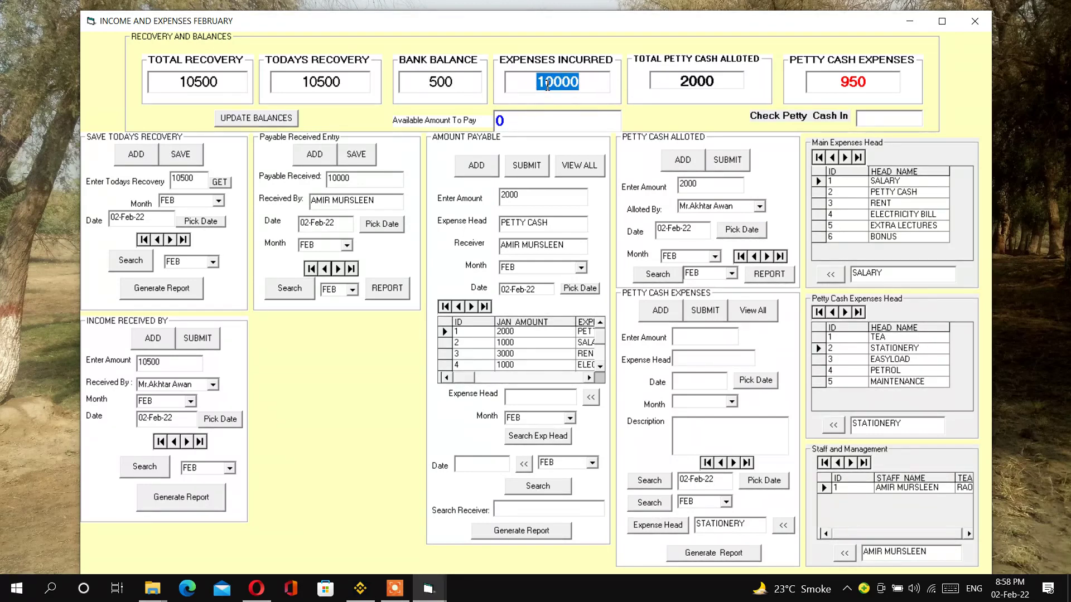
drag(677, 81, 722, 83)
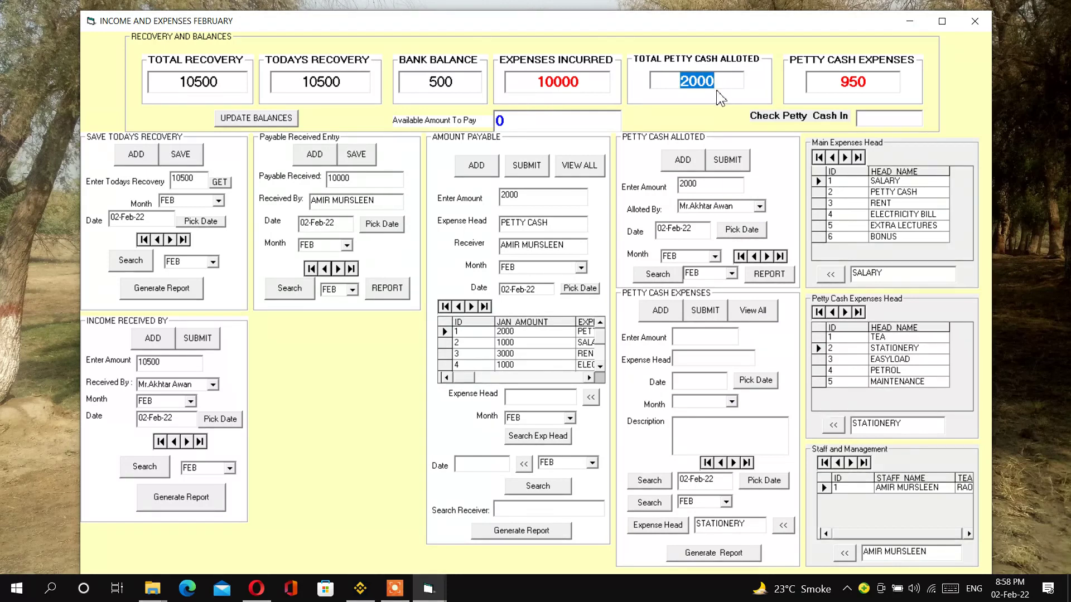
drag(839, 87, 871, 84)
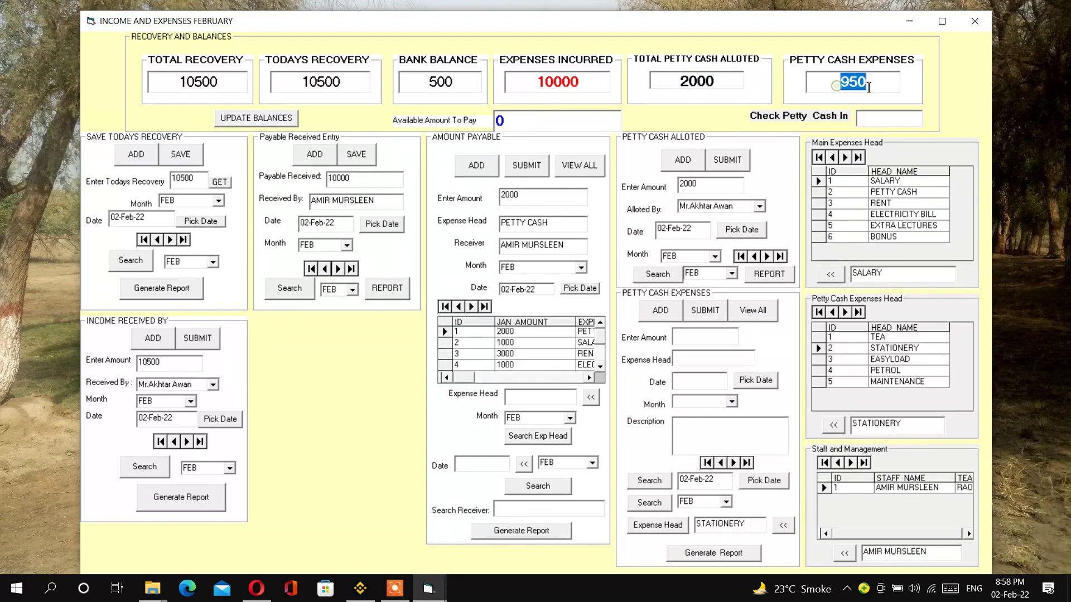
- Update the balances and confirm Check Petty Cash In now shows 1050
click(568, 87)
click(362, 81)
click(279, 118)
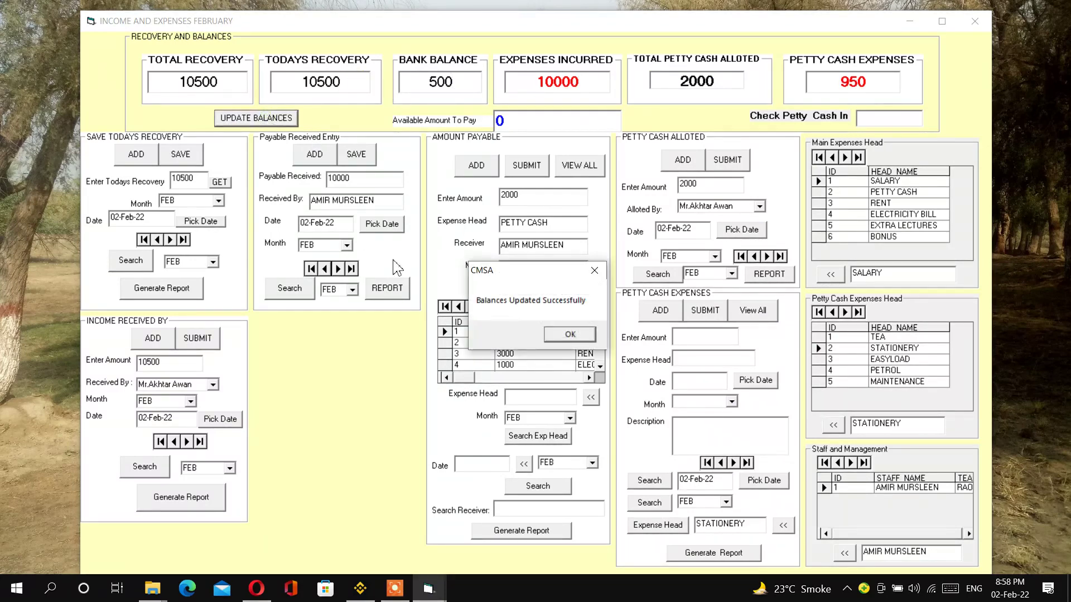
click(569, 334)
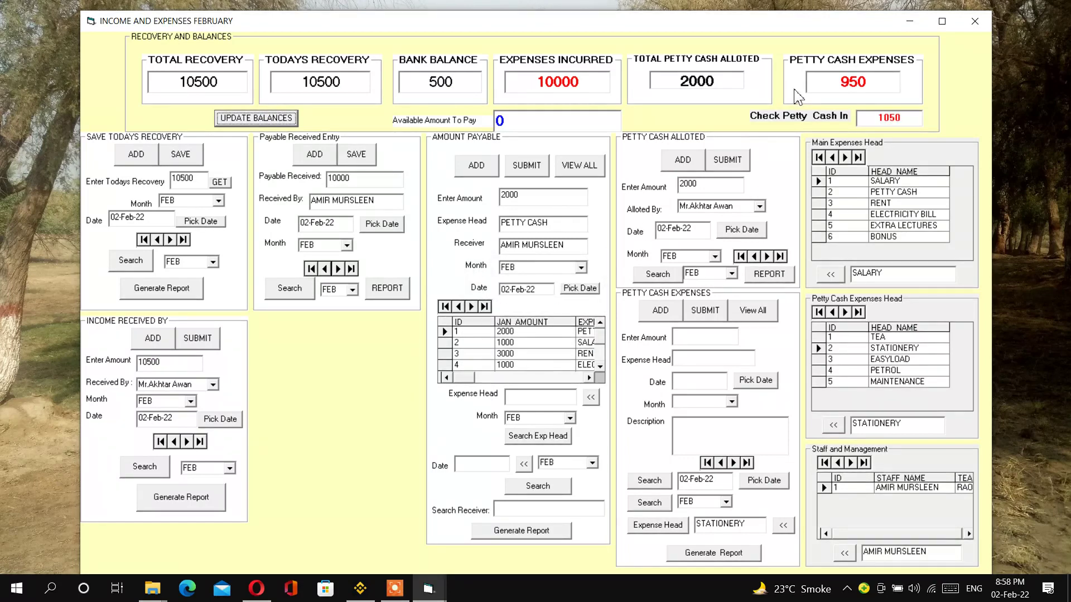
drag(875, 121, 907, 120)
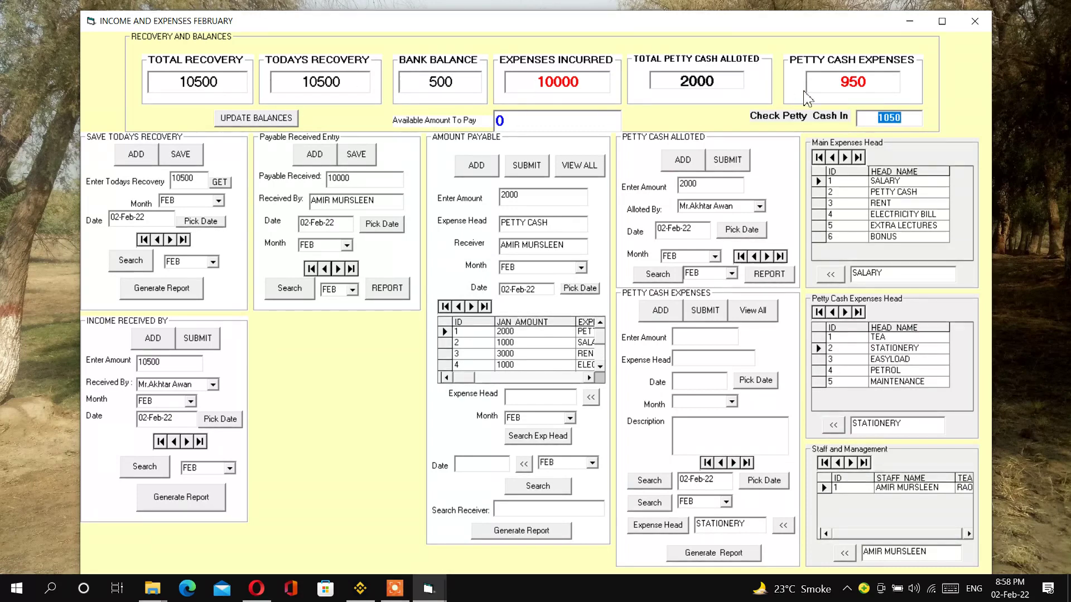
click(204, 85)
- Recheck expenses 10000, petty cash expenses 950 and petty cash in 1050, then close the February and monthly windows
click(428, 85)
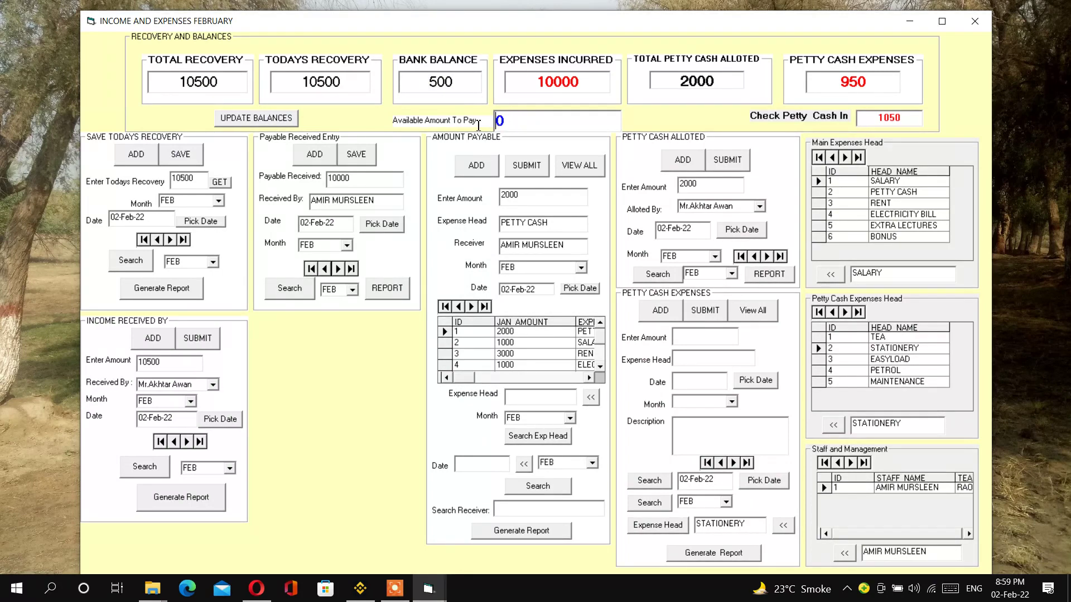
drag(537, 83, 718, 87)
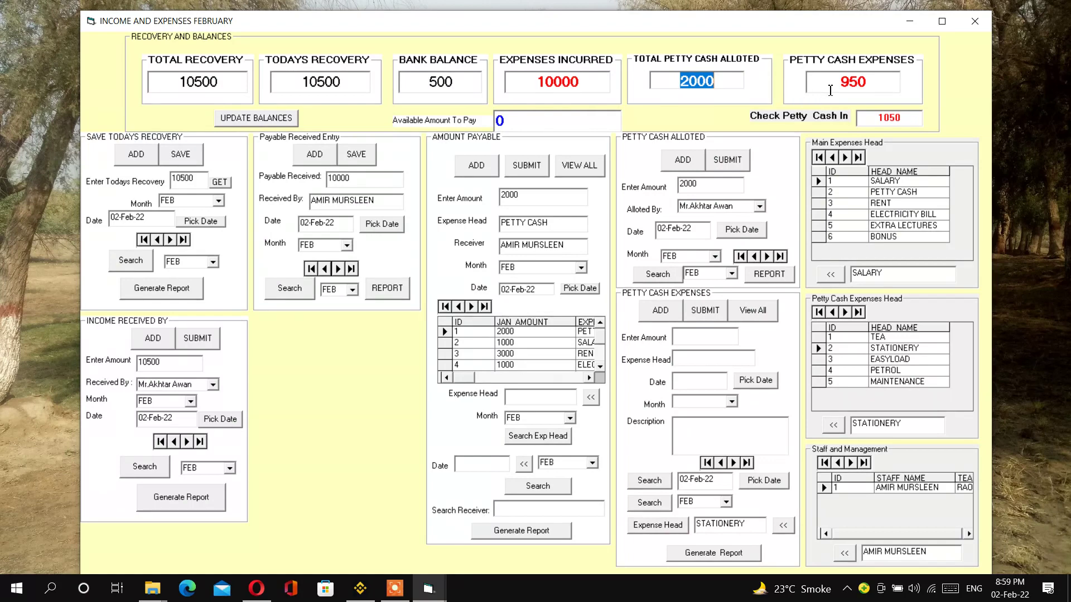
drag(832, 85, 865, 86)
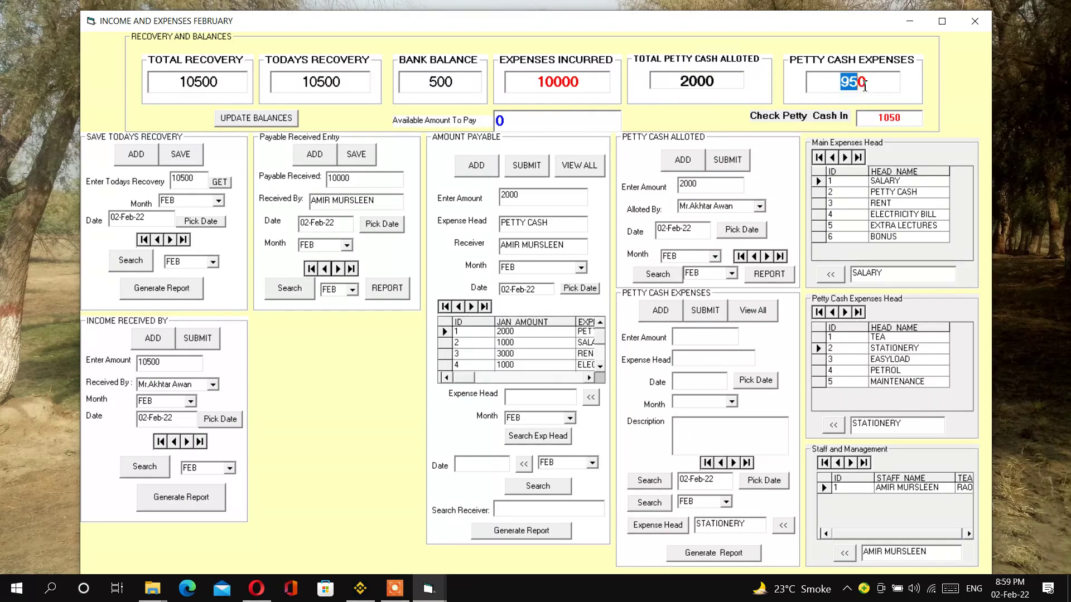
double_click(869, 119)
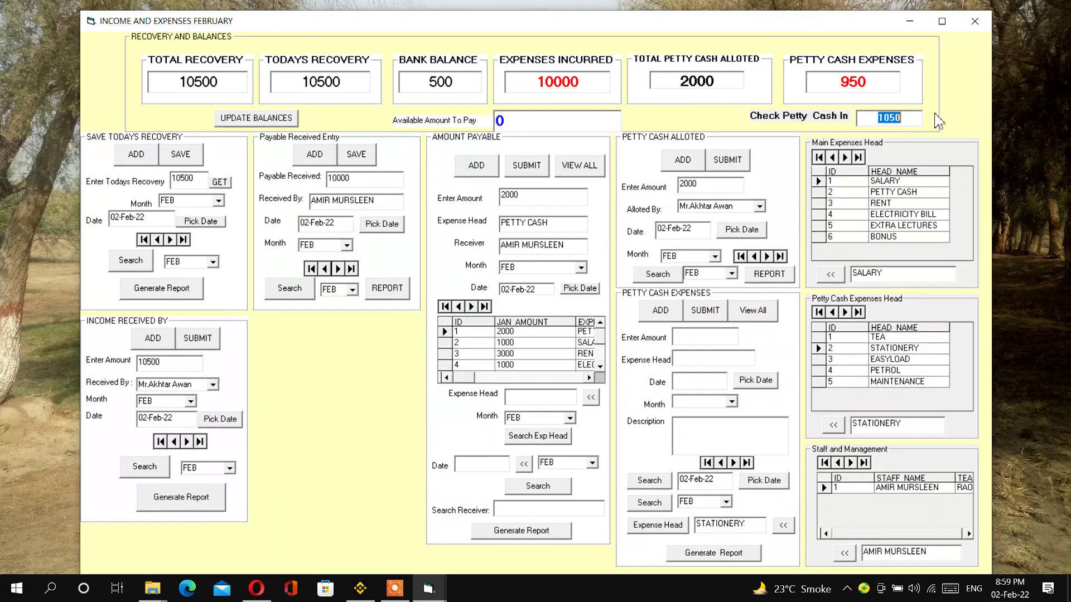
click(975, 21)
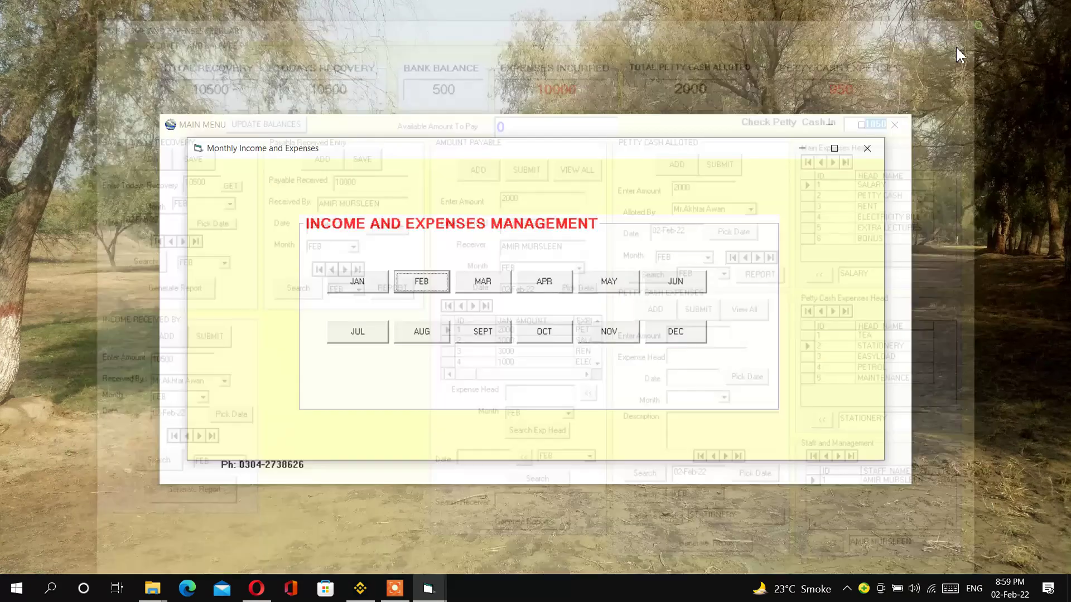
click(867, 149)
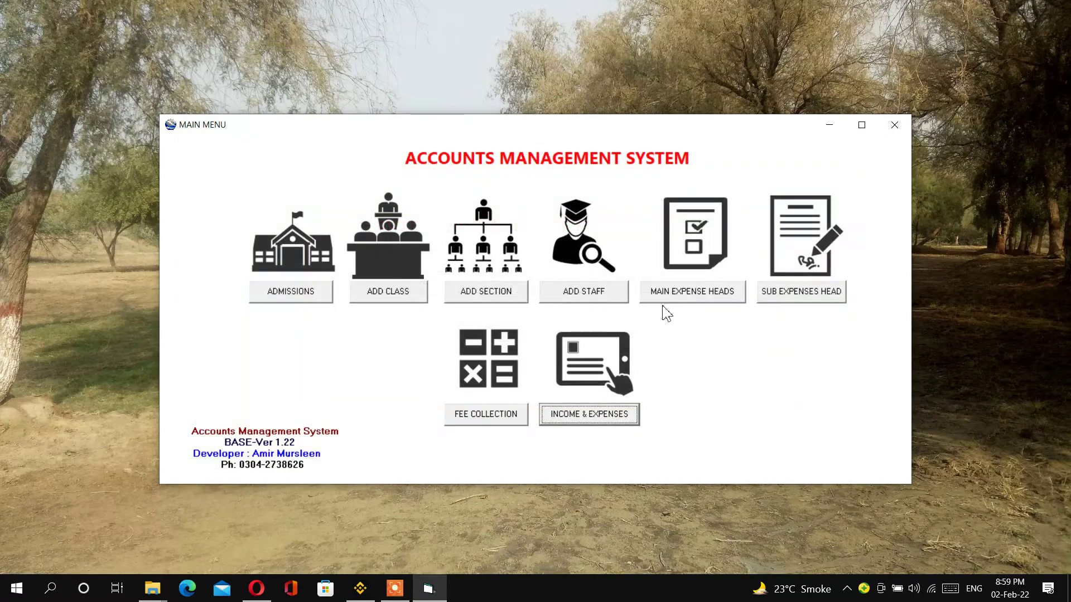